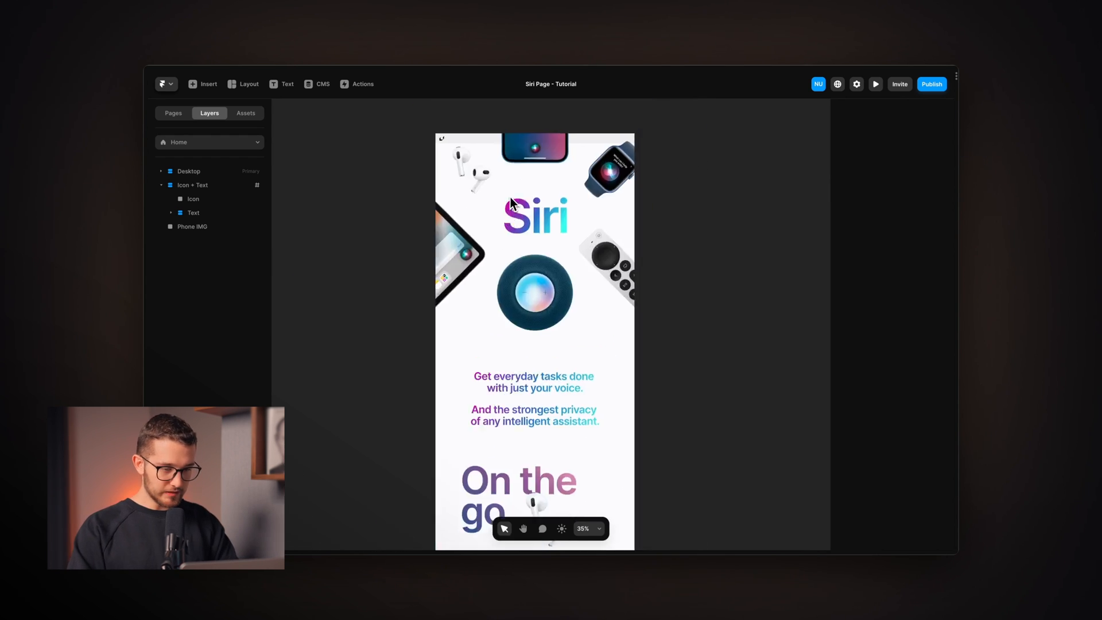
# Expand the Desktop, Main, Intro + Text and Hero layers to examine the structure of the page's opening section
pyautogui.click(231, 172)
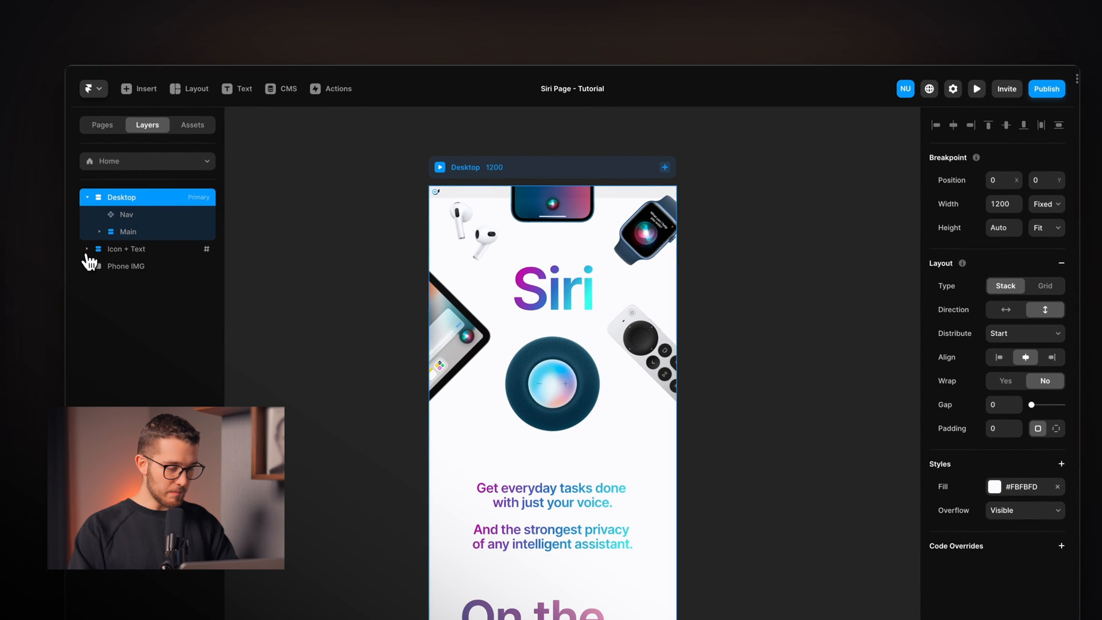
pyautogui.click(121, 232)
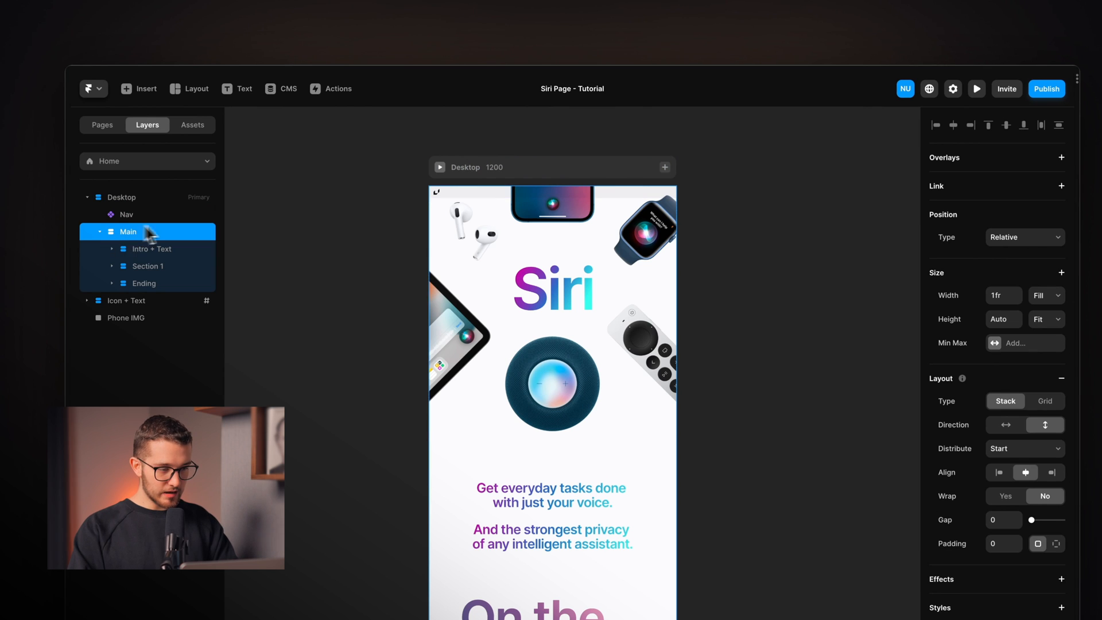
pyautogui.click(138, 254)
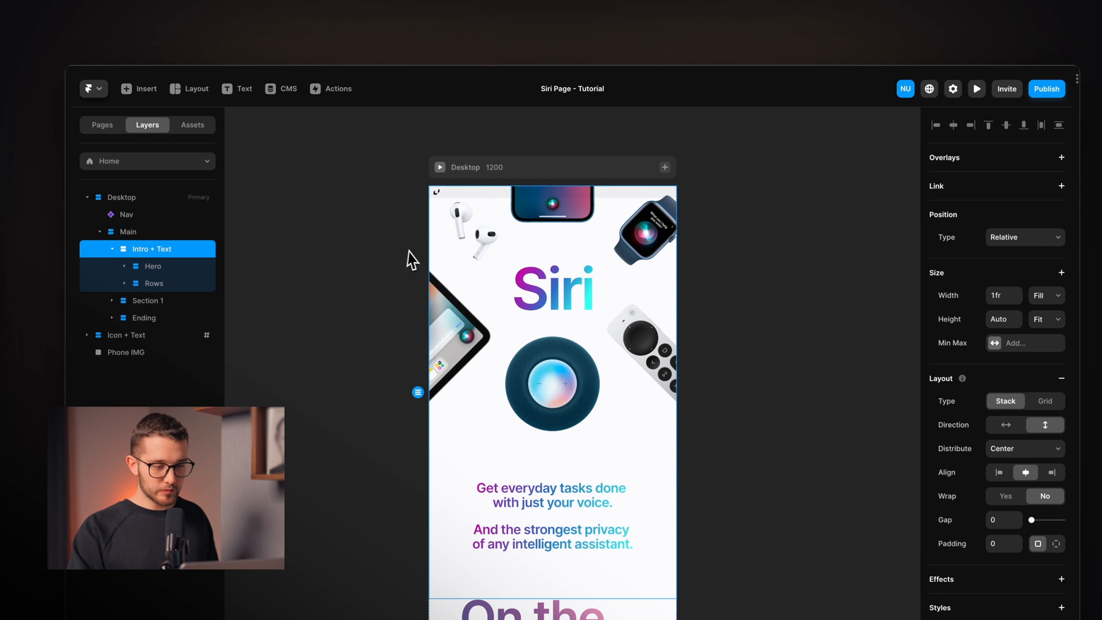
pyautogui.scroll(3, 408, 250)
pyautogui.hscroll(2, 408, 250)
pyautogui.hscroll(-1, 409, 250)
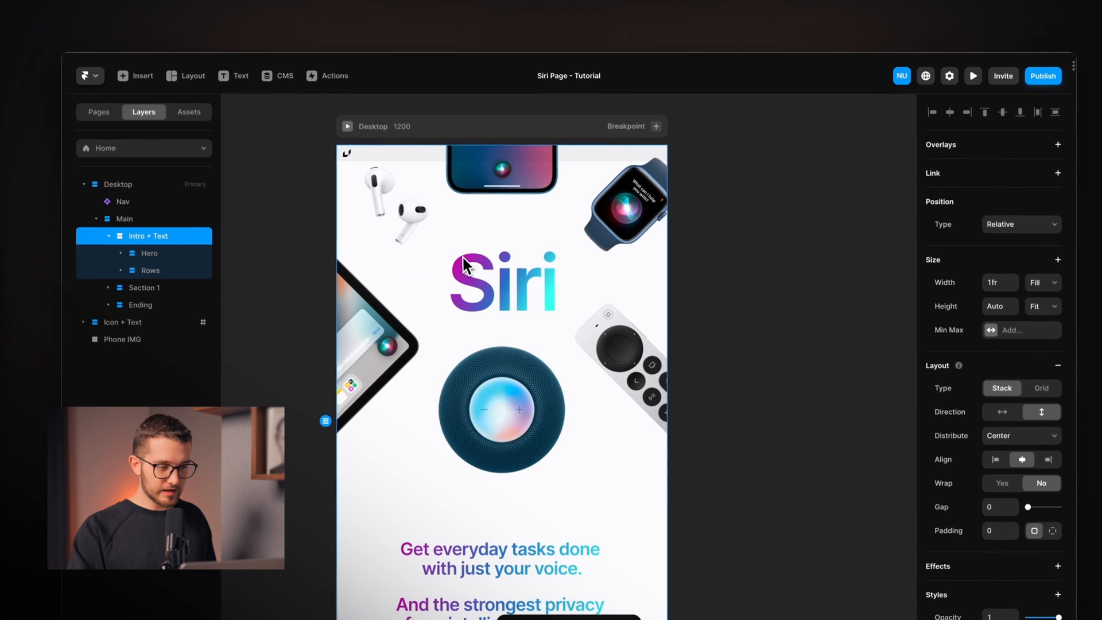
pyautogui.scroll(-1, 492, 241)
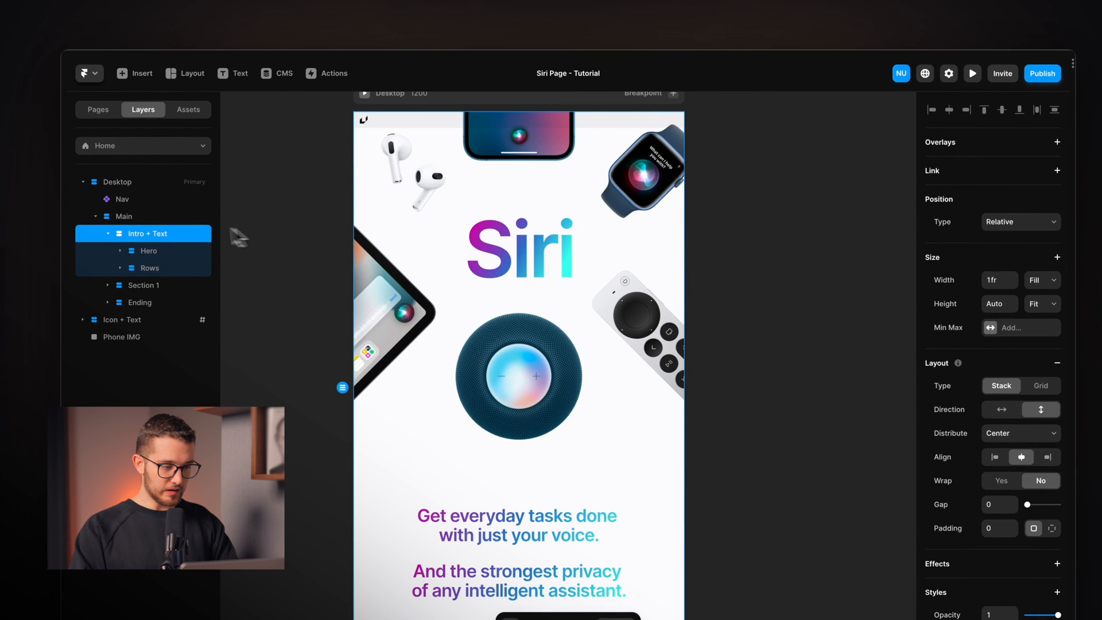
pyautogui.click(166, 253)
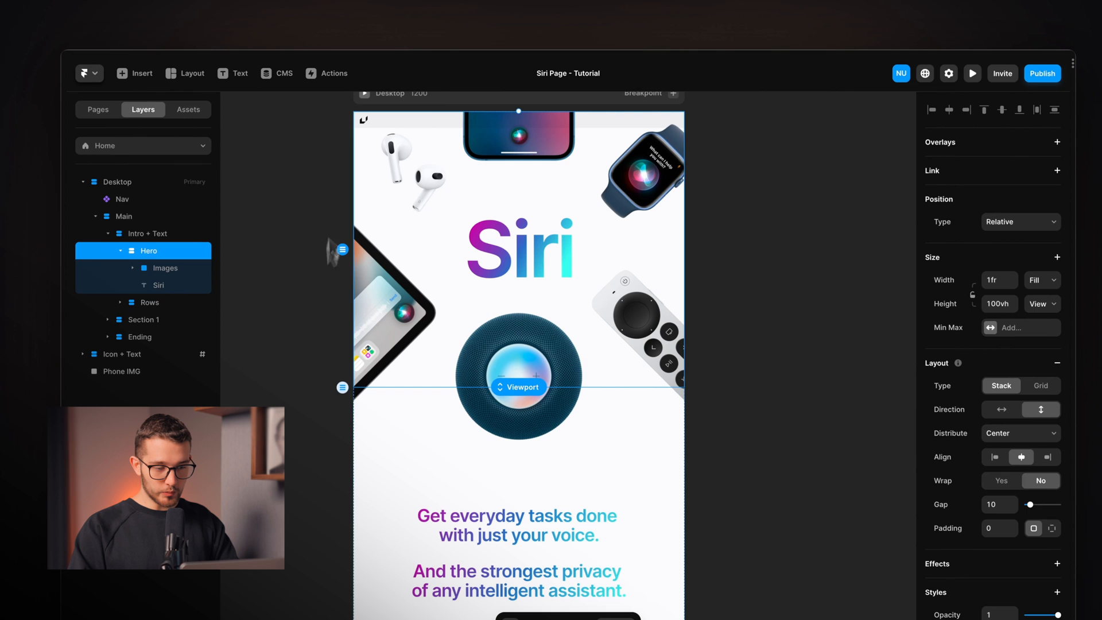
# Select the remote image in the hero and replay the hero's appear animation in the page preview
pyautogui.click(636, 318)
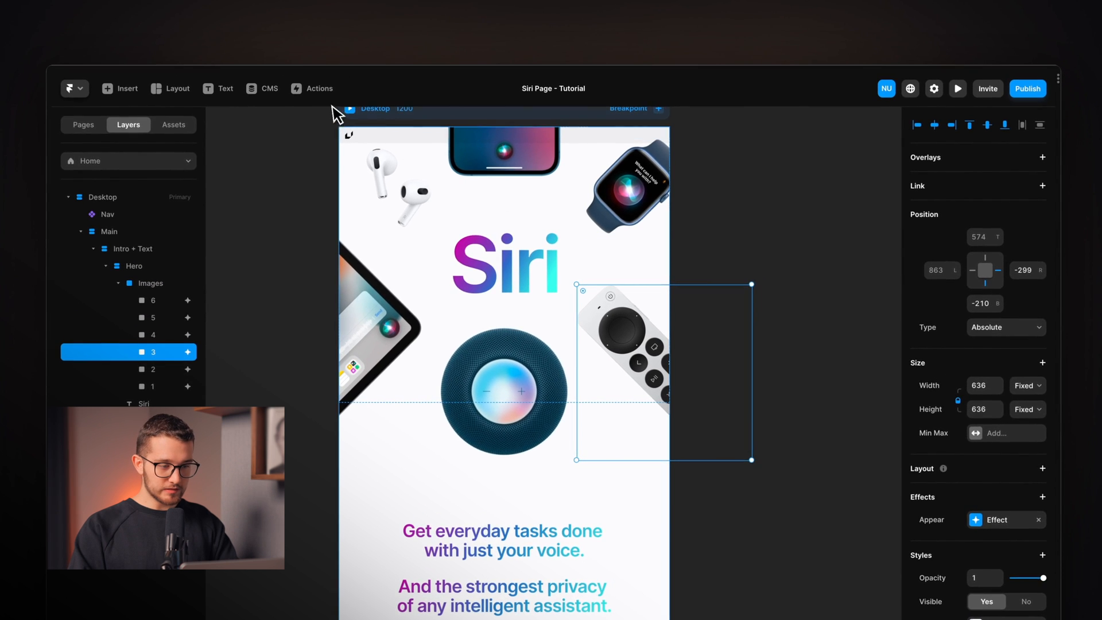
pyautogui.press('super+r')
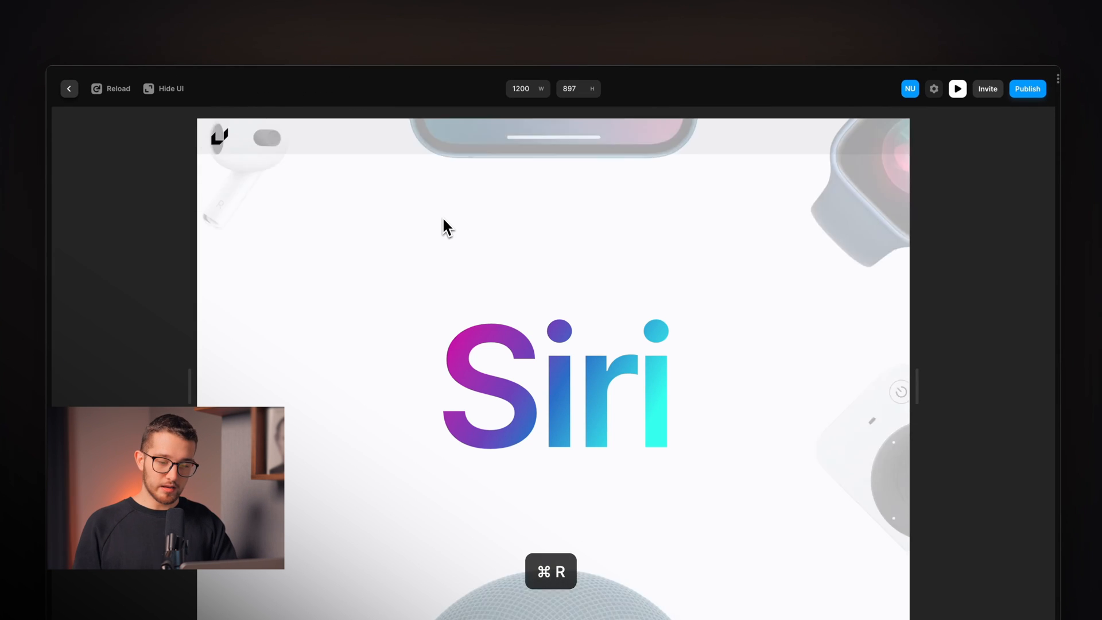
pyautogui.click(957, 89)
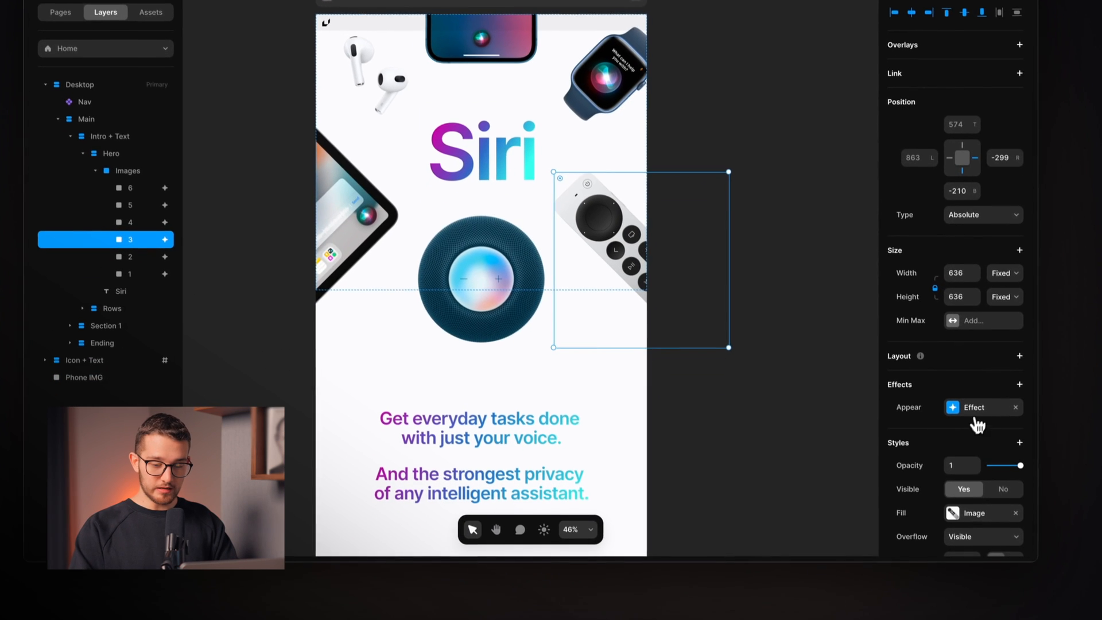
# Open the remote image's Appear effect and examine its Enter Effect settings
pyautogui.click(979, 521)
pyautogui.click(803, 481)
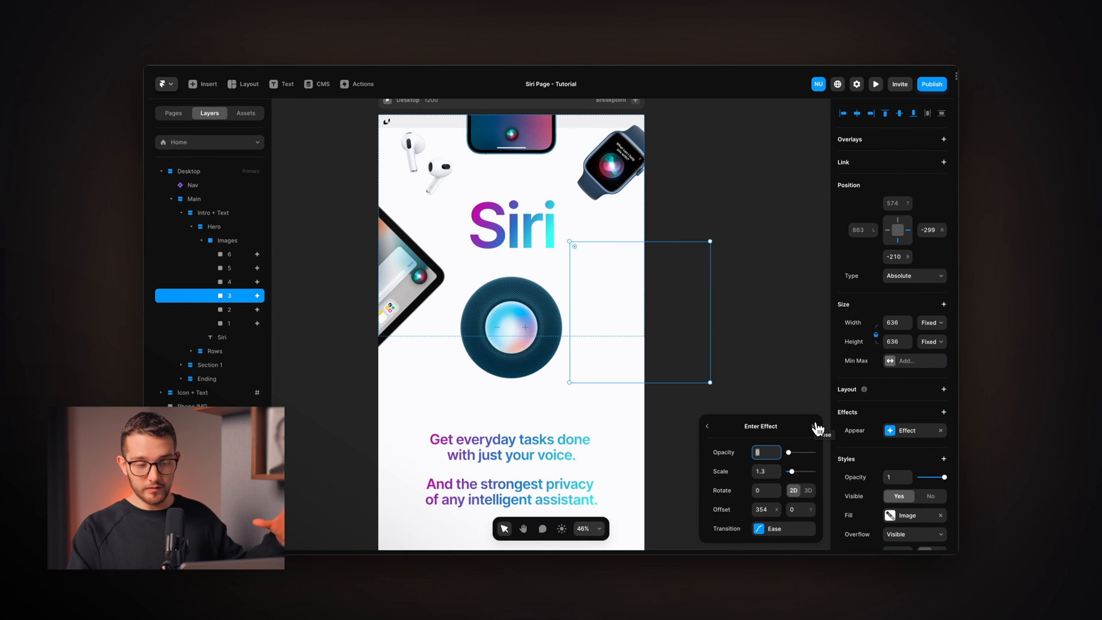
pyautogui.click(816, 428)
# Check the Siri heading, collapse the Hero layer, and rename the Rows frame below it as Text
pyautogui.click(529, 244)
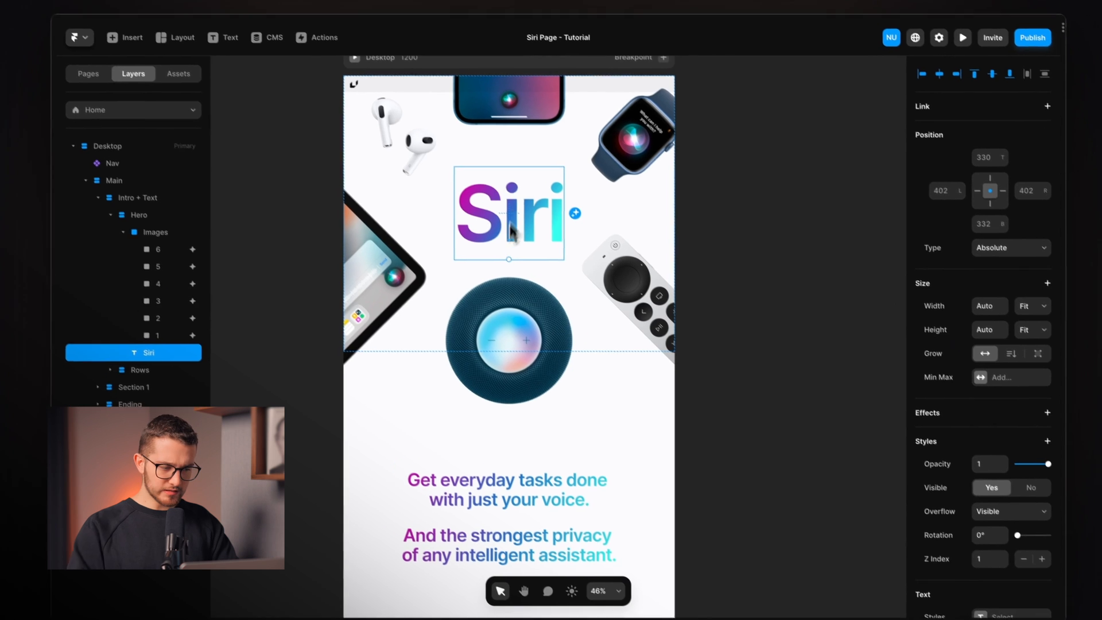
pyautogui.scroll(-5, 510, 253)
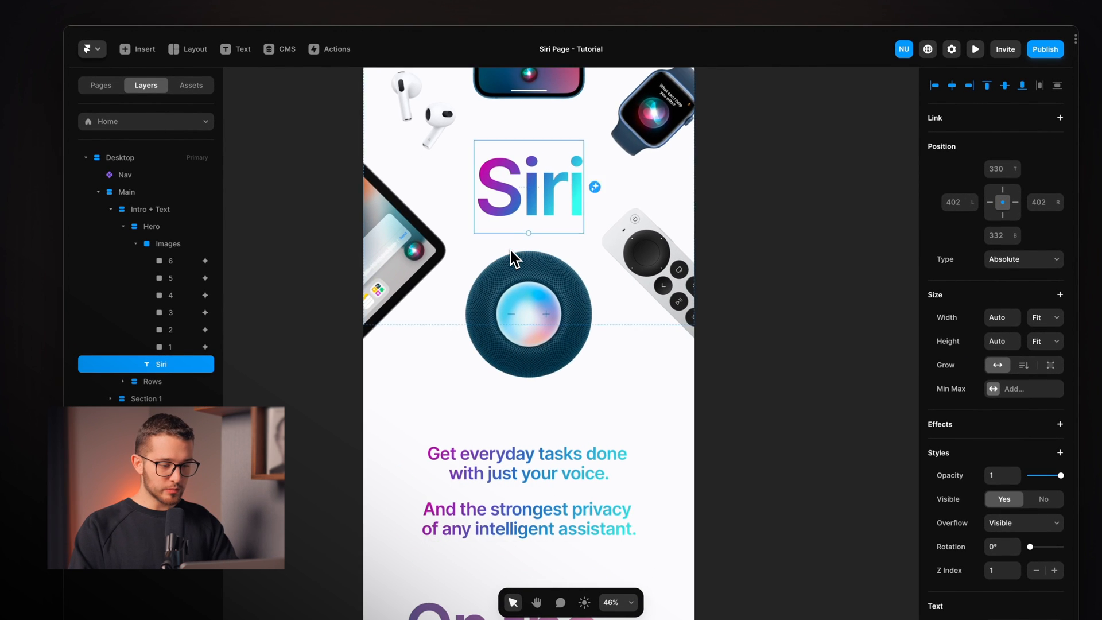
pyautogui.click(526, 343)
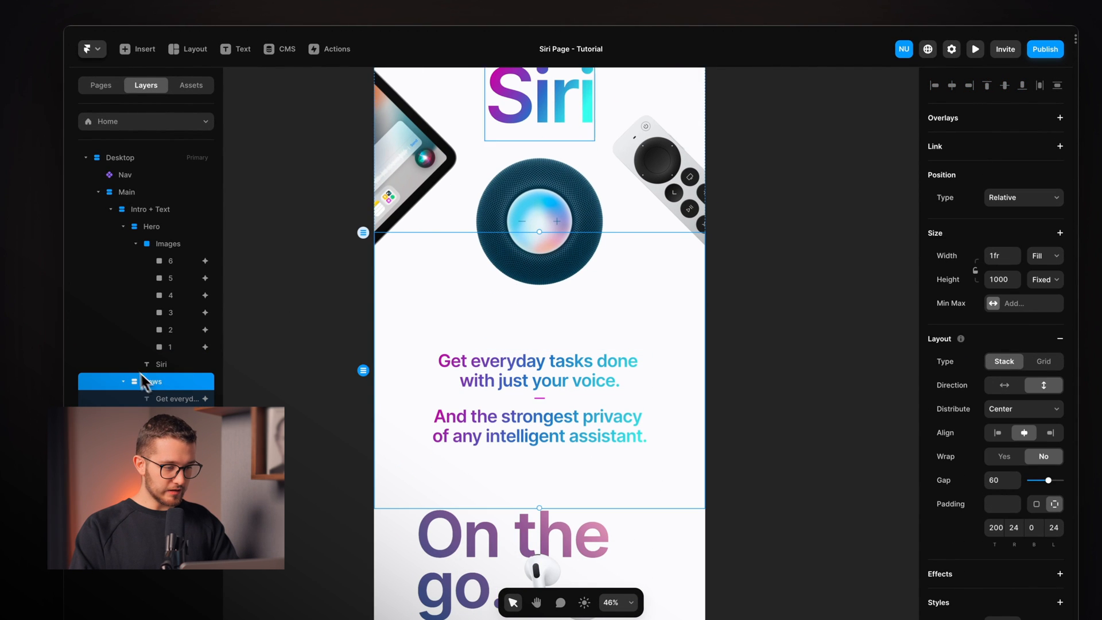
pyautogui.click(122, 227)
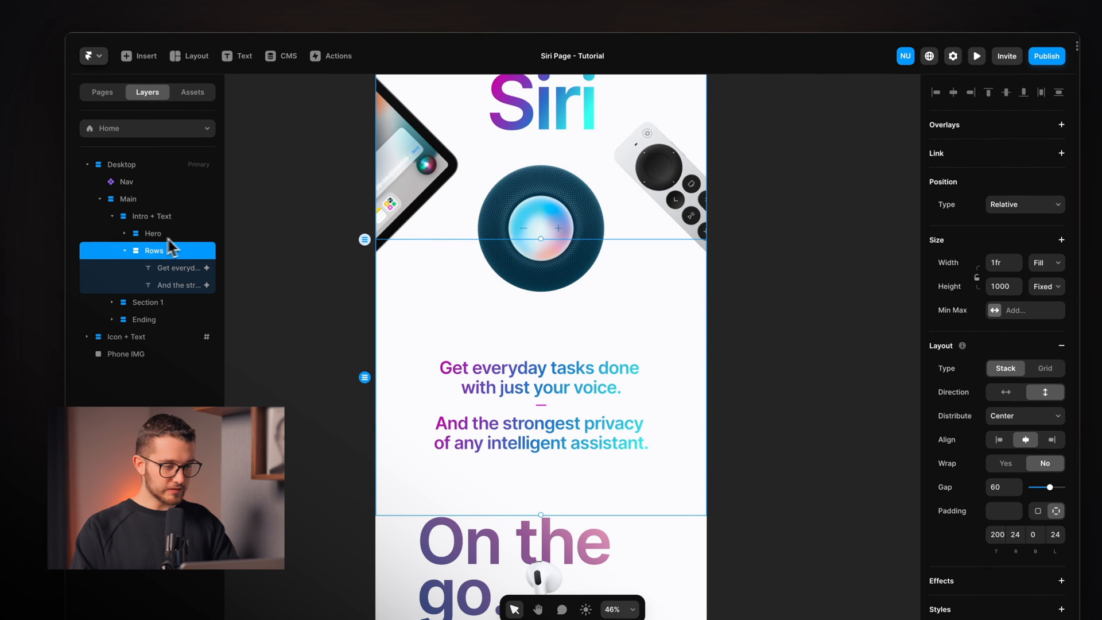
pyautogui.scroll(-2, 526, 319)
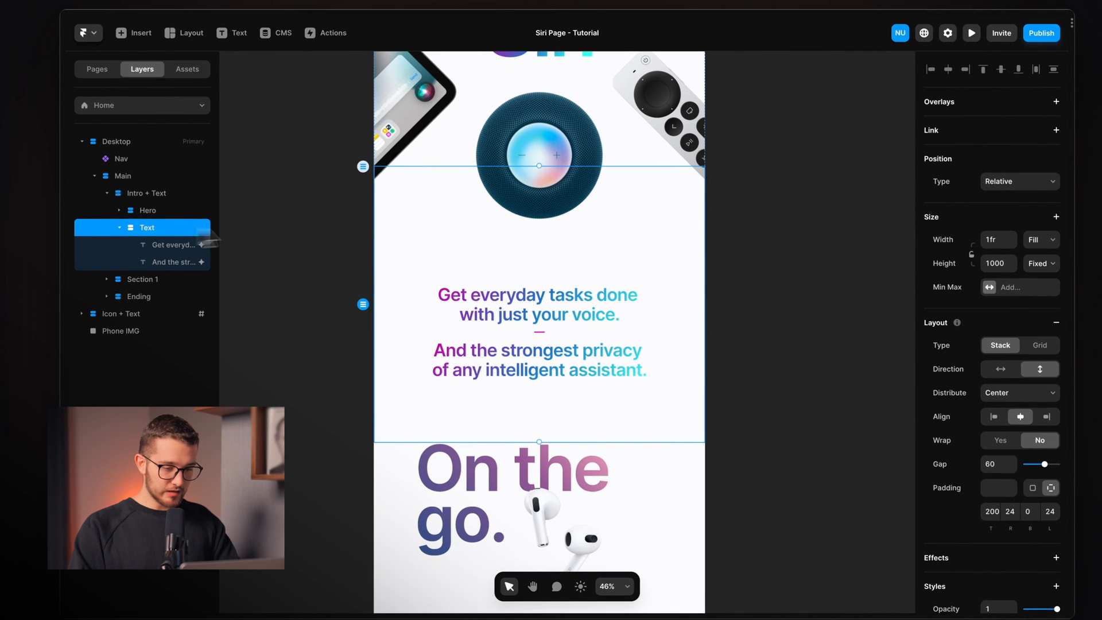
# Preview the page and scroll through the two gradient text lines to examine their scroll animation
pyautogui.click(476, 293)
pyautogui.click(550, 367)
pyautogui.click(595, 319)
pyautogui.press('super+p')
pyautogui.scroll(-5, 492, 298)
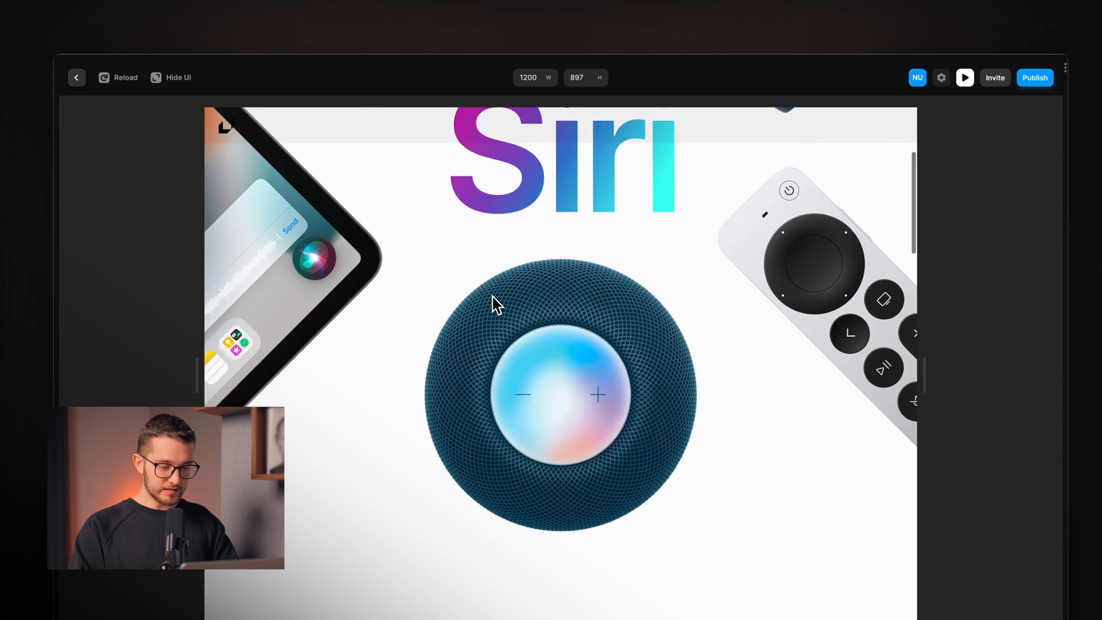
pyautogui.scroll(-5, 495, 291)
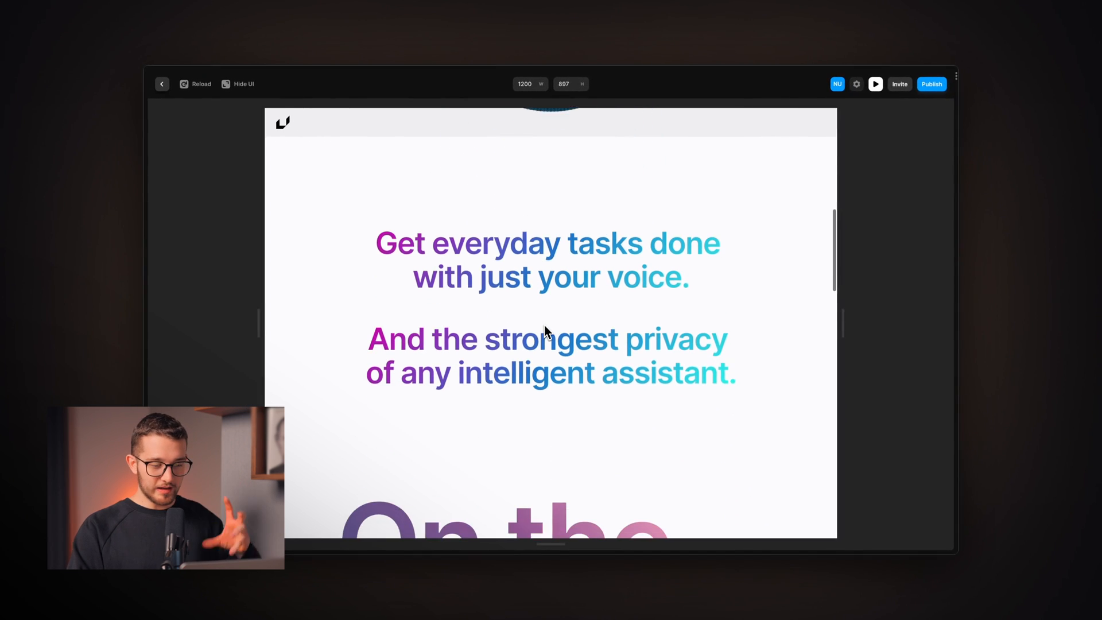
pyautogui.scroll(5, 544, 327)
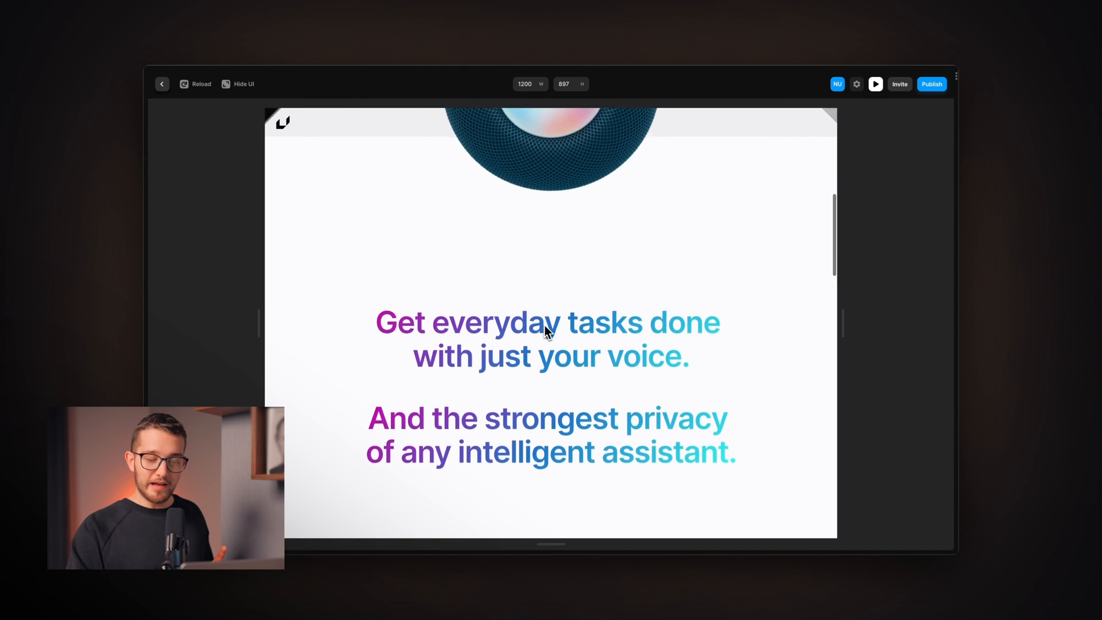
pyautogui.scroll(-5, 545, 327)
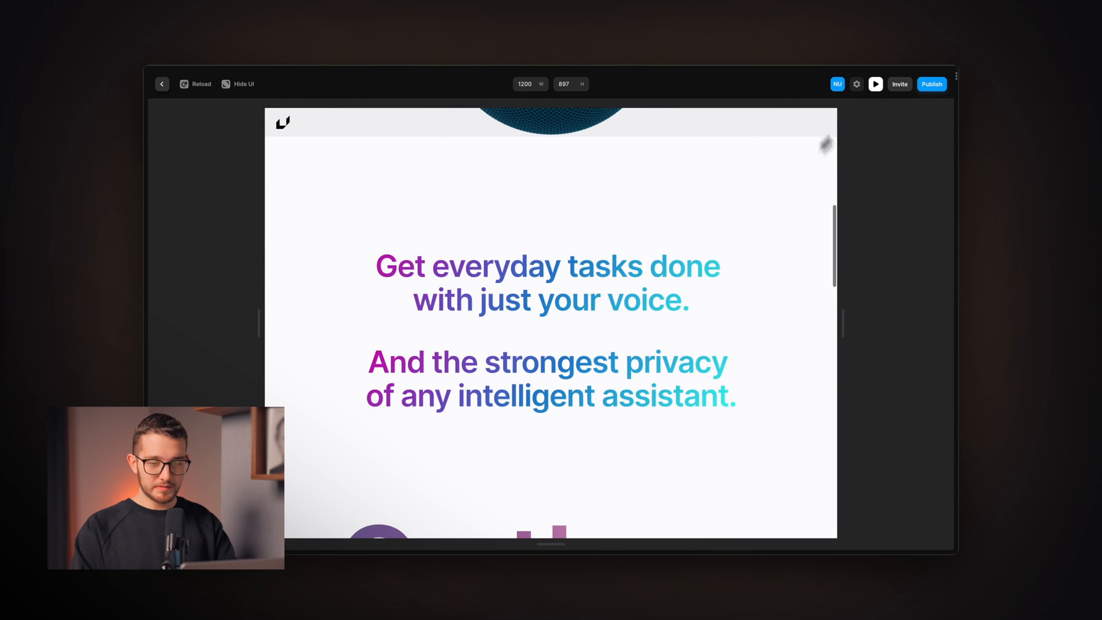
pyautogui.click(875, 85)
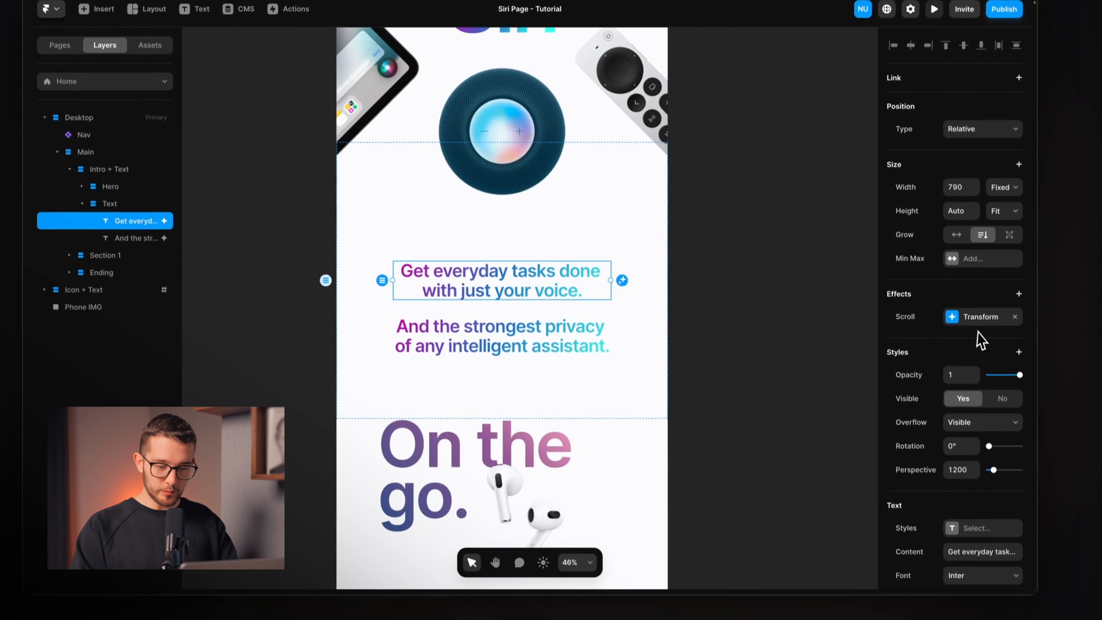
# Examine the From and To settings of the Scroll Transform on the "Get everyday tasks done" text
pyautogui.click(976, 318)
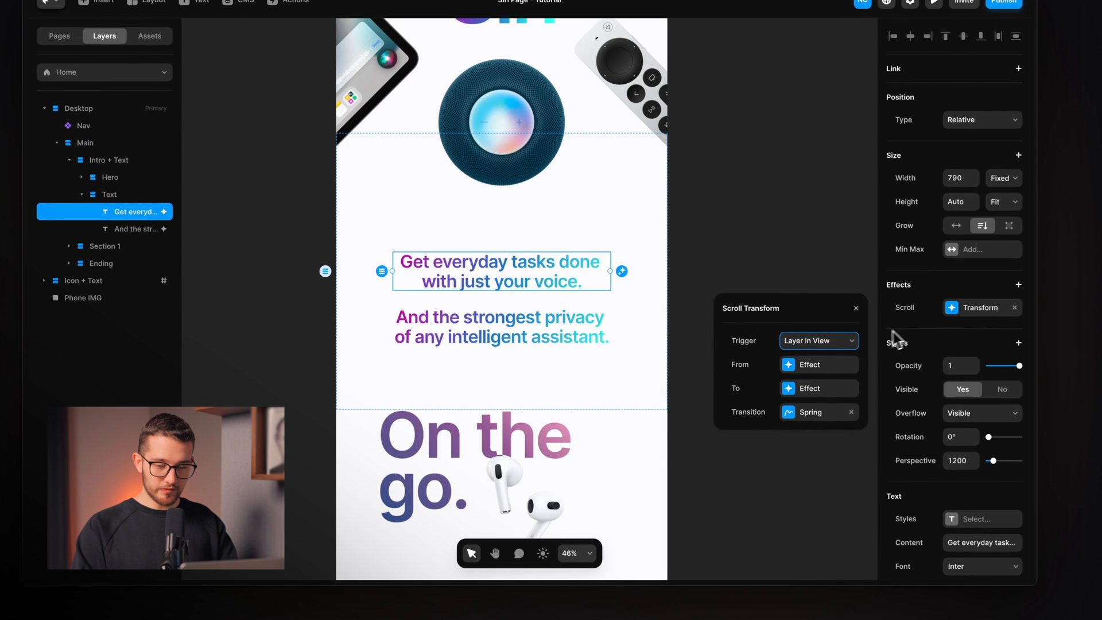
pyautogui.click(816, 367)
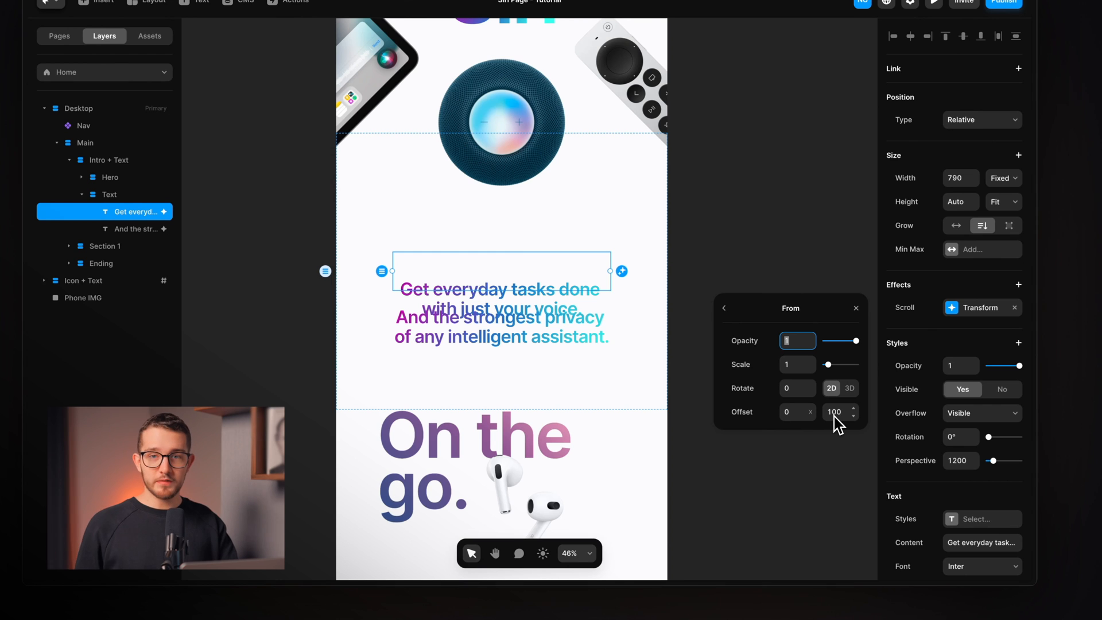
pyautogui.click(724, 308)
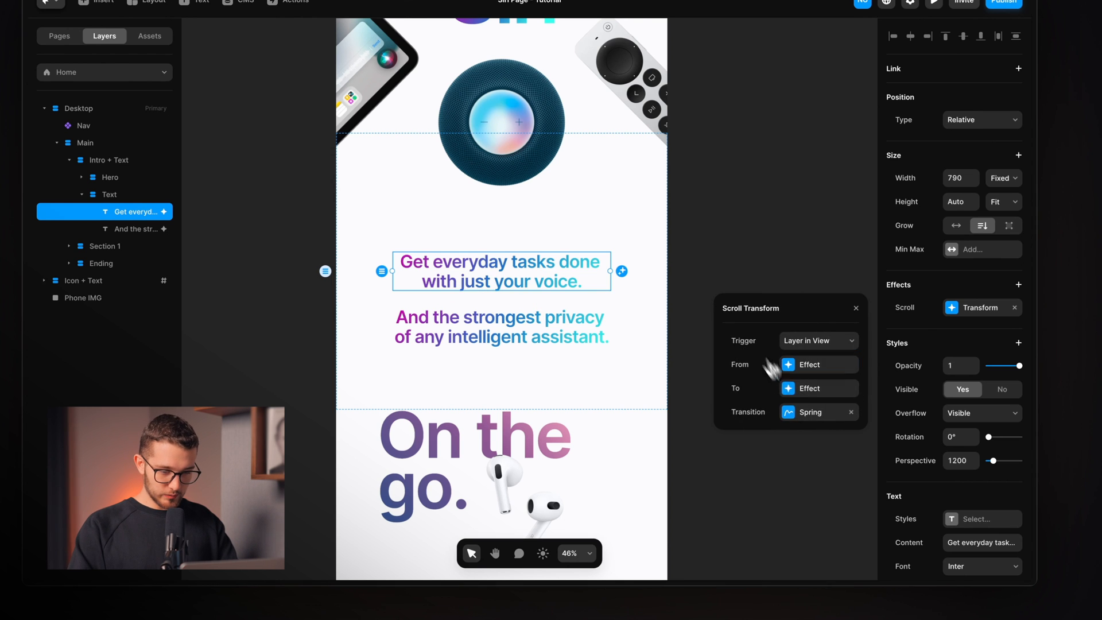
pyautogui.click(803, 388)
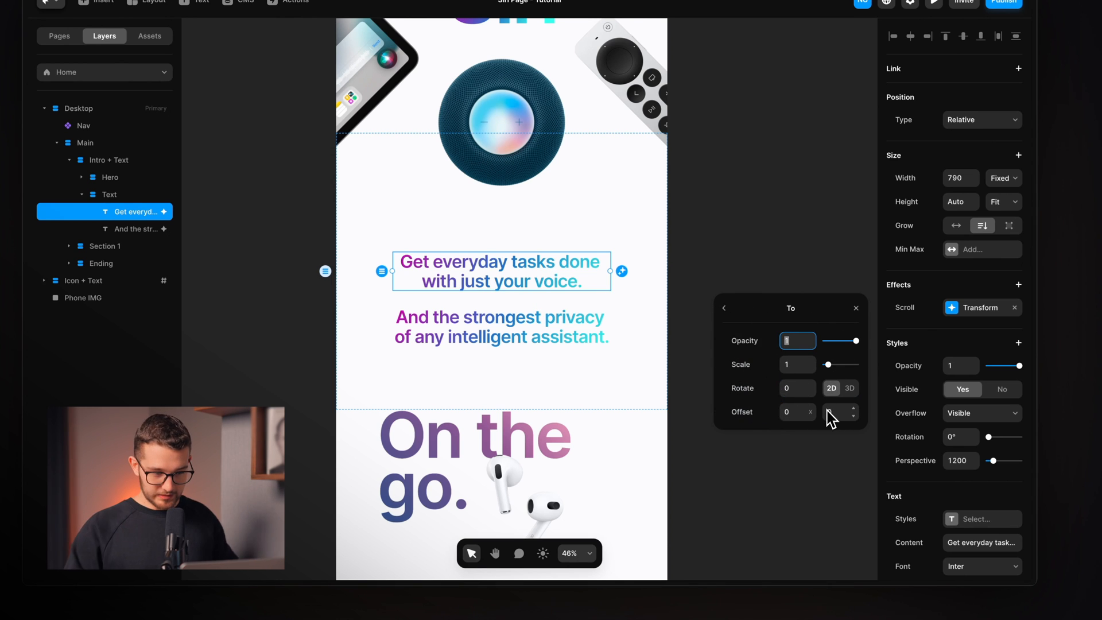
pyautogui.click(856, 308)
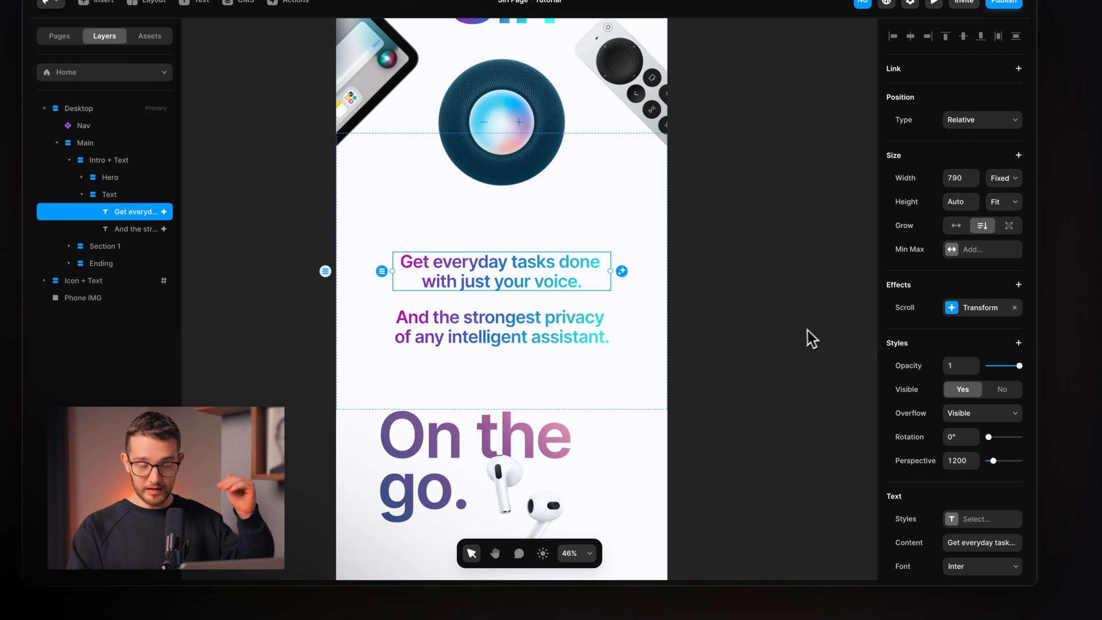
# Select the "And the strongest privacy" text to check its scroll effect
pyautogui.click(695, 322)
pyautogui.click(524, 282)
pyautogui.click(545, 320)
pyautogui.scroll(-5, 564, 280)
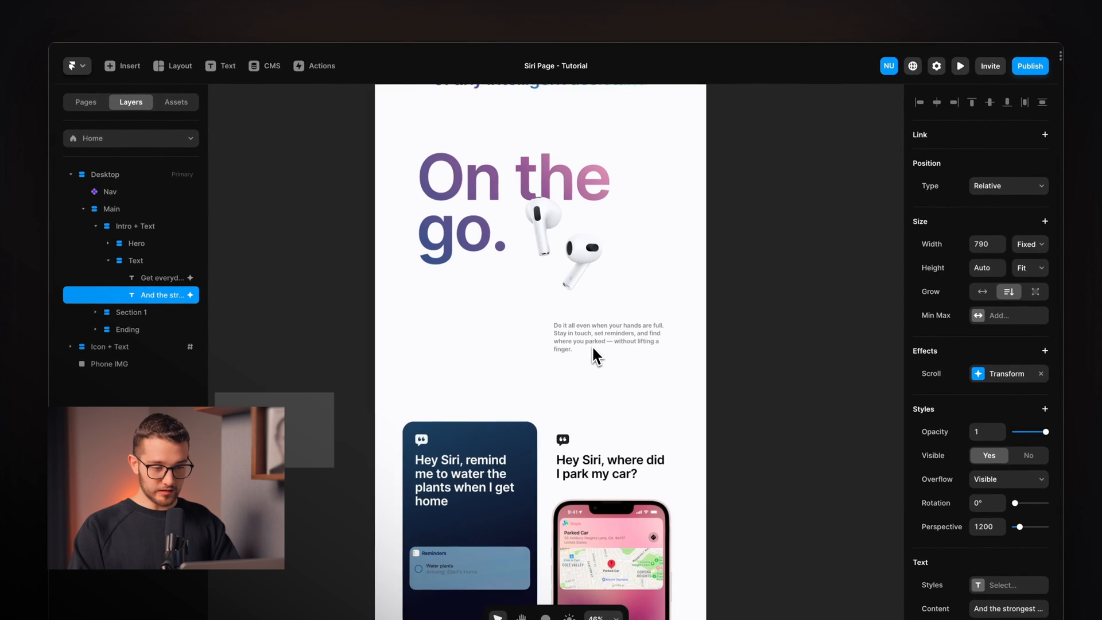
# Locate the "On the go." heading, collapse the Main layer tree, and expand Section 1 to show its structure
pyautogui.click(496, 208)
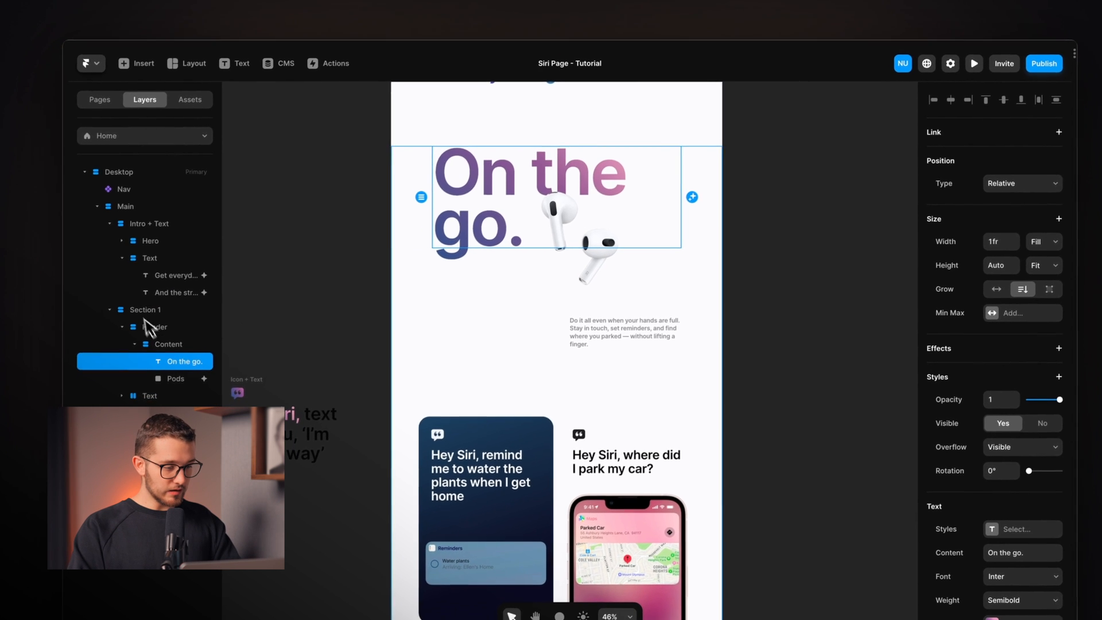
pyautogui.click(97, 207)
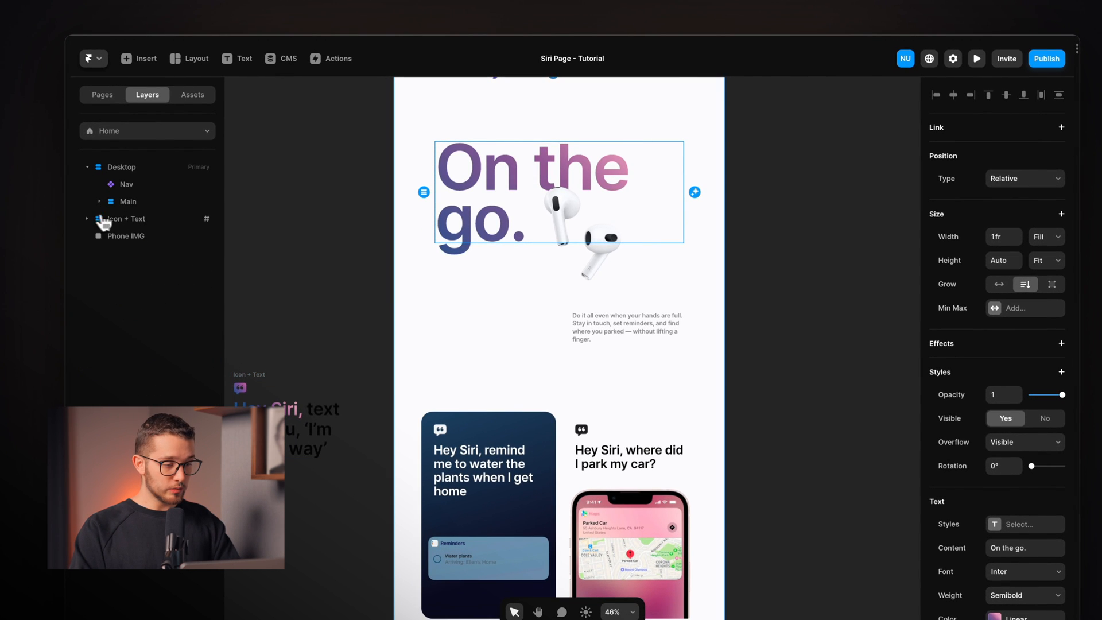
pyautogui.click(100, 201)
pyautogui.click(112, 219)
pyautogui.click(148, 236)
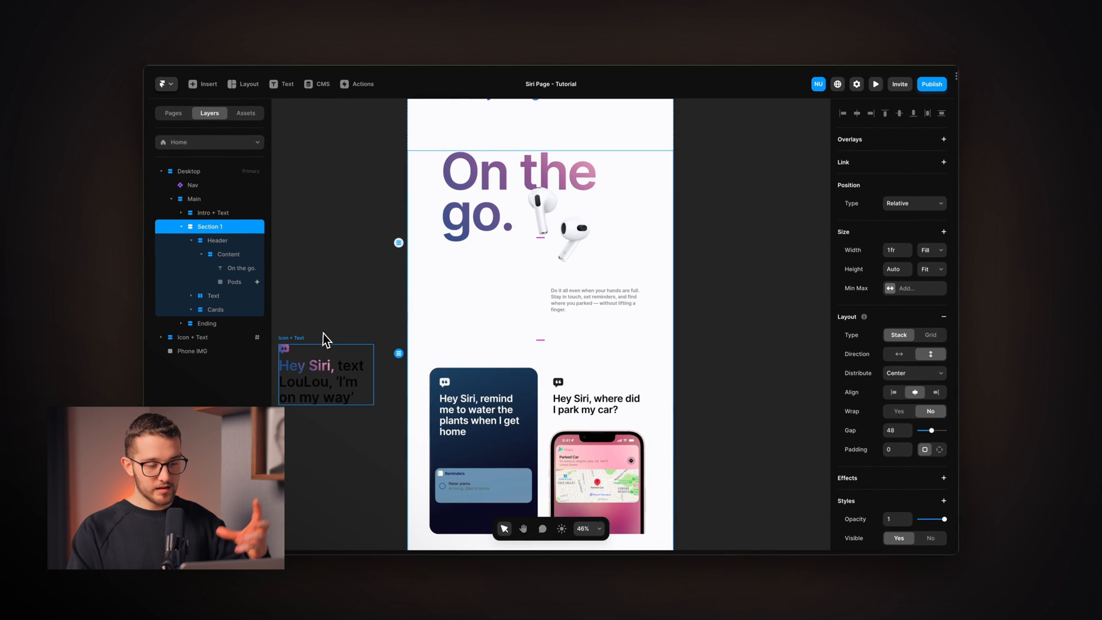
# Examine Section 1's "On the go." heading, Pods image, and Header, Content and Text frames
pyautogui.scroll(3, 487, 277)
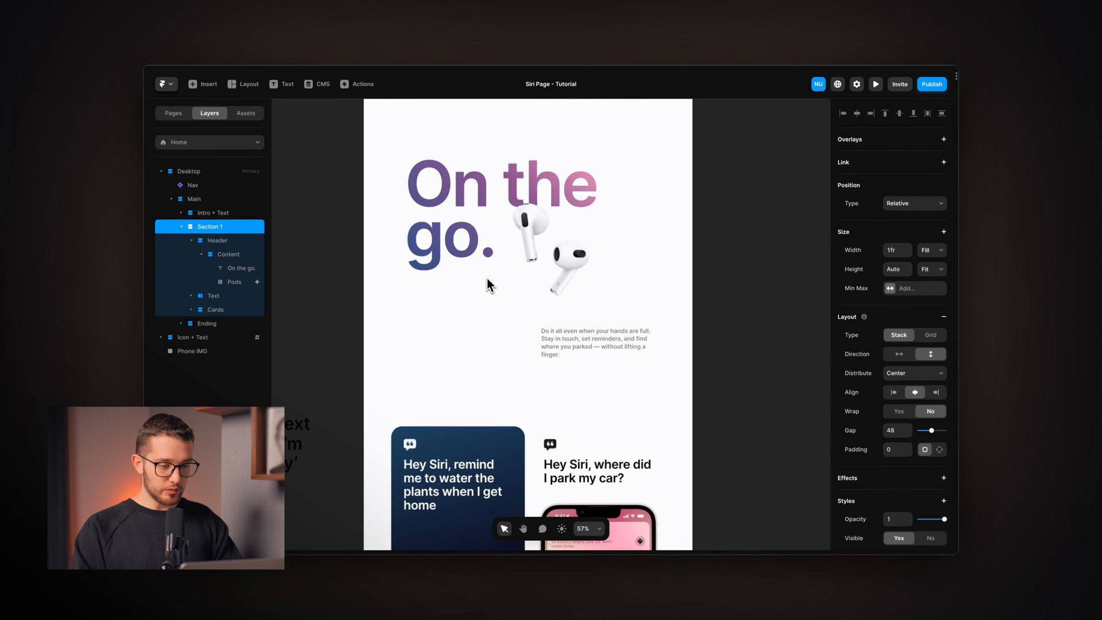
pyautogui.click(452, 173)
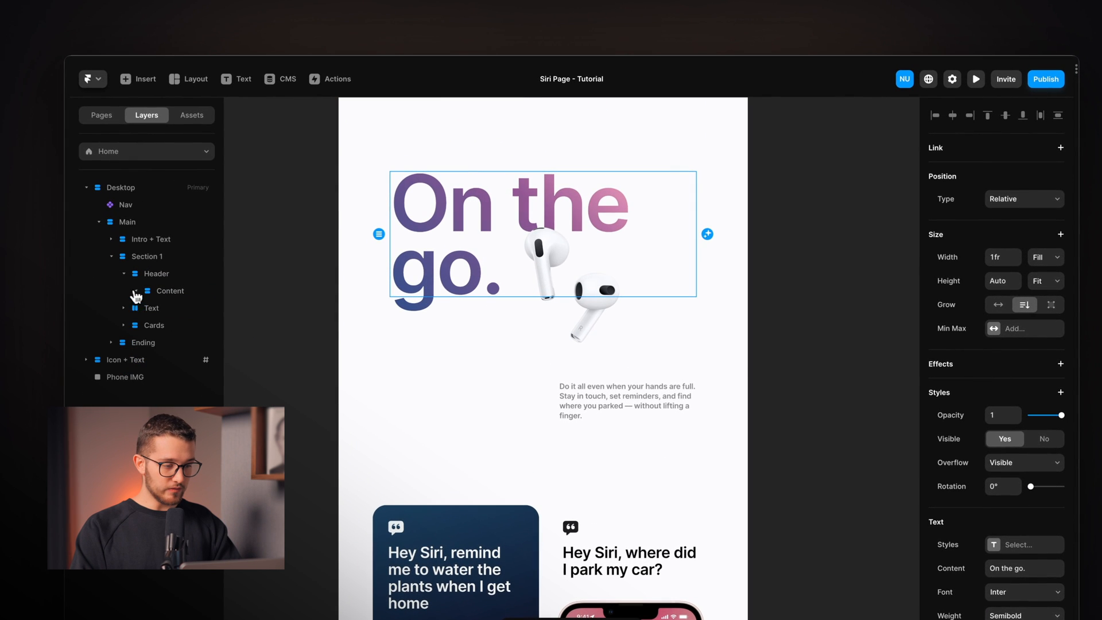
pyautogui.click(131, 276)
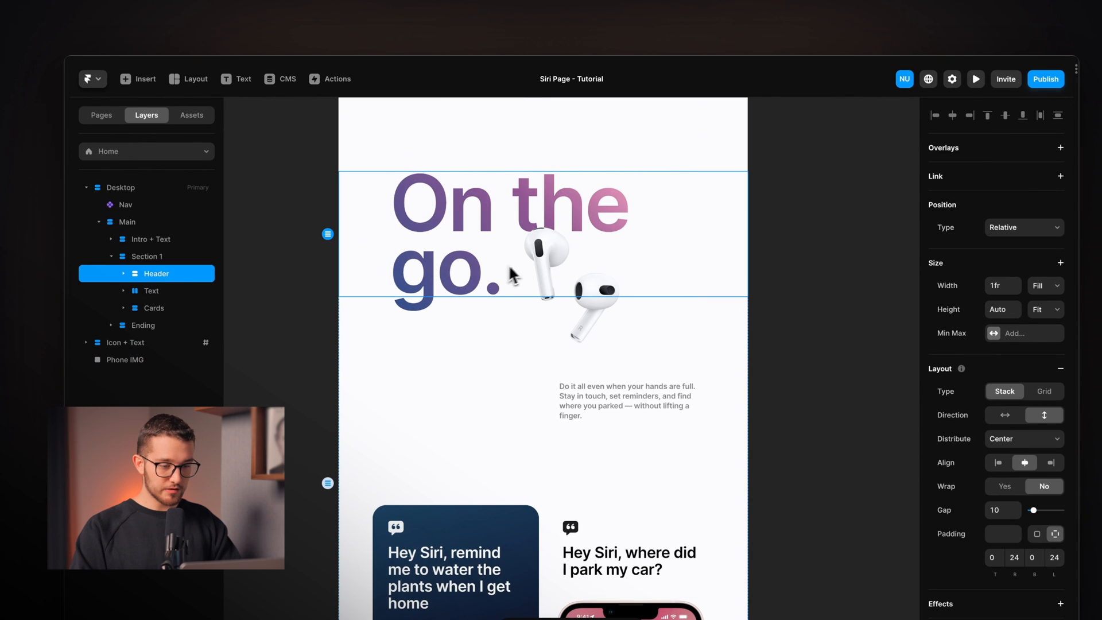
pyautogui.click(555, 231)
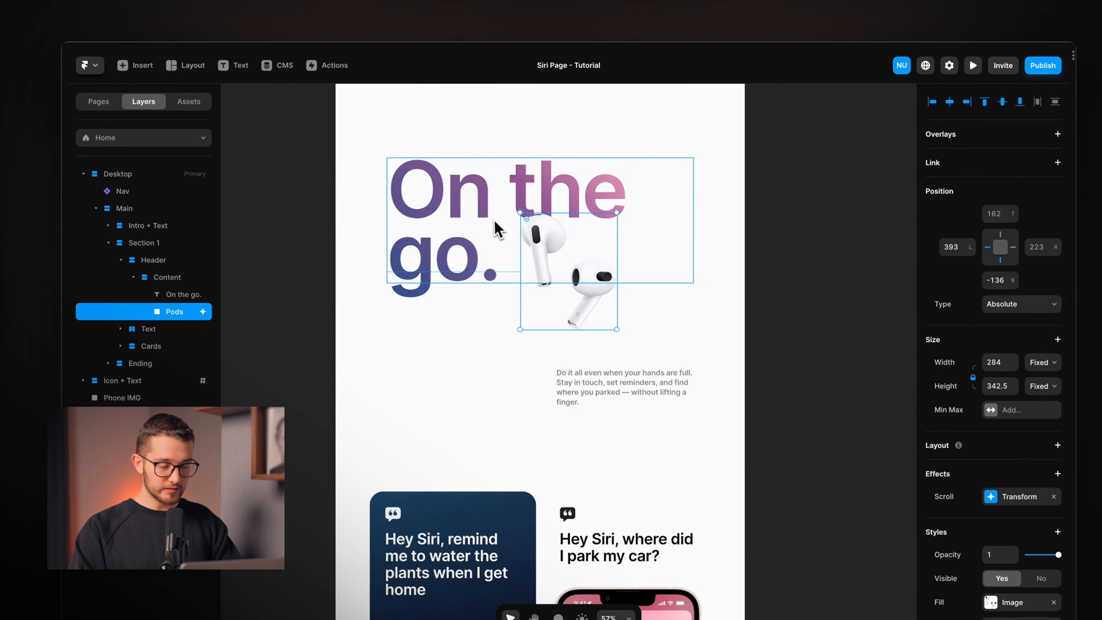
pyautogui.click(174, 276)
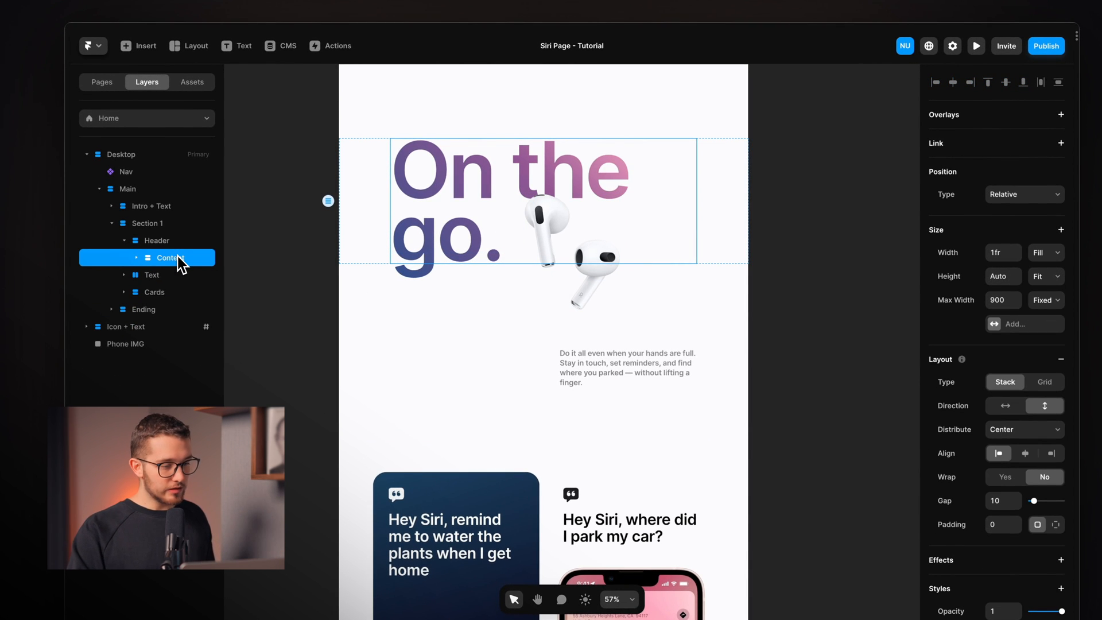
pyautogui.click(170, 278)
pyautogui.scroll(-2, 521, 324)
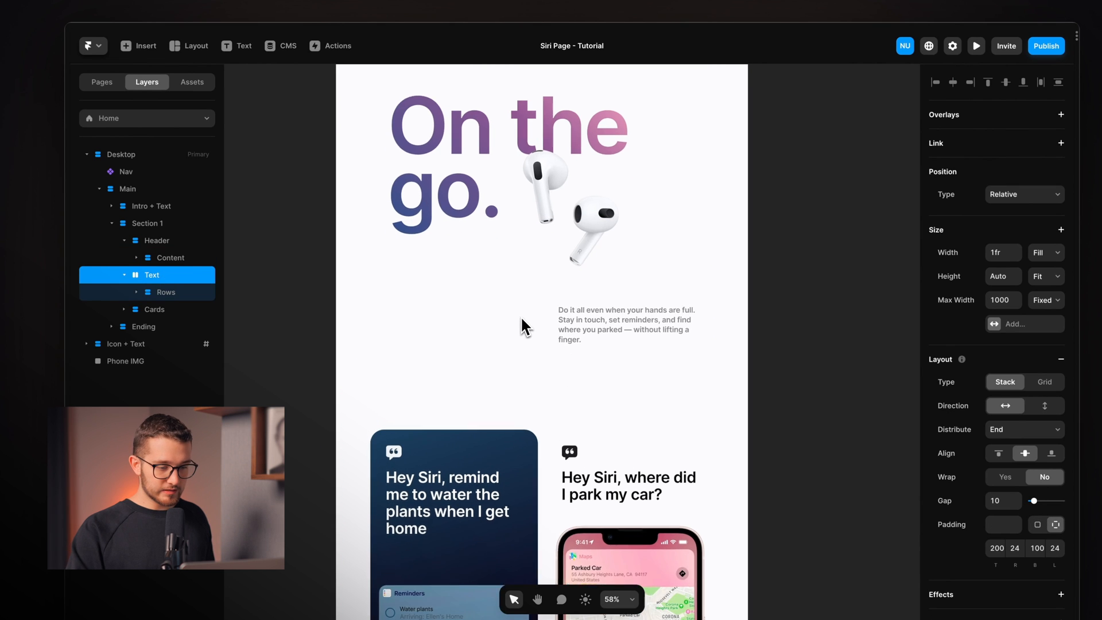
# Select the "Do it all even when your hands are full" paragraph inside Section 1's Text frame to check its scroll effect
pyautogui.scroll(2, 521, 321)
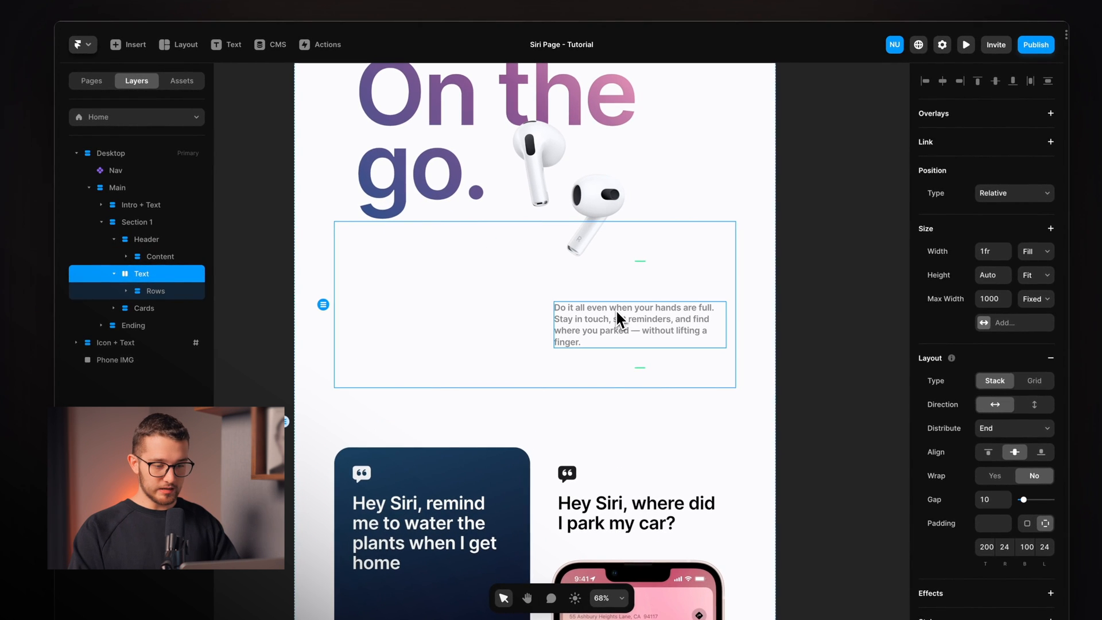
pyautogui.doubleClick(616, 312)
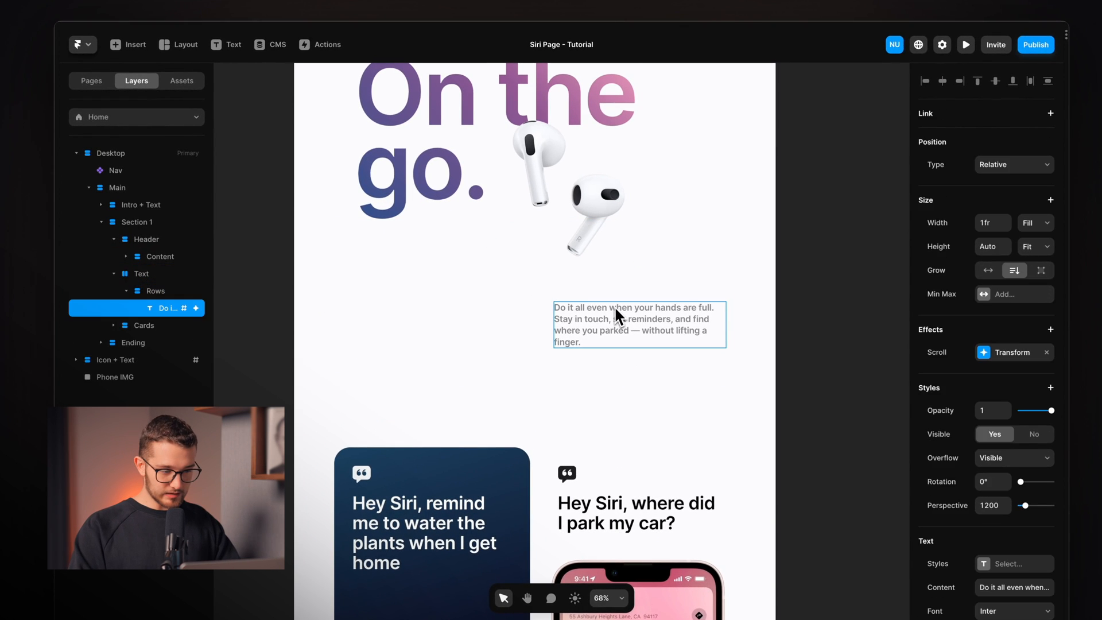
pyautogui.click(142, 274)
# Examine the Cards frame in Section 1, including its 2-bottom stack and the Title of the first card
pyautogui.click(144, 308)
pyautogui.scroll(-5, 364, 332)
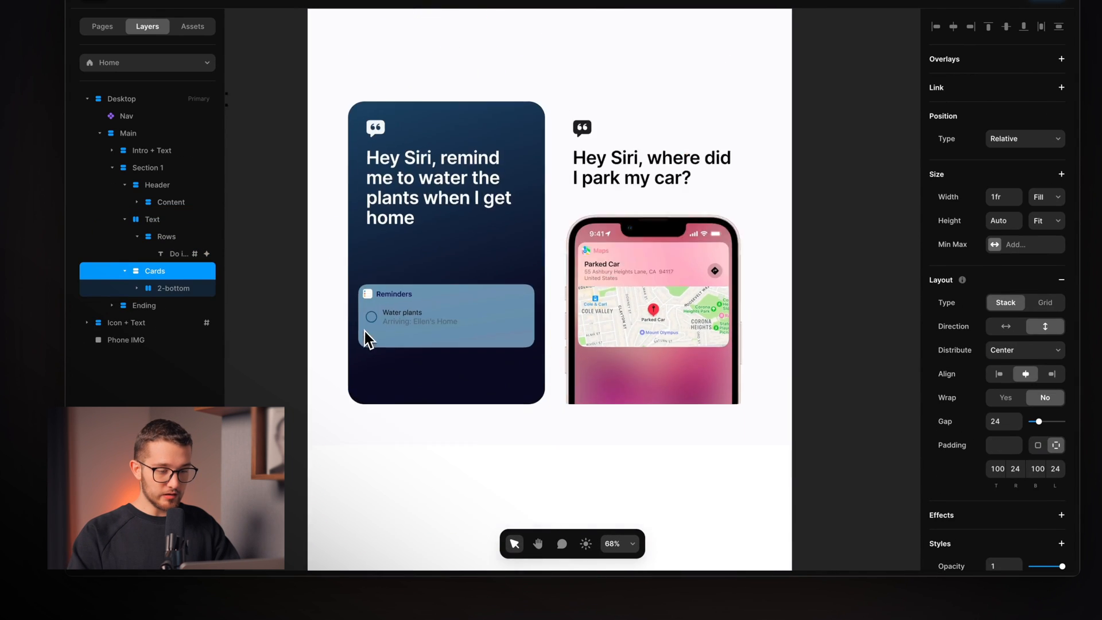
pyautogui.scroll(-2, 364, 331)
pyautogui.scroll(3, 363, 331)
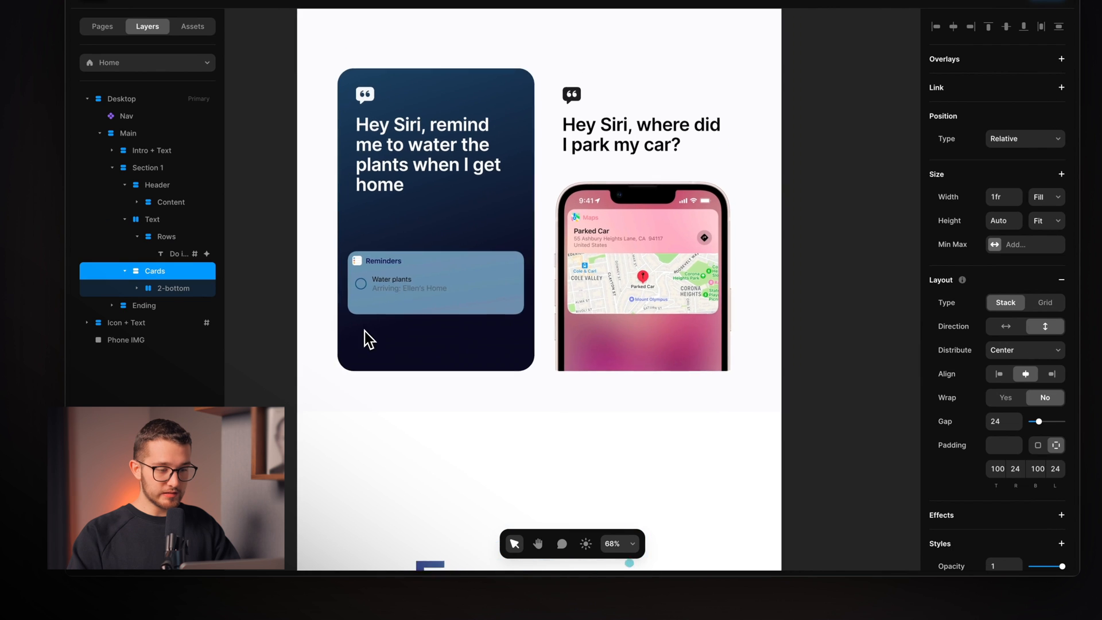
pyautogui.keyDown('super'); pyautogui.click(515, 272); pyautogui.keyUp('super')
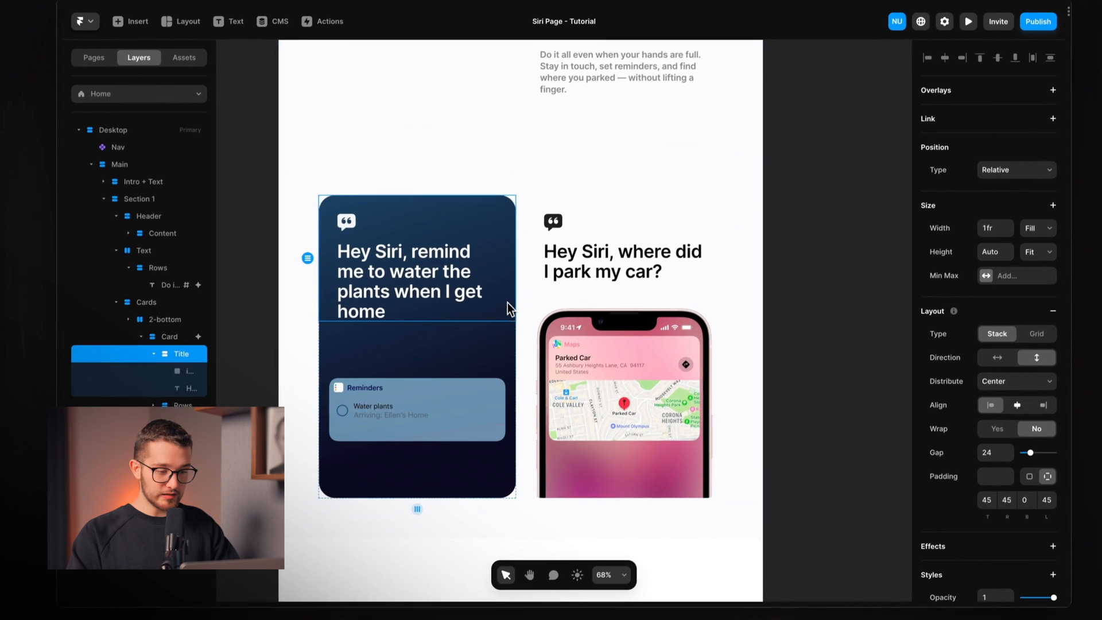
pyautogui.click(507, 302)
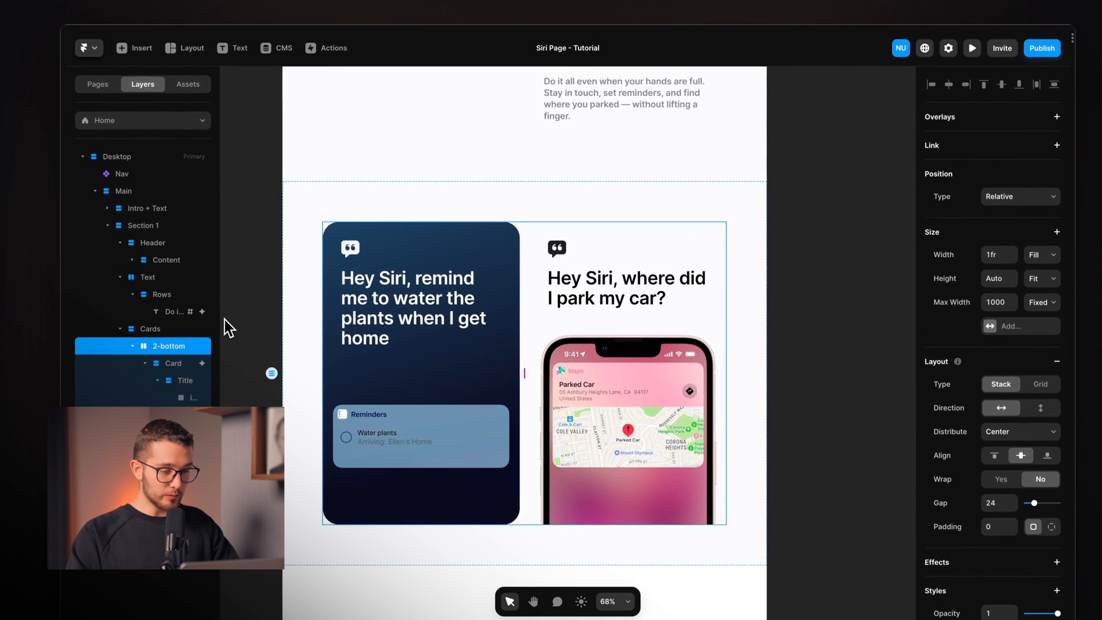
# Widen the layer list to show longer layer names and select the Cards frame
pyautogui.moveTo(220, 316); pyautogui.dragTo(277, 315)
pyautogui.scroll(2, 459, 246)
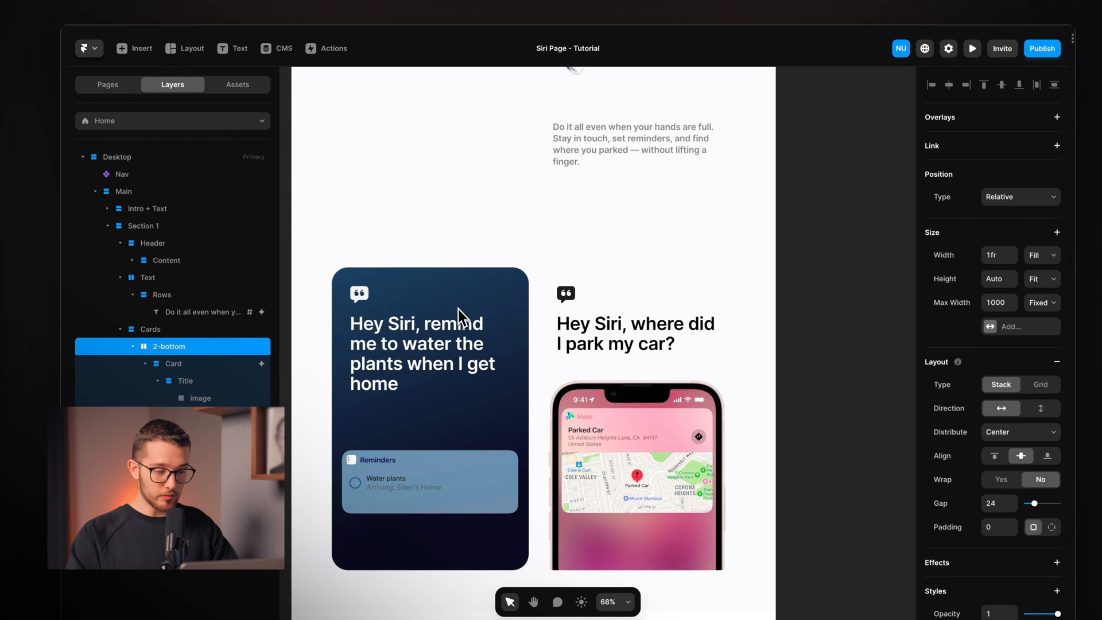
pyautogui.click(562, 253)
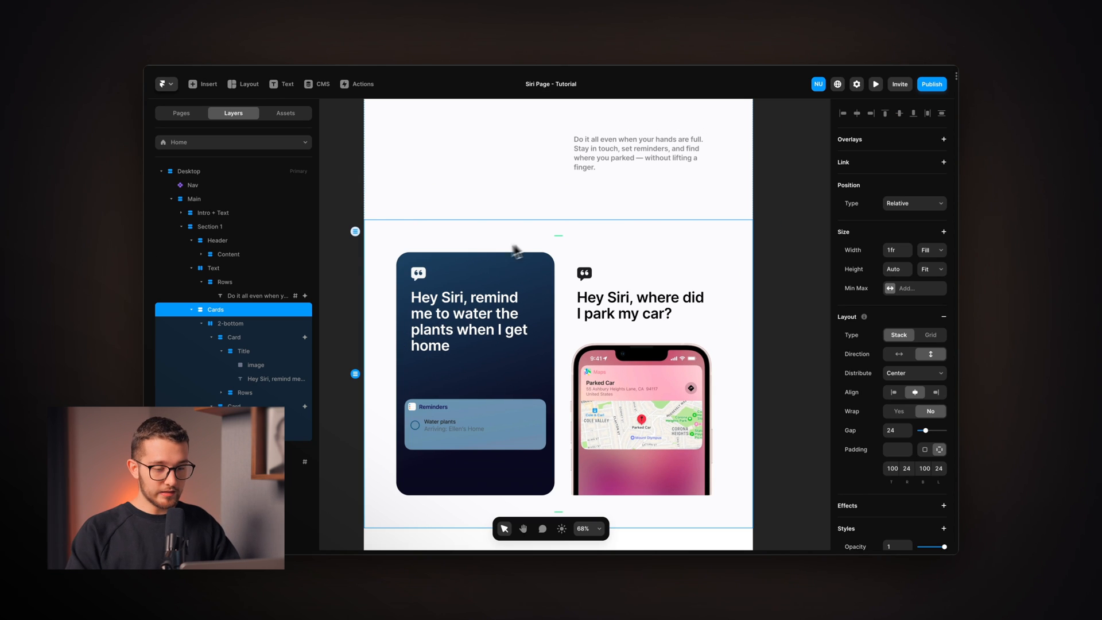
# Switch to the original Siri page in the browser and look through its "On the go." section
pyautogui.hotkey('ctrl', 'Tab')
pyautogui.scroll(5, 542, 261)
pyautogui.scroll(-5, 542, 261)
pyautogui.scroll(-5, 541, 255)
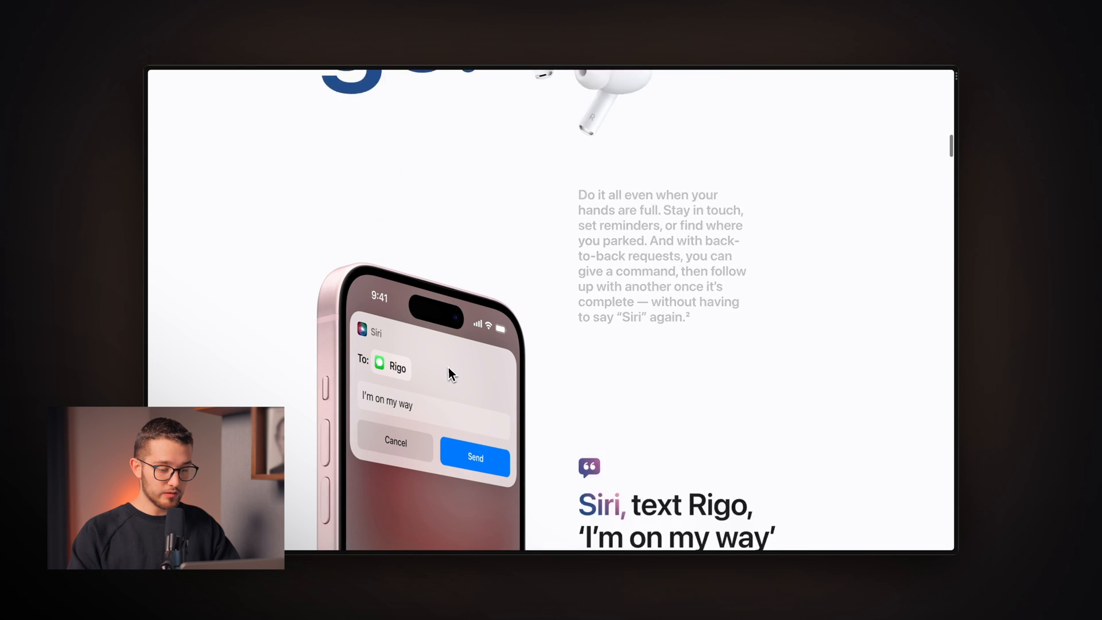
# Examine the wide "I'm on my way" message card on the finished Siri page, and return to the Framer project
pyautogui.press('super+r')
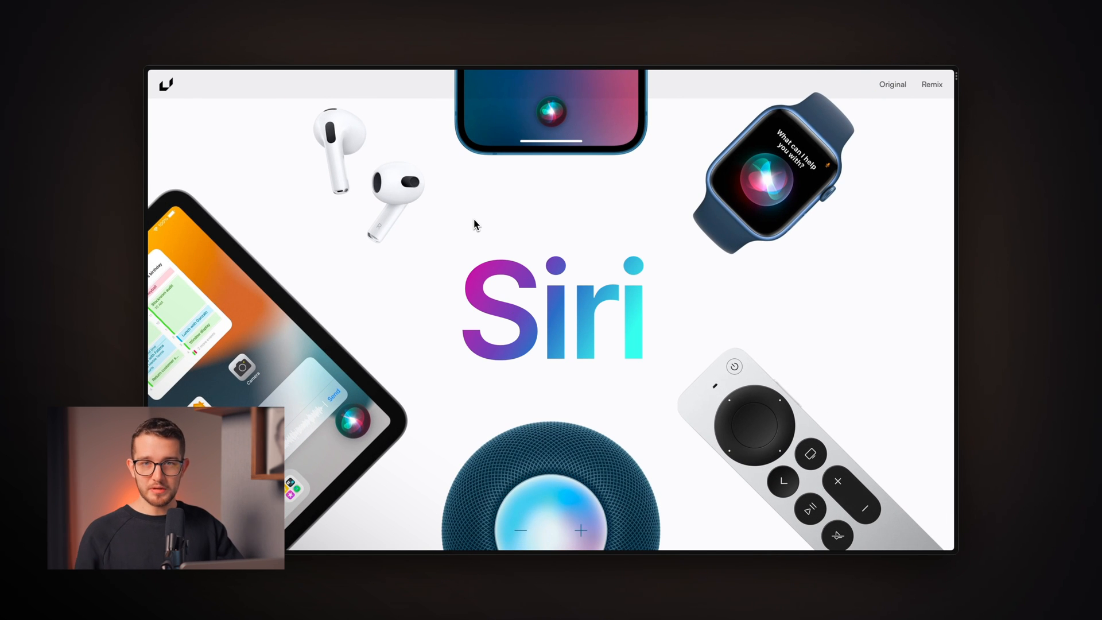
pyautogui.scroll(-10, 457, 339)
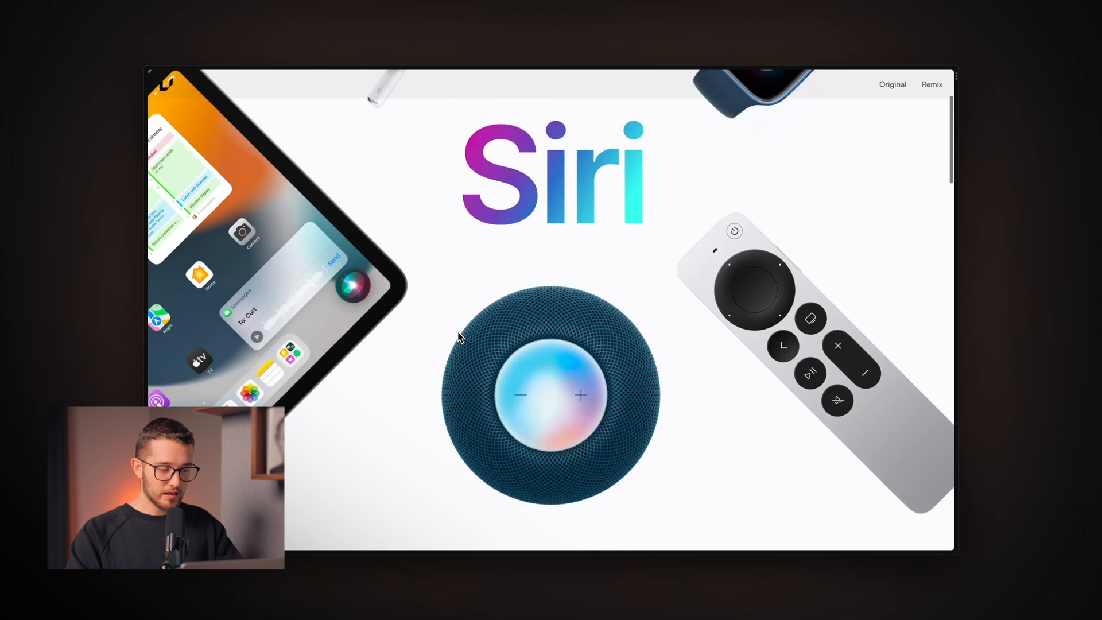
pyautogui.scroll(-10, 457, 343)
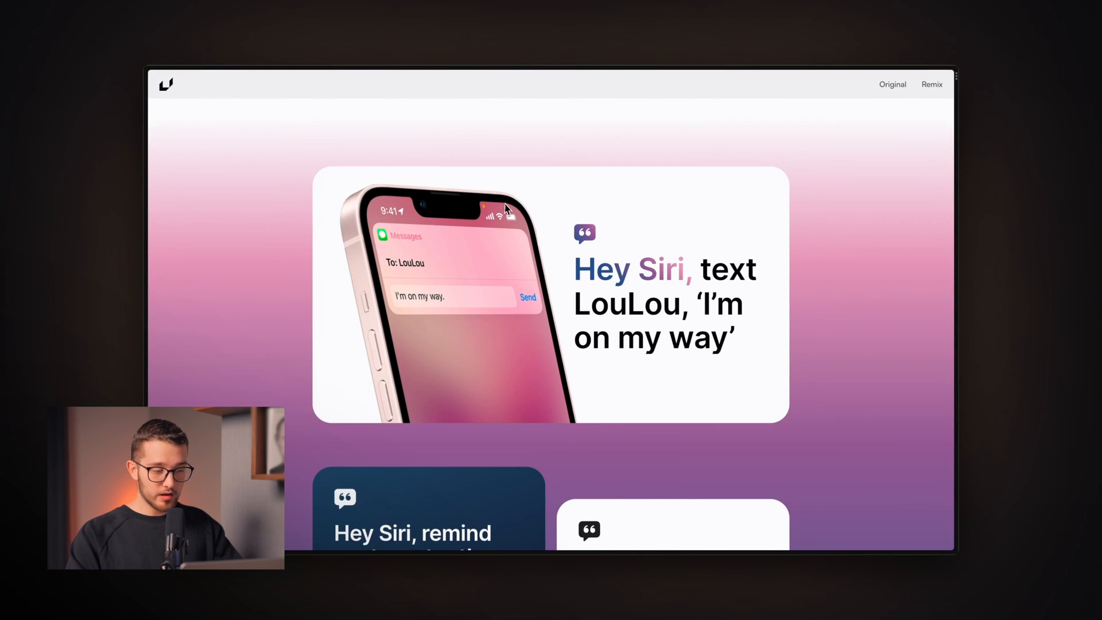
pyautogui.moveTo(320, 179); pyautogui.dragTo(790, 425)
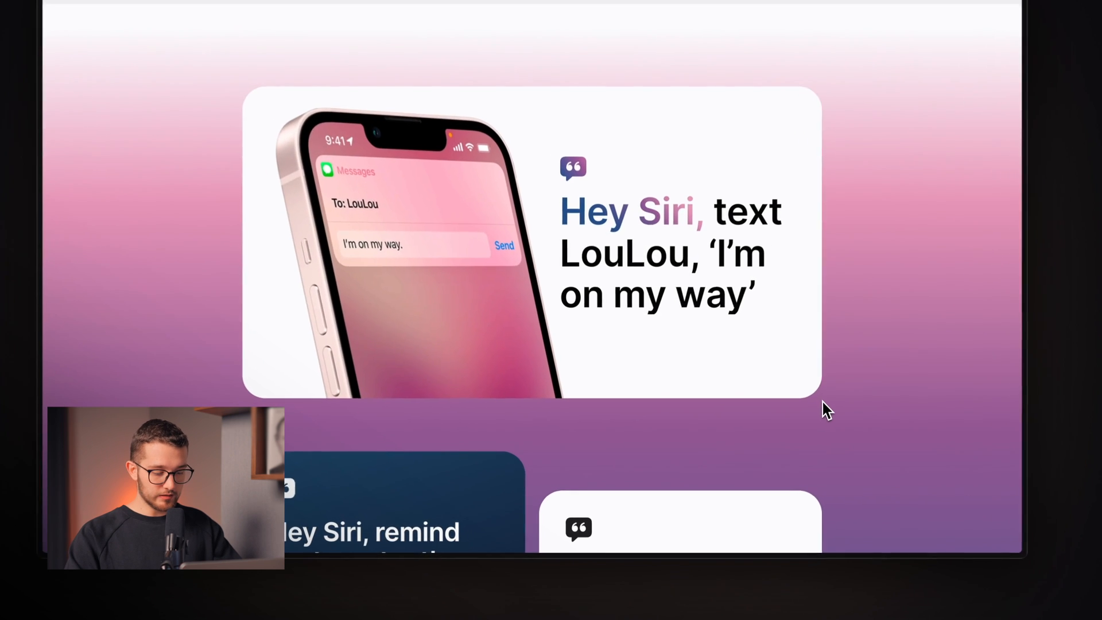
pyautogui.hotkey('ctrl', 'Tab')
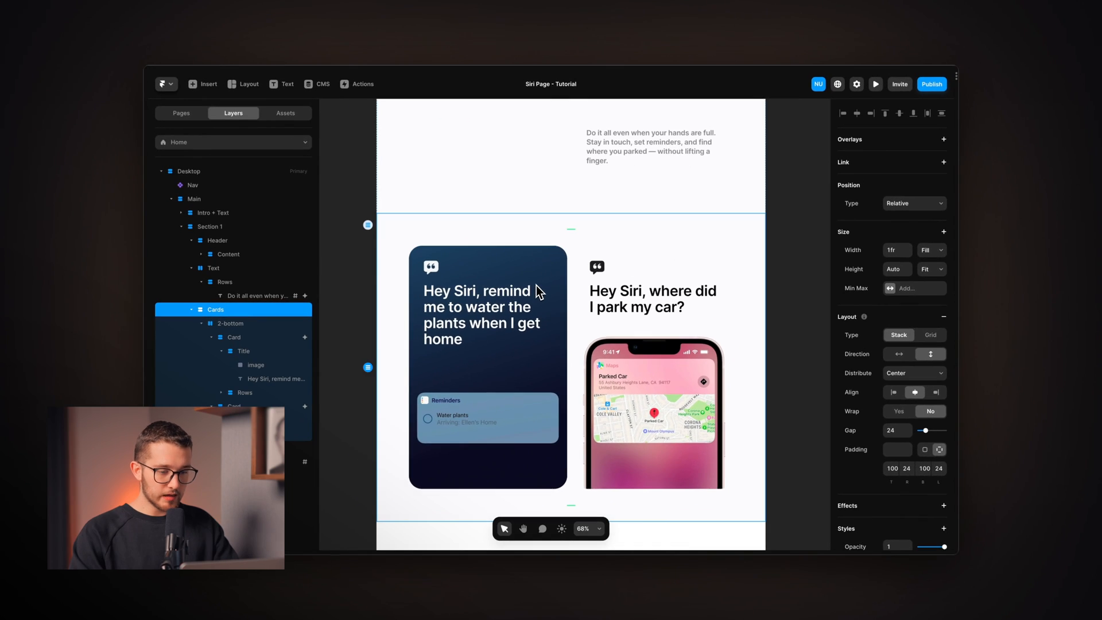
# Draw a frame about 790 by 524 on the empty canvas beside the page and move it into the Cards frame
pyautogui.hscroll(5, 536, 290)
pyautogui.press('f')
pyautogui.moveTo(424, 245); pyautogui.dragTo(708, 430)
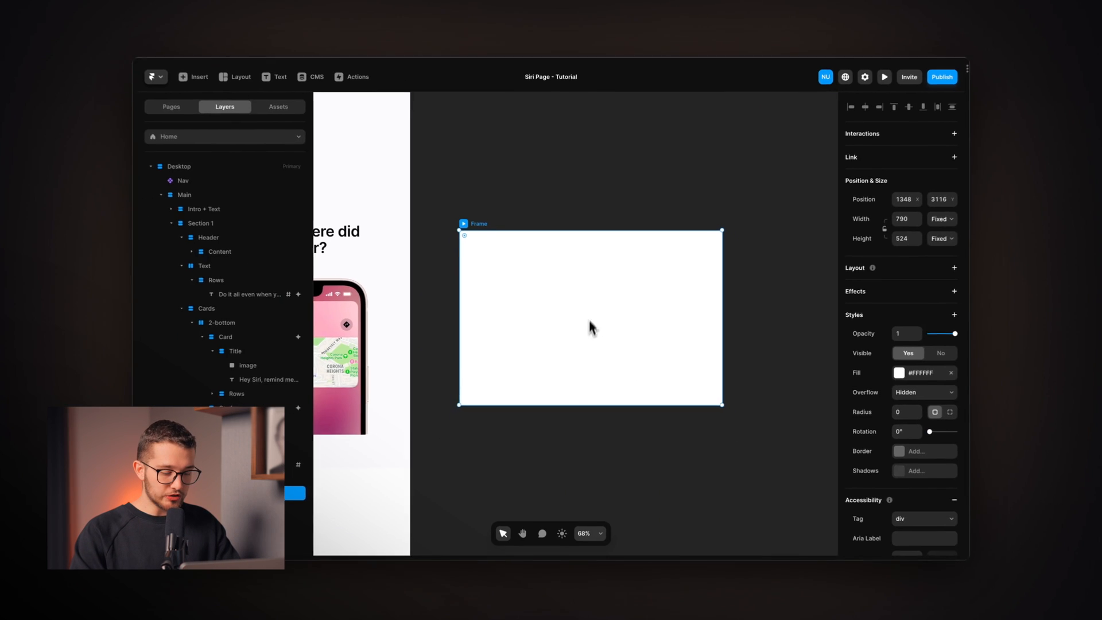
pyautogui.press('super+x')
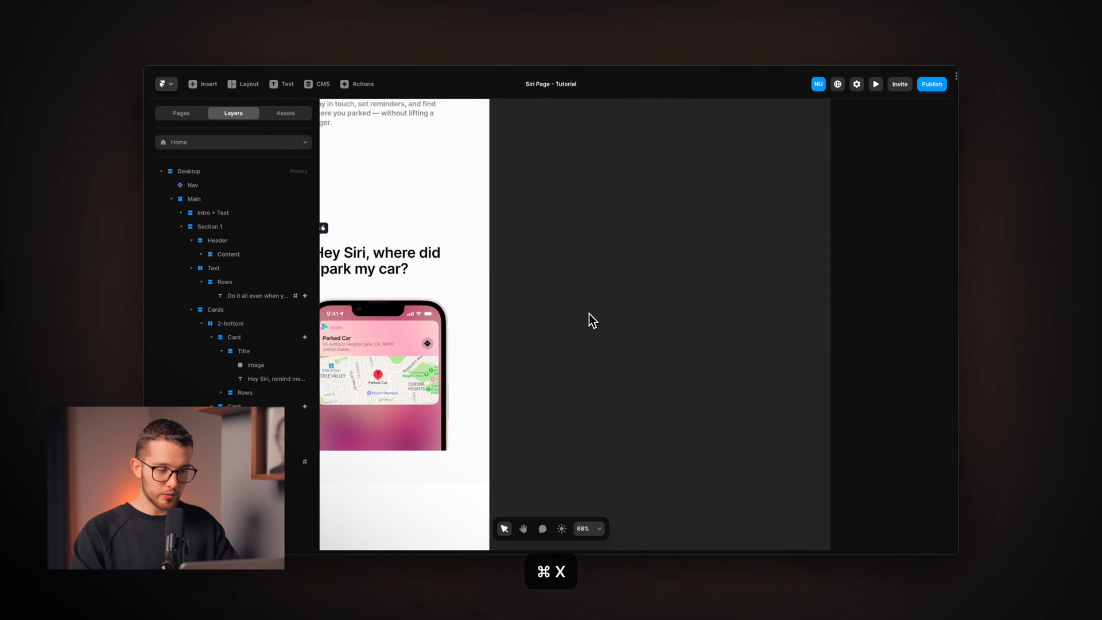
pyautogui.hscroll(-5, 589, 314)
pyautogui.click(540, 222)
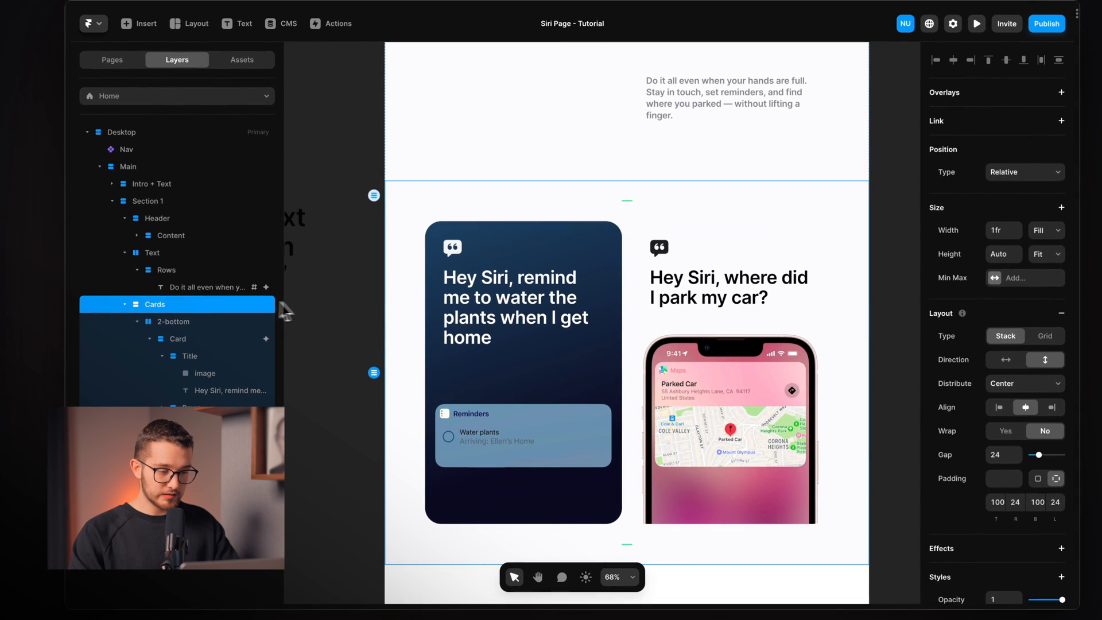
pyautogui.press('super+v')
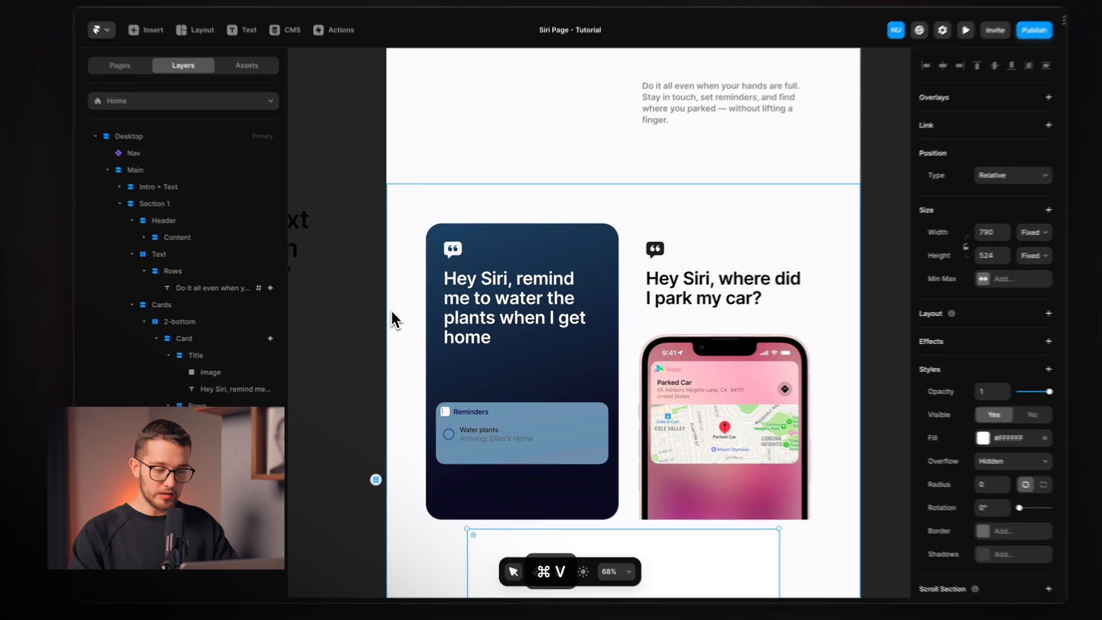
# Move the new frame above the 2-bottom stack within Cards
pyautogui.scroll(-3, 533, 340)
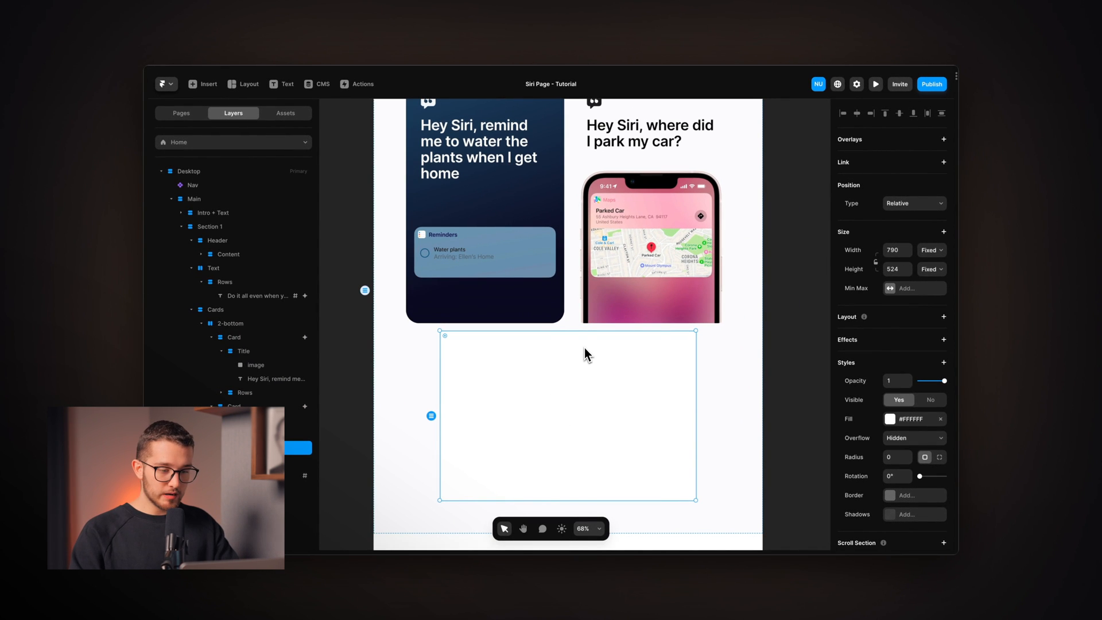
pyautogui.press('Up')
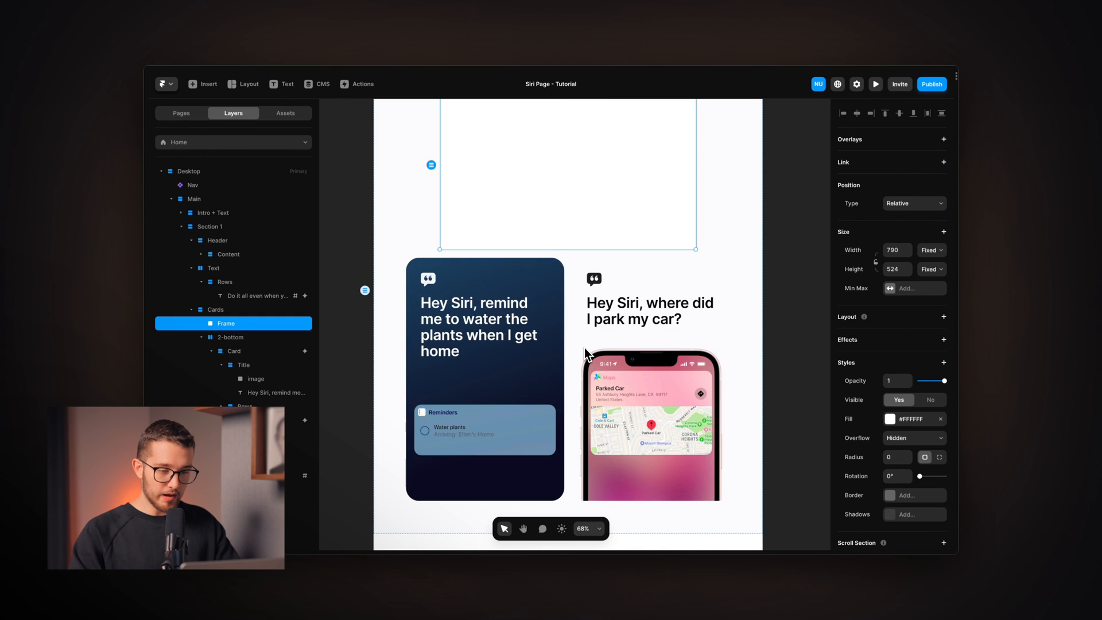
pyautogui.scroll(3, 585, 346)
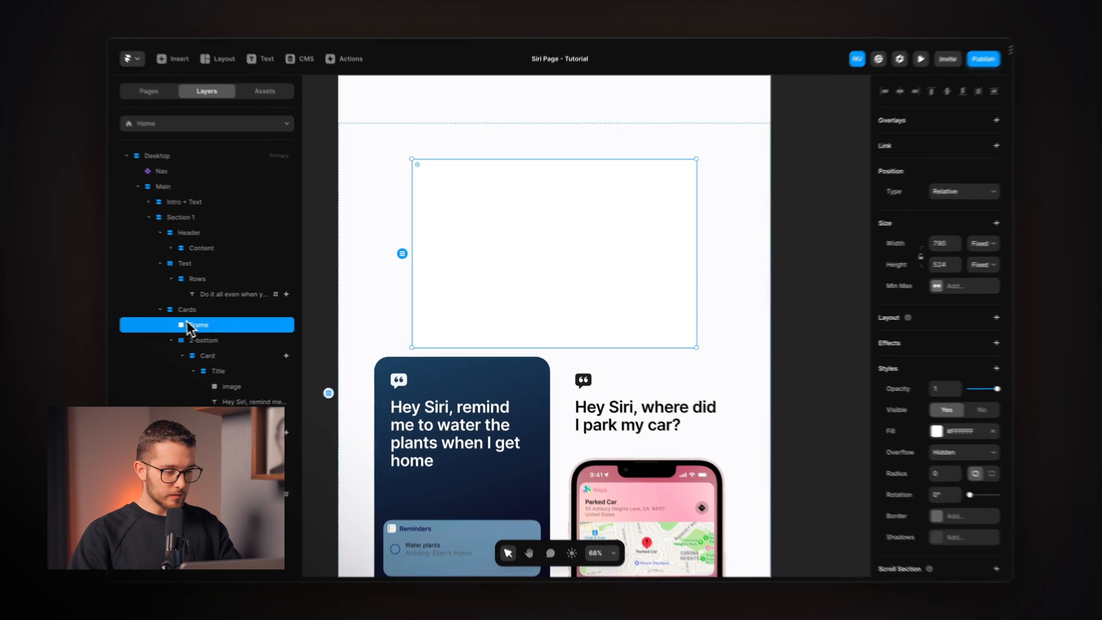
# Rename the new frame above the 2-bottom stack as Card
pyautogui.doubleClick(226, 326)
pyautogui.write('Crad')
pyautogui.press('Return')
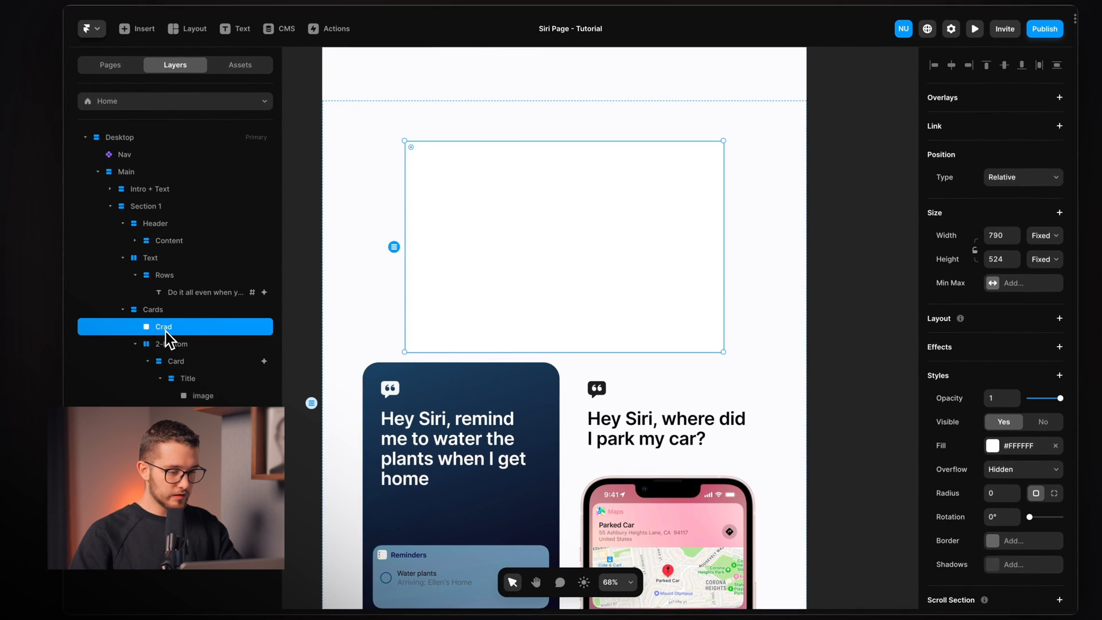
pyautogui.press('super+r')
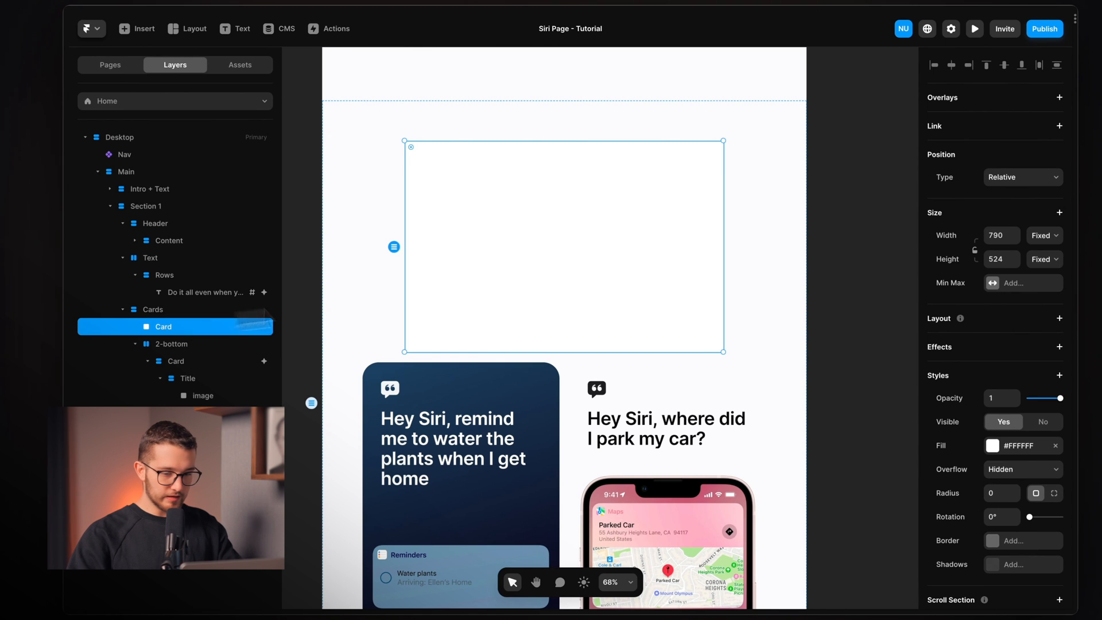
# Fill the new Card with the page's background colour, #FBFBFD
pyautogui.click(993, 446)
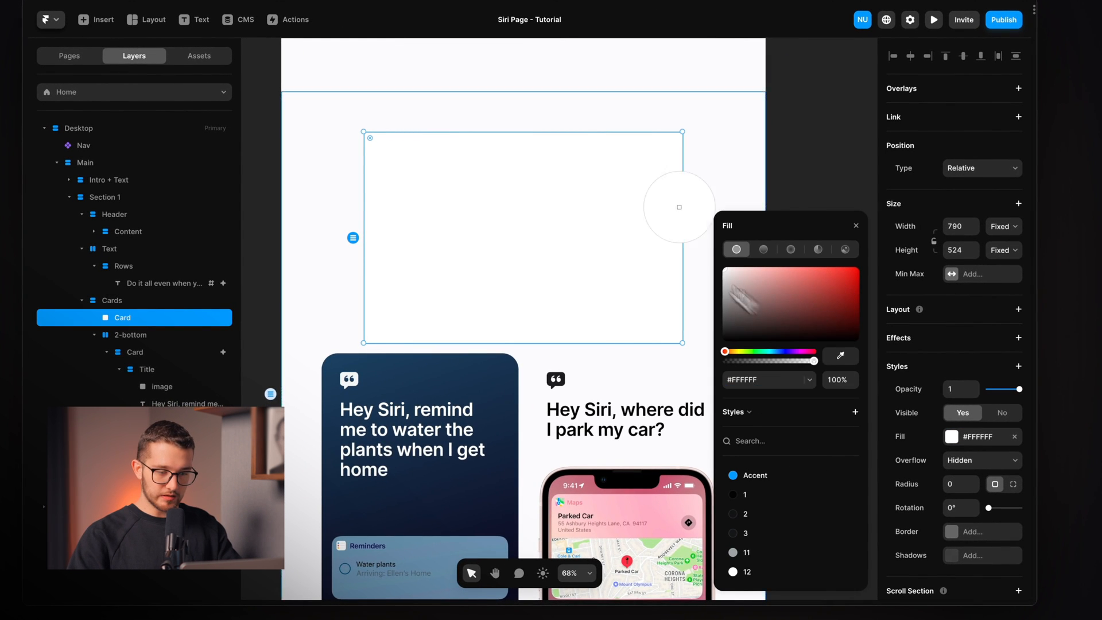
pyautogui.click(703, 169)
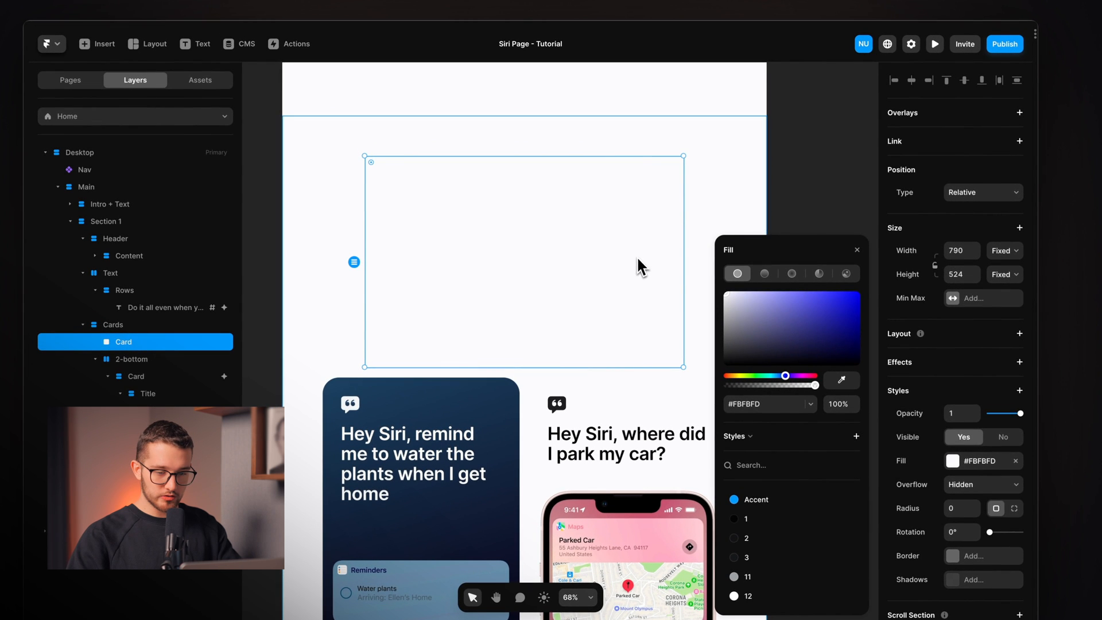
pyautogui.click(865, 267)
# Copy the corner radius of 40 from the dark blue card in 2-bottom to the new Card
pyautogui.scroll(-2, 972, 425)
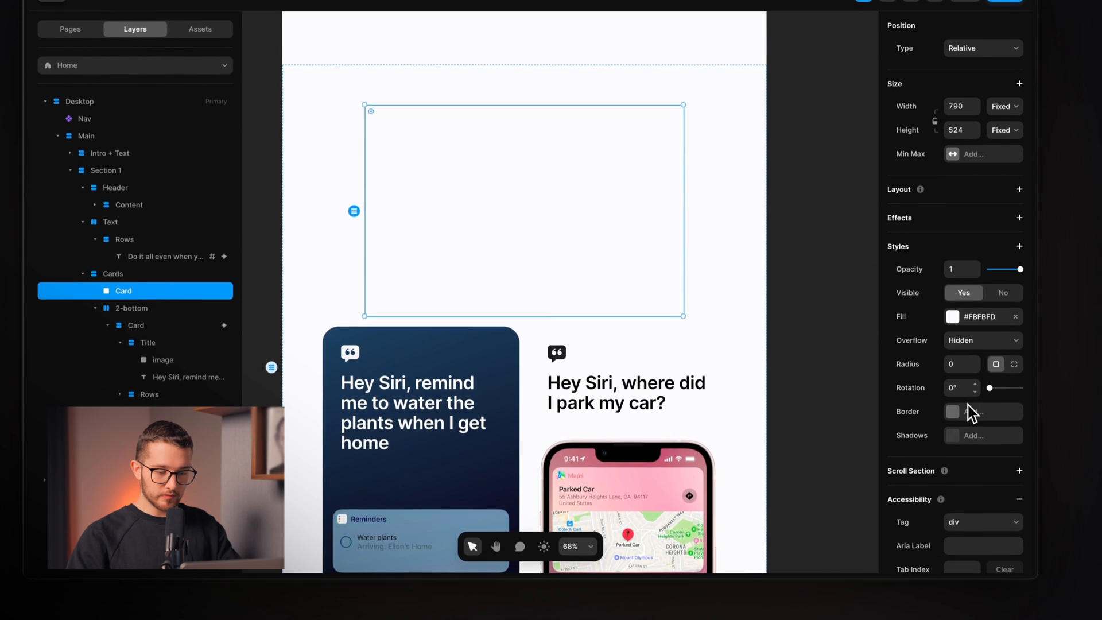
pyautogui.click(483, 344)
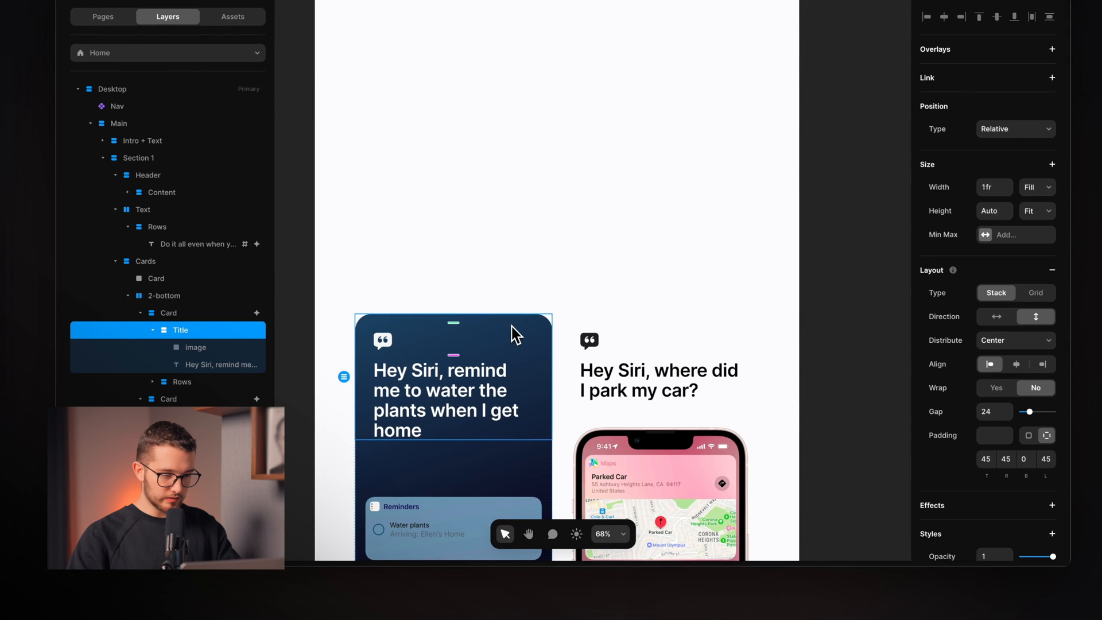
pyautogui.click(198, 315)
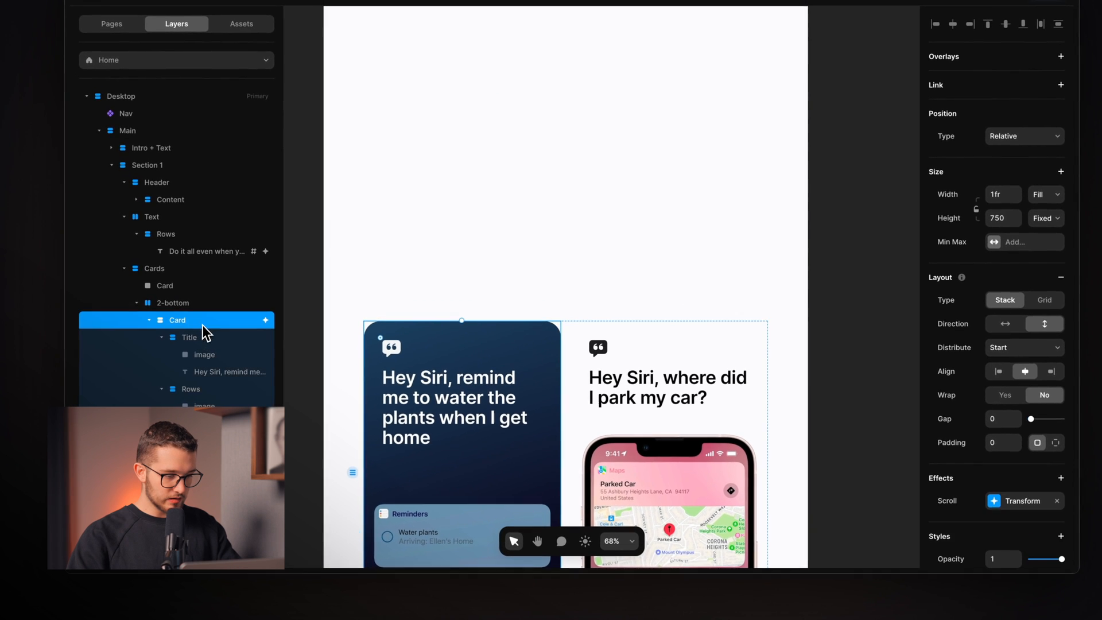
pyautogui.scroll(-4, 979, 401)
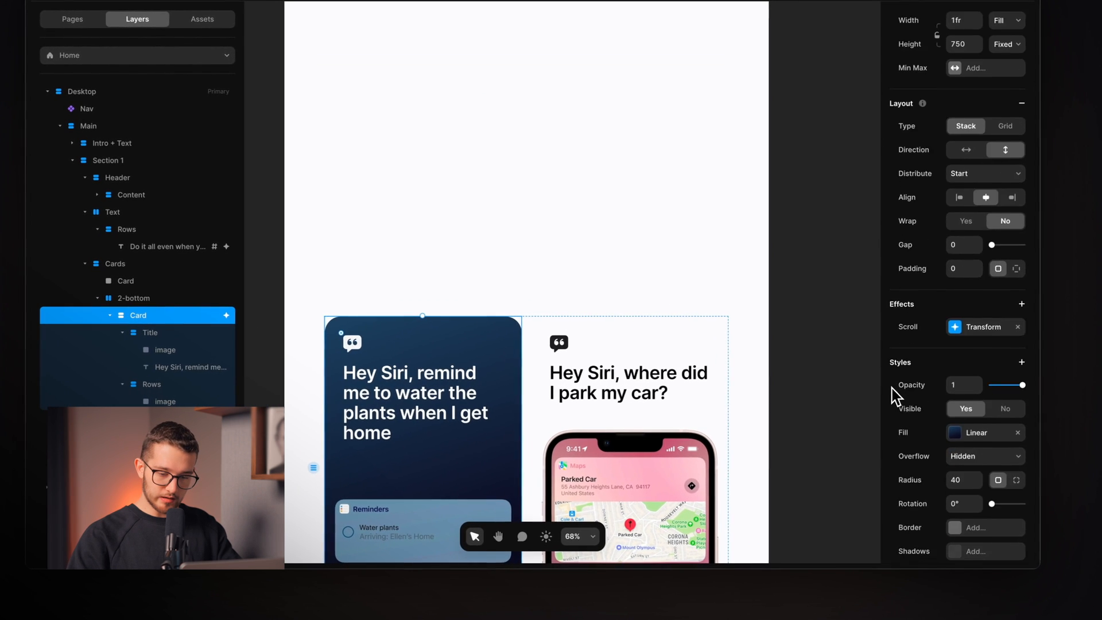
pyautogui.click(489, 208)
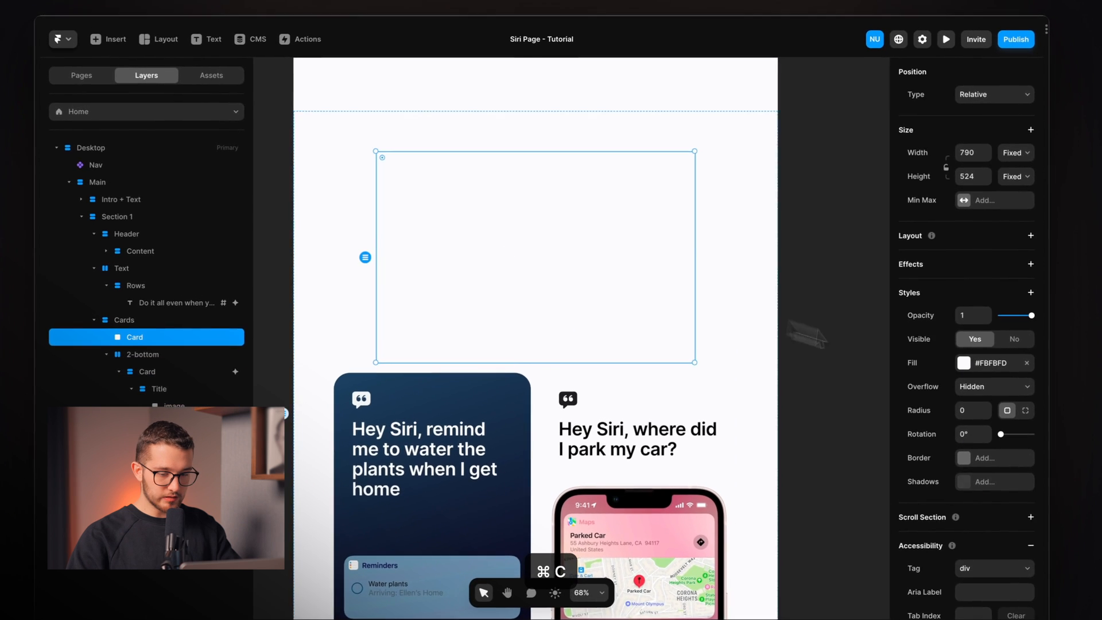
pyautogui.click(974, 368)
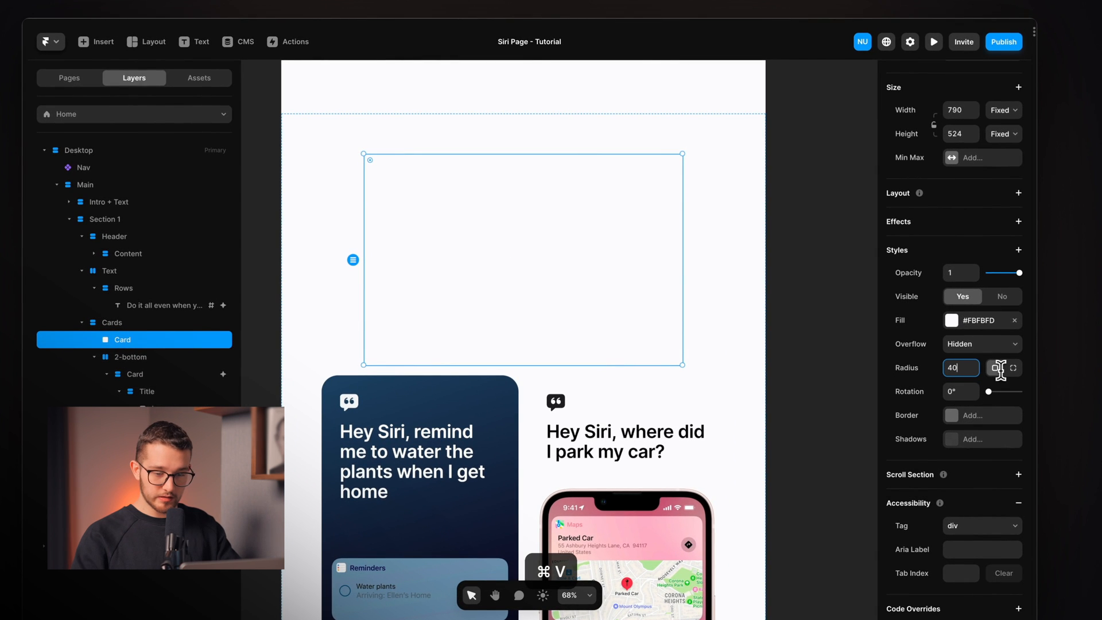
# Change the new Card's fill to the muted purple #9E9EBD
pyautogui.click(983, 323)
pyautogui.click(749, 313)
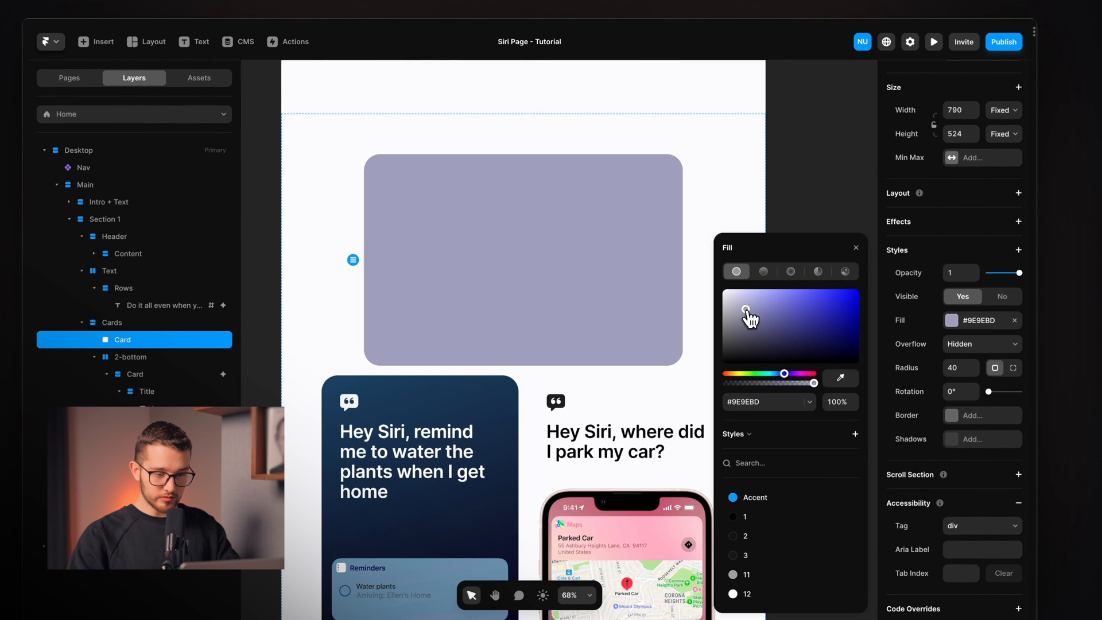
pyautogui.click(856, 248)
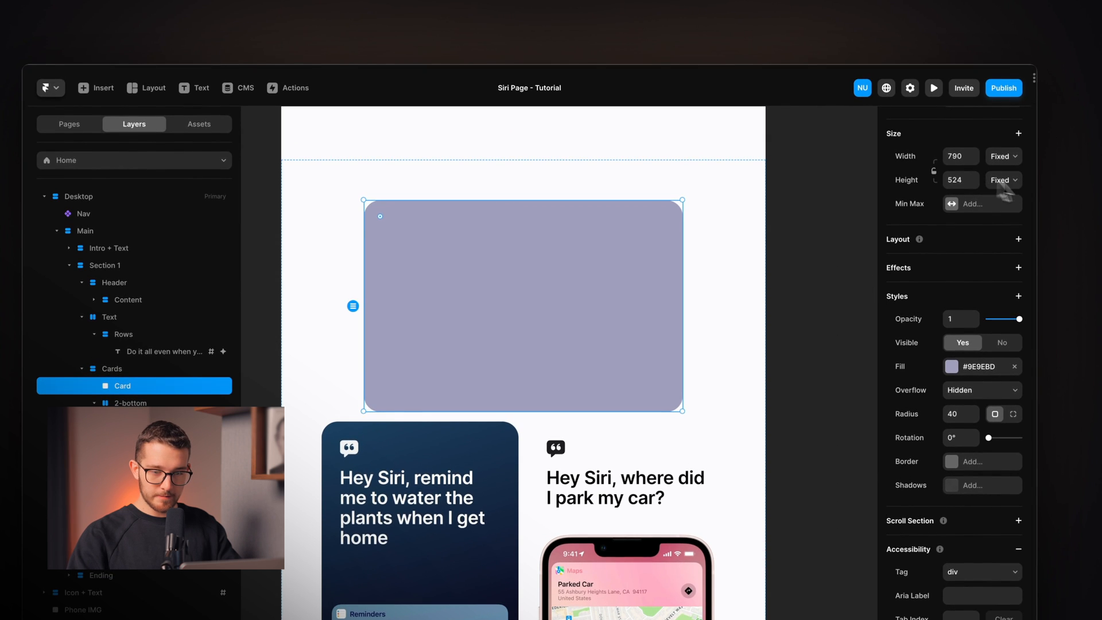
# Set the new Card's width to Fill at 1fr and limit it with a max width of 1000
pyautogui.click(998, 159)
pyautogui.click(1003, 183)
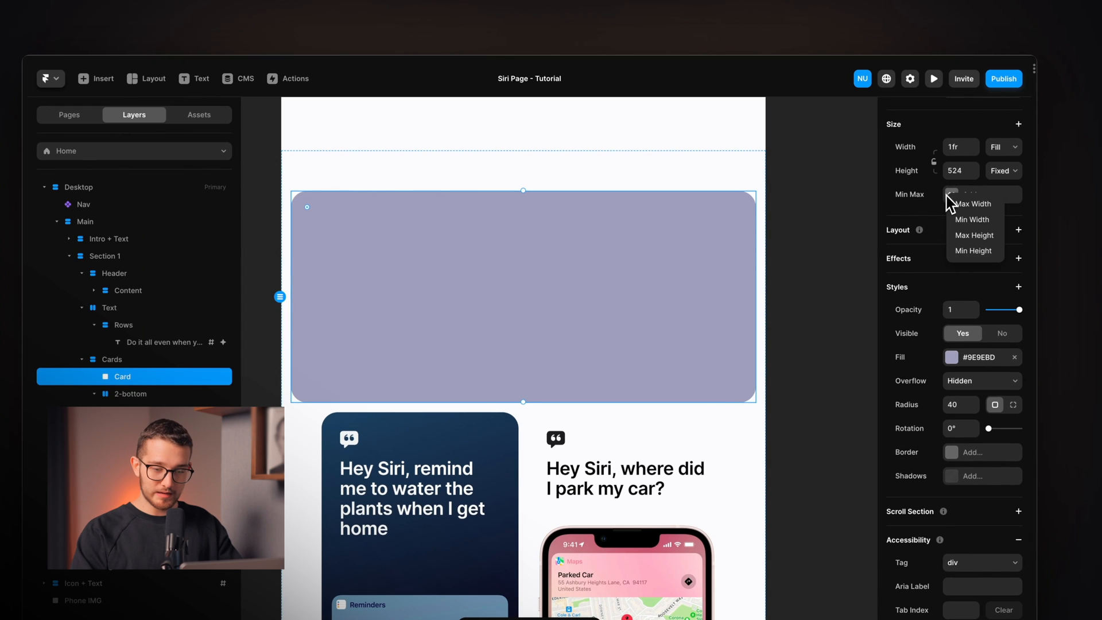
pyautogui.click(972, 204)
pyautogui.write('1000px')
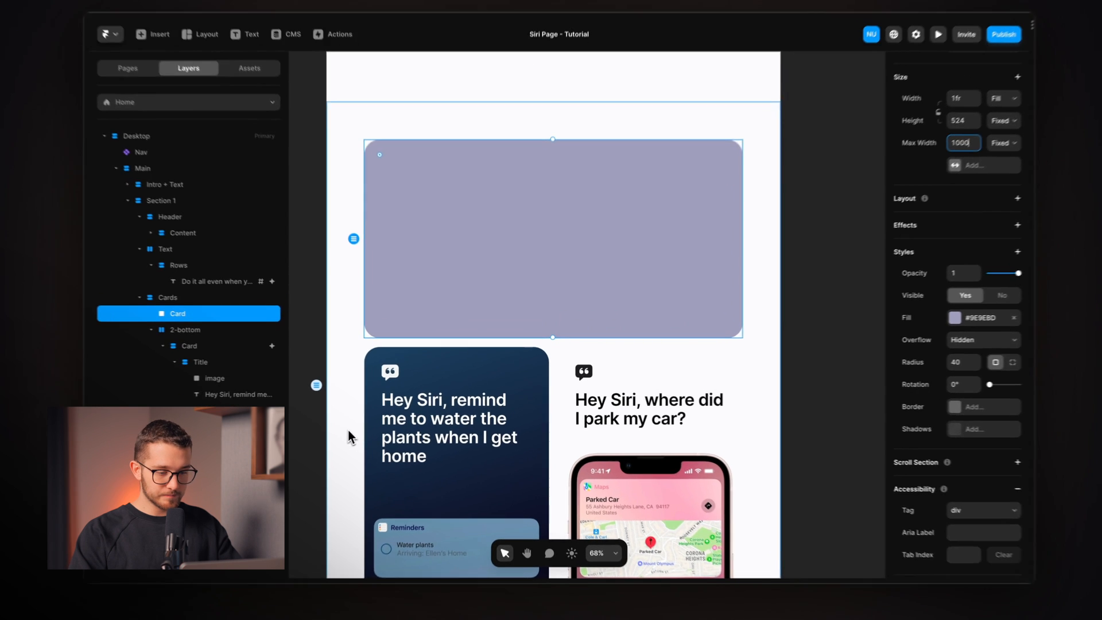
# Check how the wide message card looks on the published page, including its phone image and text
pyautogui.hscroll(-1, 454, 311)
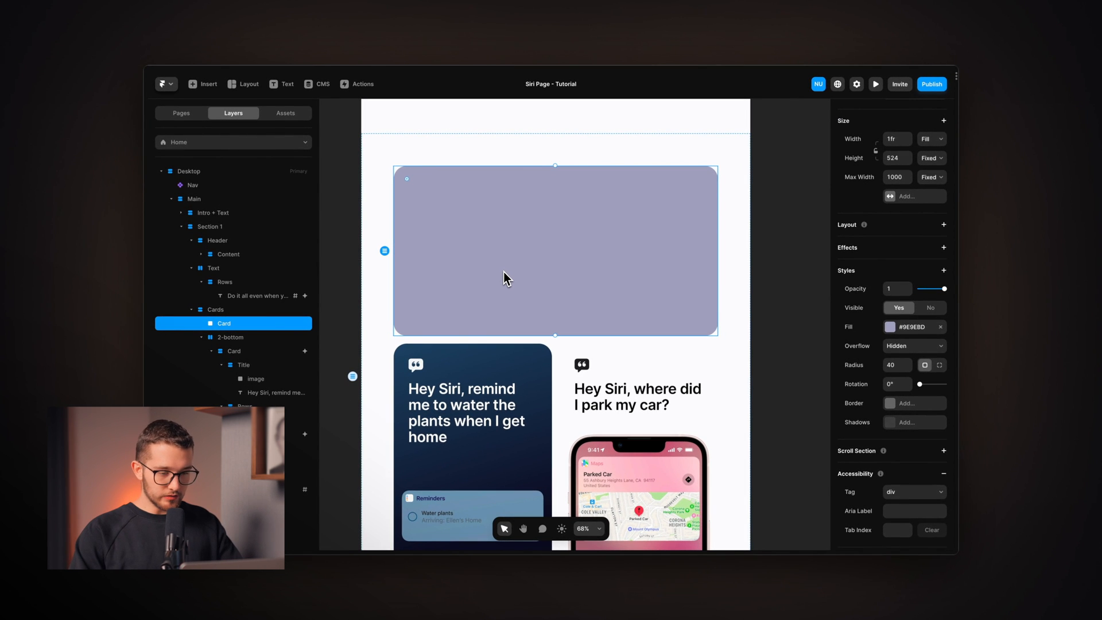
pyautogui.hotkey('ctrl', 'Right')
pyautogui.scroll(4, 697, 343)
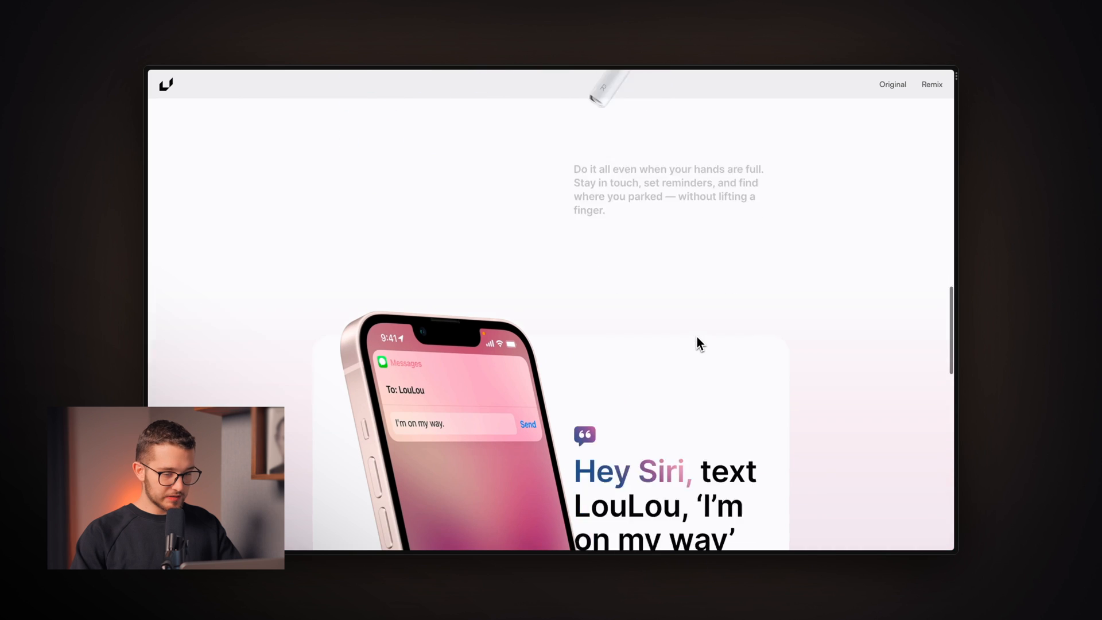
pyautogui.scroll(-3, 699, 343)
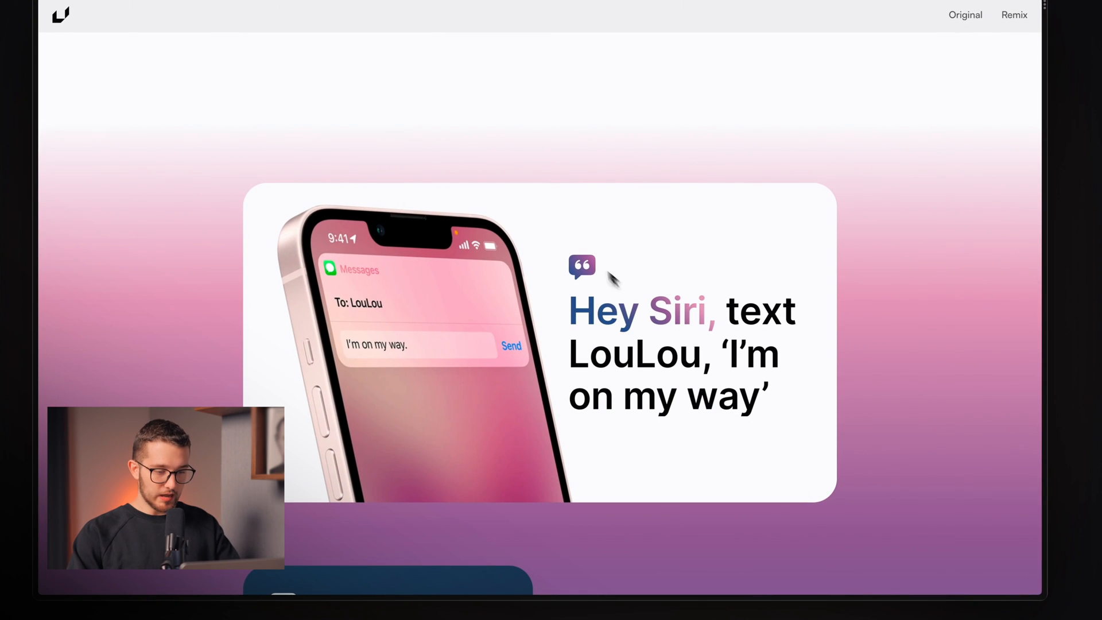
pyautogui.hotkey('ctrl', 'Tab')
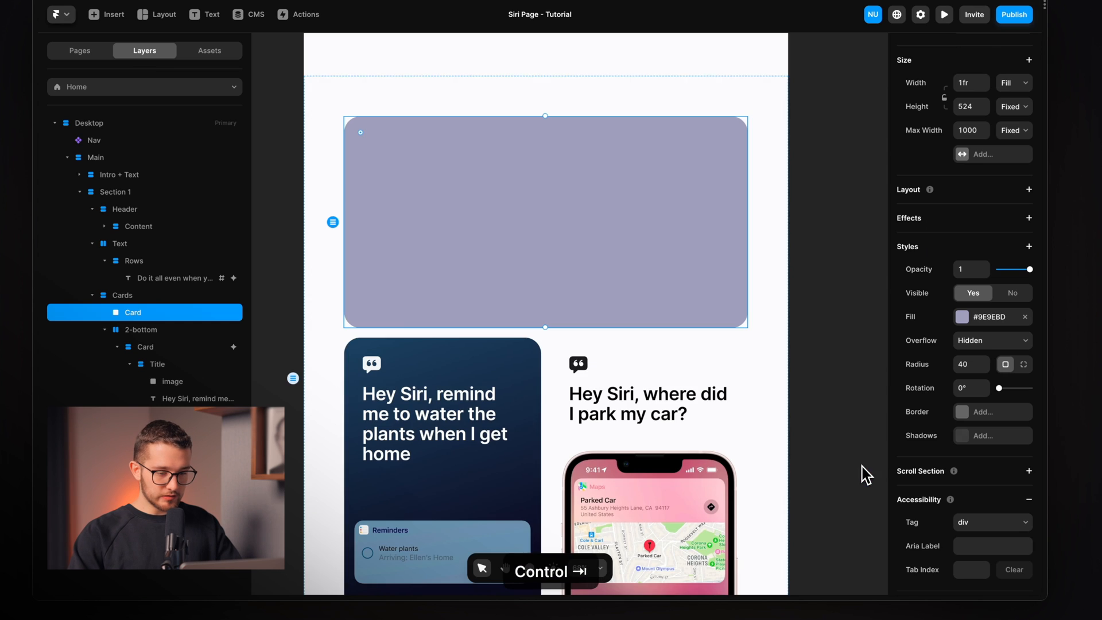
# Find the loose Icon + Text frame beside the page and examine its quote icon and nested Text layers
pyautogui.hscroll(-5, 591, 344)
pyautogui.scroll(2, 591, 346)
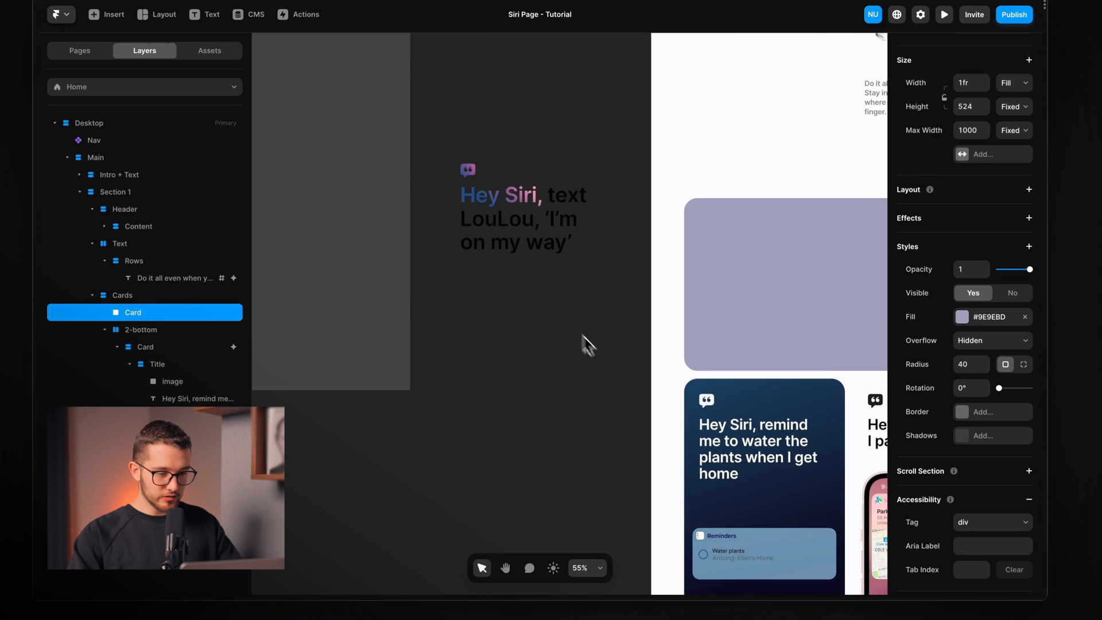
pyautogui.click(474, 154)
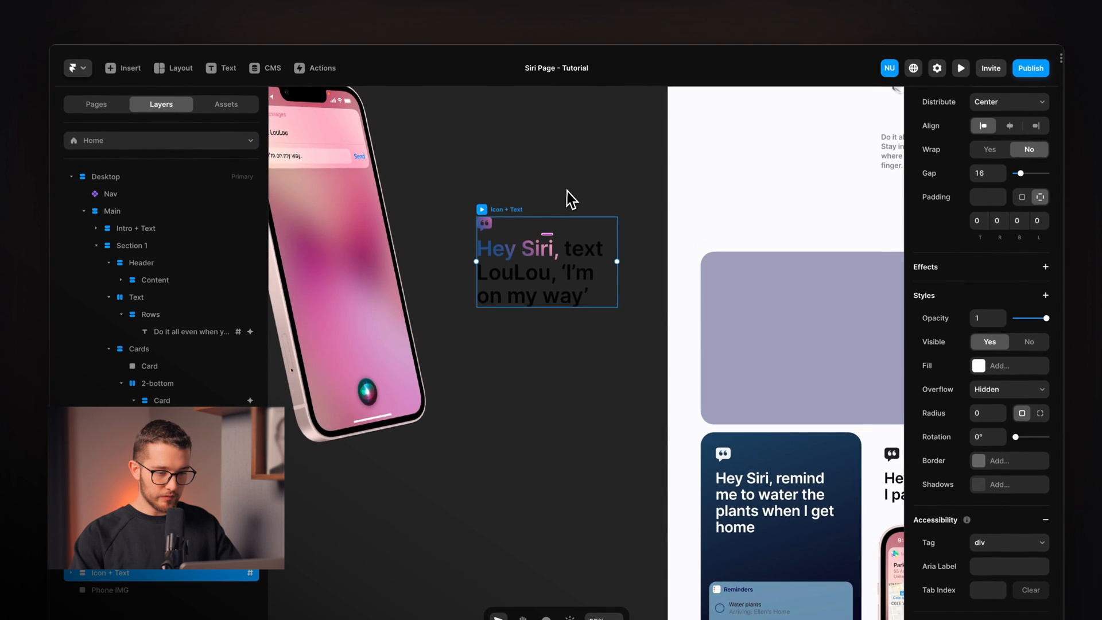
pyautogui.hscroll(1, 567, 191)
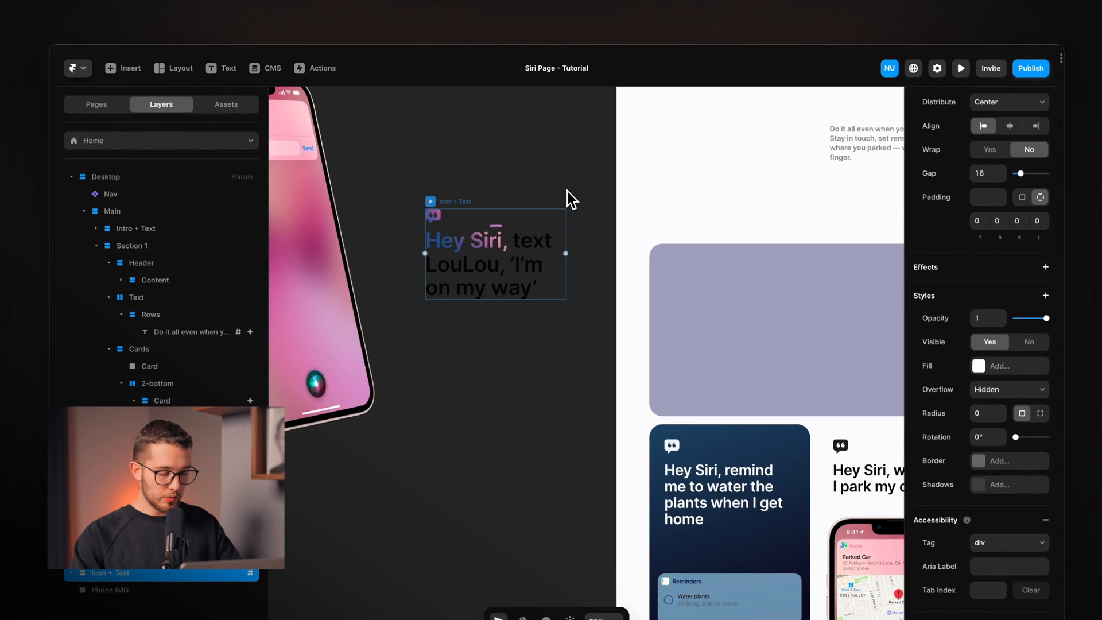
pyautogui.scroll(2, 467, 222)
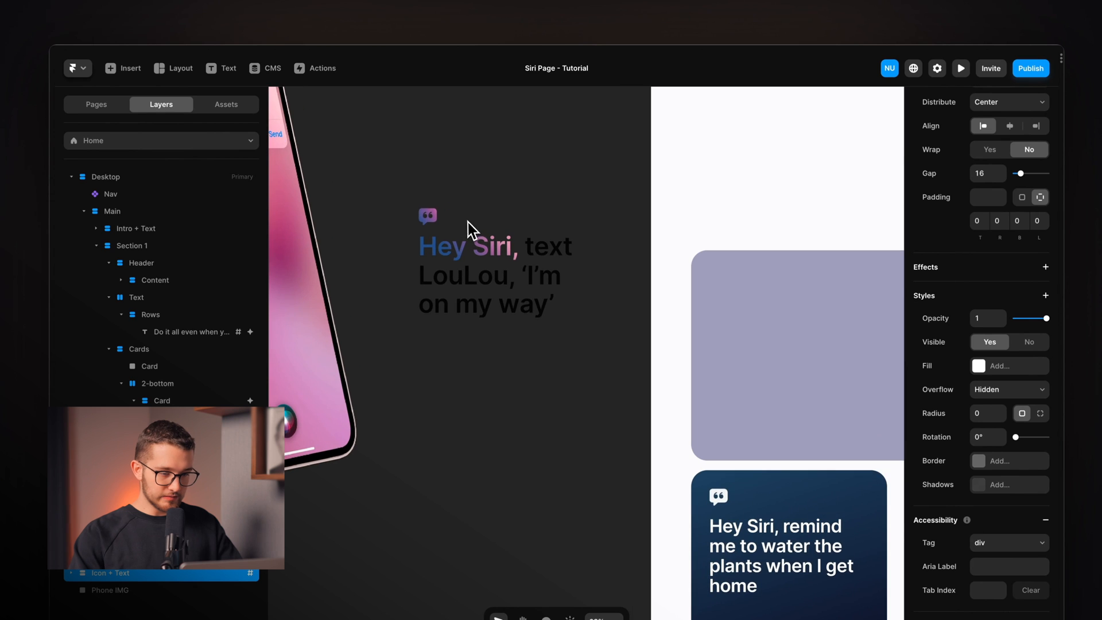
pyautogui.click(433, 217)
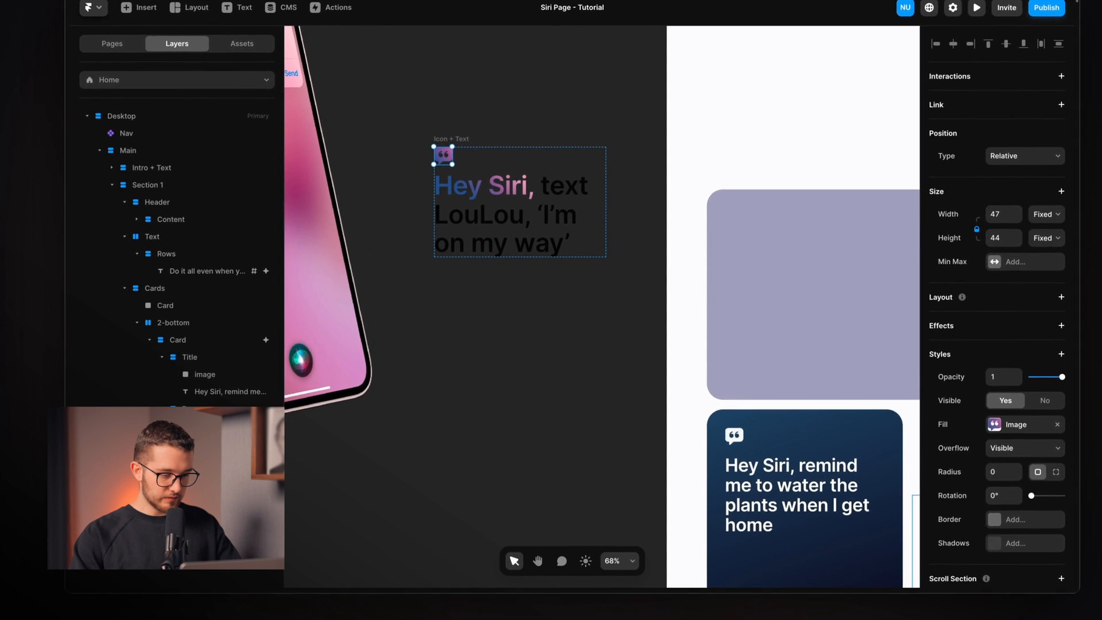
pyautogui.click(112, 184)
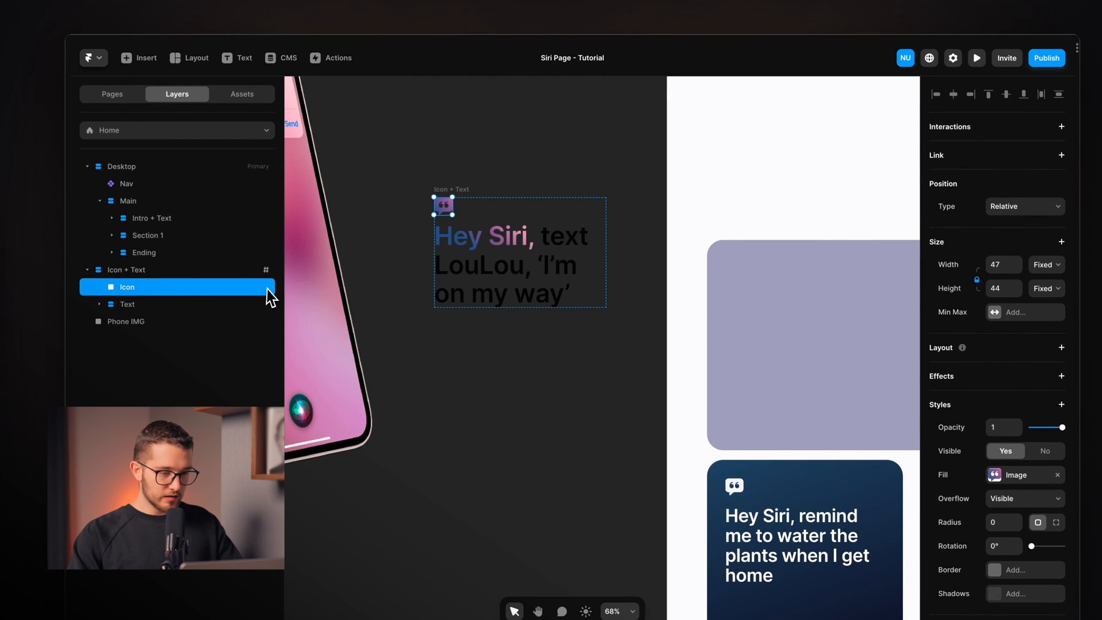
pyautogui.click(101, 305)
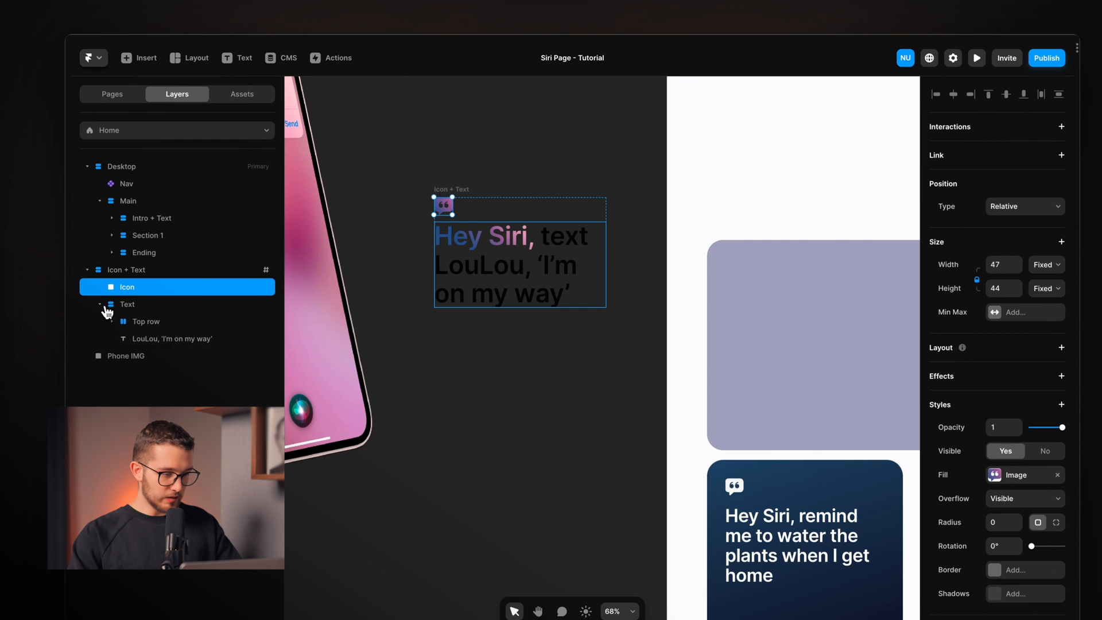
# Examine how the heading is built from the separate "Hey Siri," and "text" layers in Top row plus the line below
pyautogui.click(132, 305)
pyautogui.keyDown('super'); pyautogui.click(496, 245); pyautogui.keyUp('super')
pyautogui.keyDown('super'); pyautogui.click(539, 244); pyautogui.keyUp('super')
pyautogui.keyDown('super'); pyautogui.click(511, 242); pyautogui.keyUp('super')
pyautogui.keyDown('super'); pyautogui.click(548, 246); pyautogui.keyUp('super')
pyautogui.keyDown('super'); pyautogui.click(472, 247); pyautogui.keyUp('super')
pyautogui.keyDown('super'); pyautogui.click(542, 248); pyautogui.keyUp('super')
pyautogui.keyDown('super'); pyautogui.click(480, 254); pyautogui.keyUp('super')
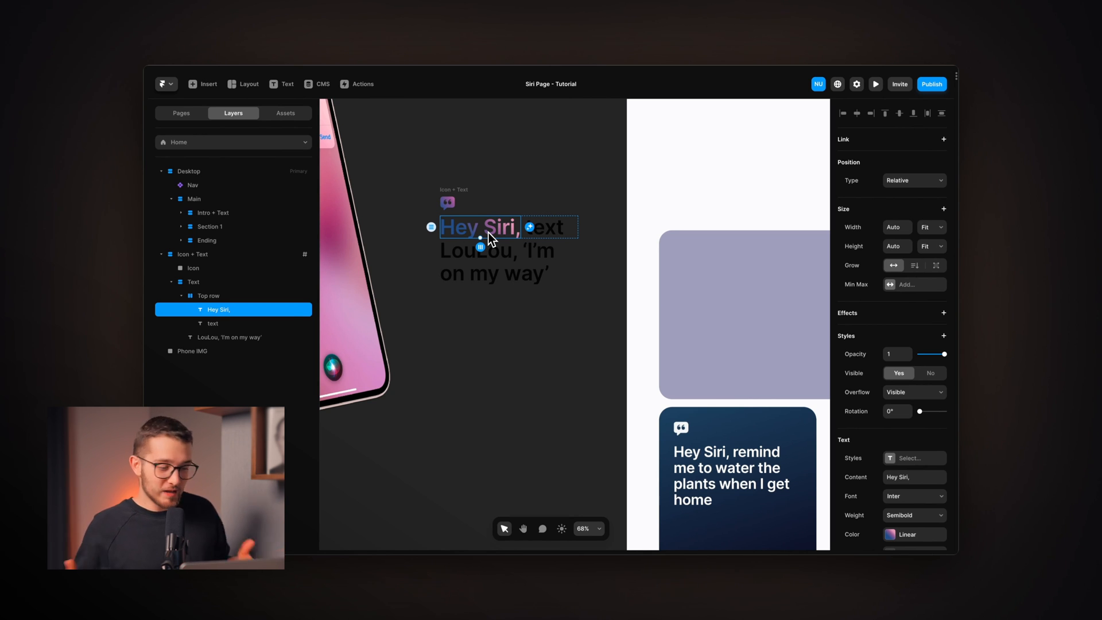
pyautogui.click(548, 228)
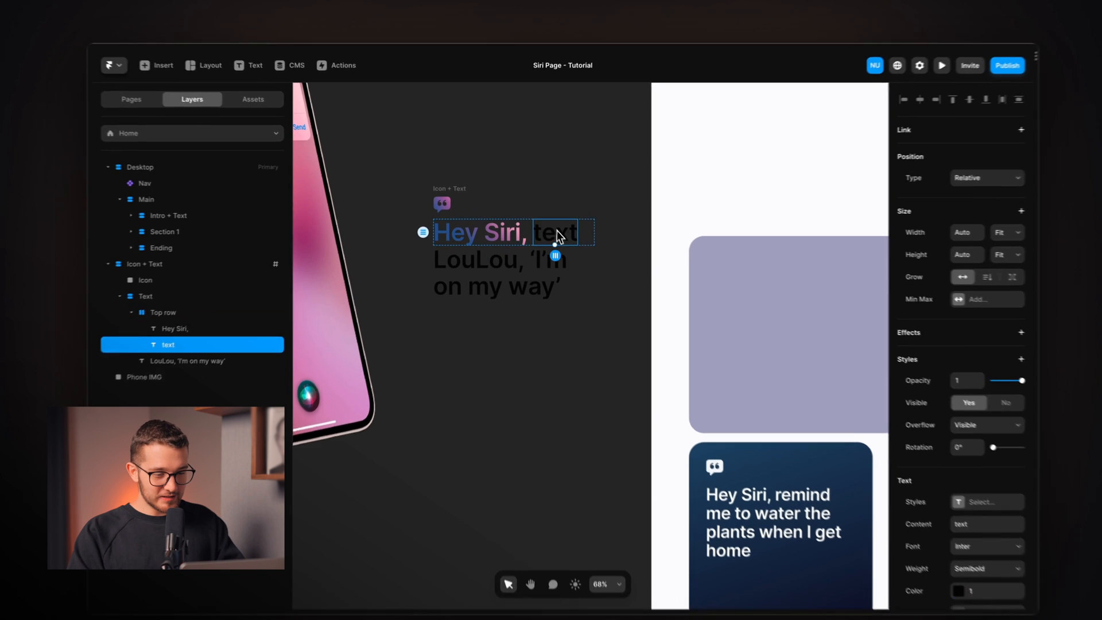
pyautogui.click(472, 232)
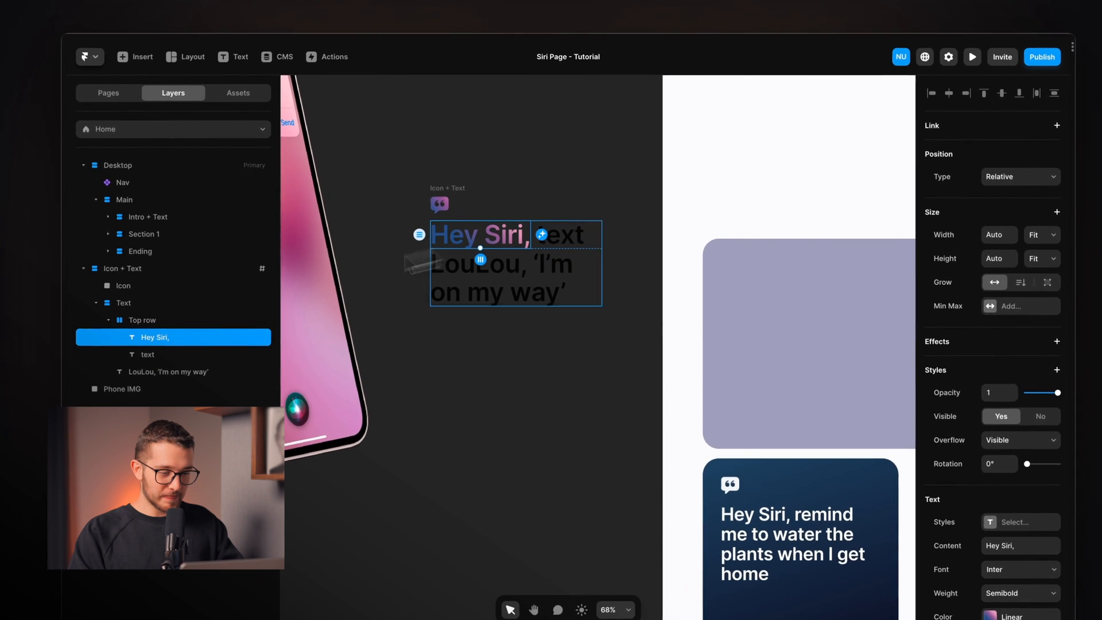
pyautogui.click(134, 321)
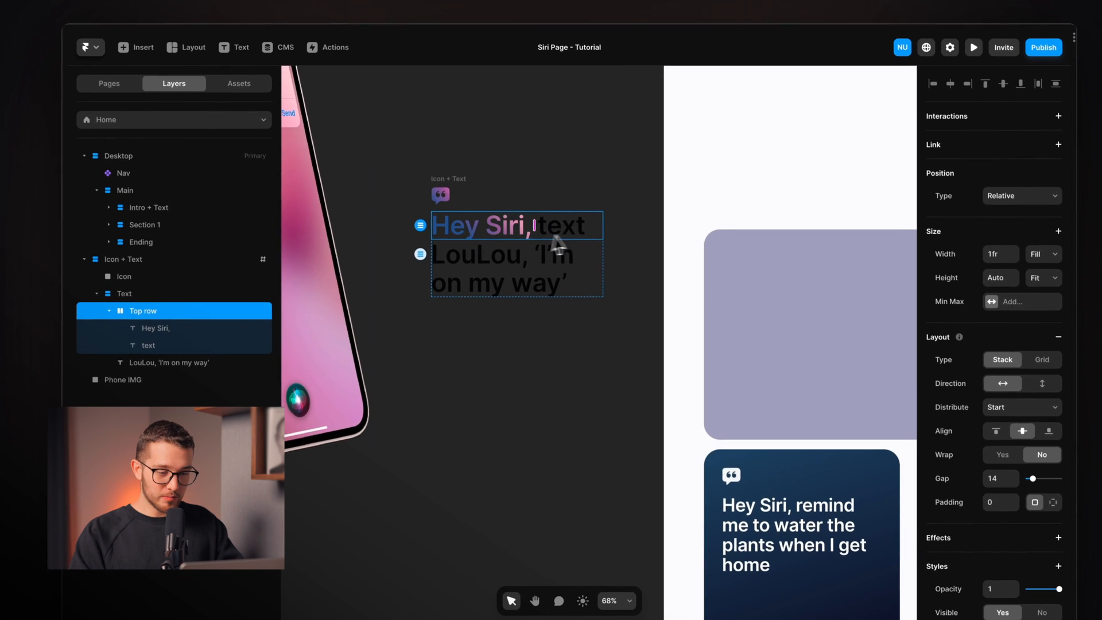
pyautogui.doubleClick(486, 242)
pyautogui.click(552, 225)
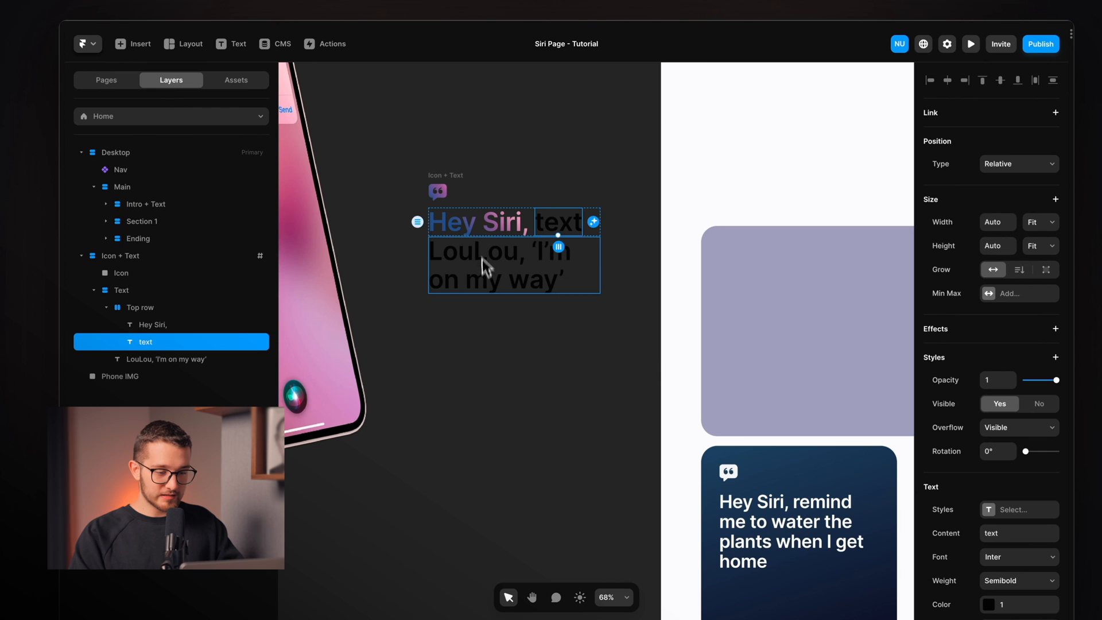
pyautogui.click(508, 270)
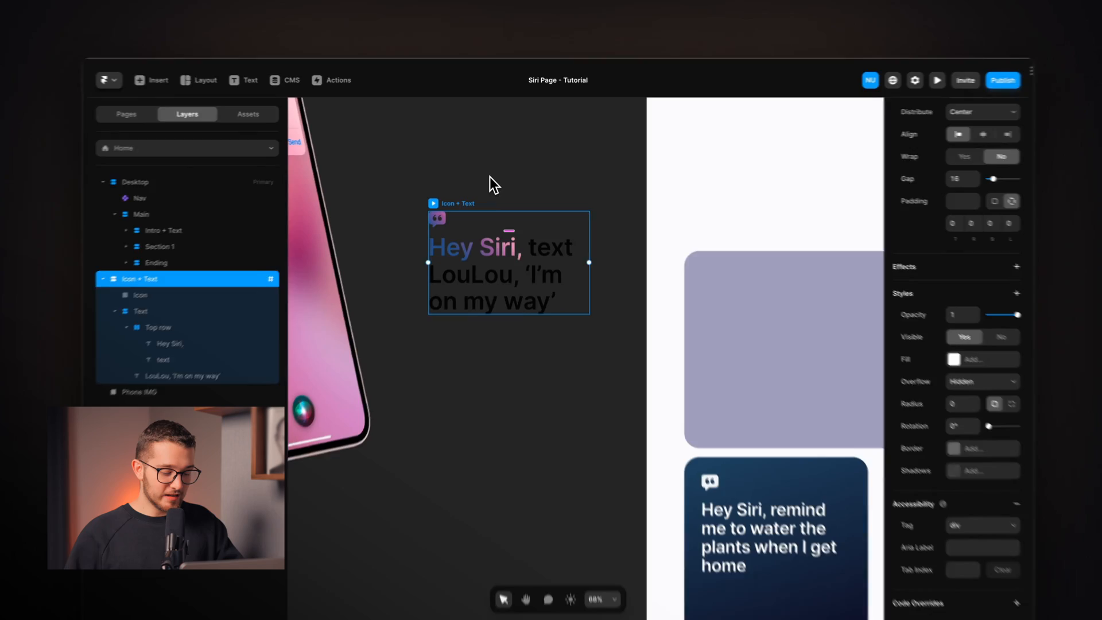
# Move the Icon + Text frame from the canvas into the purple Card and place it near the card's centre
pyautogui.press('super+x')
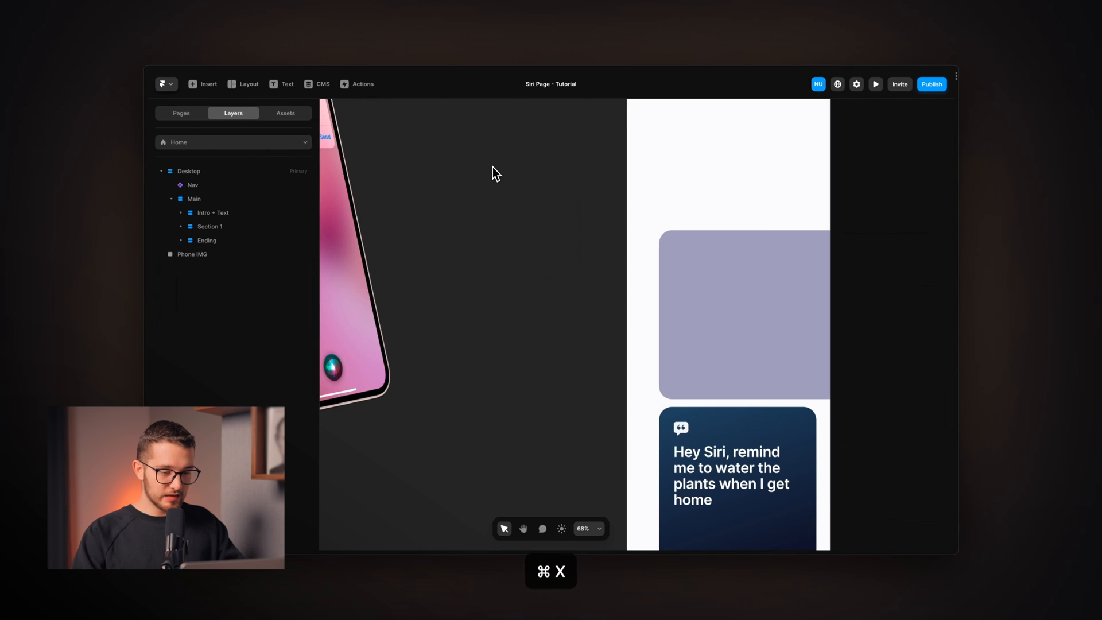
pyautogui.hscroll(5, 509, 239)
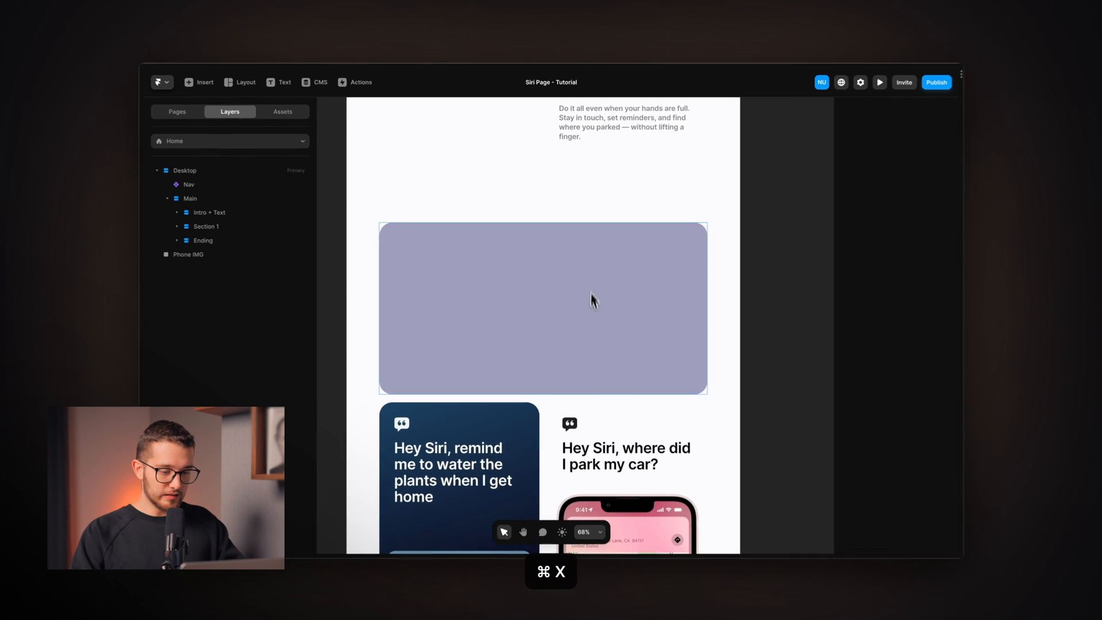
pyautogui.click(588, 287)
pyautogui.press('super+v')
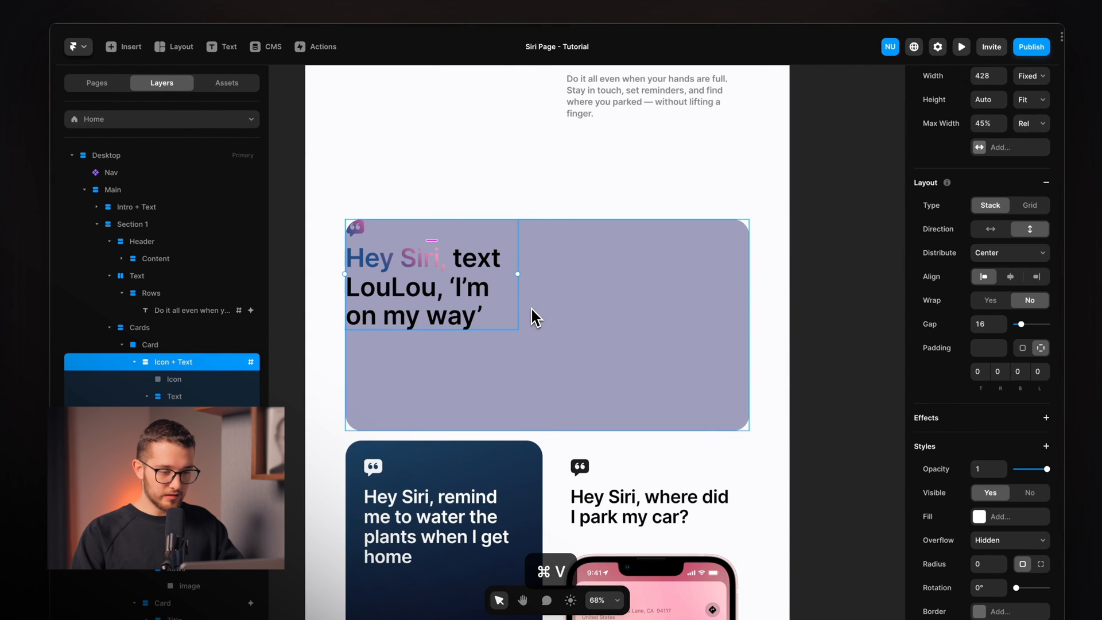
pyautogui.moveTo(462, 303); pyautogui.dragTo(573, 328)
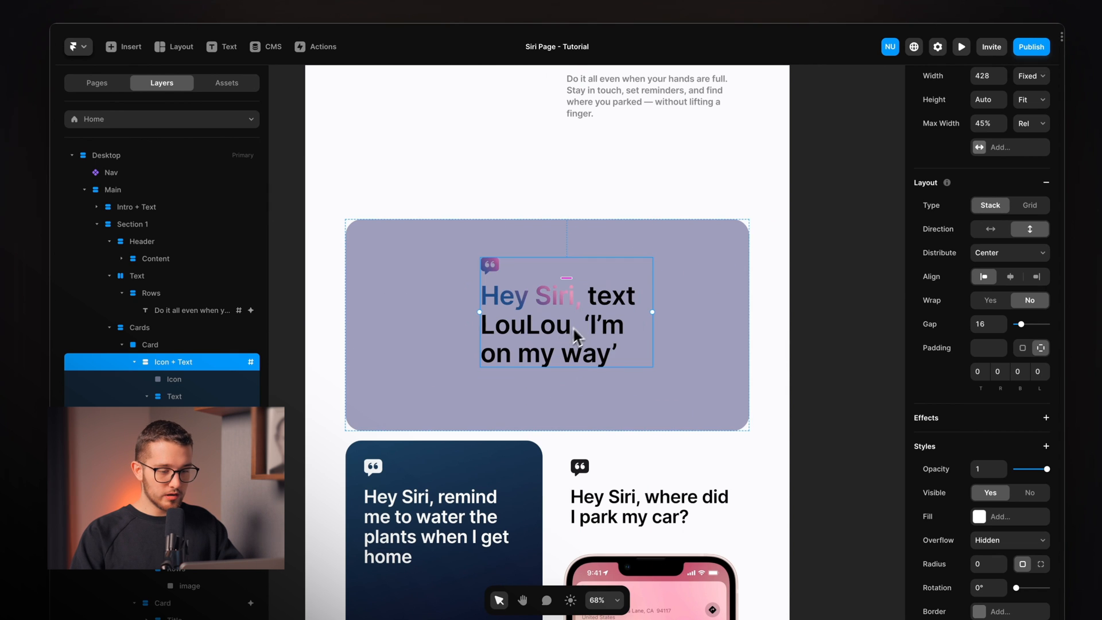
# Add a horizontal stack layout to the purple Card and set its distribution to End
pyautogui.click(687, 293)
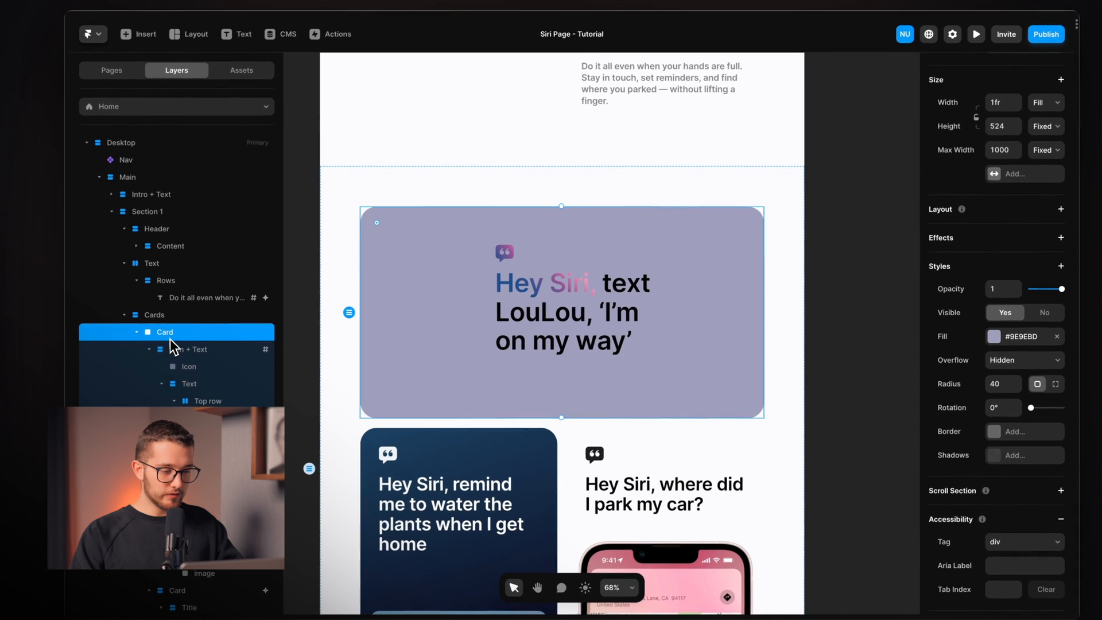
pyautogui.scroll(-2, 173, 346)
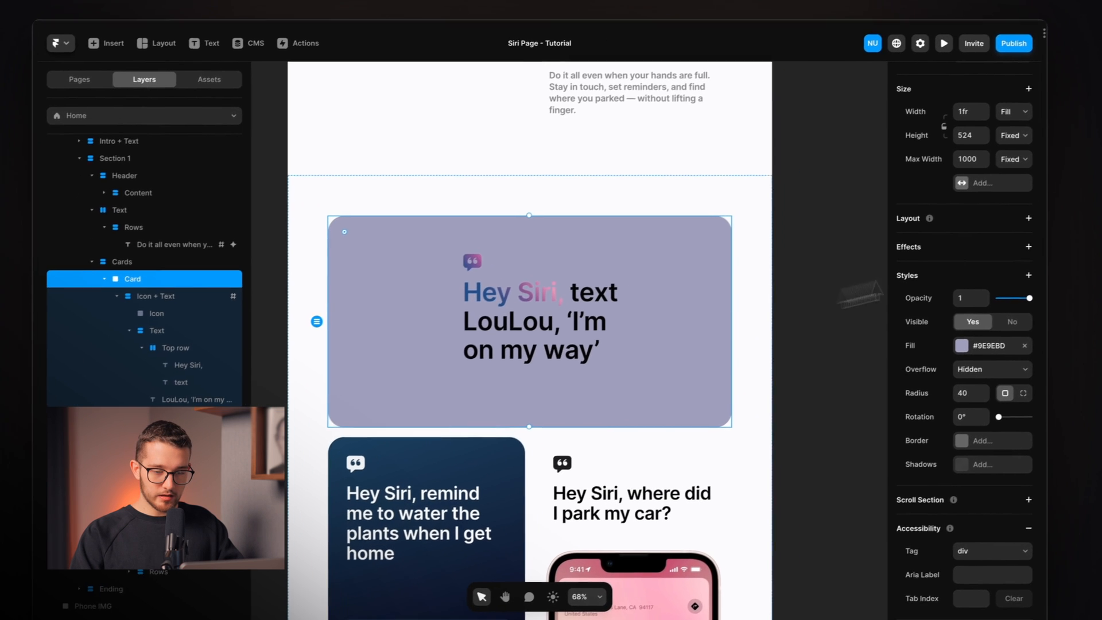
pyautogui.click(1061, 208)
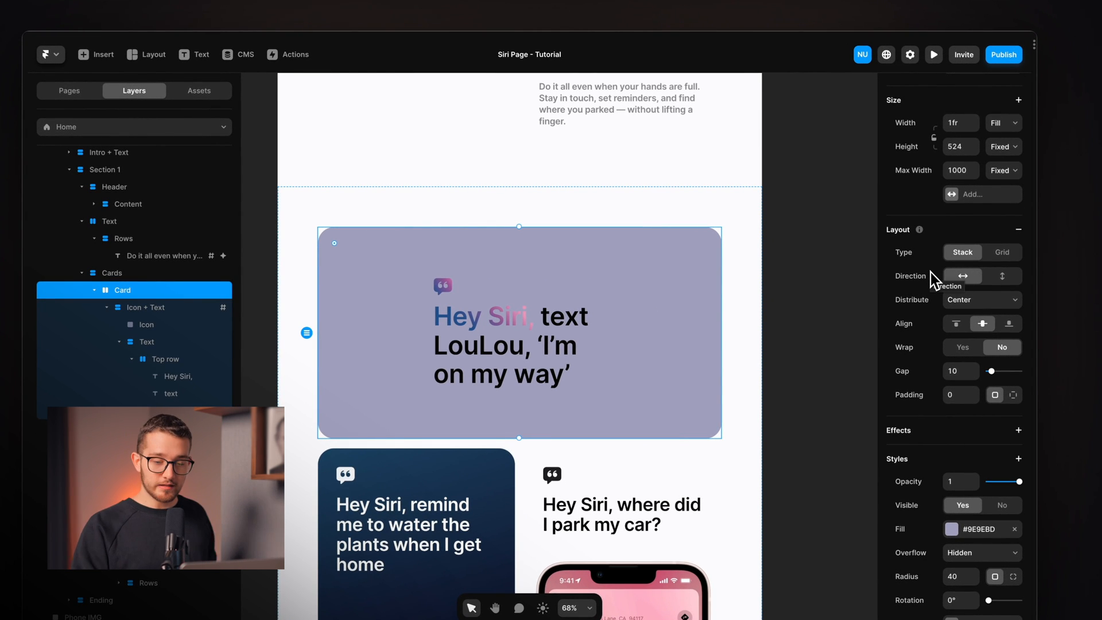
pyautogui.click(970, 300)
pyautogui.click(962, 313)
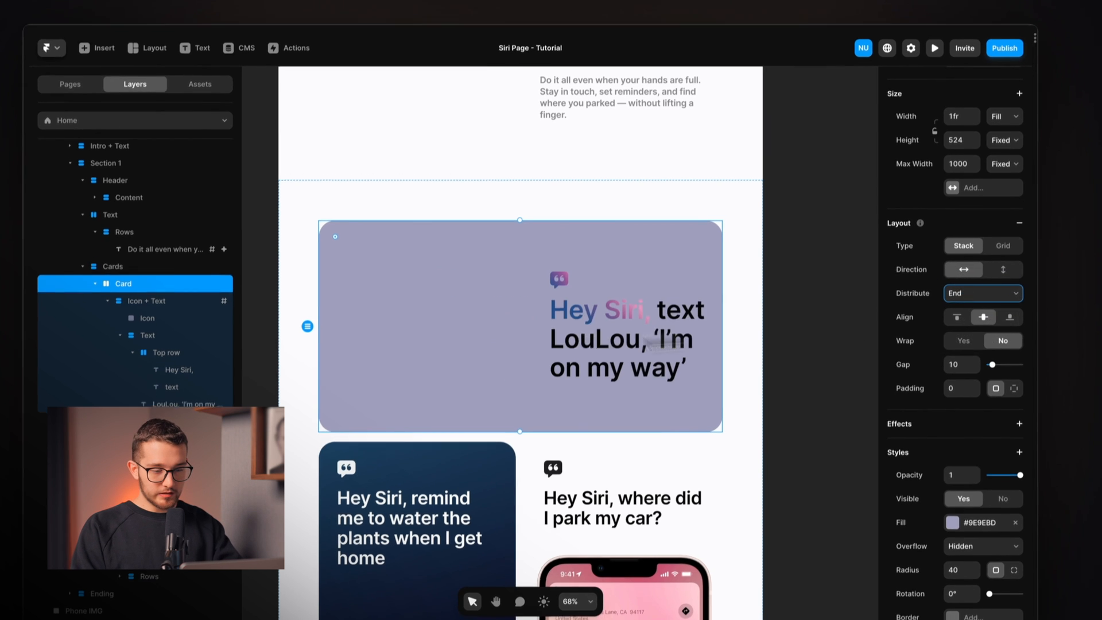
# Compare the Card's text placement with the finished message card on the published page
pyautogui.hotkey('ctrl', 'Tab')
pyautogui.scroll(-2, 615, 235)
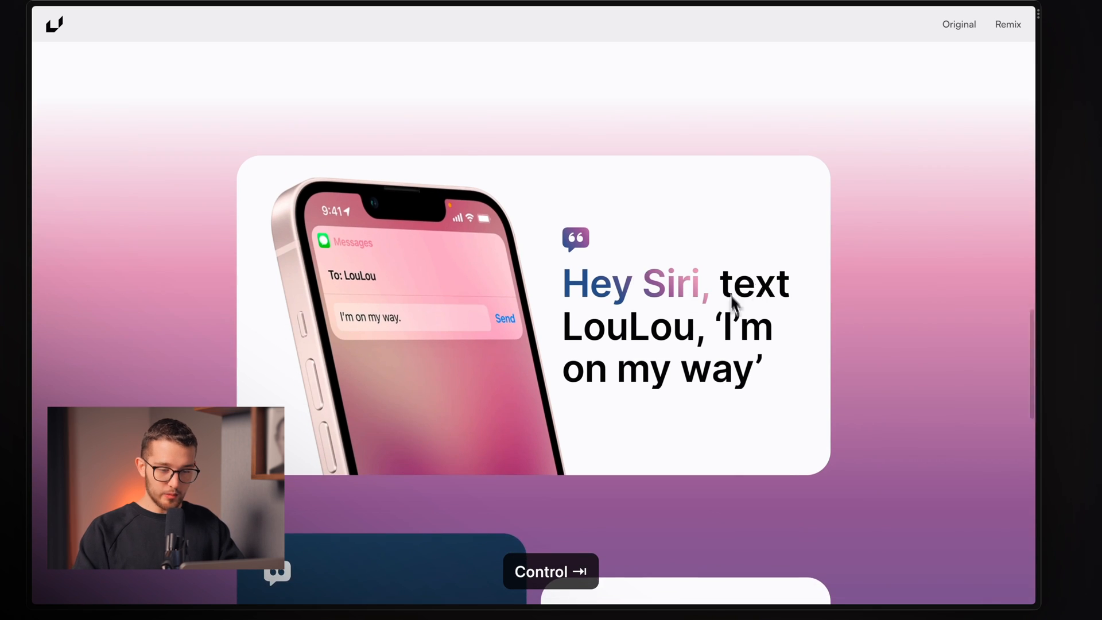
pyautogui.hotkey('ctrl', 'Tab')
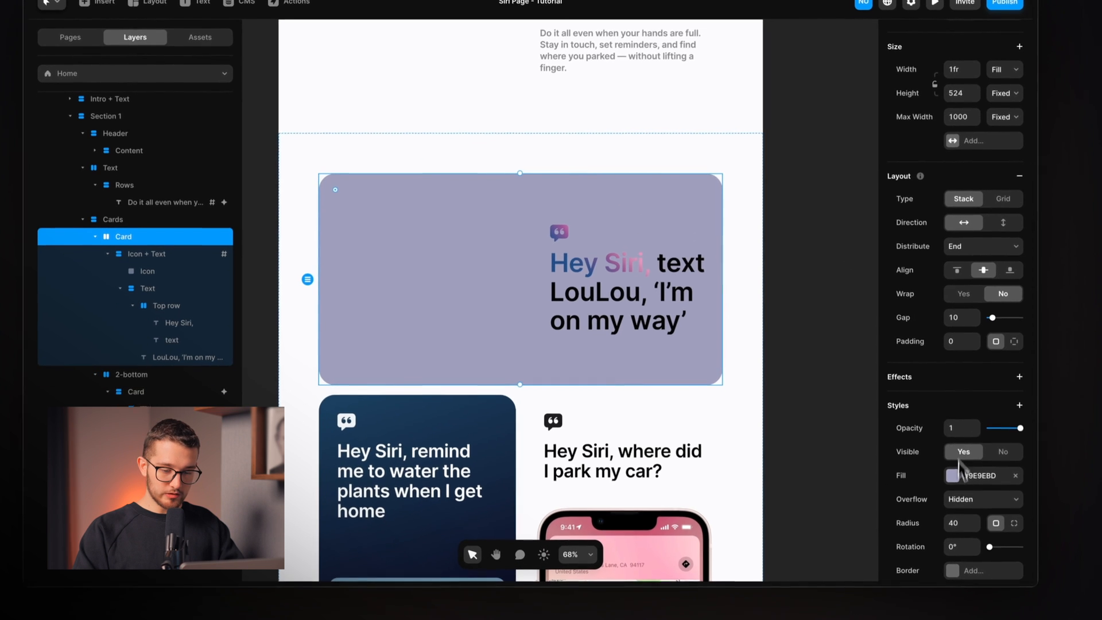
# Change the message Card's fill to the light grey #E8E8E8
pyautogui.click(955, 478)
pyautogui.click(740, 269)
pyautogui.moveTo(740, 261); pyautogui.dragTo(725, 250)
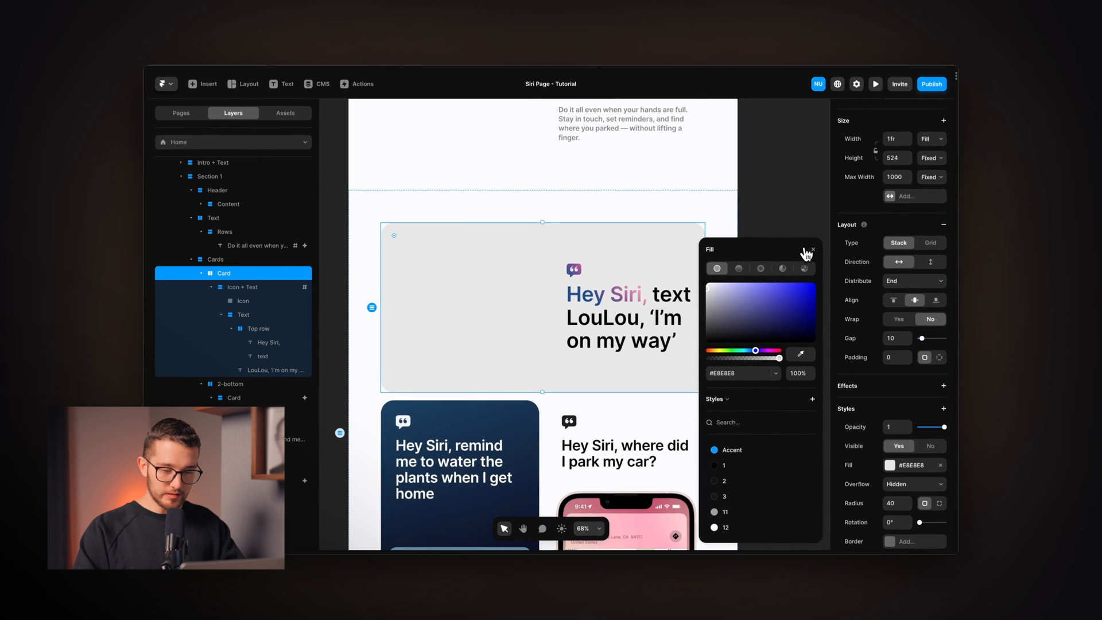
pyautogui.click(813, 251)
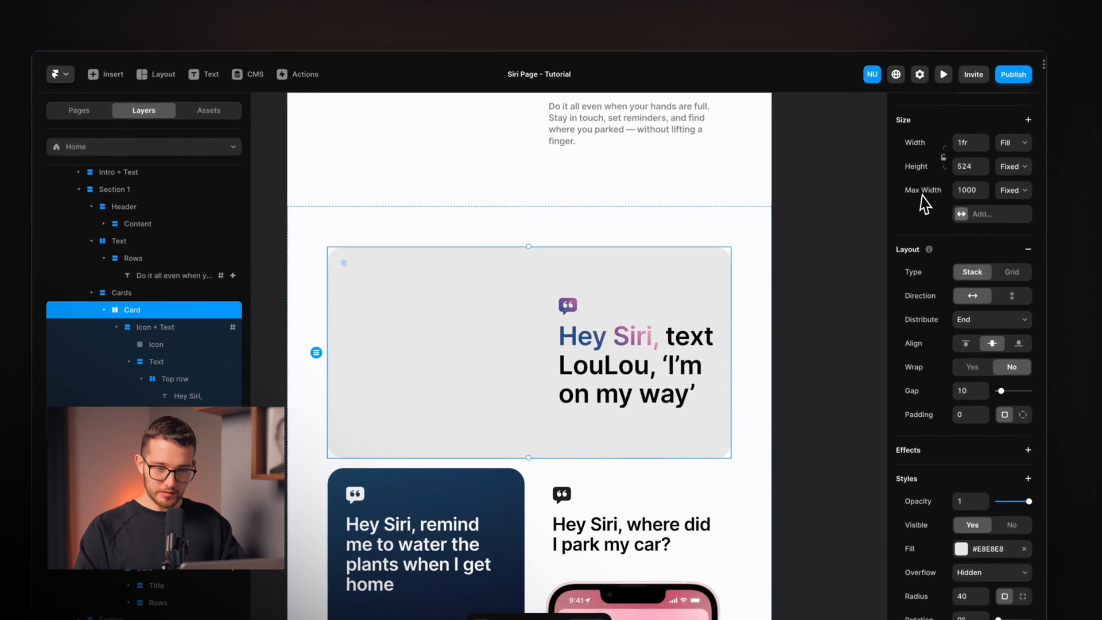
# Set the message Card's height to Fit Content
pyautogui.scroll(3, 947, 184)
pyautogui.click(1039, 218)
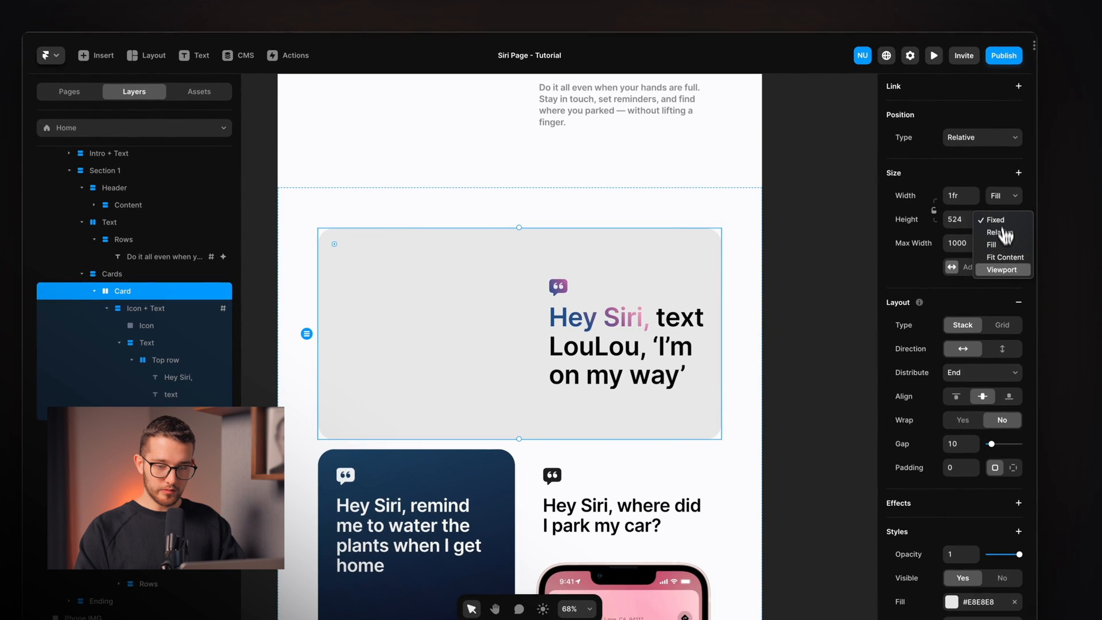
pyautogui.click(1004, 257)
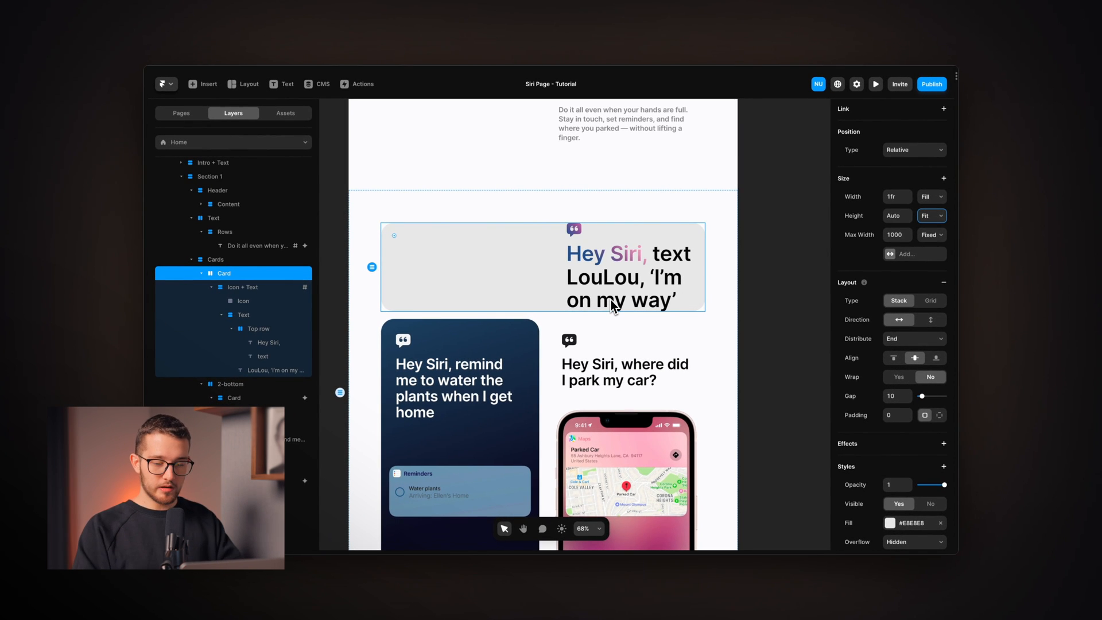
# Give the message Card individual padding of 120 at the top and 120 at the bottom
pyautogui.scroll(-3, 870, 401)
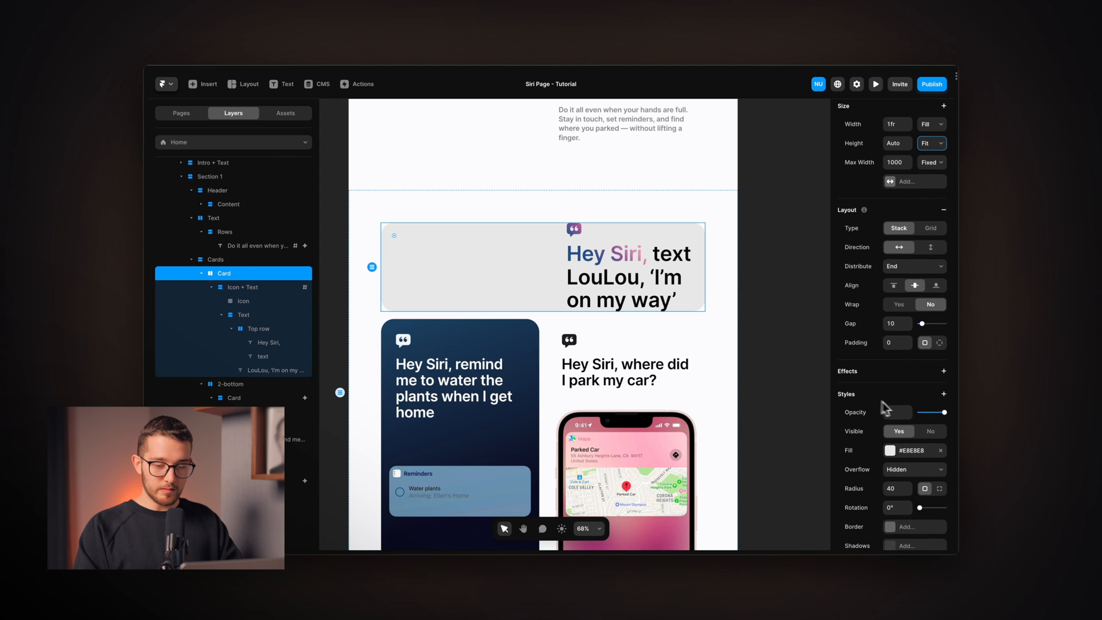
pyautogui.click(939, 343)
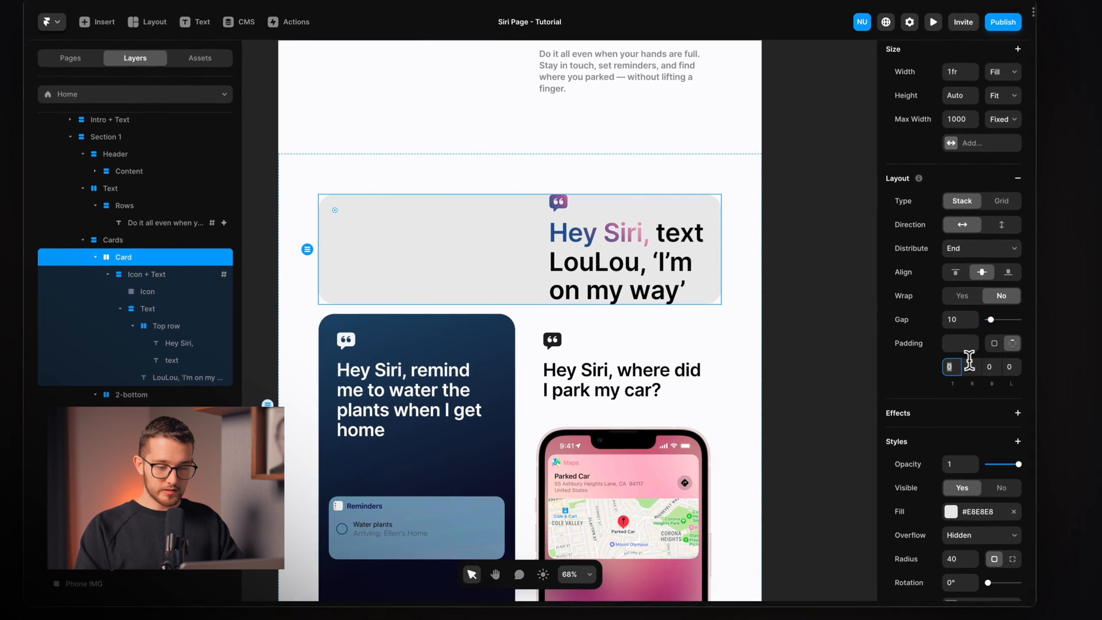
pyautogui.write('120')
pyautogui.click(992, 366)
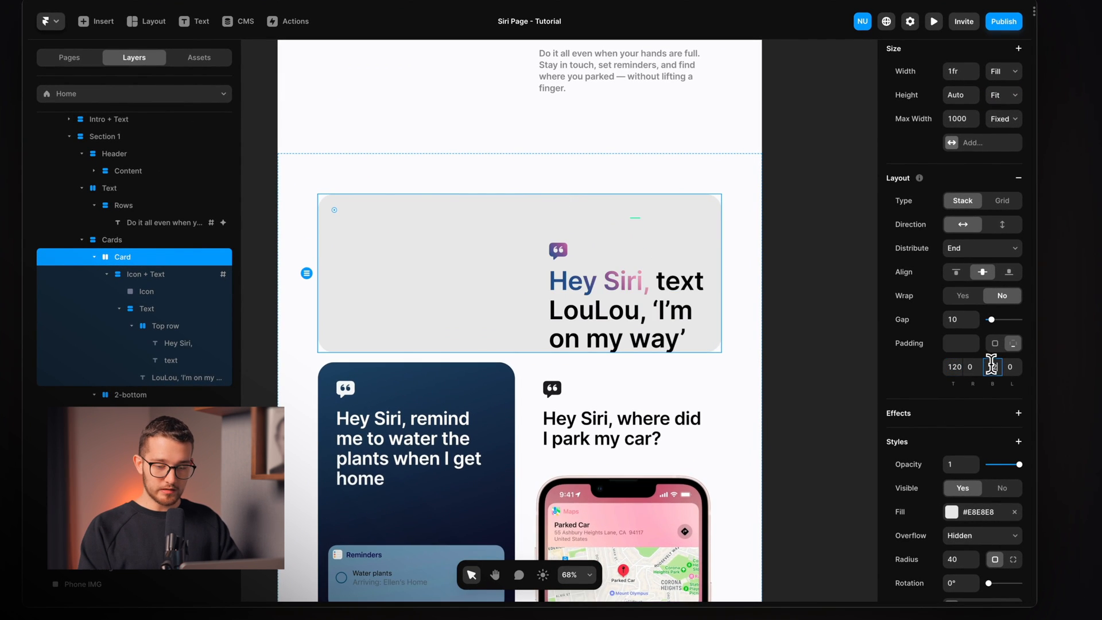
pyautogui.write('120')
pyautogui.press('Return')
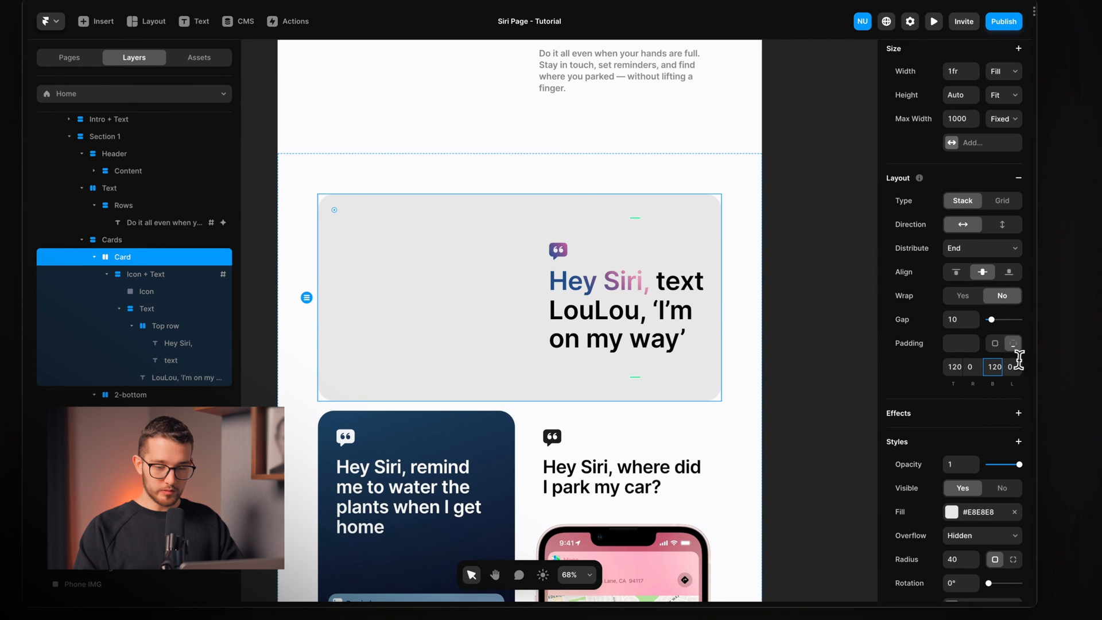
# Give the message Card padding of 24 on its left and 24 on its right
pyautogui.click(1013, 366)
pyautogui.press('super+c')
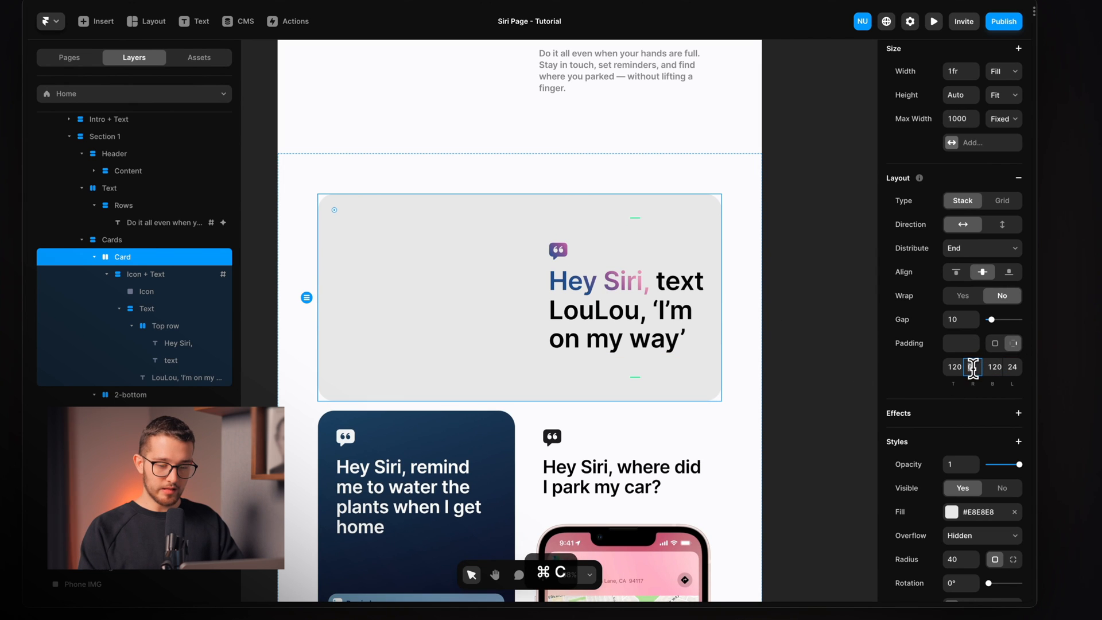
pyautogui.press('Return')
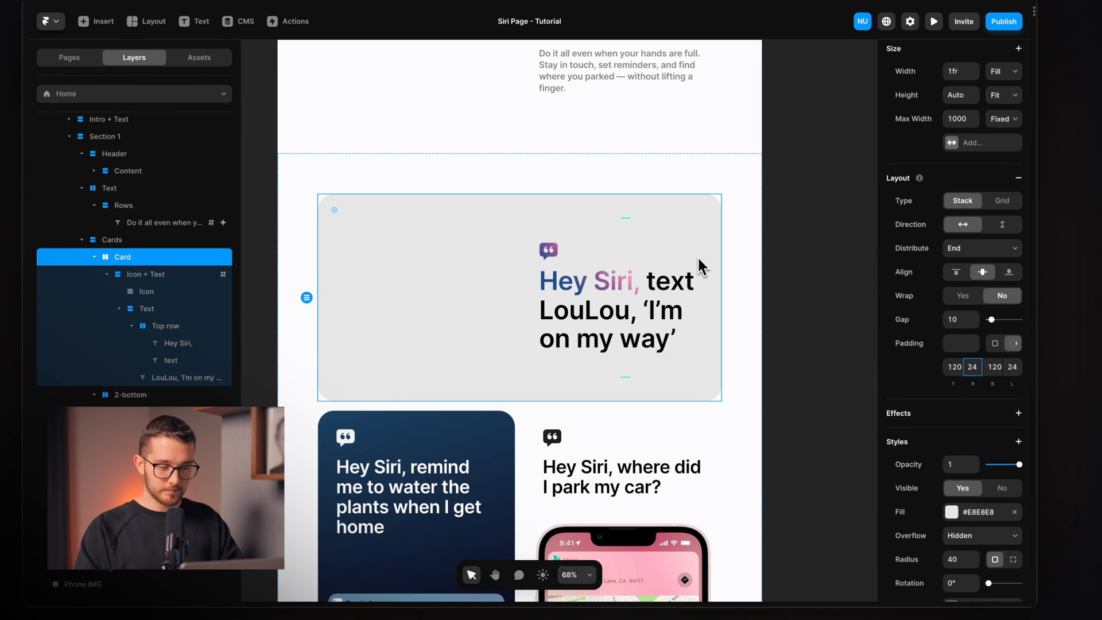
# Examine on the published page how the phone sticks while scrolling from the "On the go." heading into the message card
pyautogui.hotkey('ctrl', 'Tab')
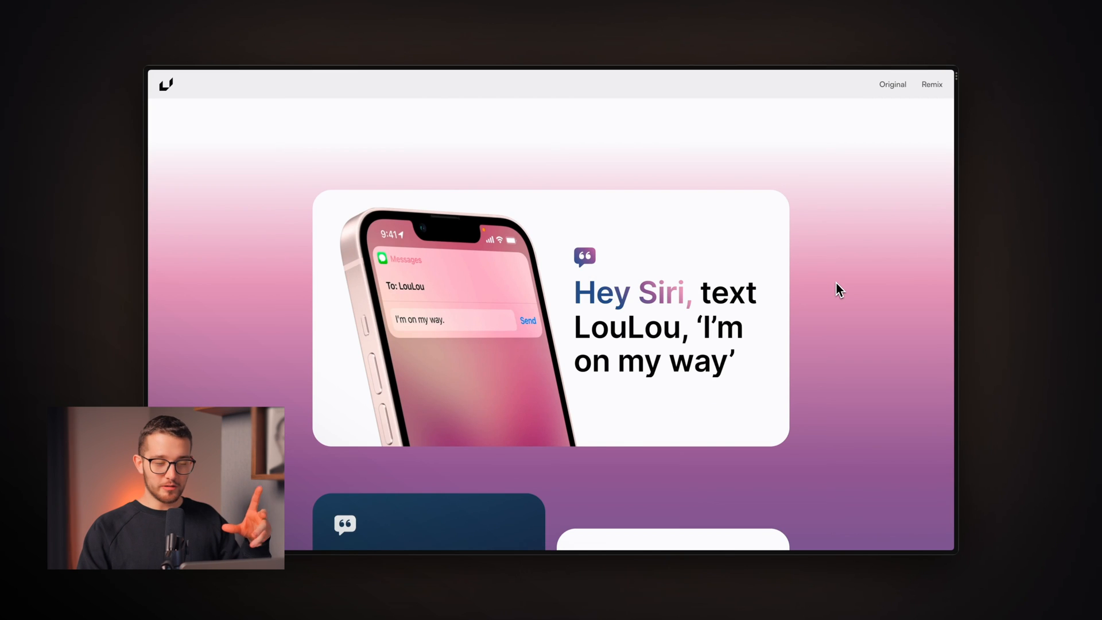
pyautogui.scroll(5, 654, 356)
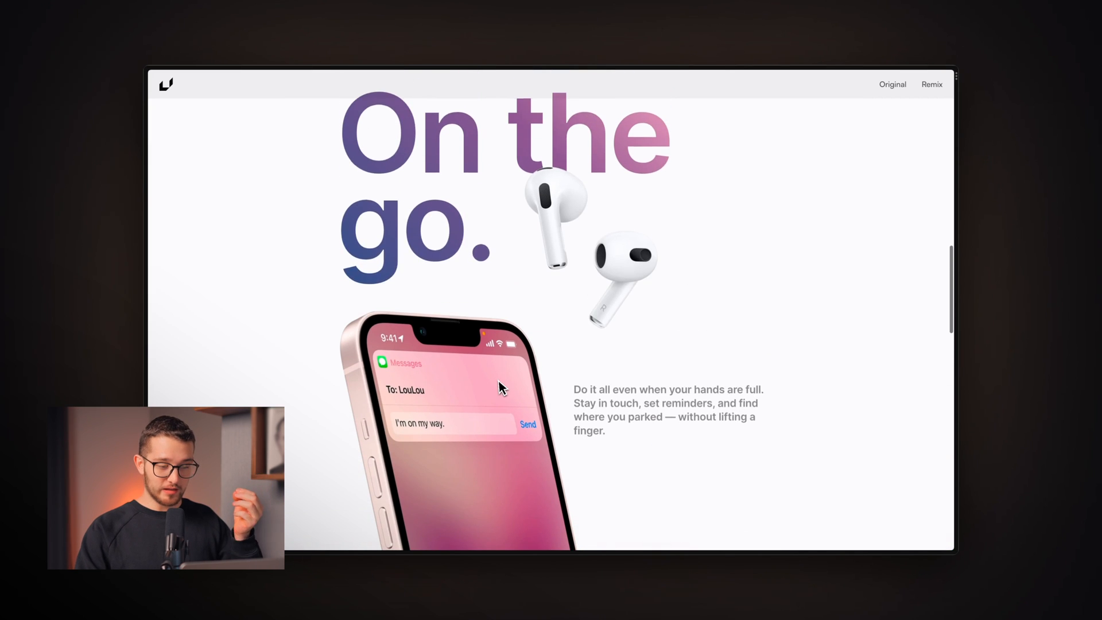
pyautogui.scroll(3, 504, 385)
pyautogui.scroll(-3, 455, 374)
pyautogui.scroll(-5, 457, 373)
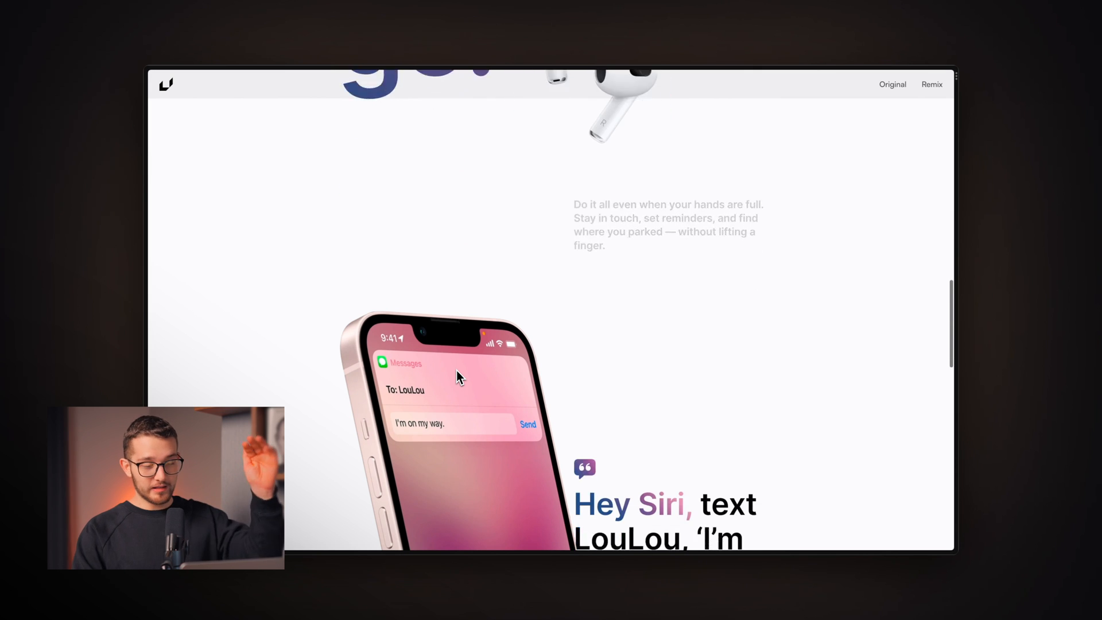
pyautogui.scroll(5, 456, 371)
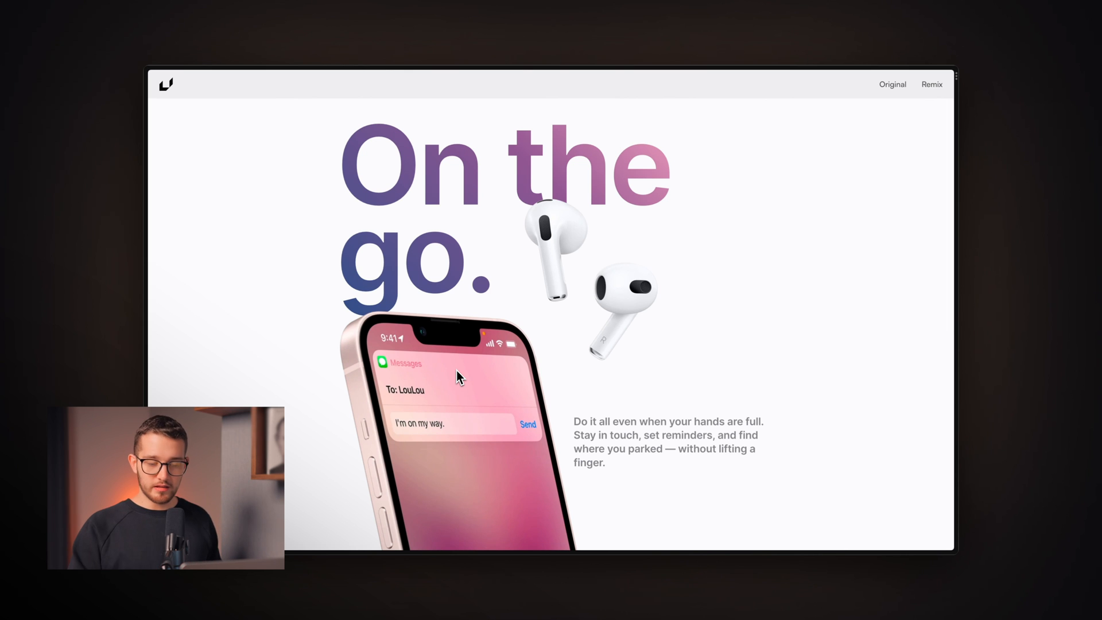
pyautogui.scroll(-5, 457, 376)
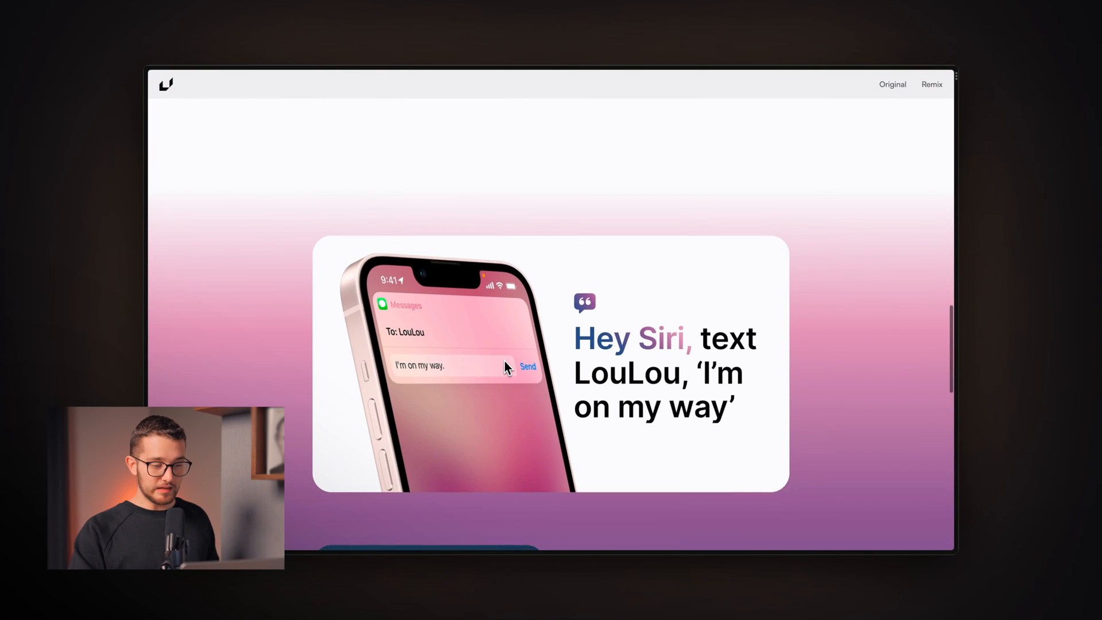
pyautogui.scroll(5, 508, 367)
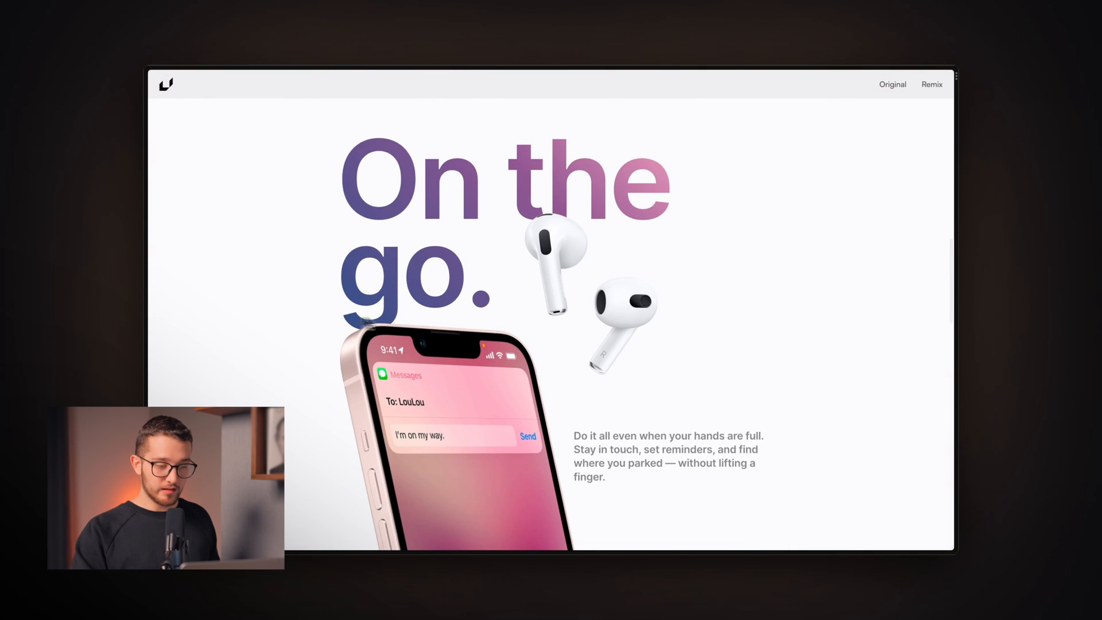
pyautogui.scroll(1, 498, 328)
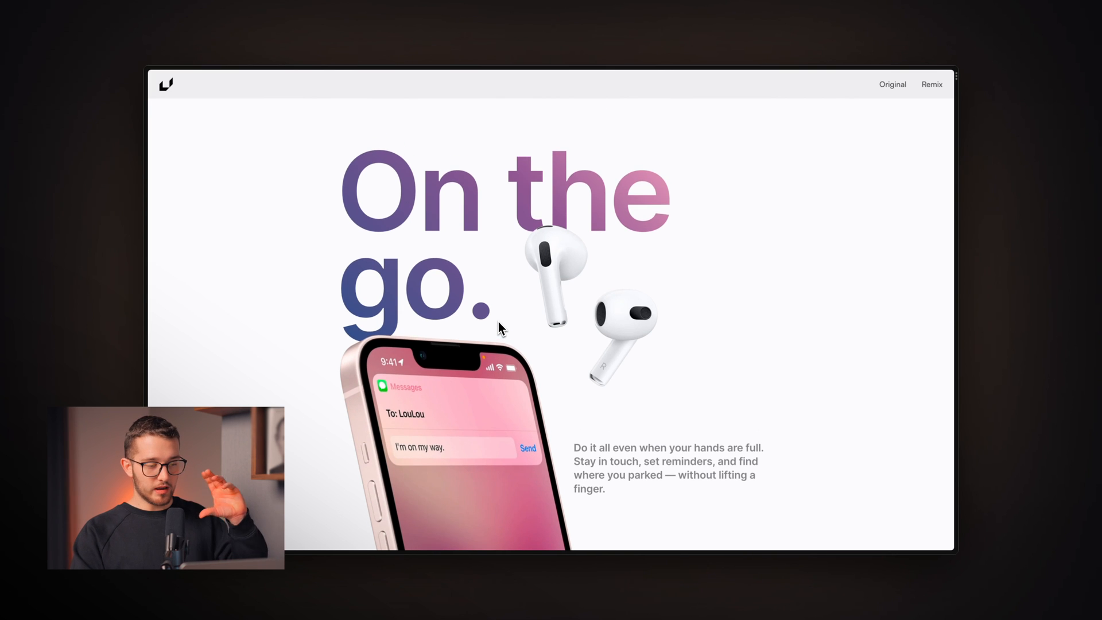
pyautogui.scroll(-1, 498, 328)
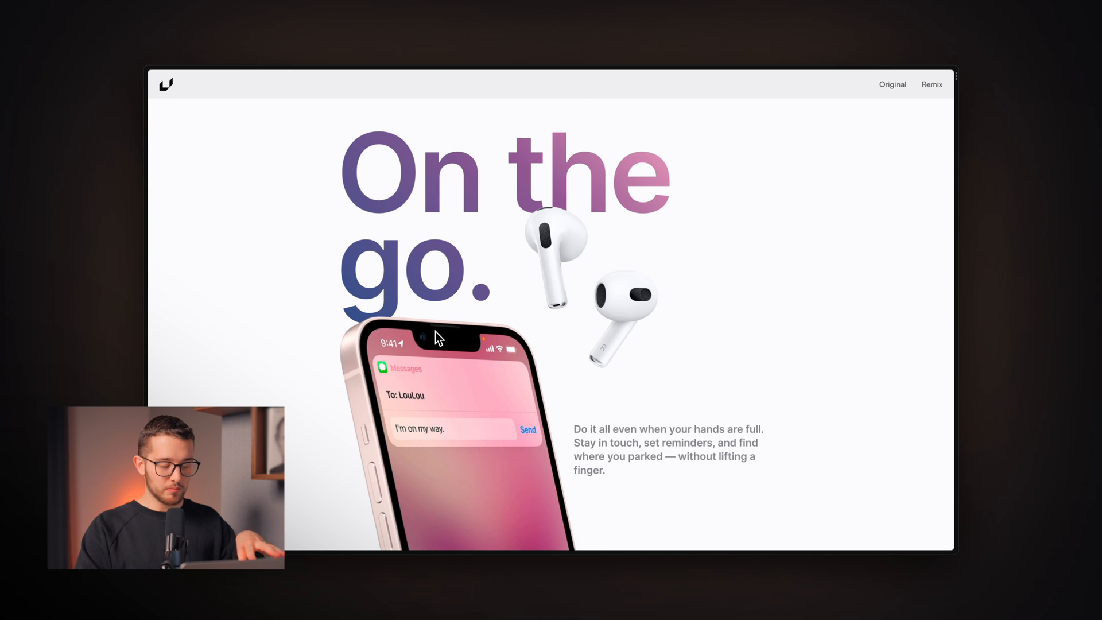
pyautogui.scroll(-2, 435, 331)
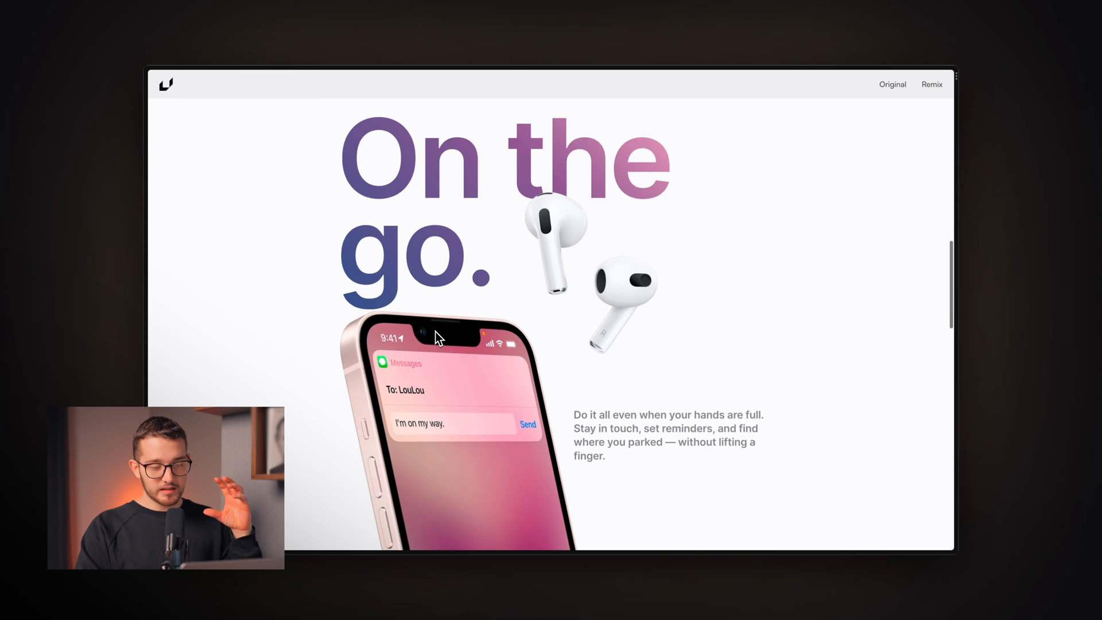
pyautogui.scroll(-5, 435, 332)
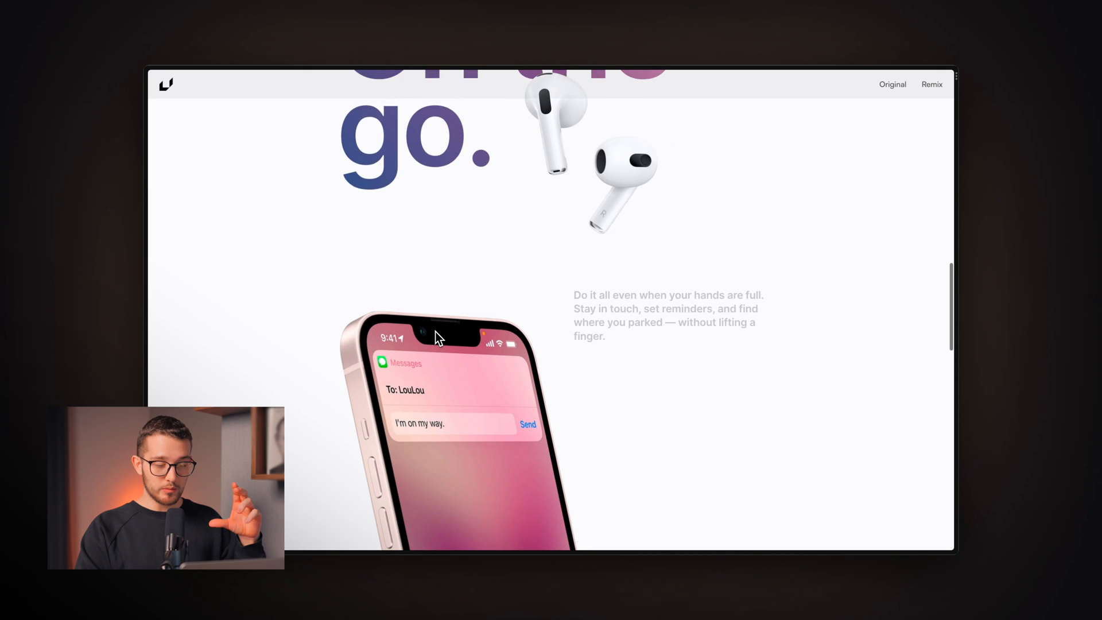
pyautogui.scroll(-3, 435, 331)
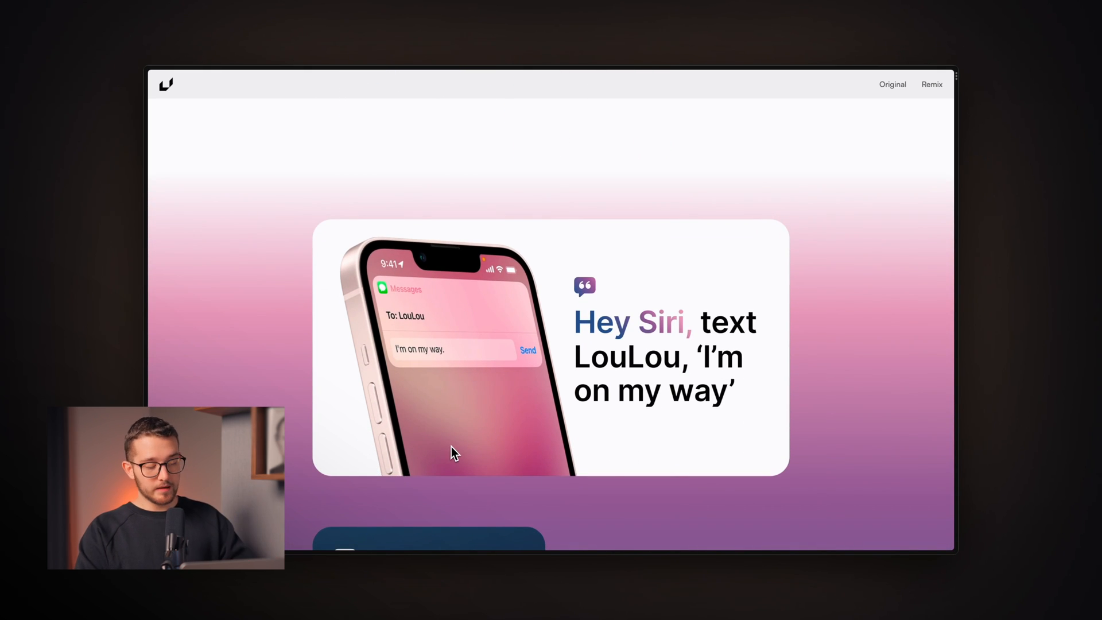
# Draw a frame about 443 × 334 inside the message Card beside its text and name it Sticky-wrap
pyautogui.hotkey('ctrl', 'Tab')
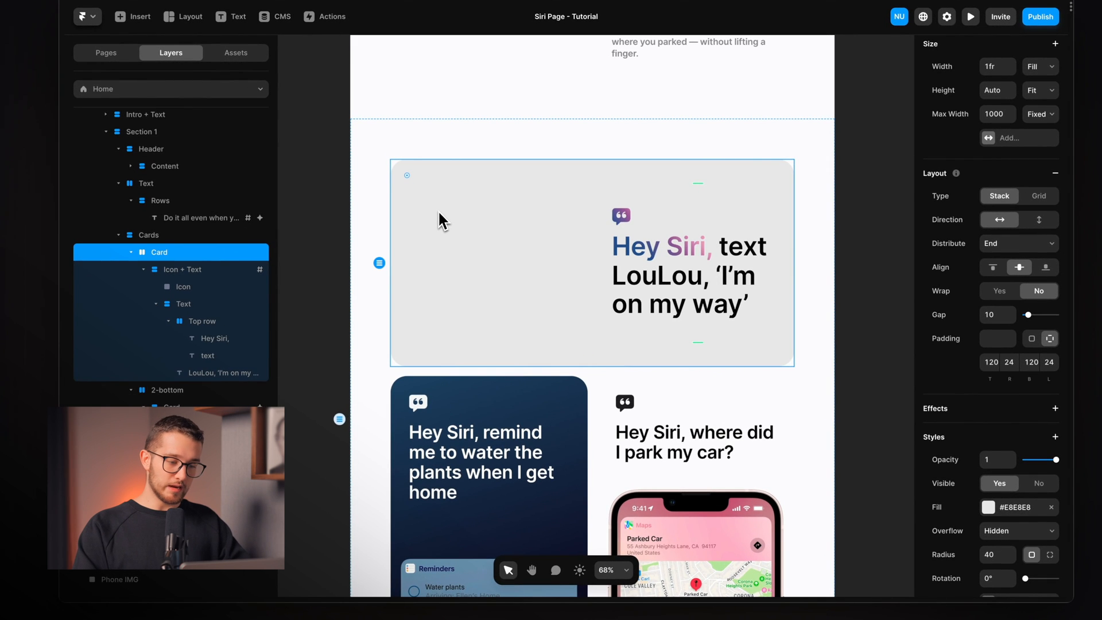
pyautogui.press('f')
pyautogui.moveTo(411, 195); pyautogui.dragTo(586, 331)
pyautogui.press('super+r')
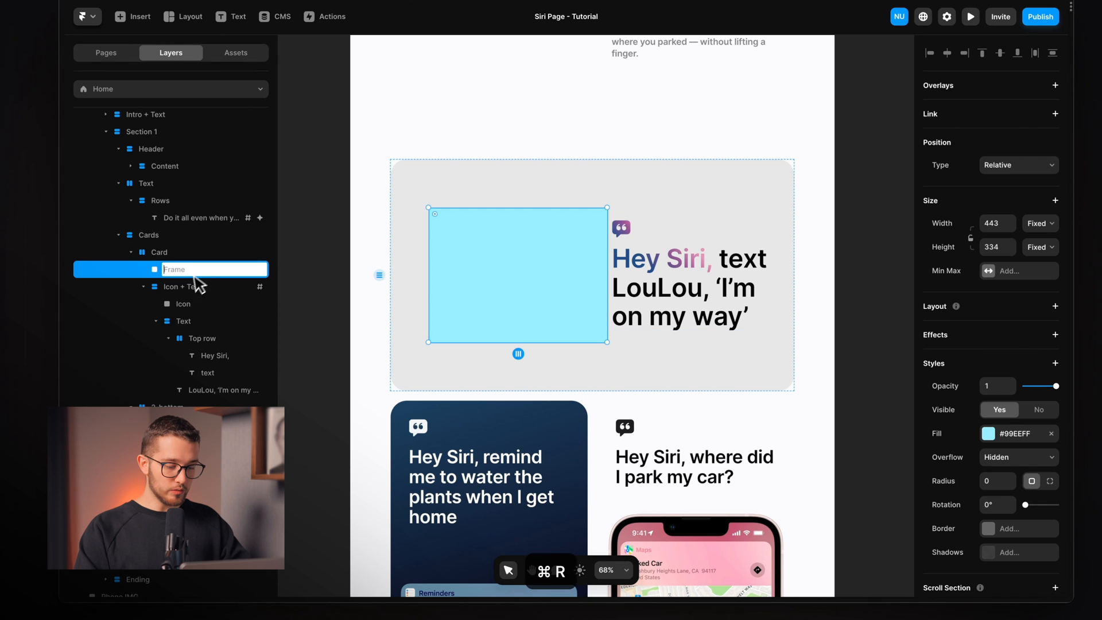
pyautogui.write('Sticky-wrap')
pyautogui.press('Return')
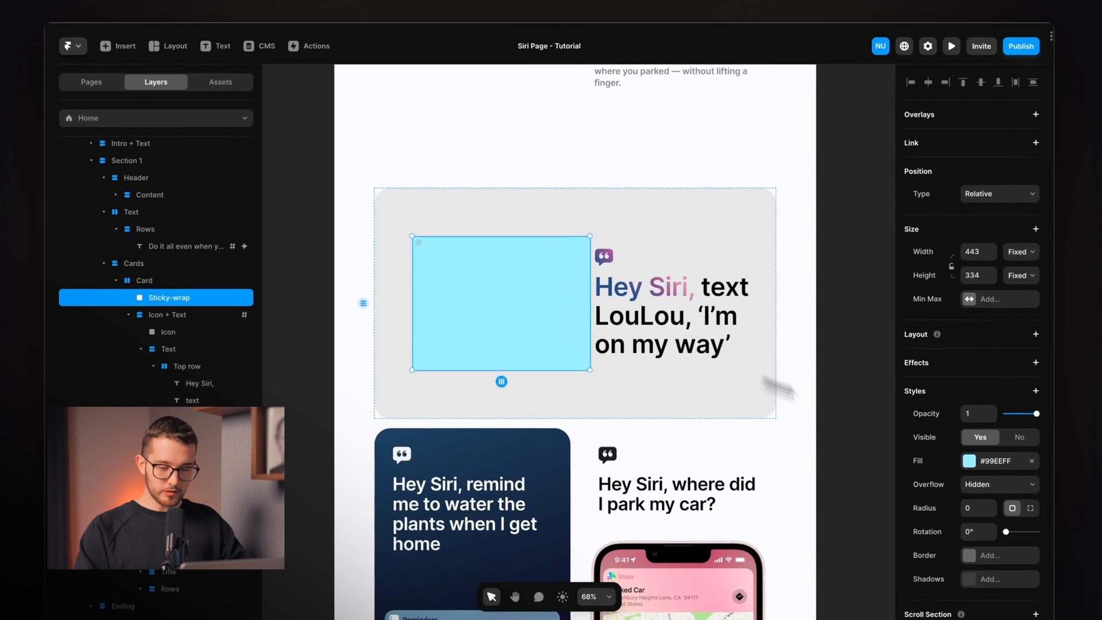
# Change the Sticky-wrap frame's fill to the grey #D9D9D9
pyautogui.click(1013, 450)
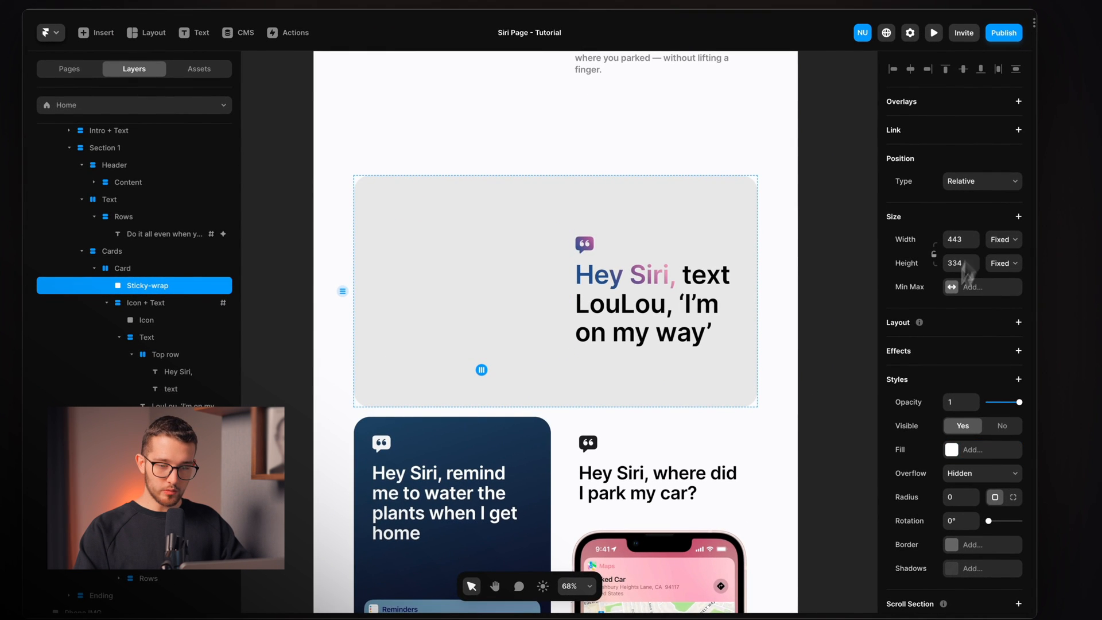
pyautogui.click(972, 450)
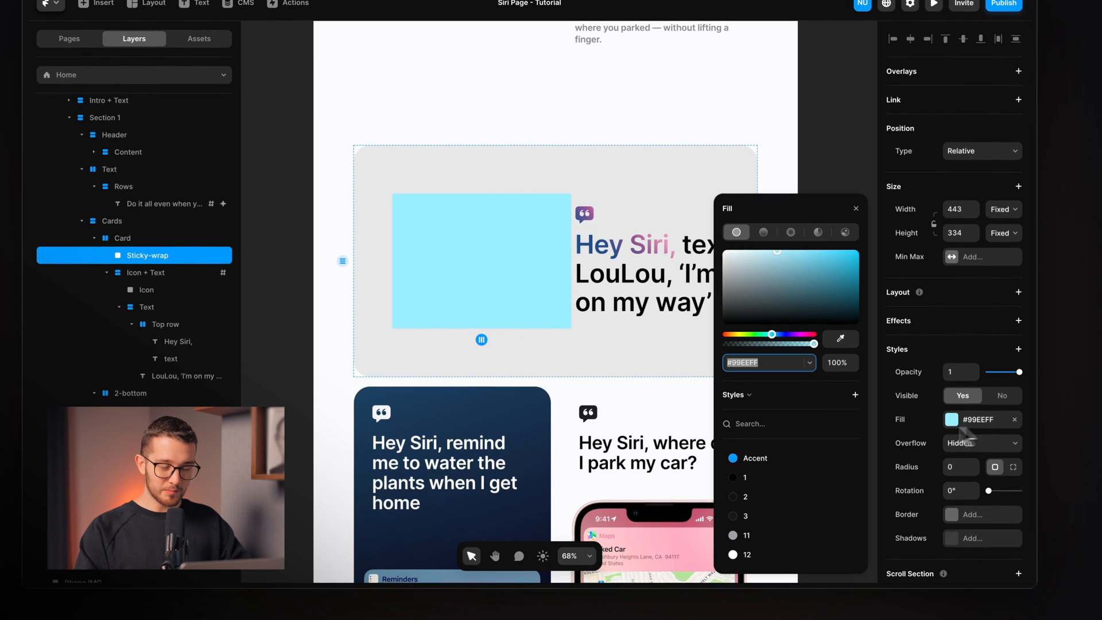
pyautogui.click(724, 260)
pyautogui.moveTo(711, 260); pyautogui.dragTo(712, 264)
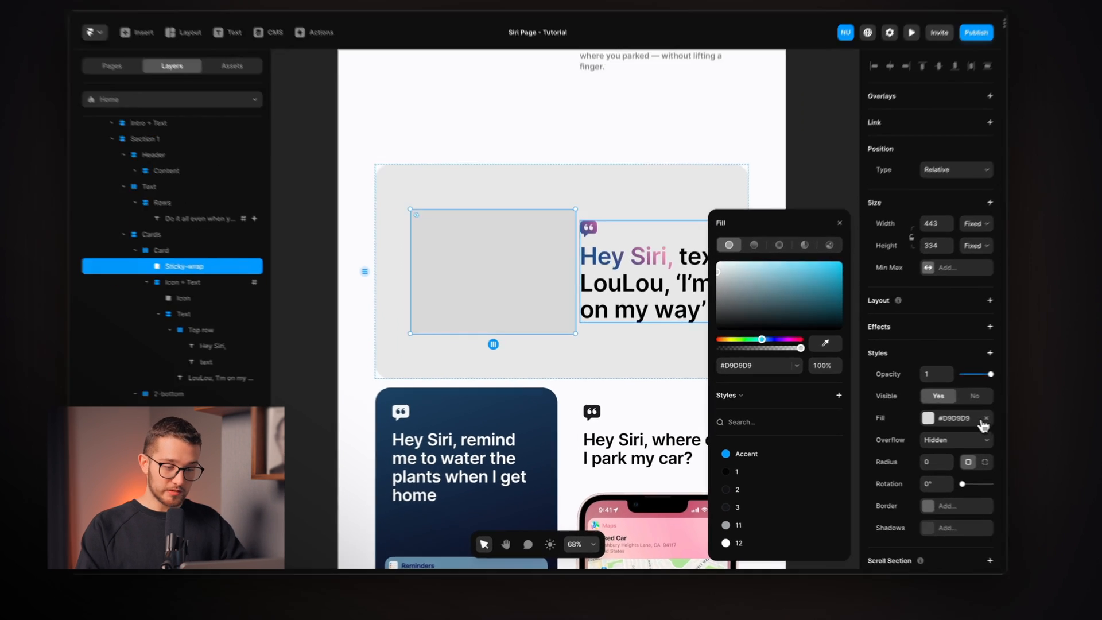
pyautogui.click(940, 419)
pyautogui.press('super+z')
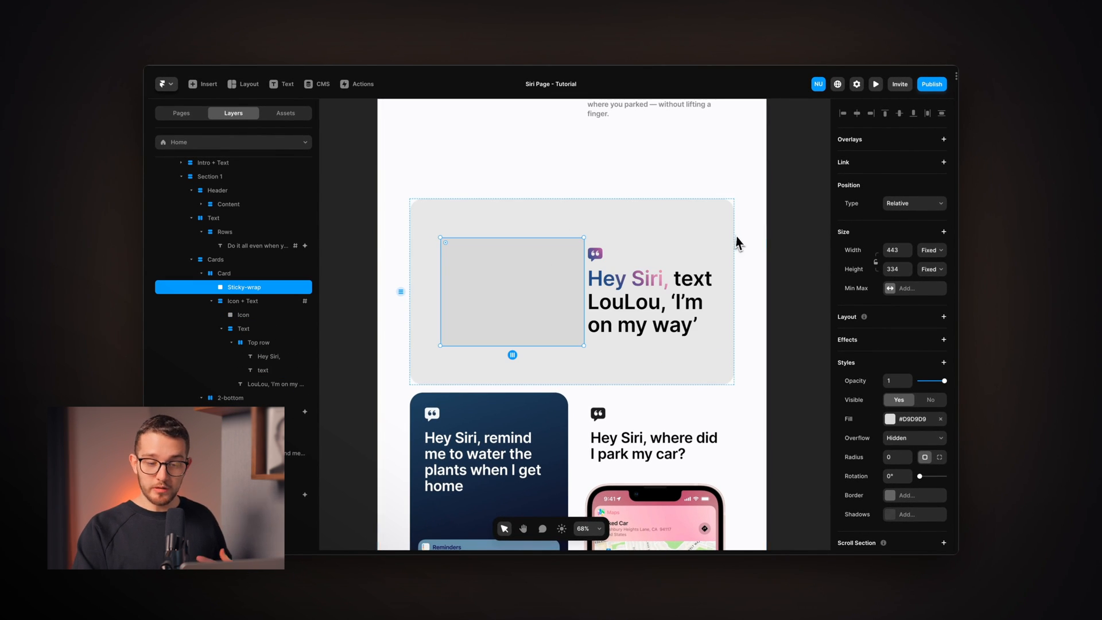
# Position Sticky-wrap absolutely in the Card, 56 from its left edge and 0 from its bottom edge
pyautogui.click(913, 205)
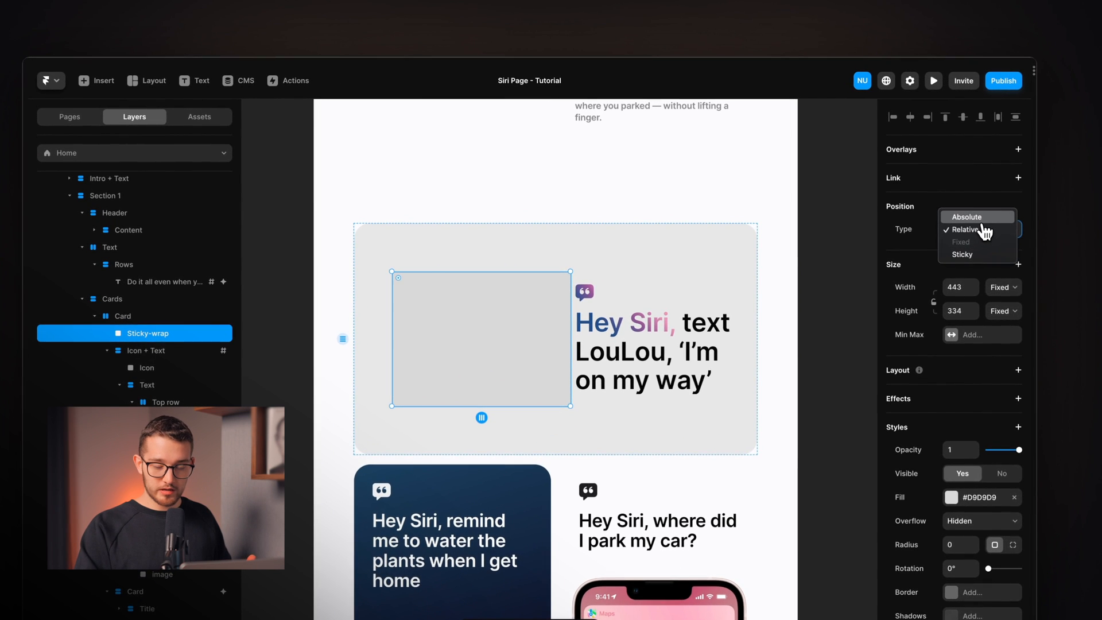
pyautogui.click(982, 223)
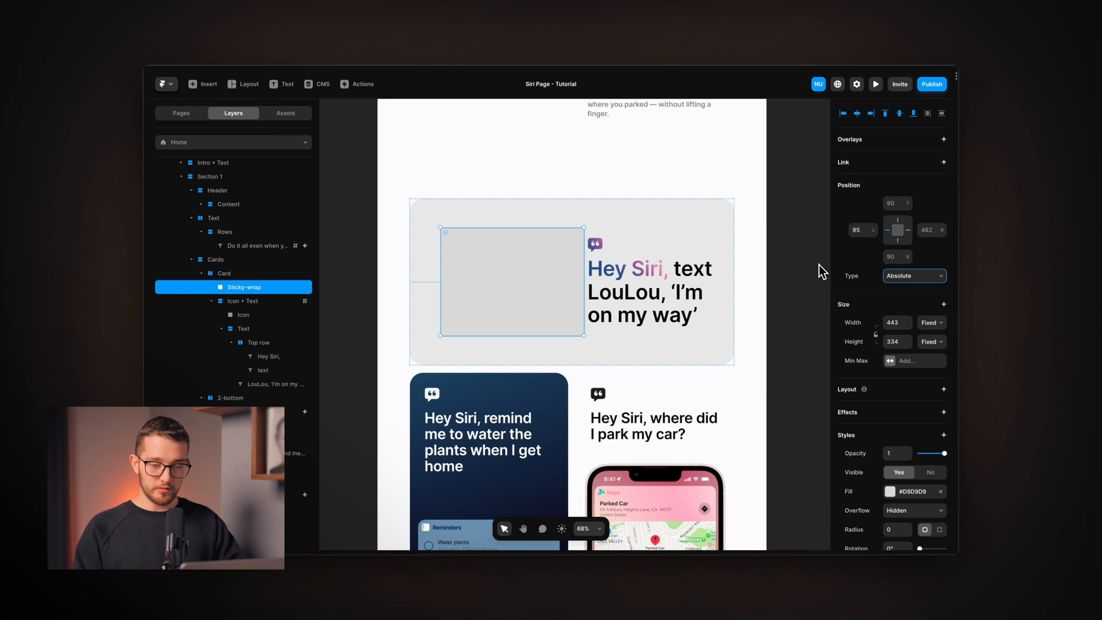
pyautogui.click(858, 230)
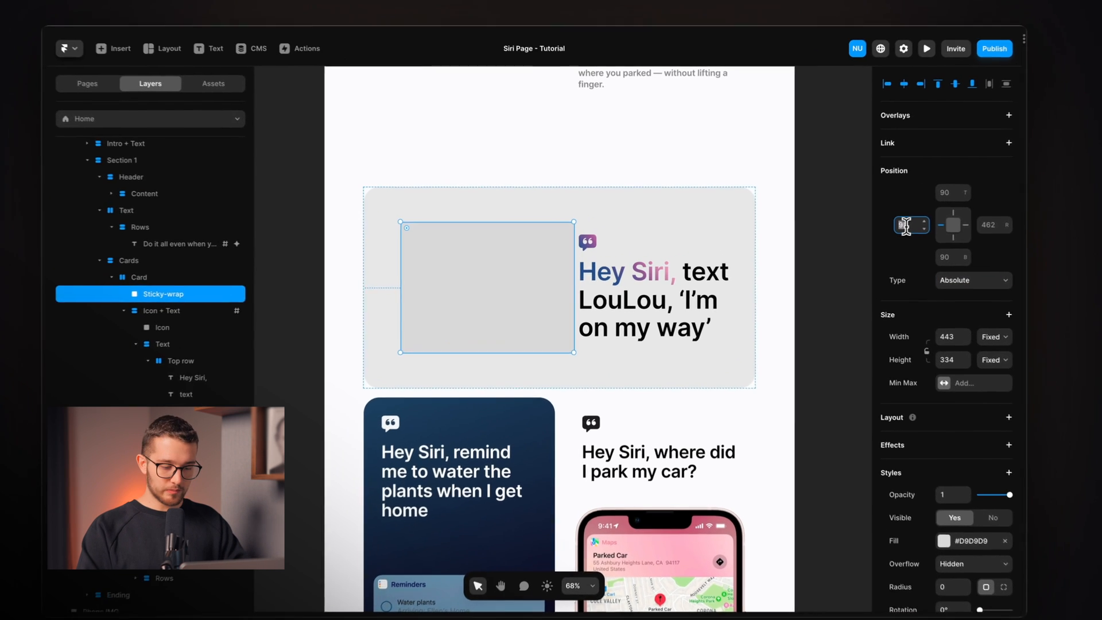
pyautogui.write('56')
pyautogui.press('Return')
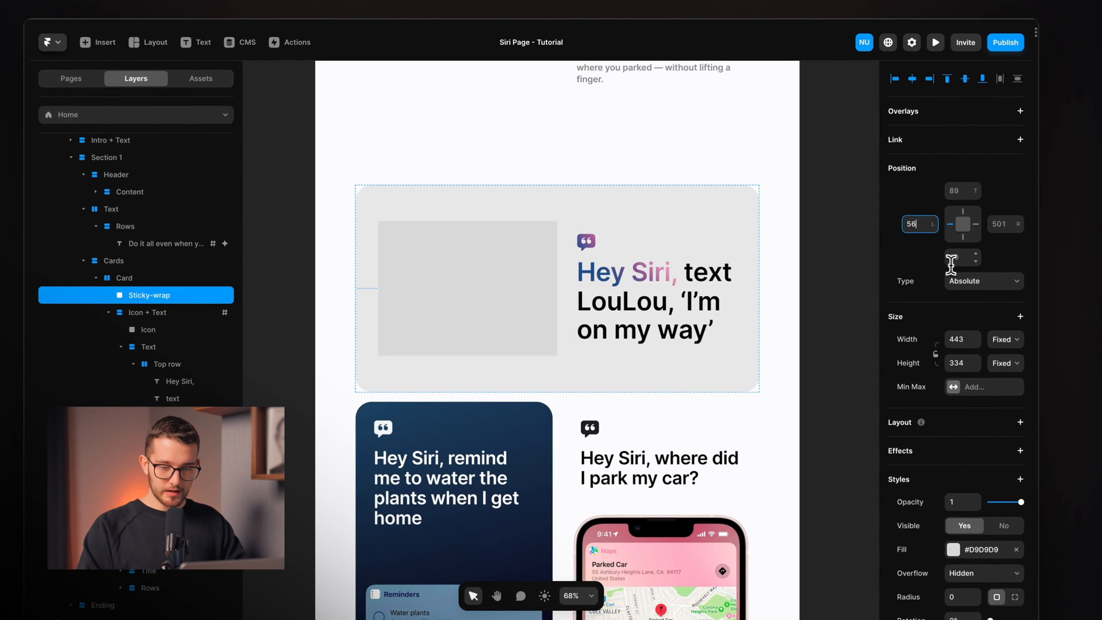
pyautogui.write('9')
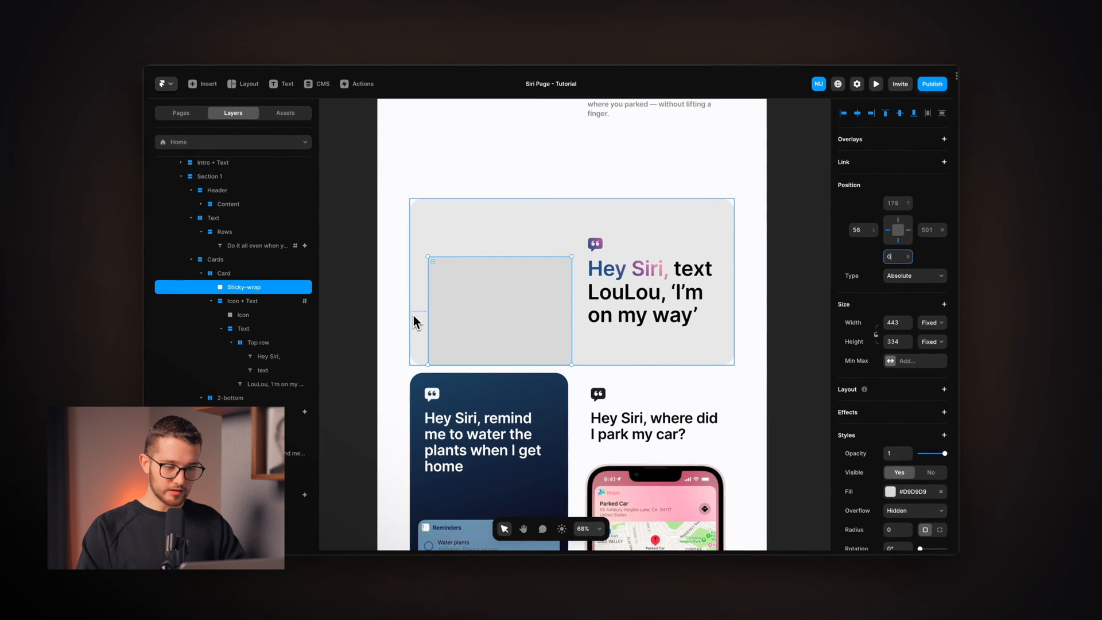
# Set Sticky-wrap's width to a relative 100%
pyautogui.scroll(3, 424, 312)
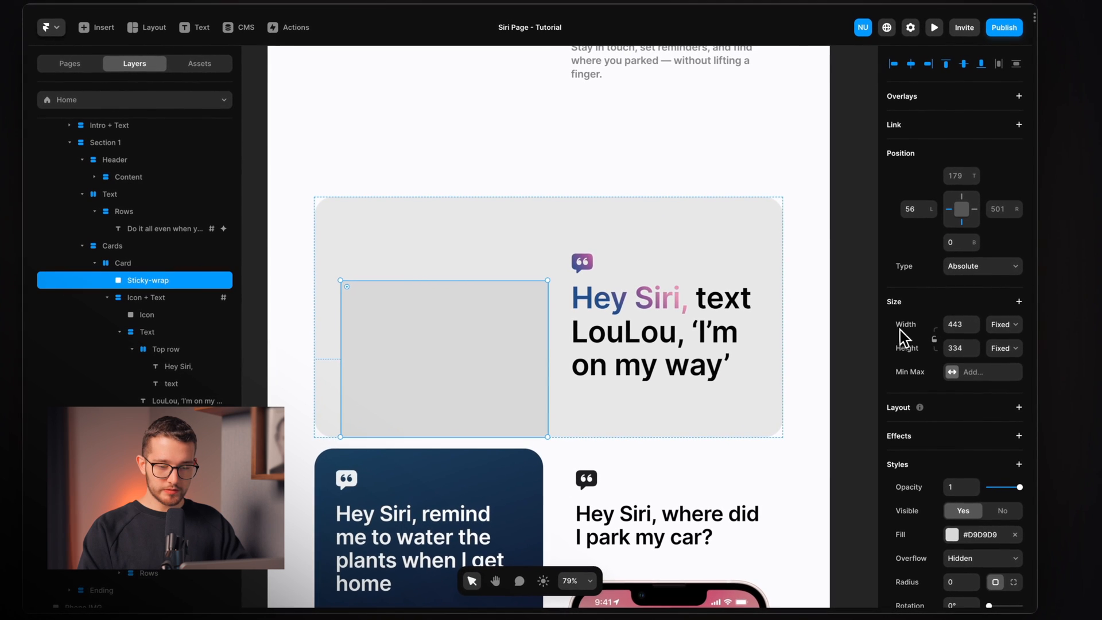
pyautogui.click(999, 324)
pyautogui.click(999, 337)
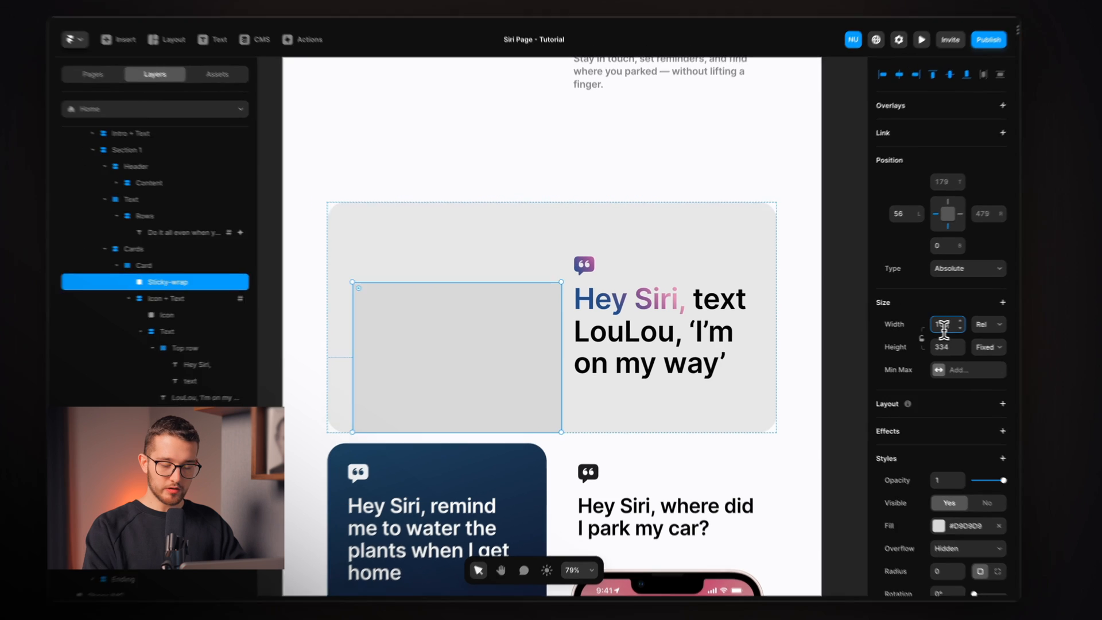
pyautogui.press('Return')
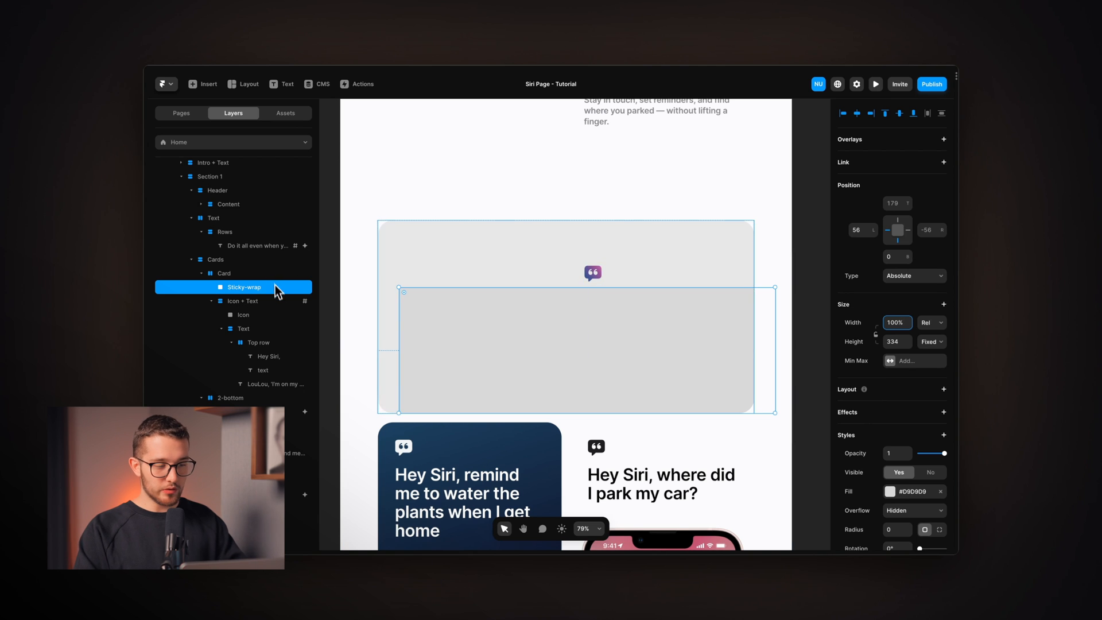
# Stretch Sticky-wrap upward past the Card's top edge to a height of about 852, keeping its bottom edge in place
pyautogui.click(240, 273)
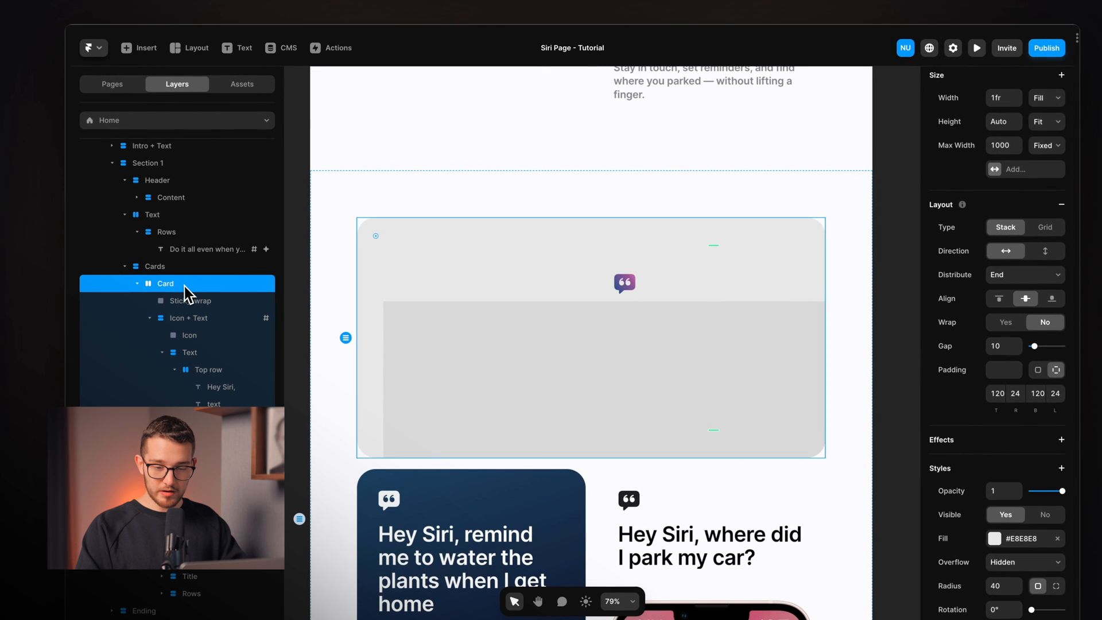
pyautogui.scroll(2, 1006, 260)
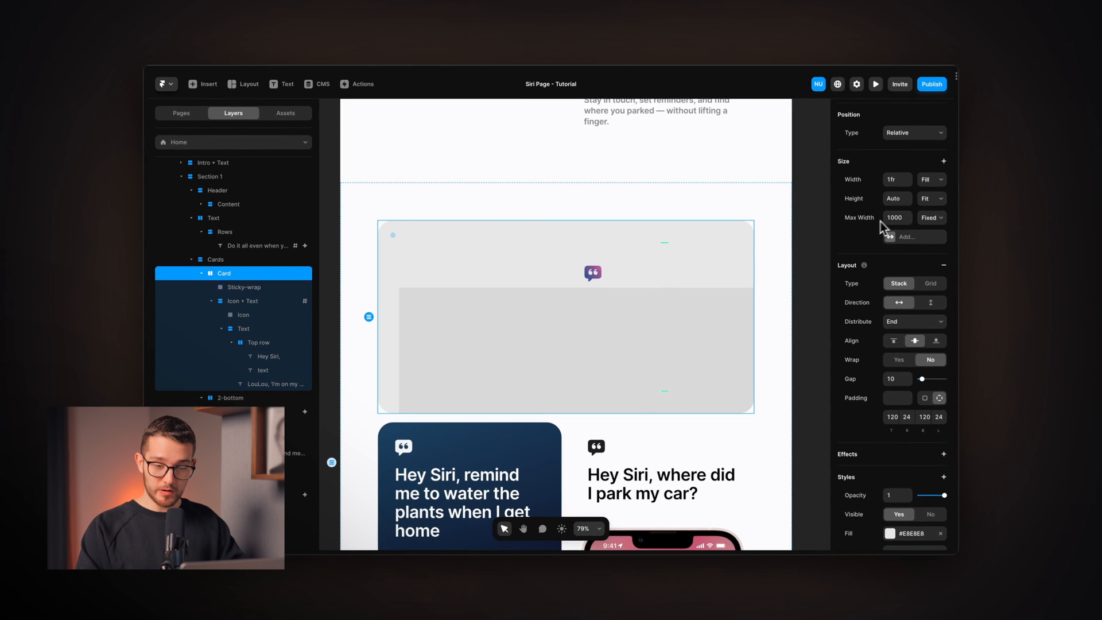
pyautogui.click(603, 341)
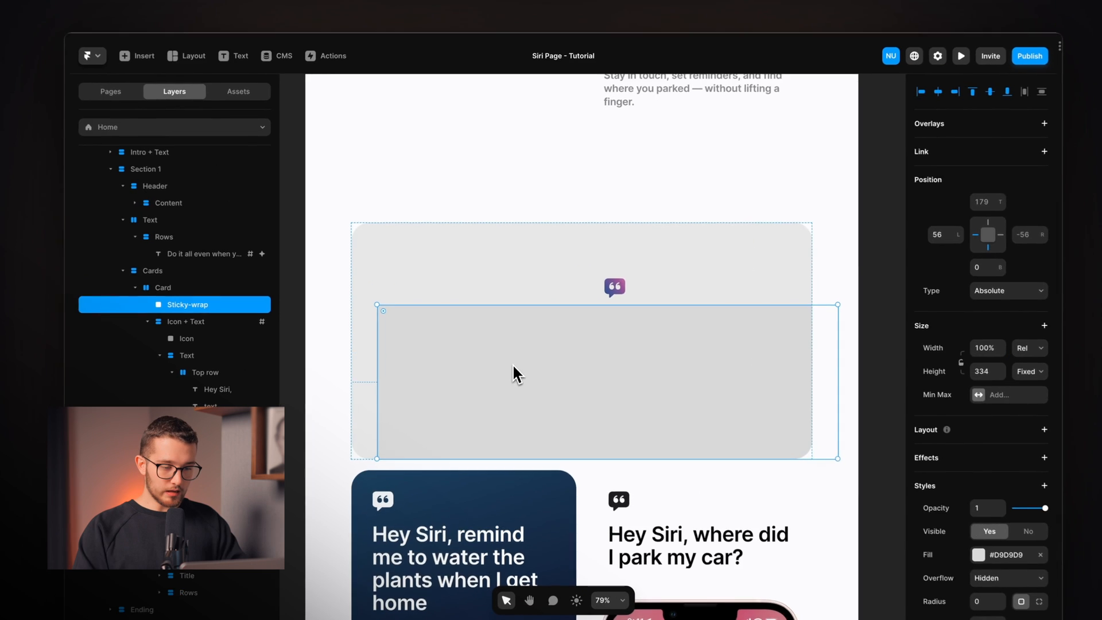
pyautogui.scroll(-3, 494, 322)
pyautogui.scroll(1, 490, 321)
pyautogui.moveTo(489, 329); pyautogui.dragTo(488, 233)
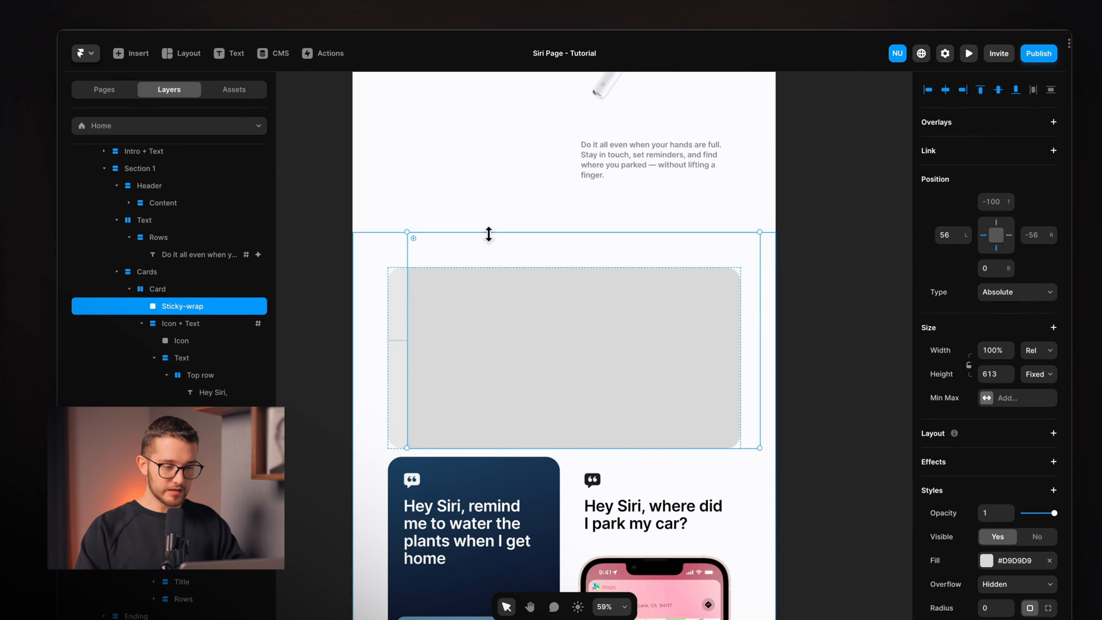
pyautogui.scroll(3, 487, 234)
pyautogui.moveTo(487, 309); pyautogui.dragTo(488, 205)
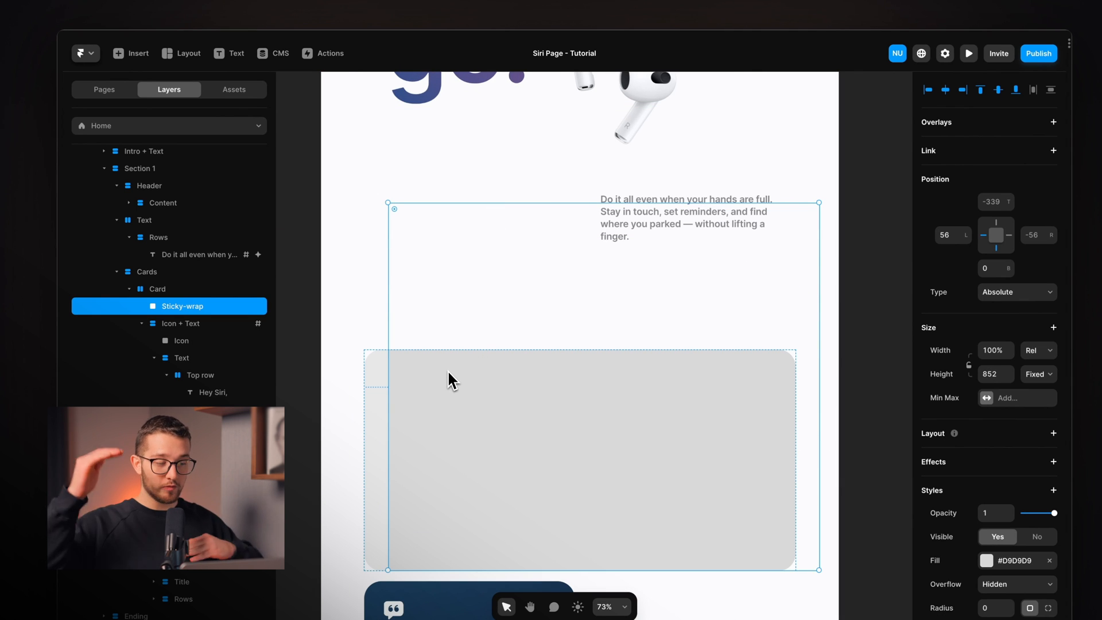
# Set the overflow of the wide message Card in Section 1 to Visible
pyautogui.click(395, 329)
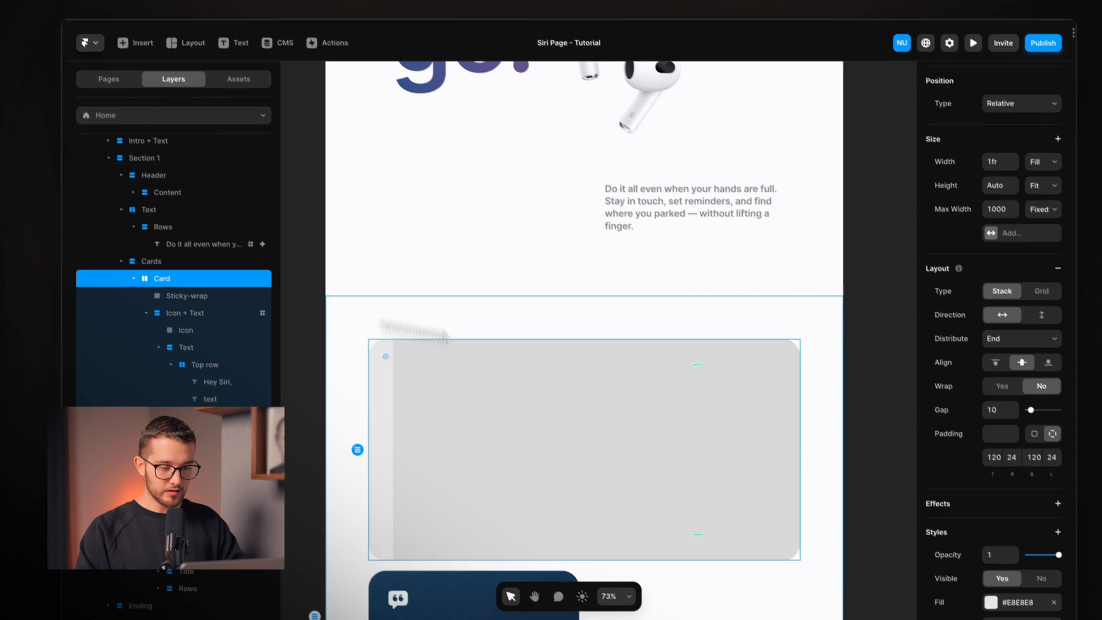
pyautogui.scroll(-5, 955, 346)
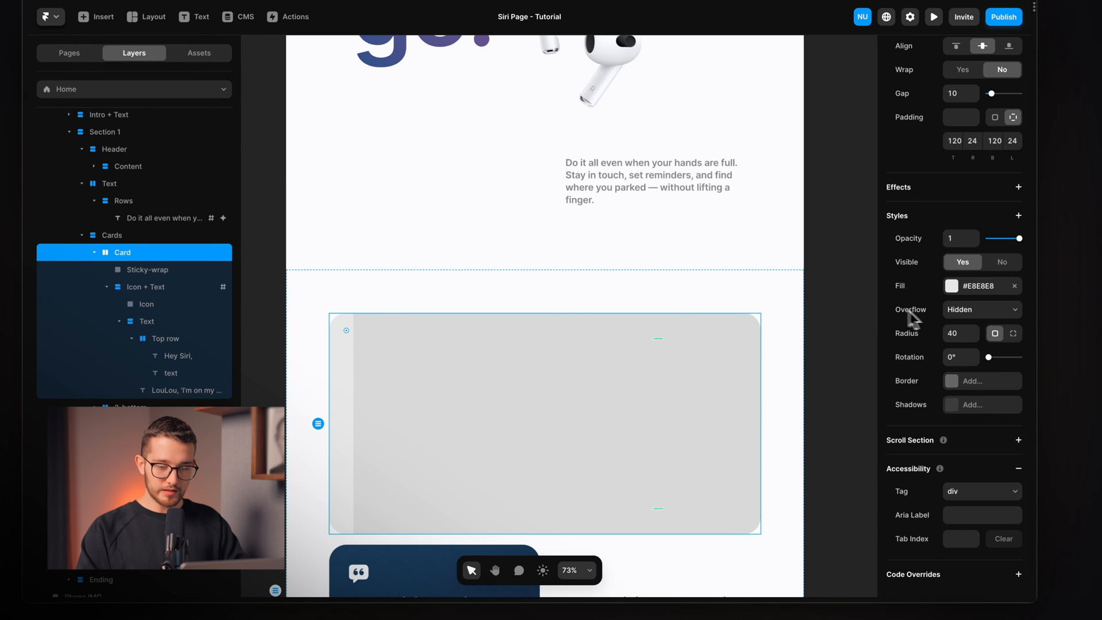
pyautogui.click(947, 313)
pyautogui.click(964, 323)
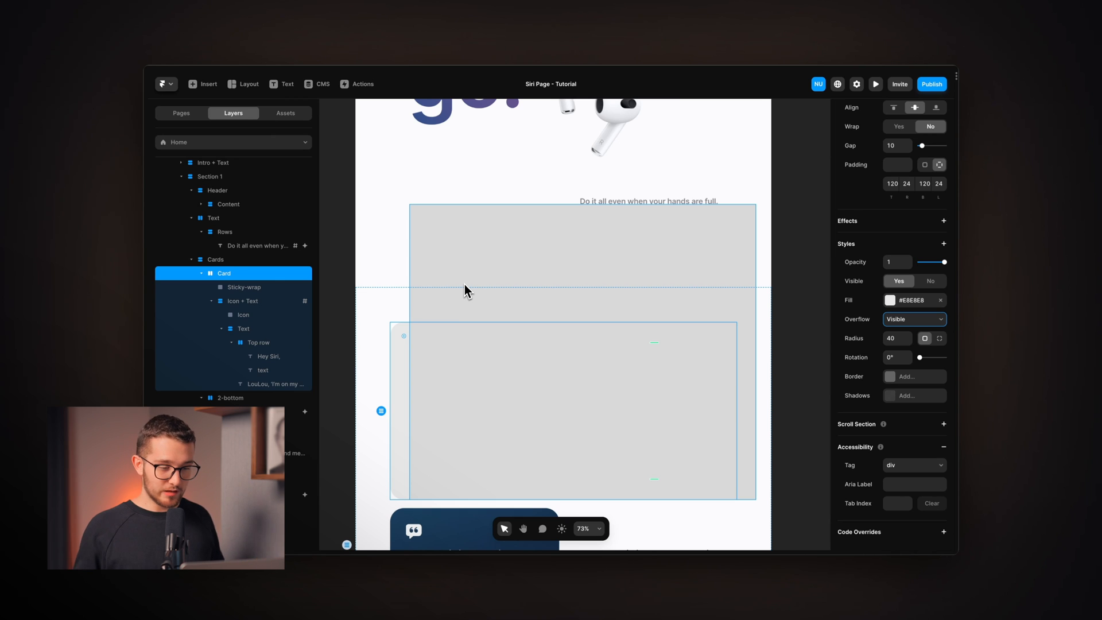
# Stretch Sticky-wrap's upper edge up towards the "go." heading, to a height of about 1099, keeping its bottom edge in place
pyautogui.click(464, 284)
pyautogui.scroll(3, 467, 290)
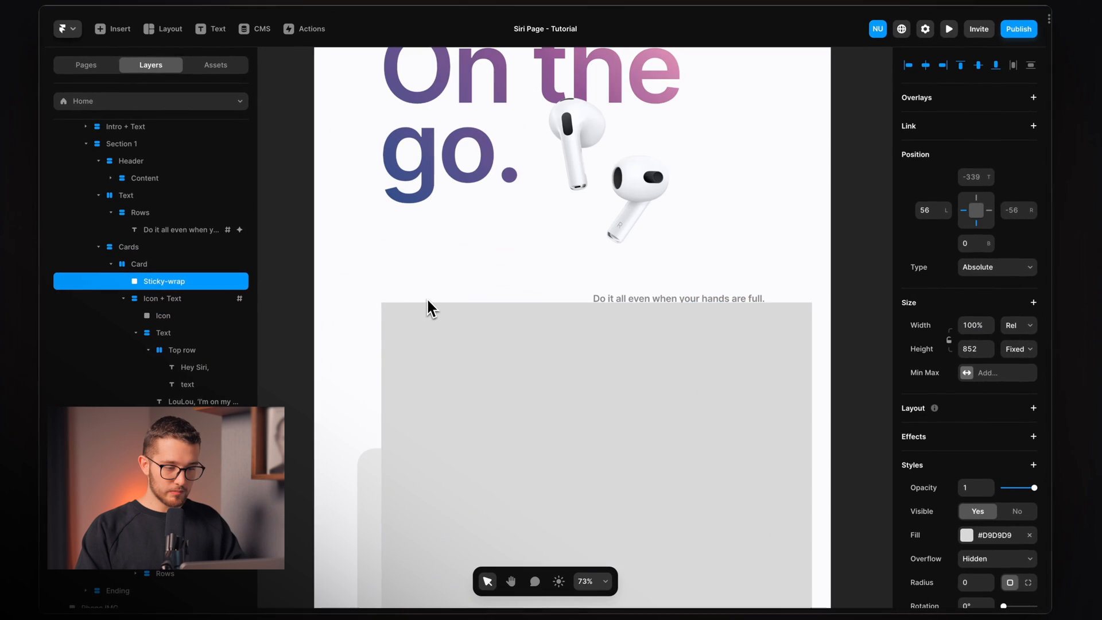
pyautogui.moveTo(461, 302); pyautogui.dragTo(468, 196)
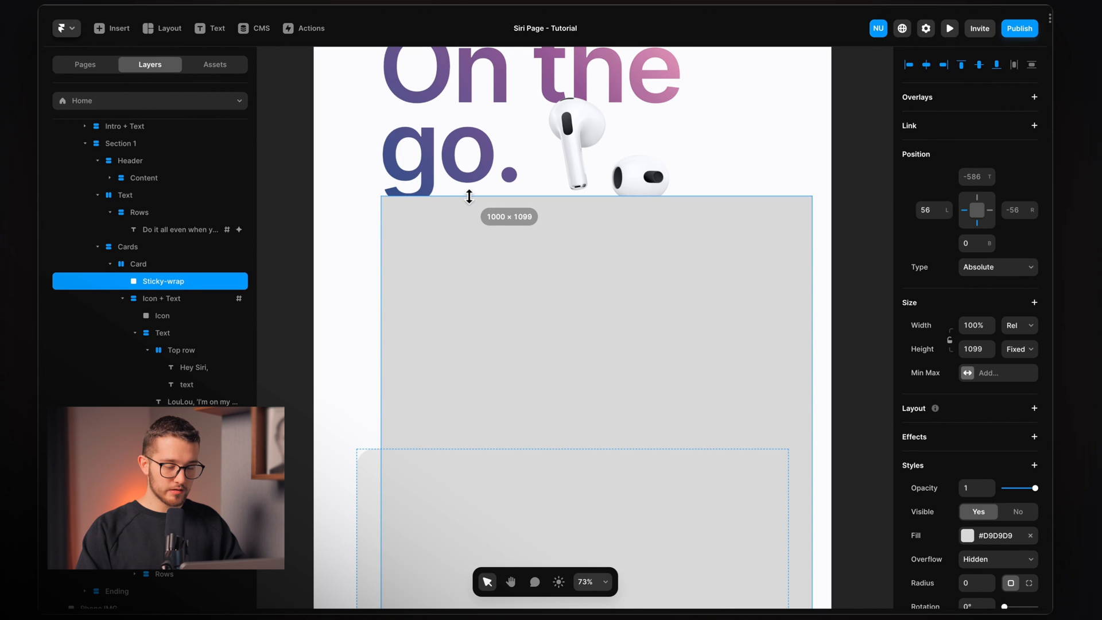
# Lower the opacity of Sticky-wrap's #D9D9D9 fill to about 39%
pyautogui.scroll(-3, 491, 290)
pyautogui.click(967, 534)
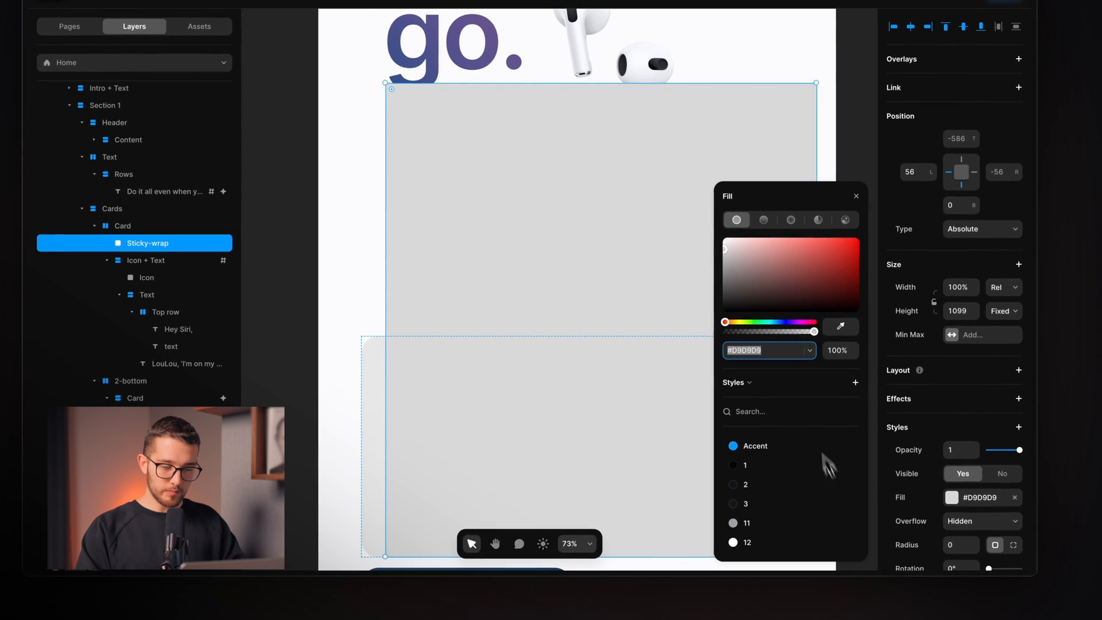
pyautogui.moveTo(768, 332); pyautogui.dragTo(762, 338)
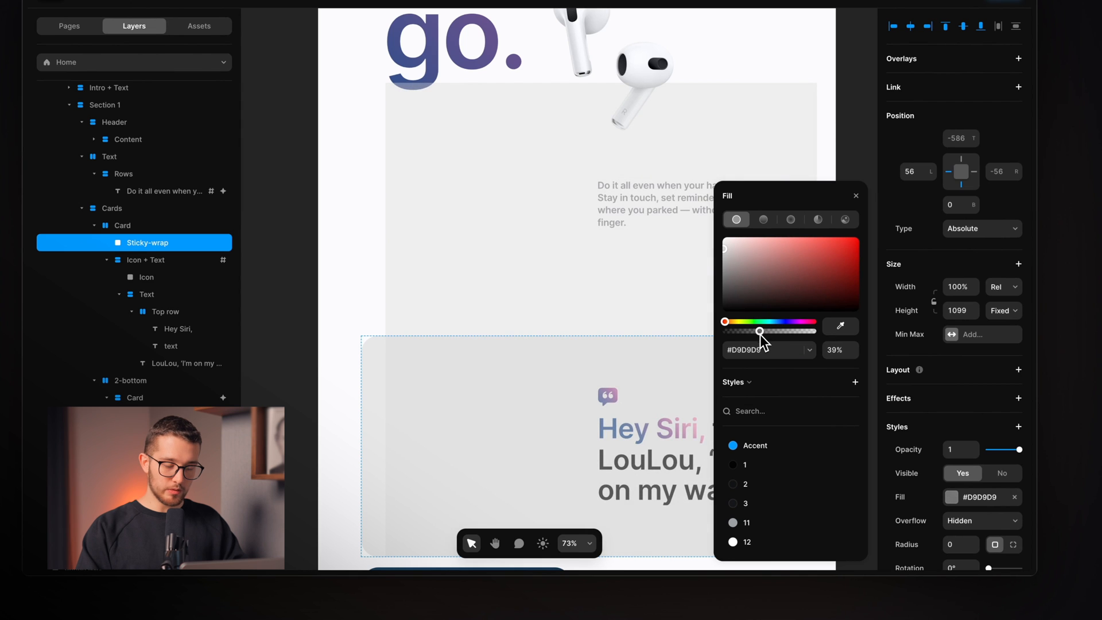
pyautogui.hscroll(1, 669, 349)
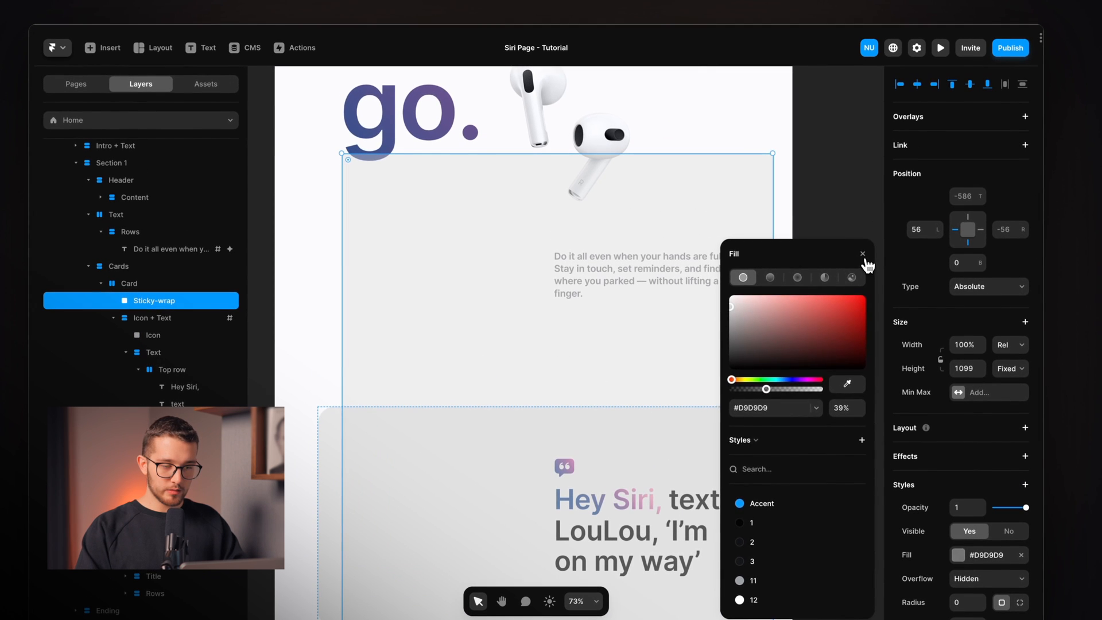
pyautogui.click(862, 254)
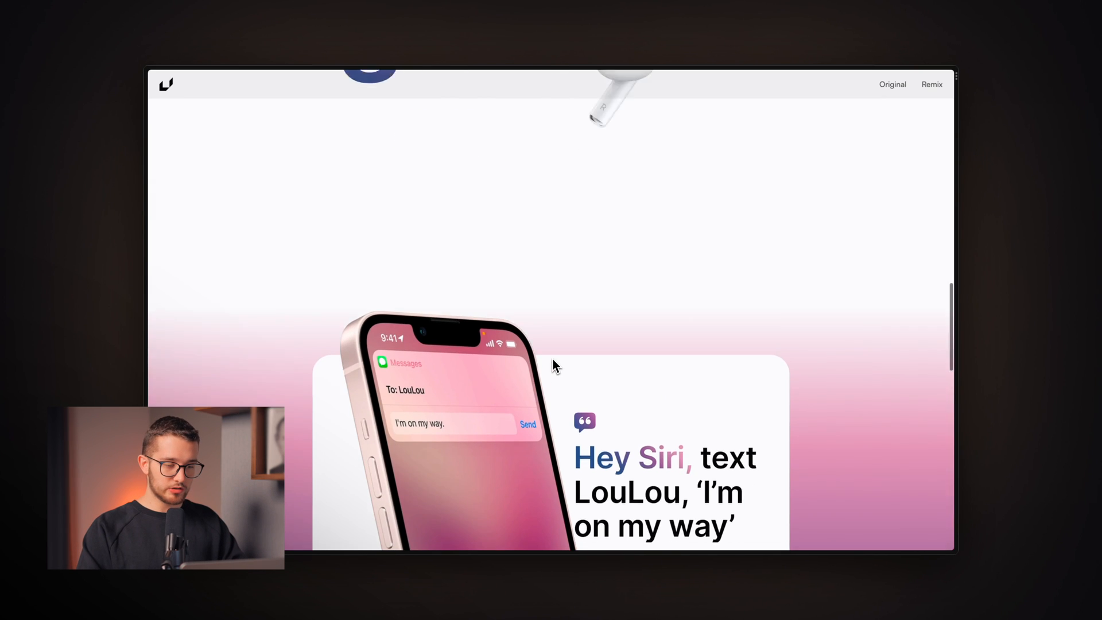
# Review the phone's scrolling on the published page, and move the Phone IMG layer from the empty canvas into the Sticky-wrap frame
pyautogui.scroll(5, 552, 357)
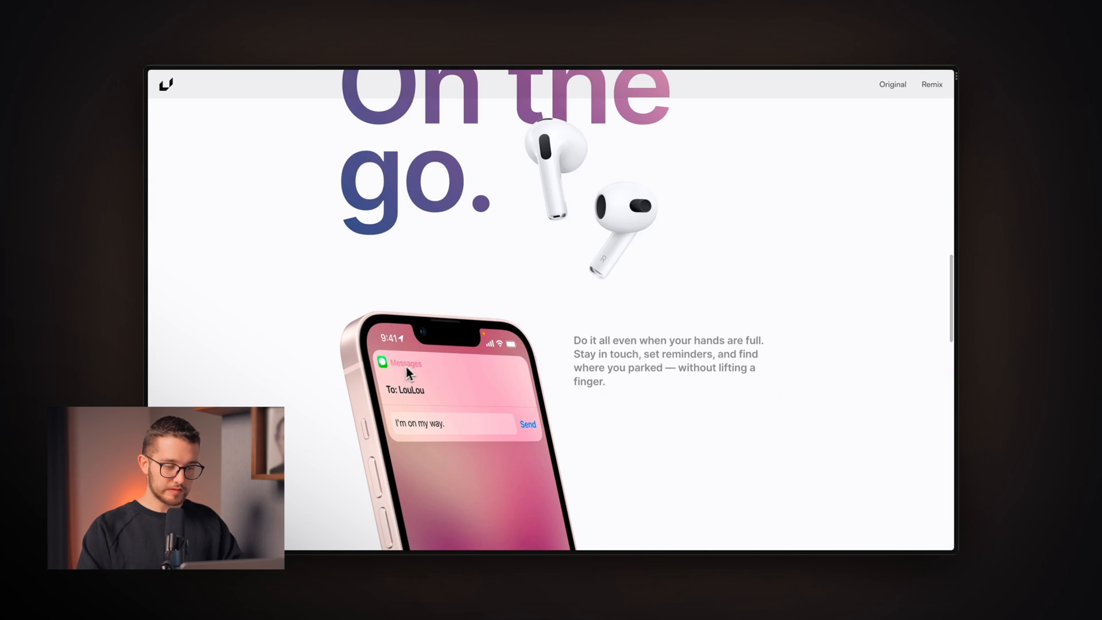
pyautogui.scroll(2, 453, 373)
pyautogui.scroll(-3, 468, 326)
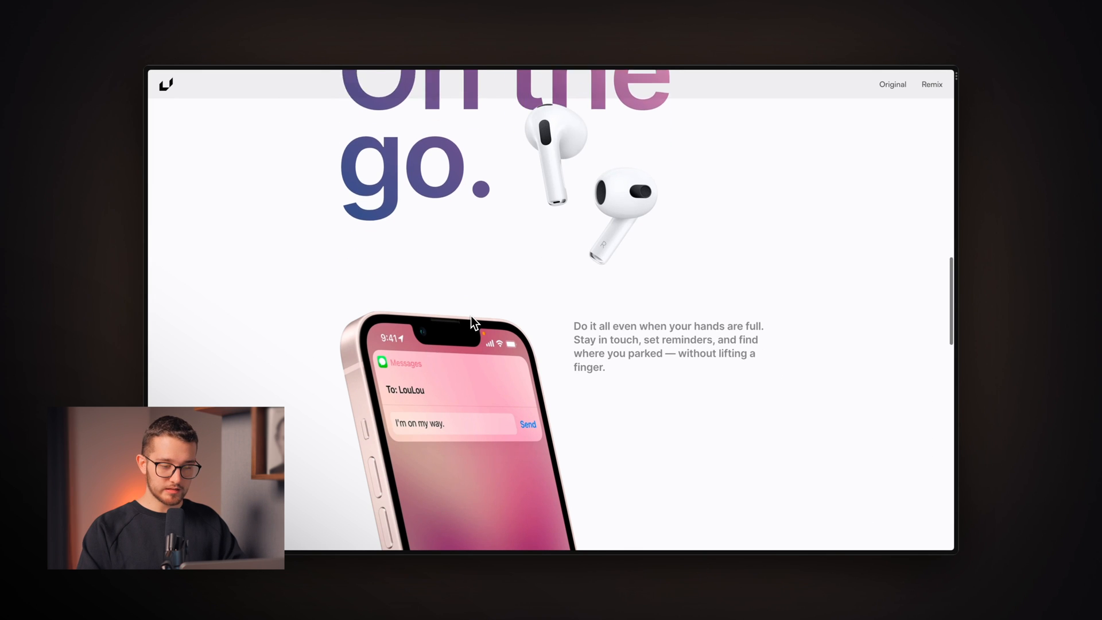
pyautogui.hotkey('ctrl', 'Tab')
pyautogui.scroll(-3, 470, 316)
pyautogui.hscroll(-5, 471, 315)
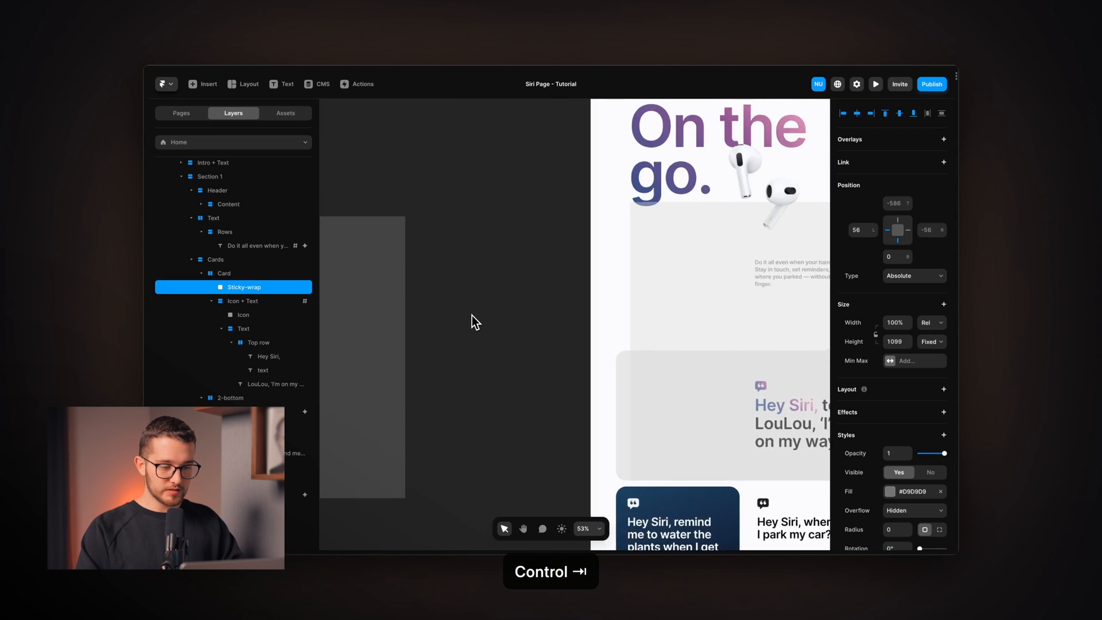
pyautogui.click(503, 284)
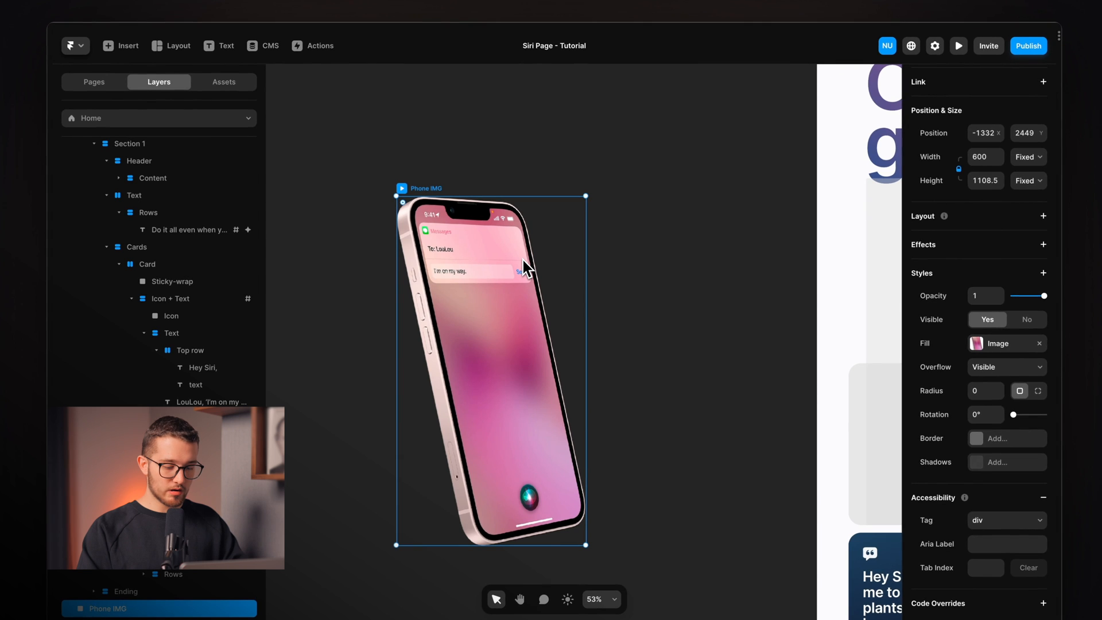
pyautogui.press('cmd+x')
pyautogui.hscroll(5, 522, 260)
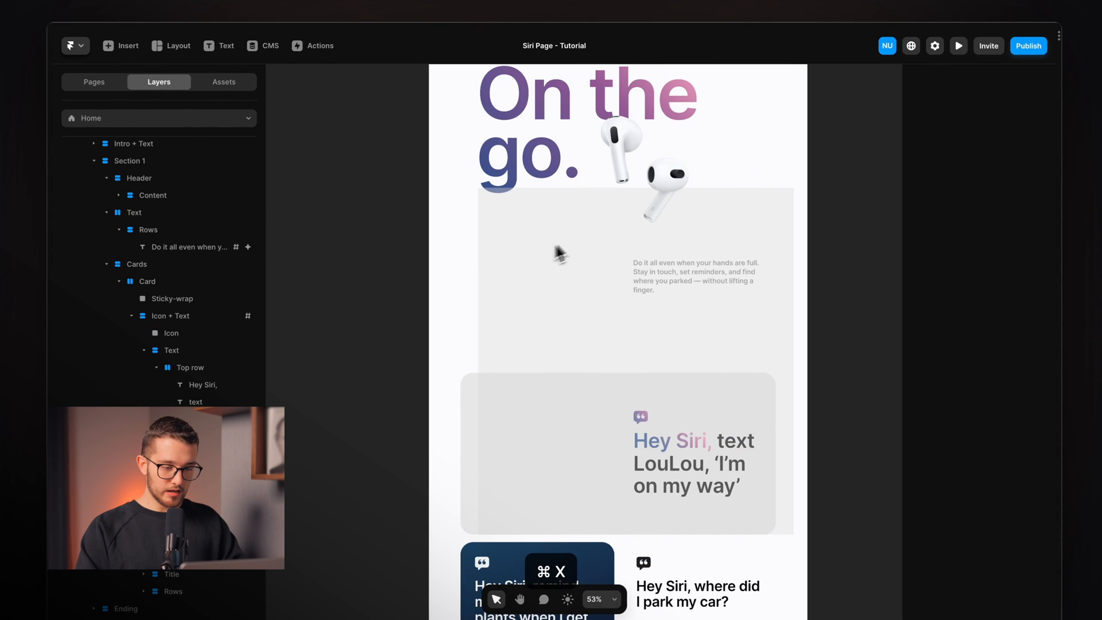
pyautogui.click(547, 273)
pyautogui.press('super+v')
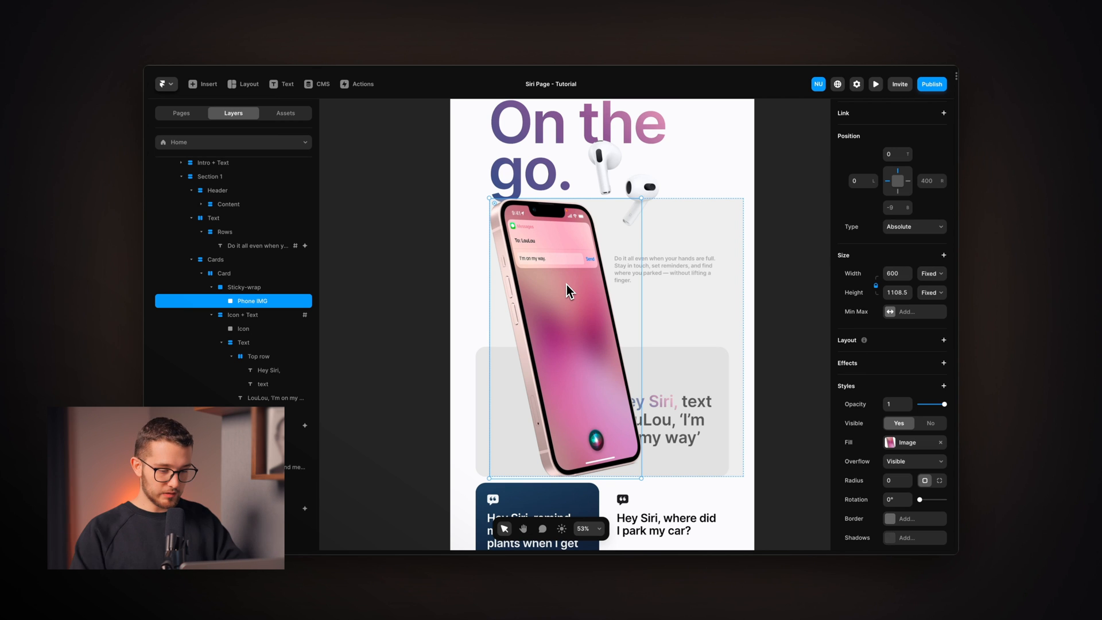
# Set Sticky-wrap's overflow to Visible
pyautogui.scroll(3, 625, 339)
pyautogui.click(277, 288)
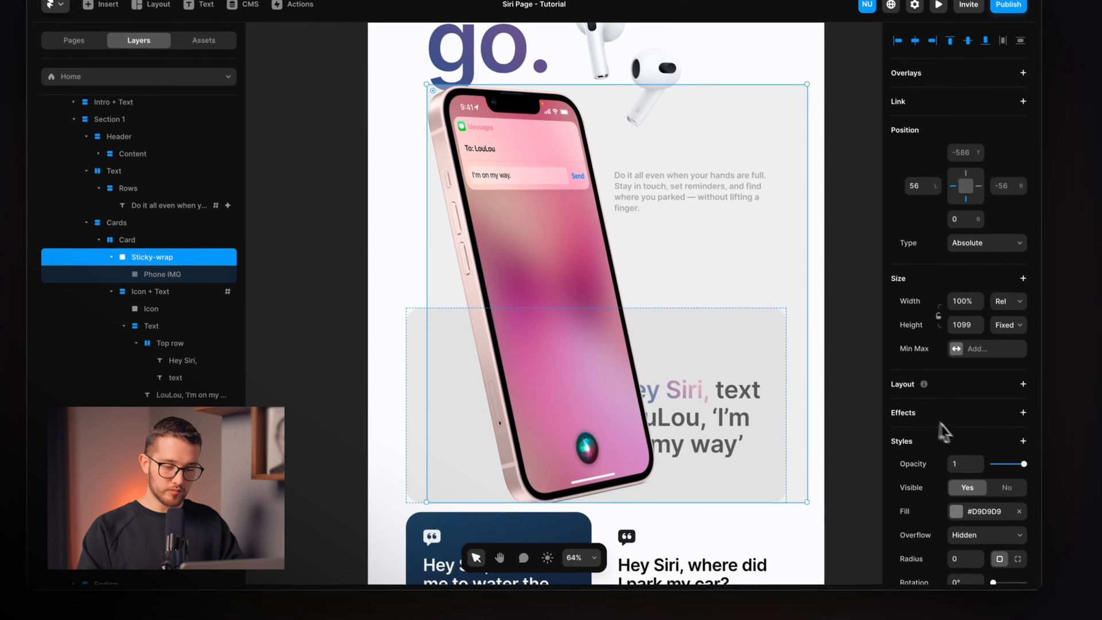
pyautogui.scroll(-5, 987, 459)
pyautogui.click(1002, 383)
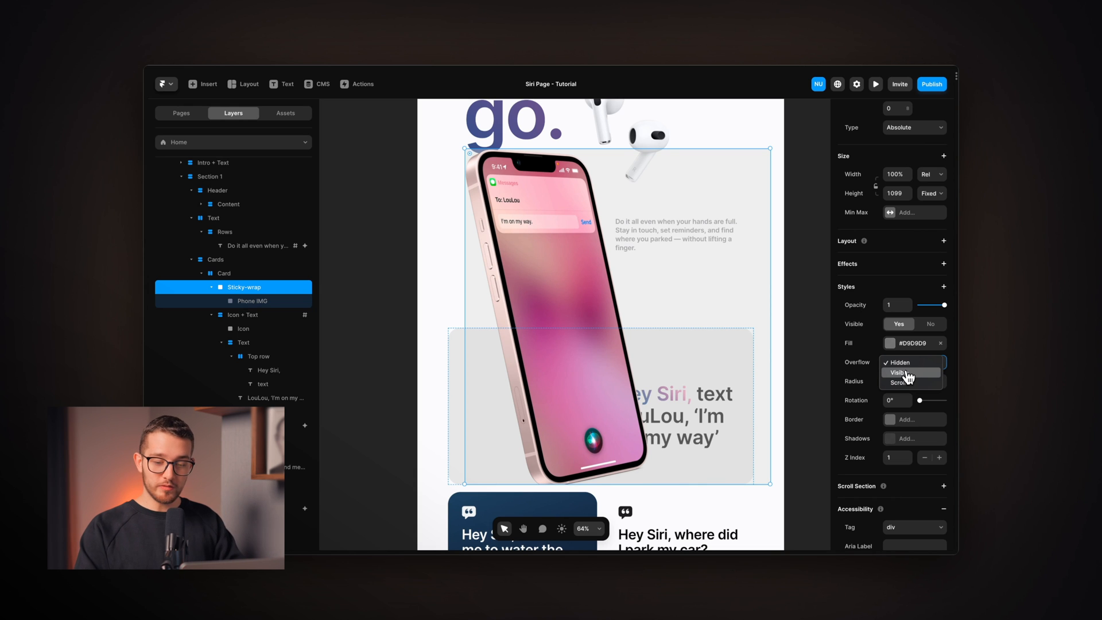
pyautogui.click(906, 374)
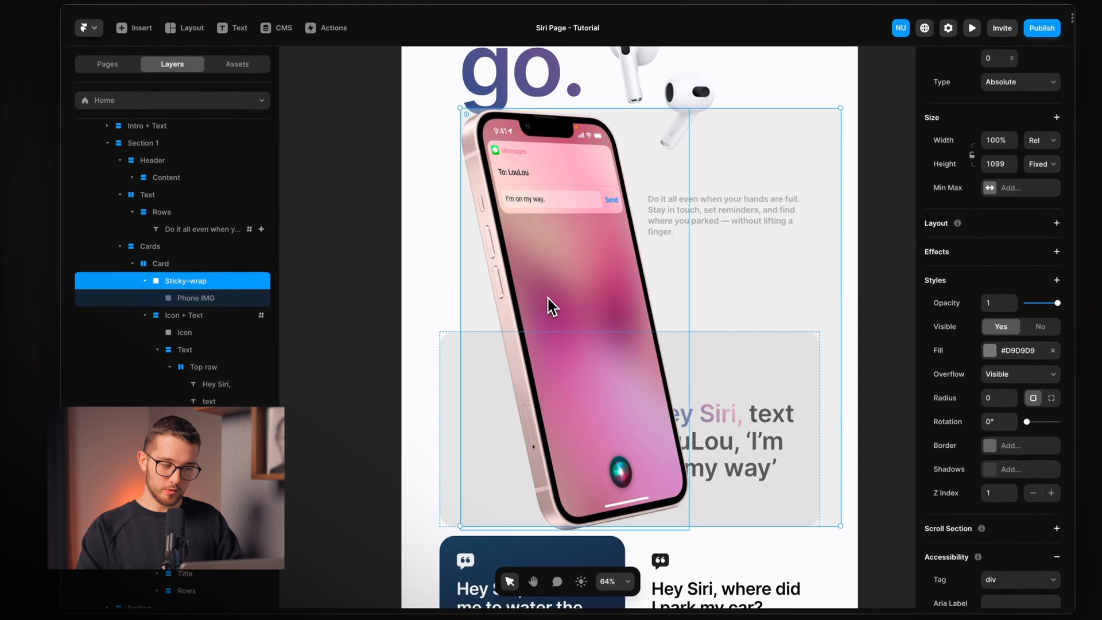
pyautogui.keyDown('shift'); pyautogui.click(202, 298); pyautogui.keyUp('shift')
pyautogui.press('super+z')
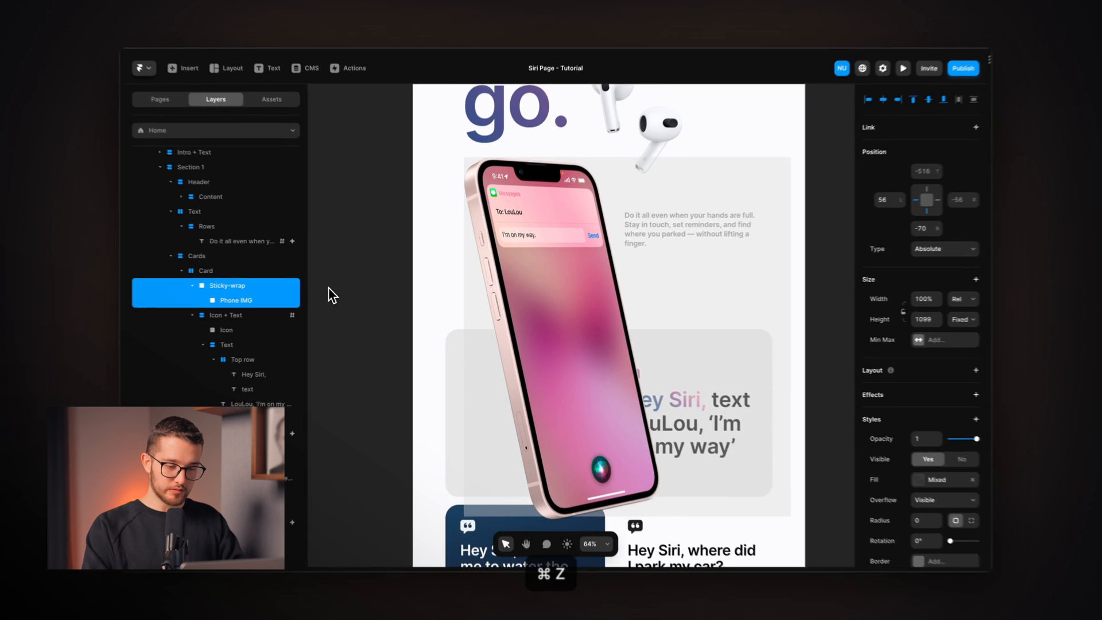
pyautogui.press('super+z')
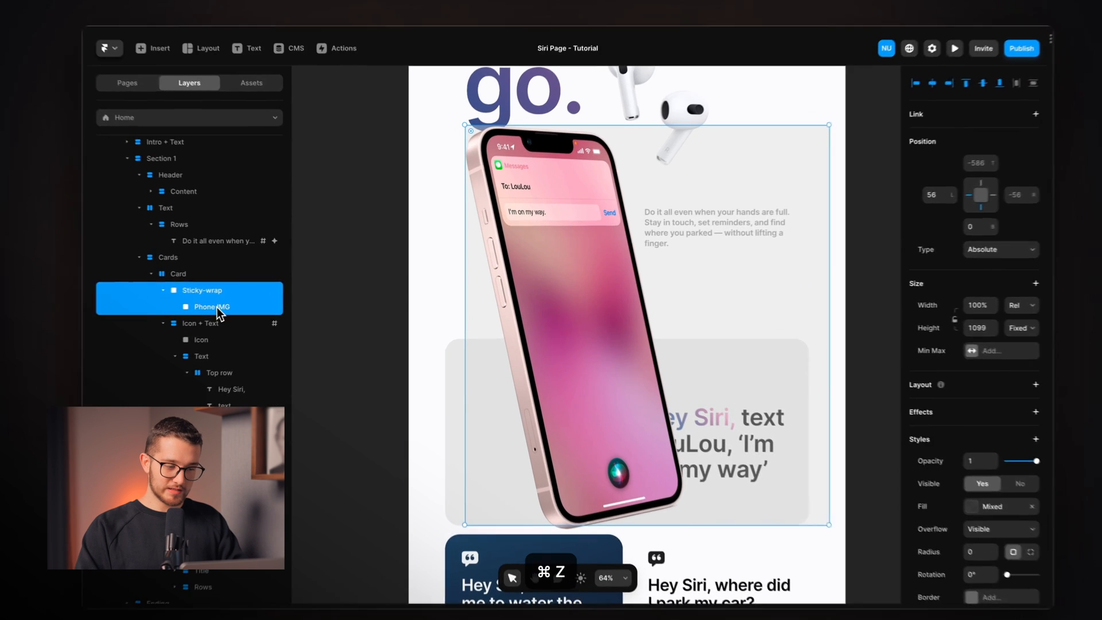
# Nudge only Phone IMG down inside Sticky-wrap to a bottom offset of -139
pyautogui.click(279, 298)
pyautogui.hotkey('shift', 'Down')
pyautogui.hotkey('shift', 'Down')
pyautogui.hotkey('shift', 'Down')
pyautogui.hotkey('shift', 'Down')
pyautogui.hotkey('shift', 'Down')
pyautogui.hotkey('shift', 'Down')
pyautogui.hotkey('shift', 'Down')
pyautogui.hotkey('shift', 'Down')
pyautogui.hotkey('shift', 'Down')
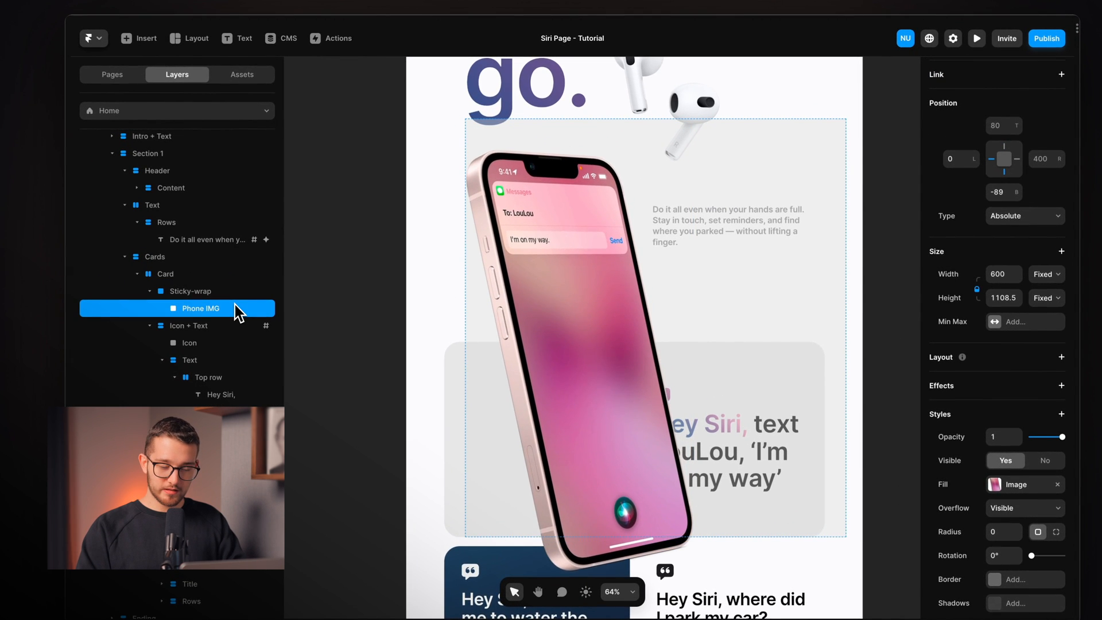
pyautogui.scroll(-2, 595, 337)
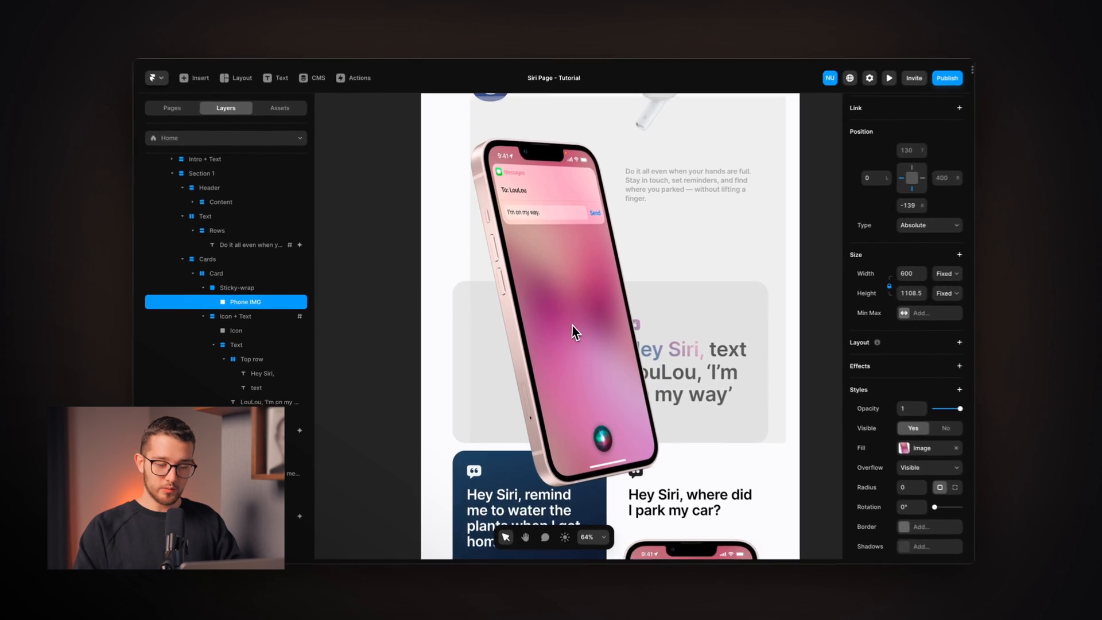
pyautogui.scroll(3, 574, 332)
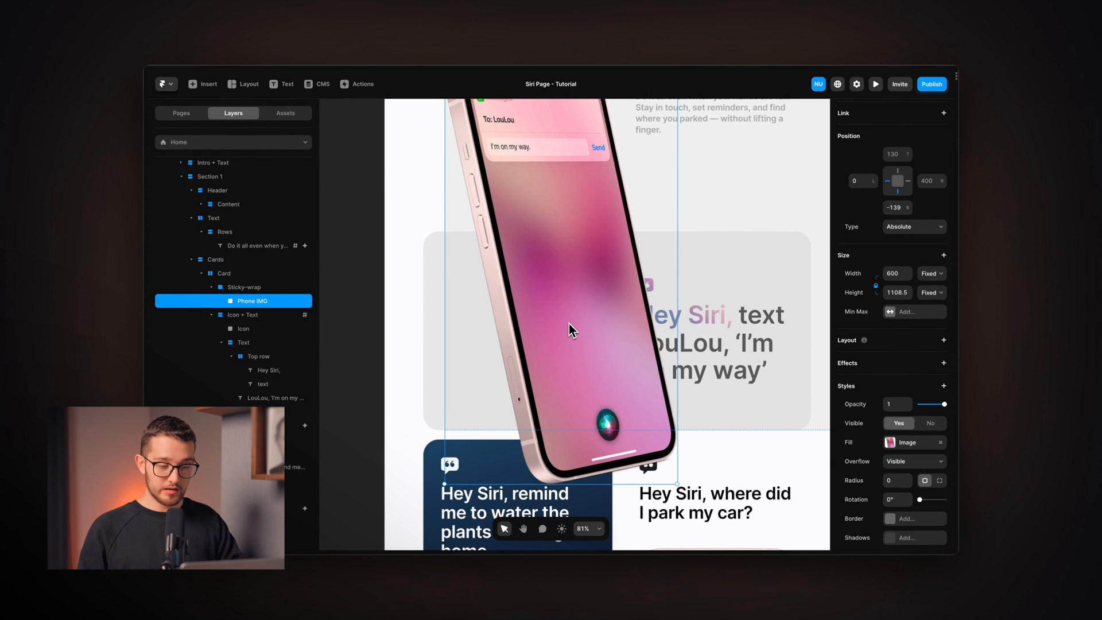
# Compare the phone's placement with the published card, and nudge Phone IMG back up to a bottom offset of -39
pyautogui.hotkey('ctrl', 'Tab')
pyautogui.scroll(-3, 569, 324)
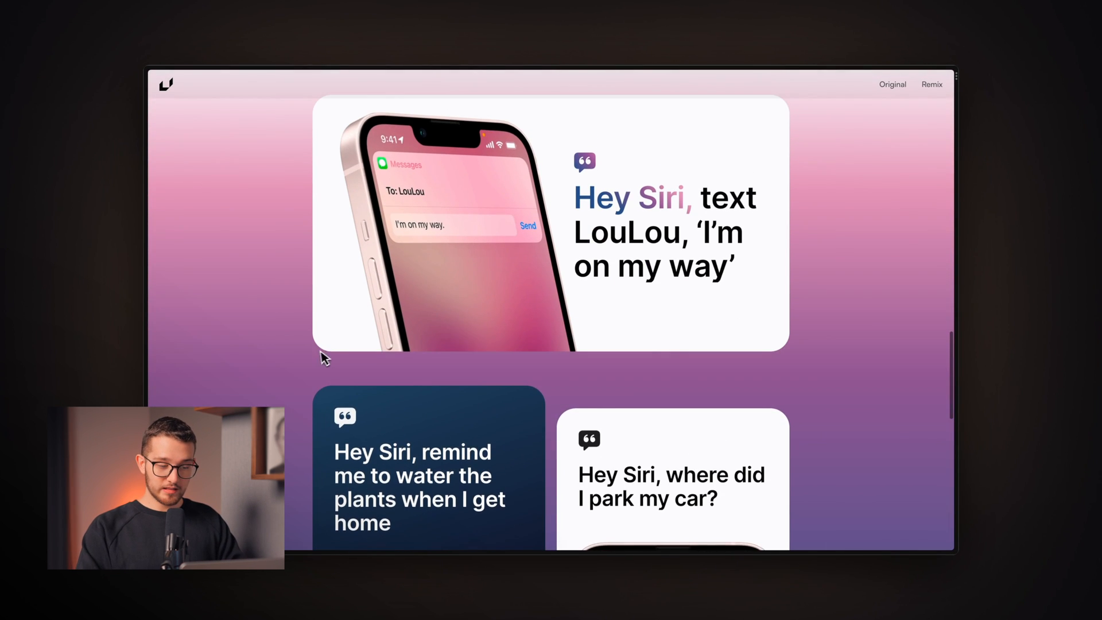
pyautogui.scroll(1, 374, 351)
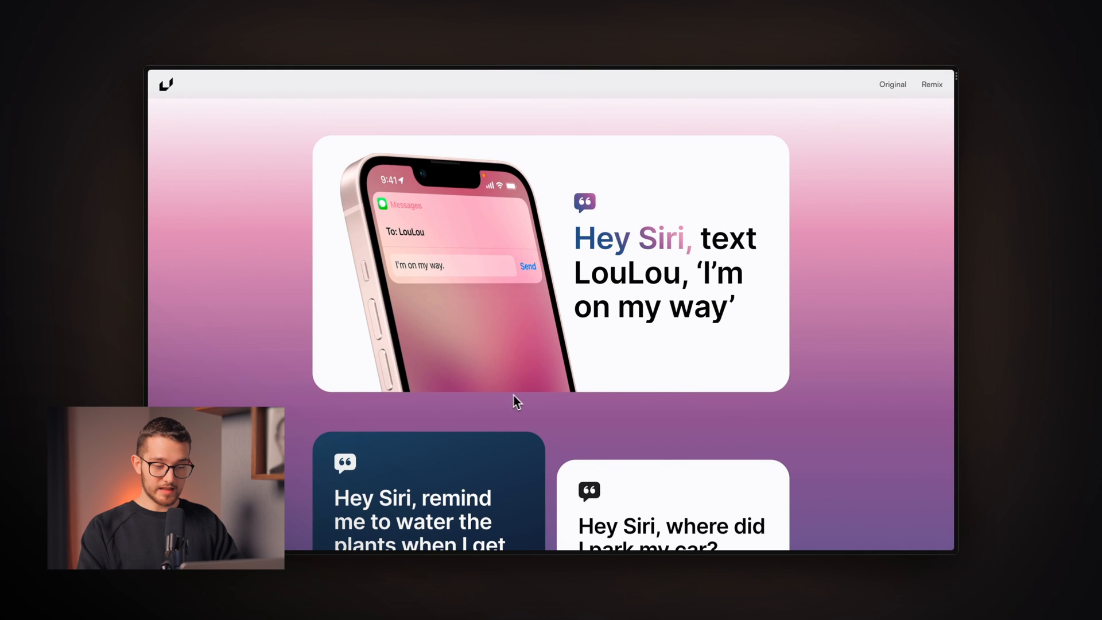
pyautogui.hotkey('ctrl', 'Tab')
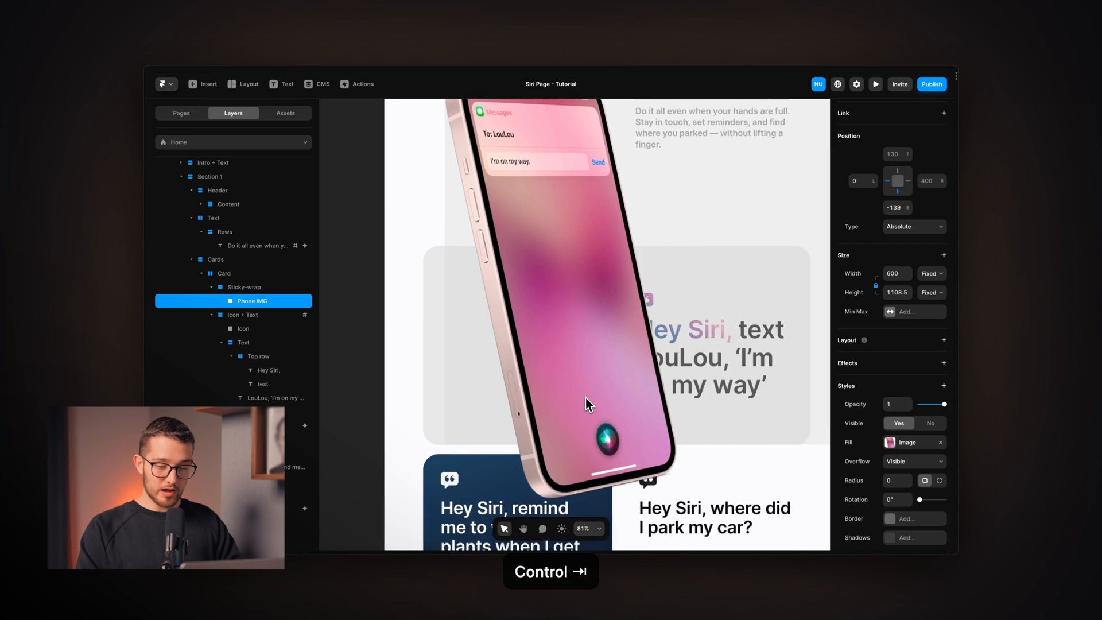
pyautogui.scroll(2, 559, 342)
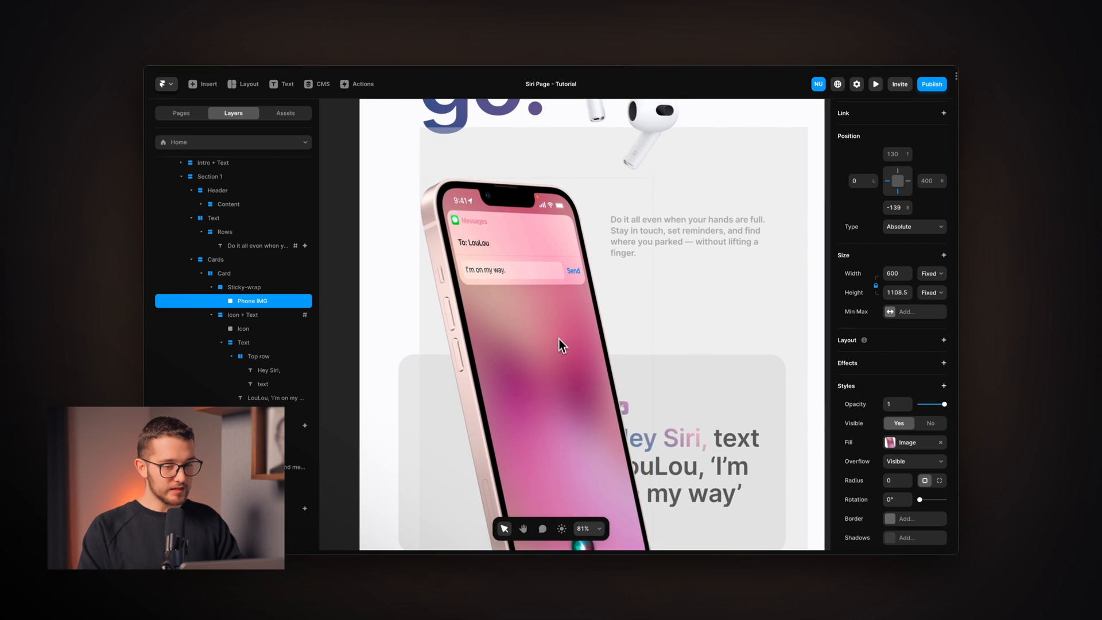
pyautogui.hotkey('shift', 'Up')
pyautogui.hotkey('shift', 'Up')
pyautogui.hotkey('shift', 'Up')
pyautogui.hotkey('shift', 'Up')
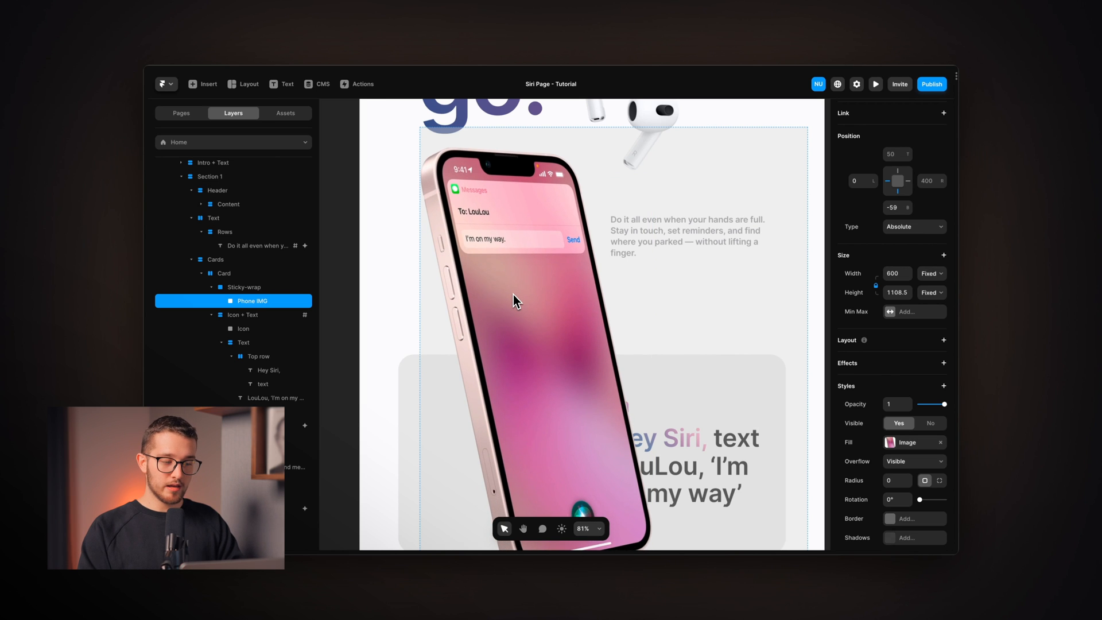
pyautogui.hotkey('shift', 'Up')
pyautogui.hotkey('shift', 'Up')
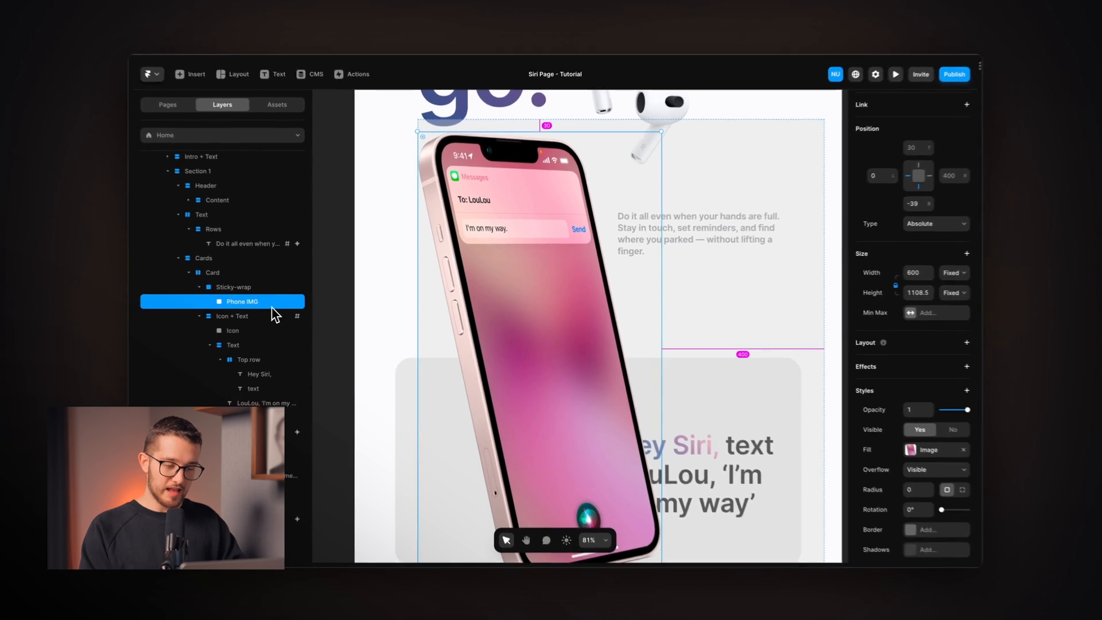
# Wrap Phone IMG in its own stack inside Sticky-wrap and name the stack "Phone mask"
pyautogui.press('super+alt+Return')
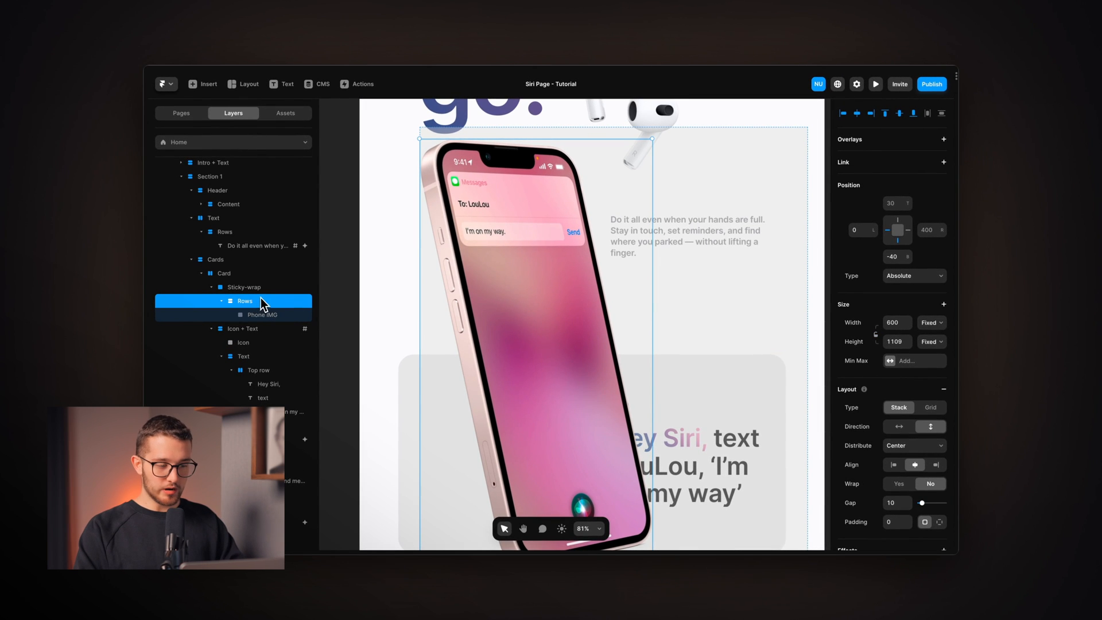
pyautogui.click(257, 314)
pyautogui.click(249, 302)
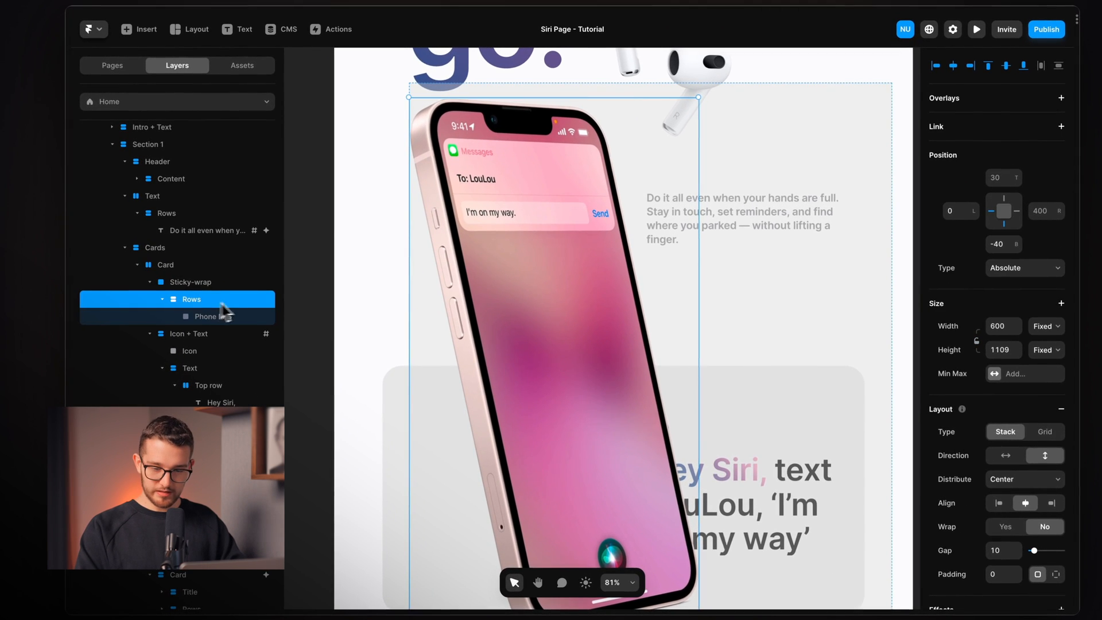
pyautogui.doubleClick(204, 304)
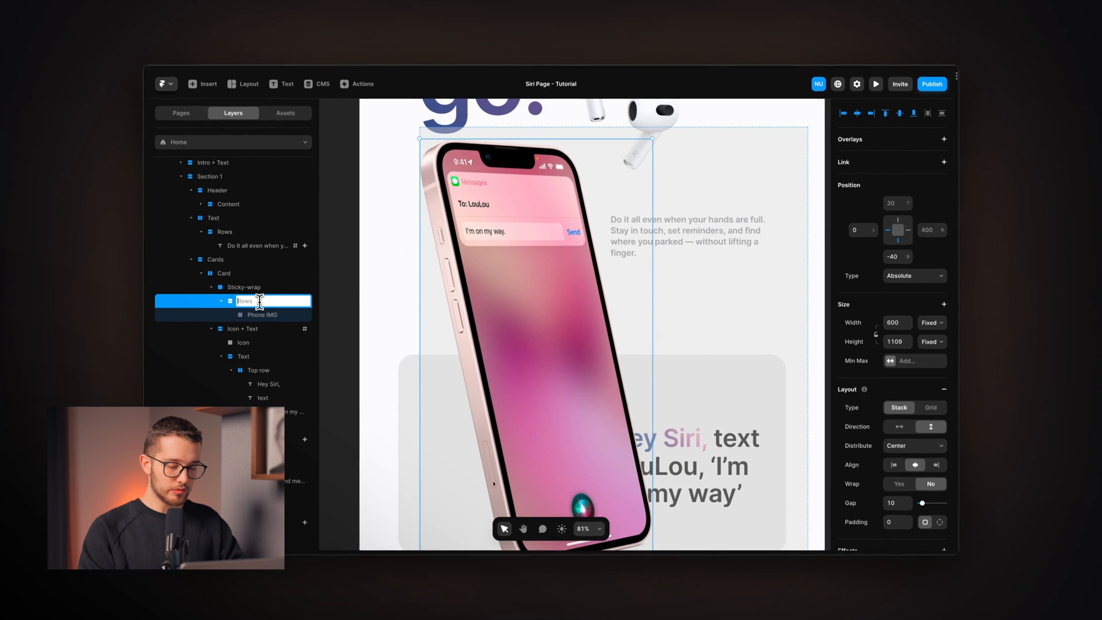
pyautogui.write('Phone mask')
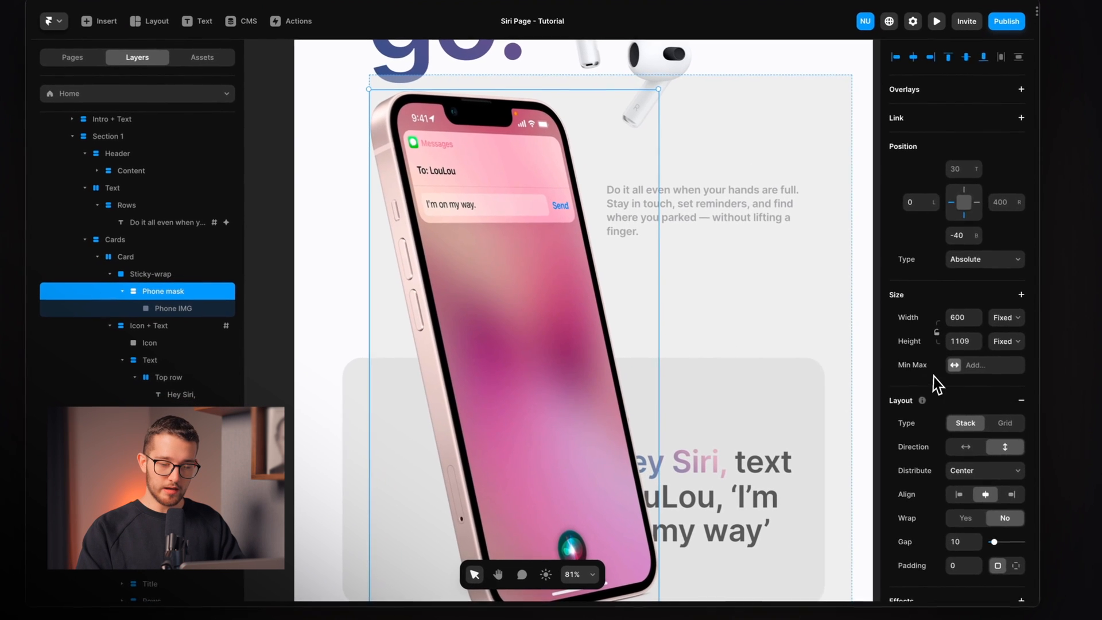
# Set the distribution of the Phone mask stack to Start
pyautogui.scroll(-3, 937, 384)
pyautogui.click(966, 287)
pyautogui.click(958, 274)
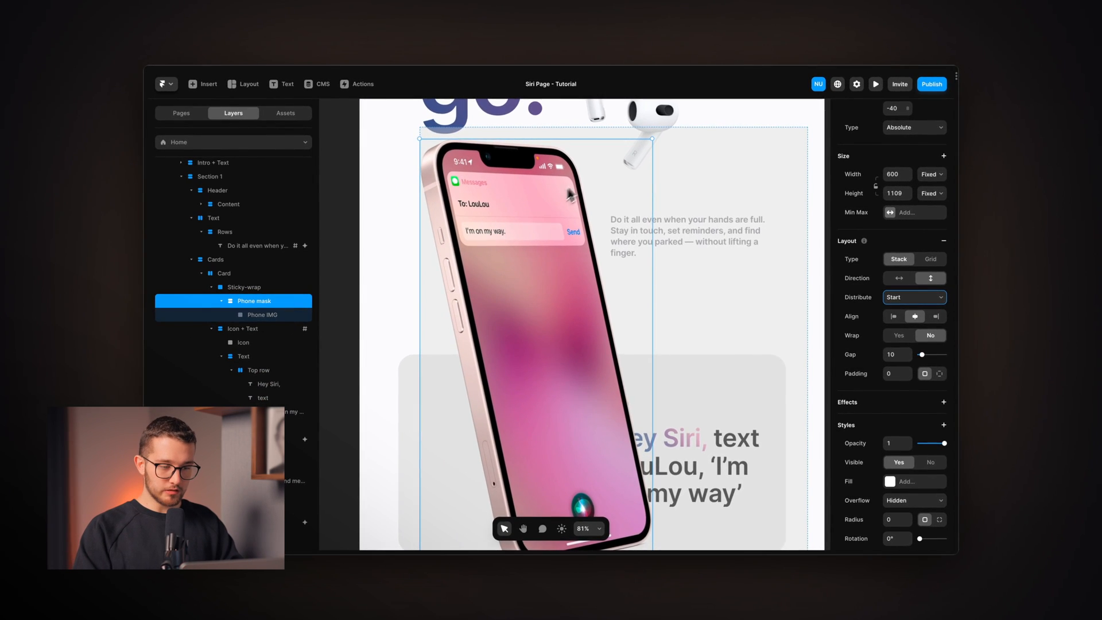
pyautogui.scroll(-1, 565, 193)
pyautogui.scroll(-3, 577, 185)
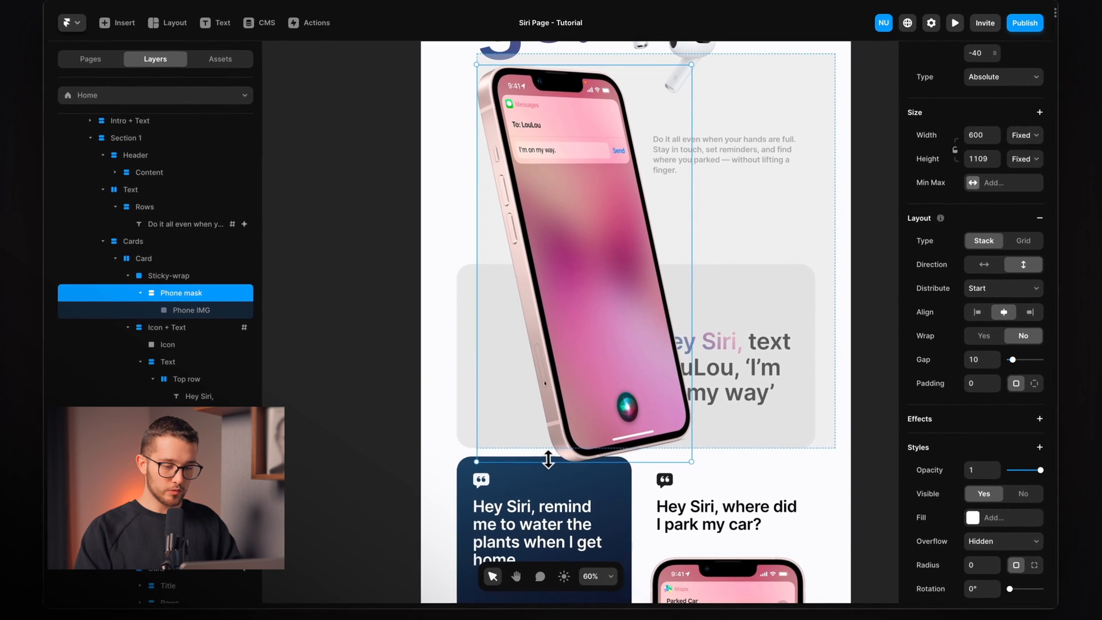
# Shorten the Phone mask stack so it crops the lower part of the phone, setting its height to 500
pyautogui.moveTo(548, 460); pyautogui.dragTo(616, 215)
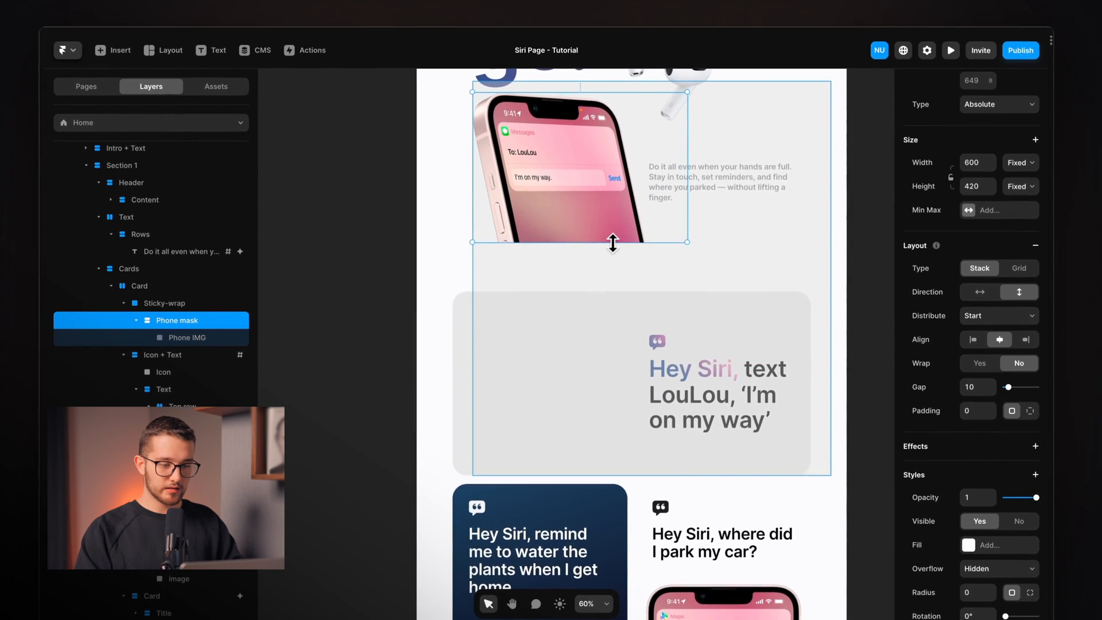
pyautogui.scroll(3, 612, 243)
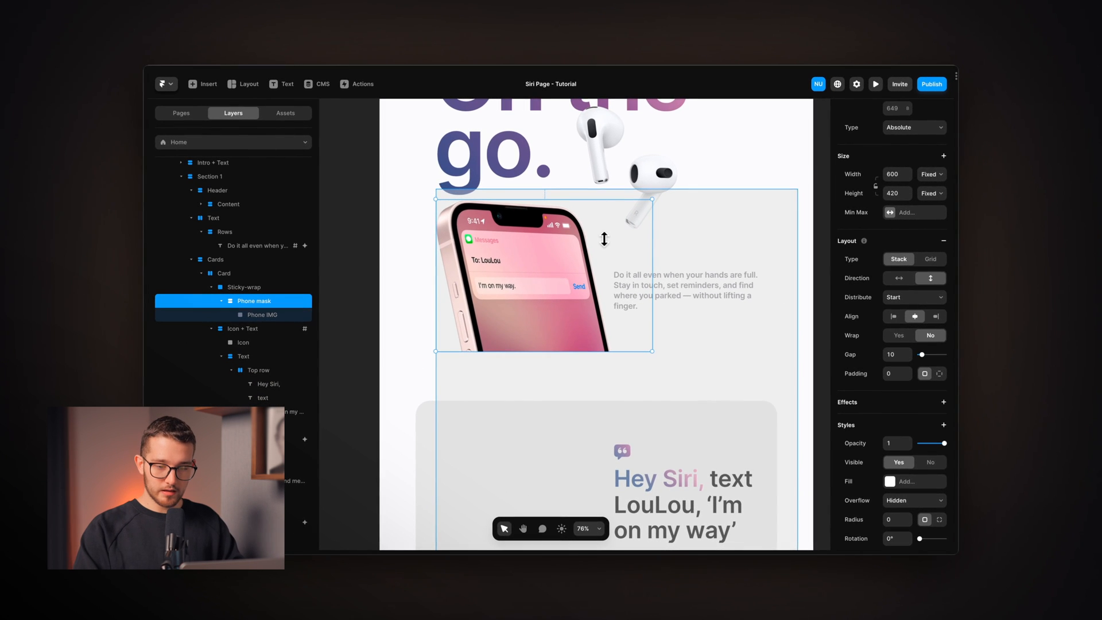
pyautogui.click(892, 218)
pyautogui.write('500')
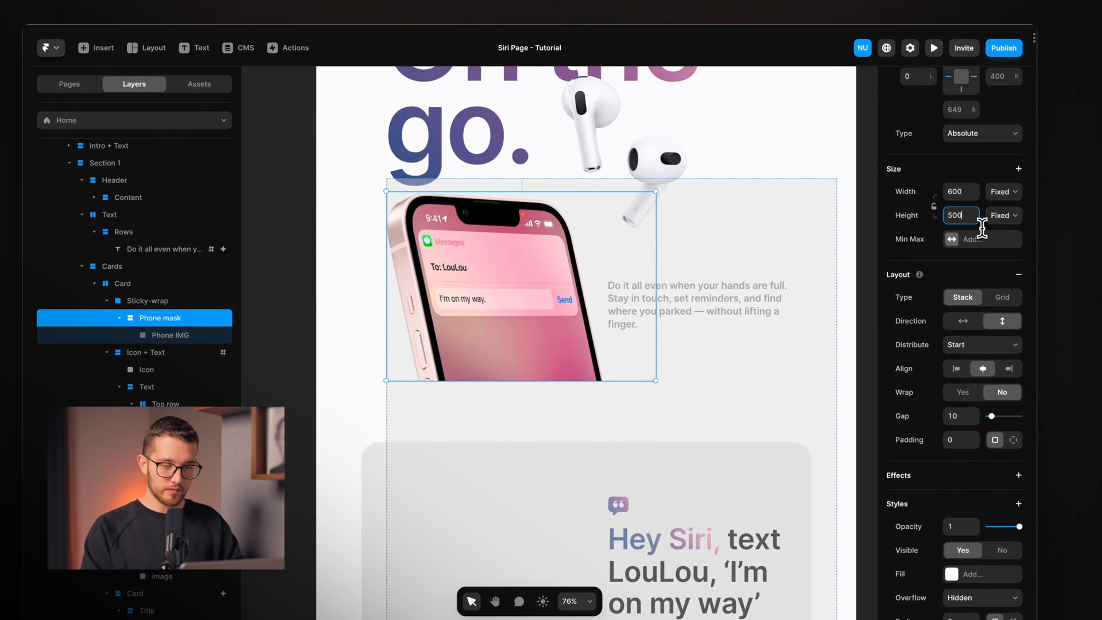
pyautogui.press('Return')
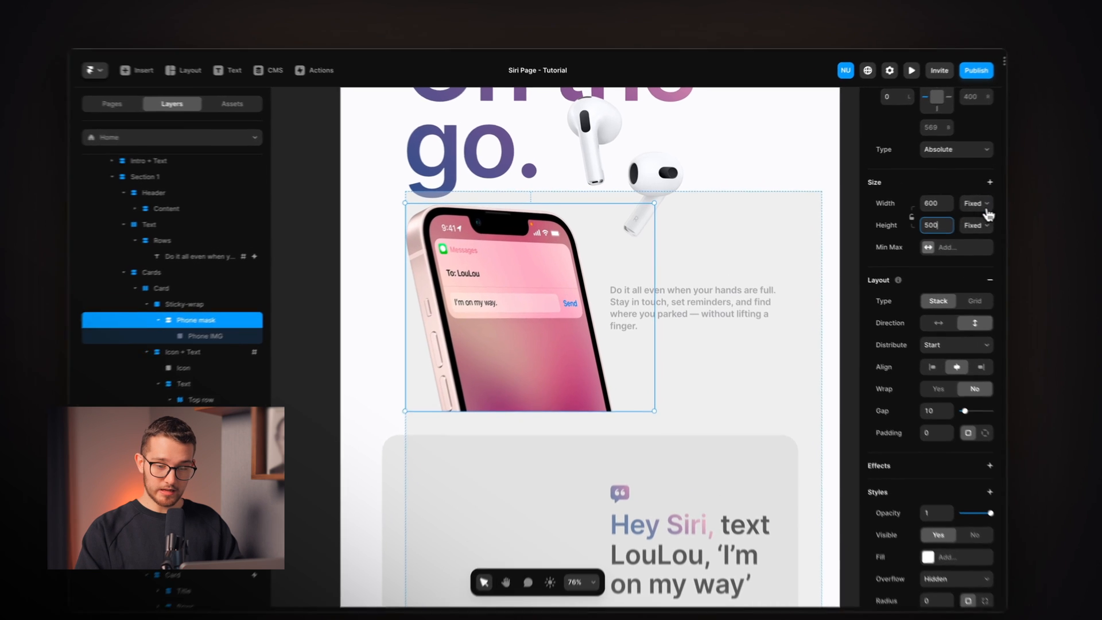
# Make the Phone mask width relative and set it to 100% of Sticky-wrap
pyautogui.click(931, 199)
pyautogui.click(923, 205)
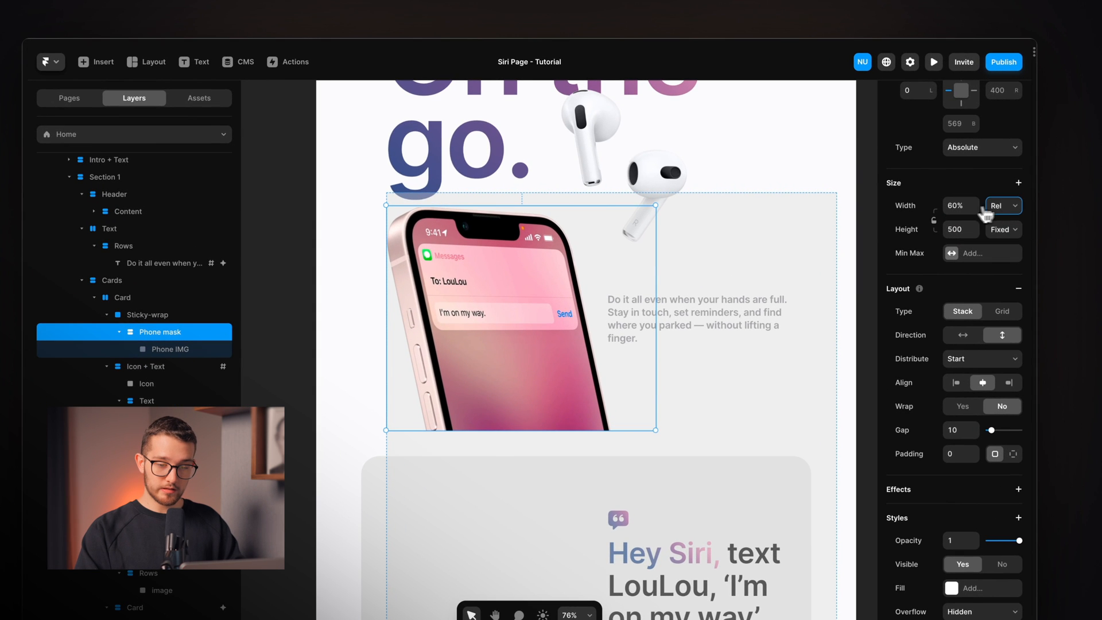
pyautogui.press('Return')
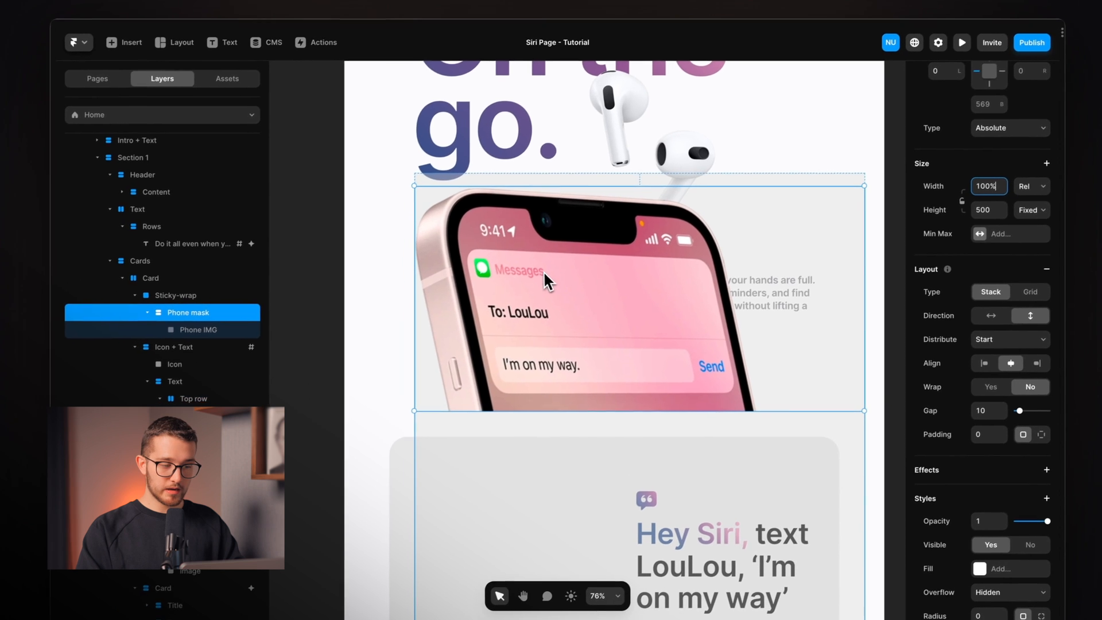
# Make the Phone IMG width relative and set it to 60% of the Phone mask
pyautogui.click(195, 349)
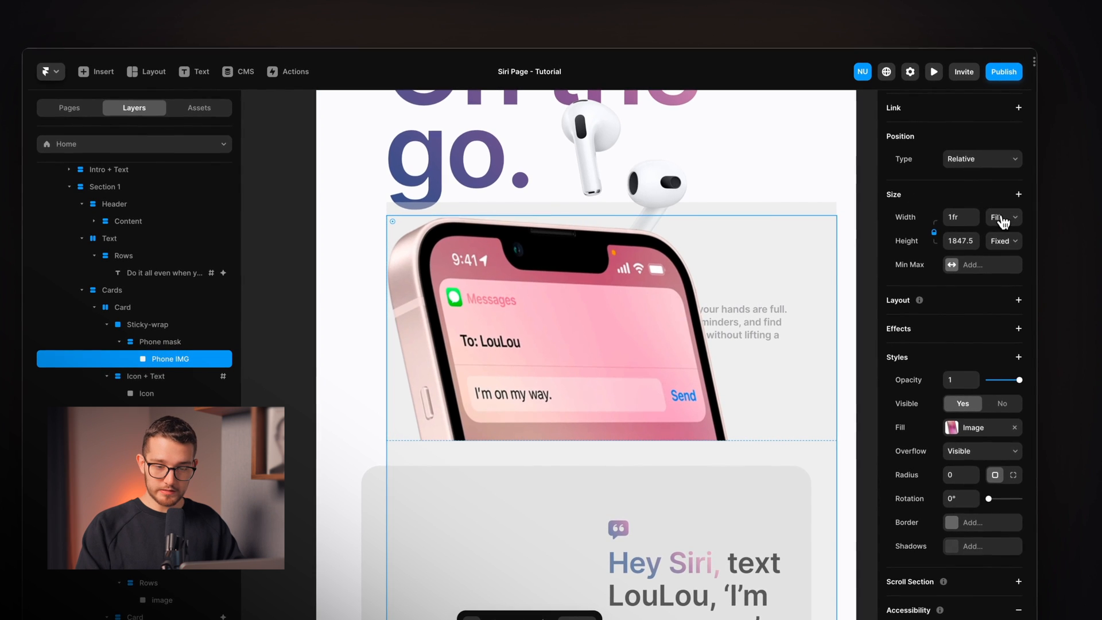
pyautogui.click(1004, 214)
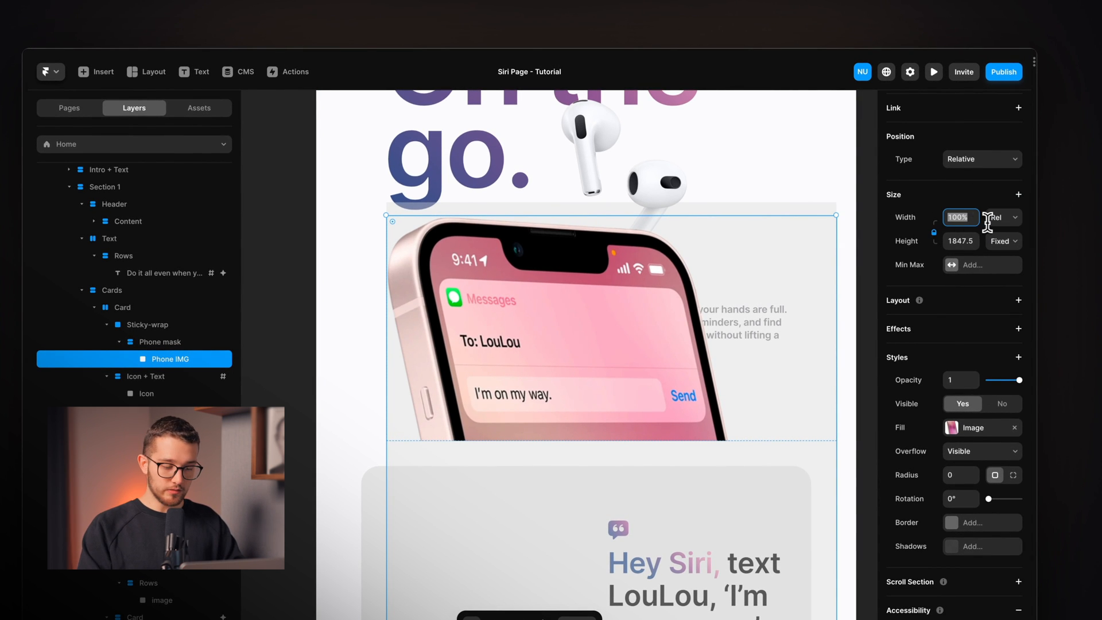
pyautogui.press('Return')
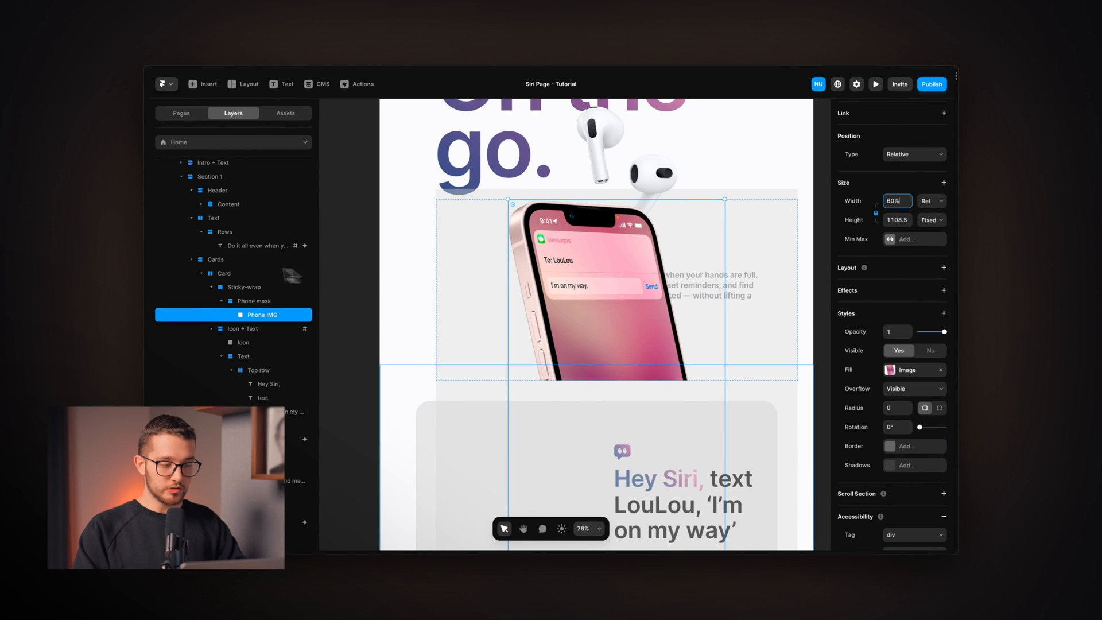
# Align the contents of the Phone mask stack to its left edge
pyautogui.click(257, 302)
pyautogui.click(290, 317)
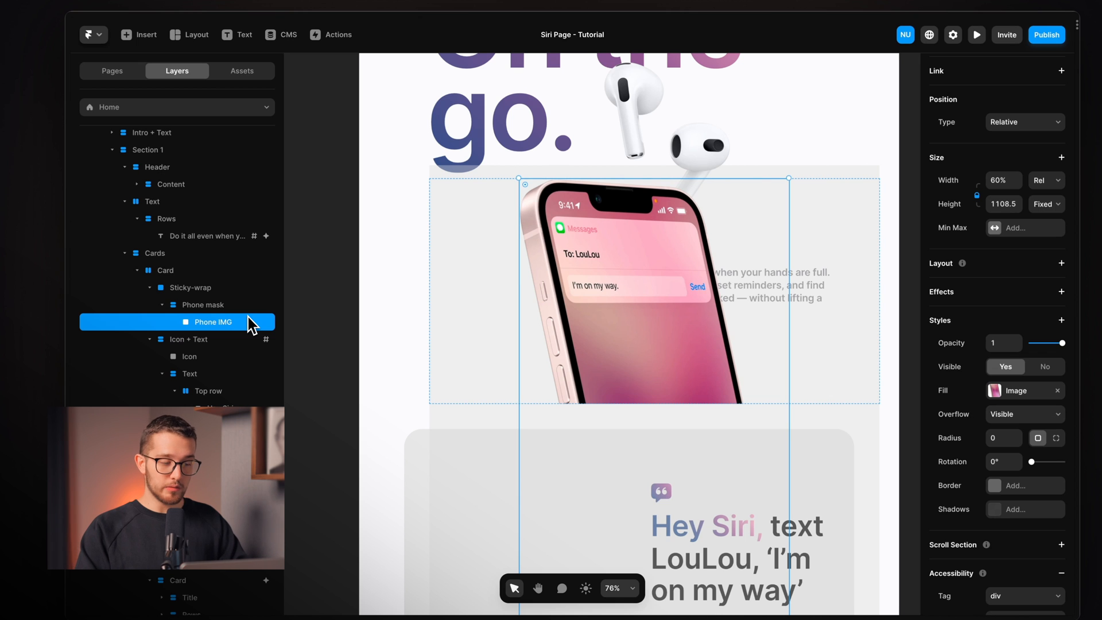
pyautogui.click(246, 306)
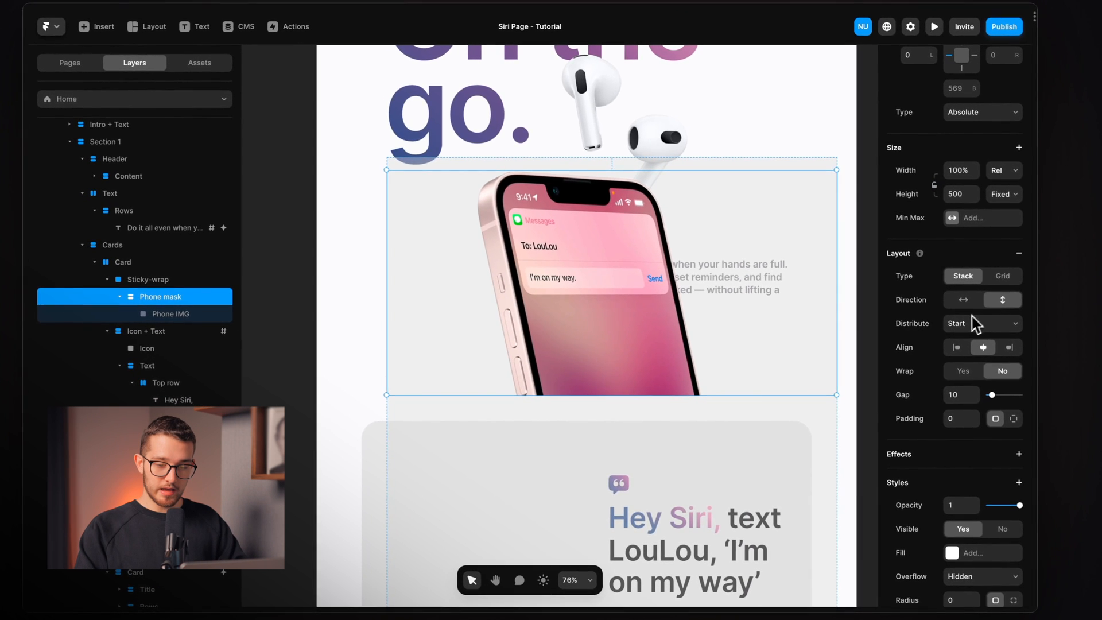
pyautogui.click(957, 346)
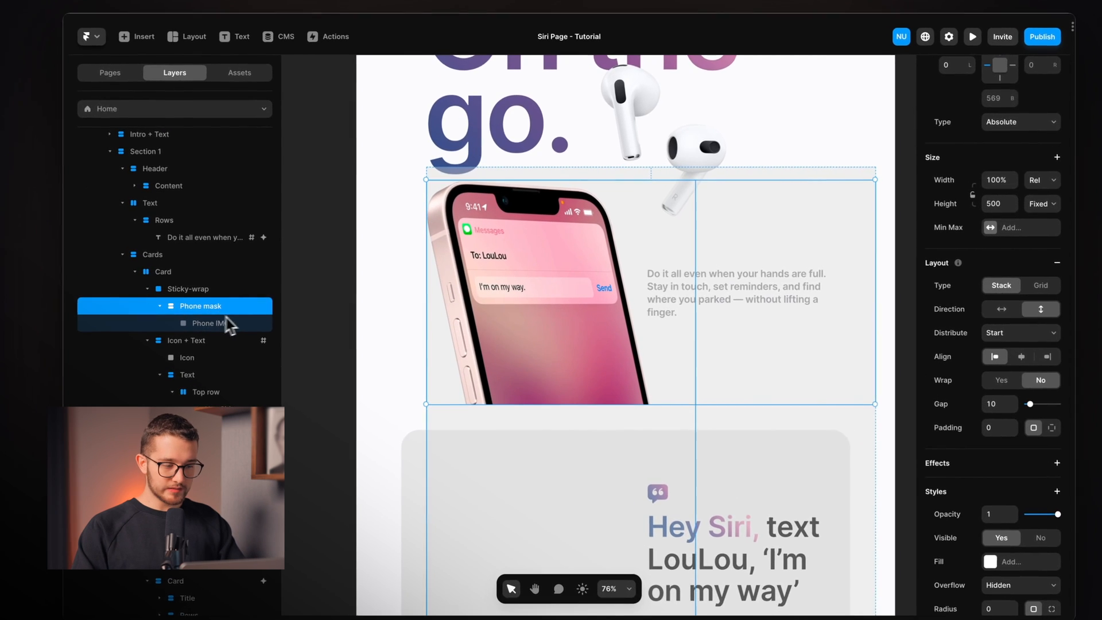
pyautogui.scroll(3, 1012, 259)
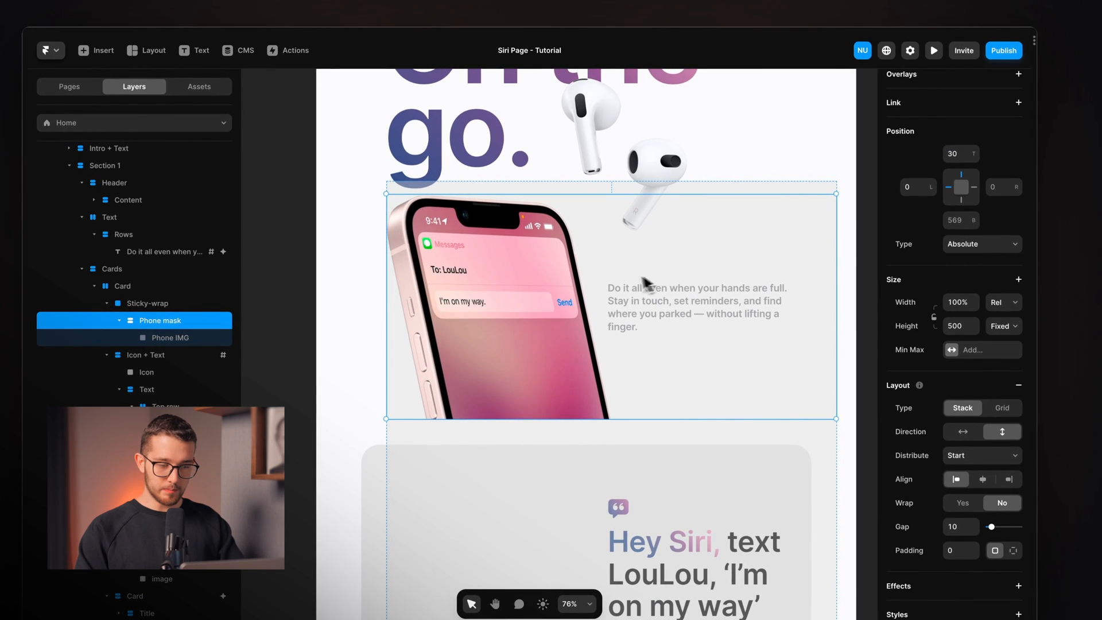
# Try repositioning Phone mask freely, undo the first move, and place it inside Sticky-wrap at top offset 40 and right offset -10
pyautogui.moveTo(555, 280); pyautogui.dragTo(571, 301)
pyautogui.press('super+z')
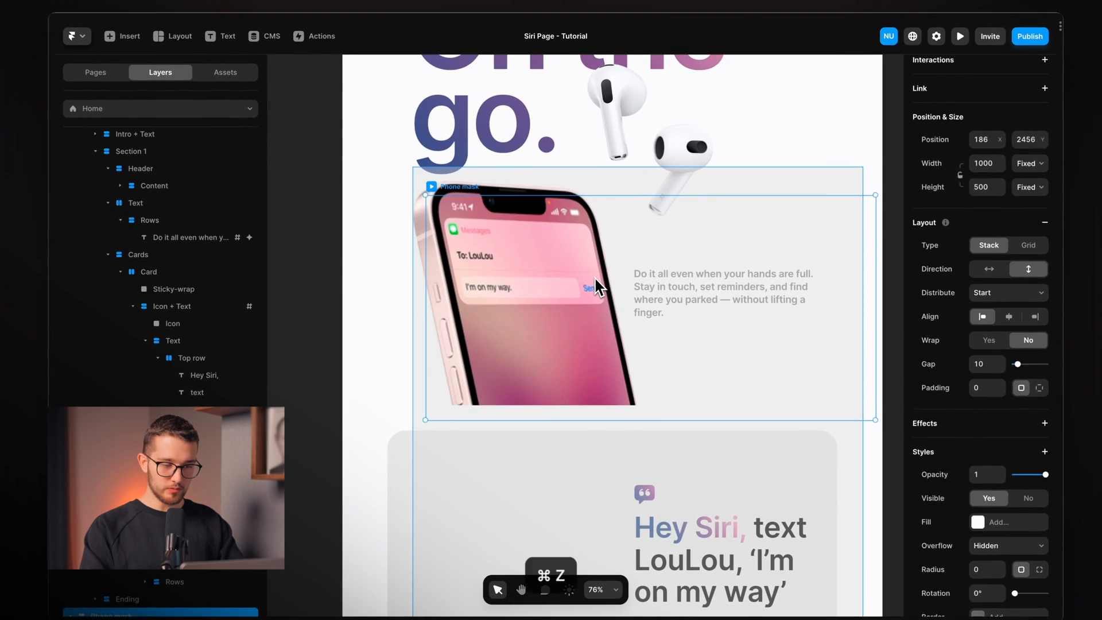
pyautogui.moveTo(642, 302); pyautogui.dragTo(617, 333)
pyautogui.click(151, 272)
pyautogui.click(167, 289)
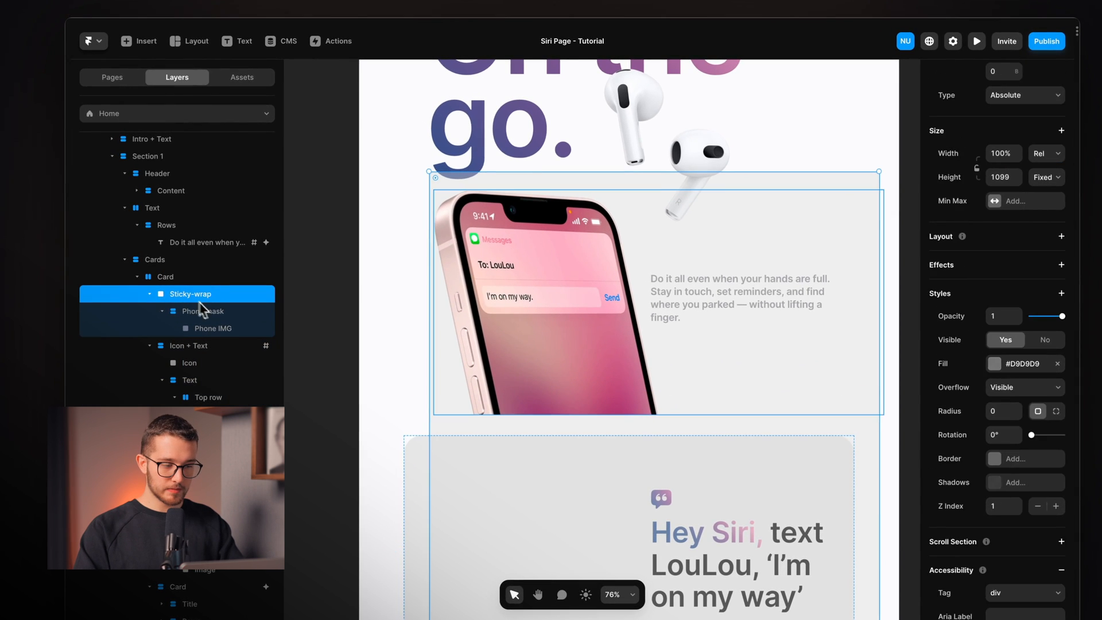
pyautogui.click(179, 305)
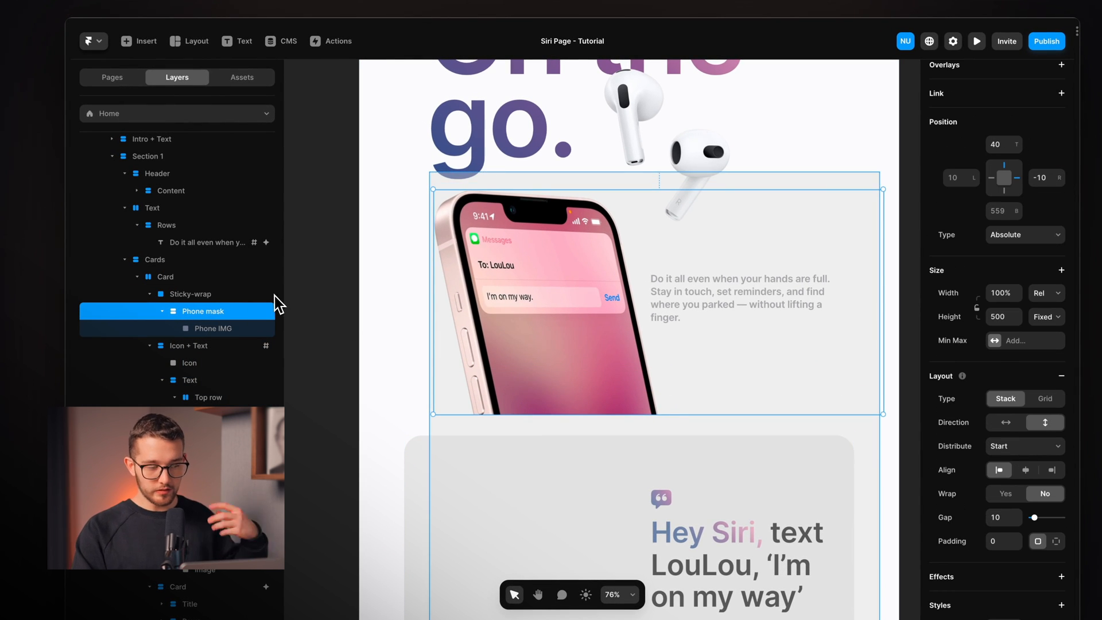
# Add a stack layout to Sticky-wrap and set its distribution to Start so Phone mask sits at the upper edge
pyautogui.click(238, 294)
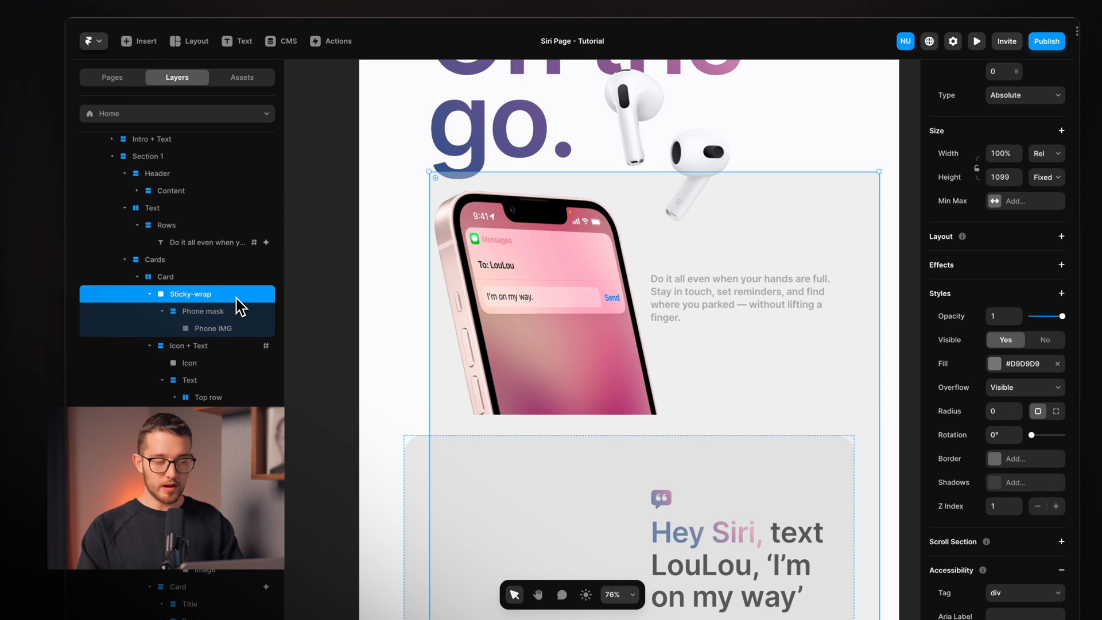
pyautogui.click(1061, 236)
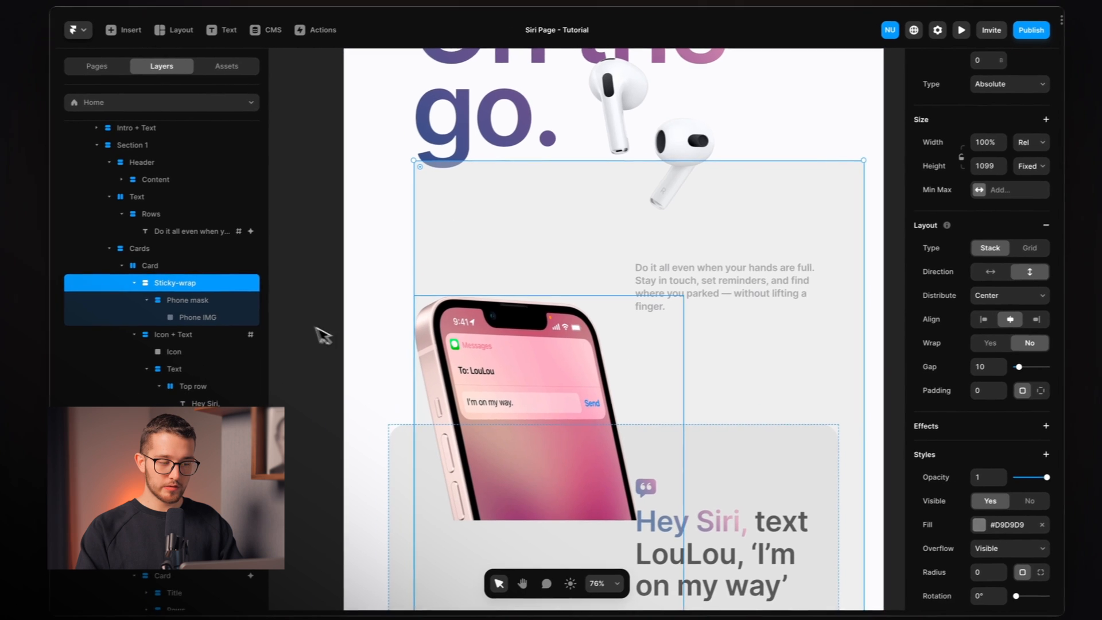
pyautogui.click(160, 304)
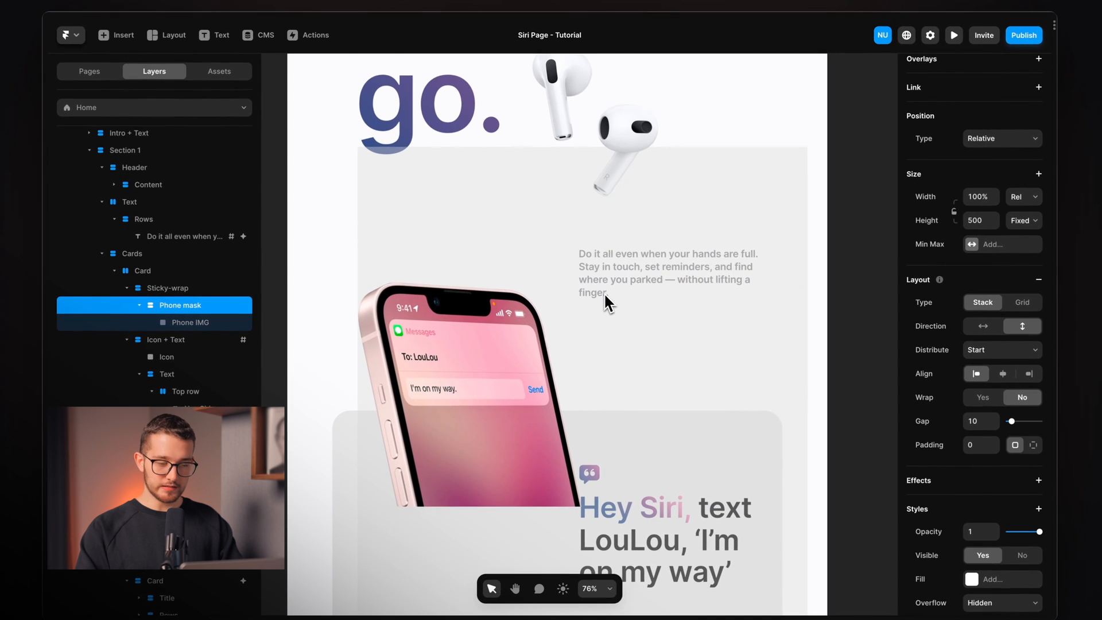
pyautogui.scroll(-2, 502, 301)
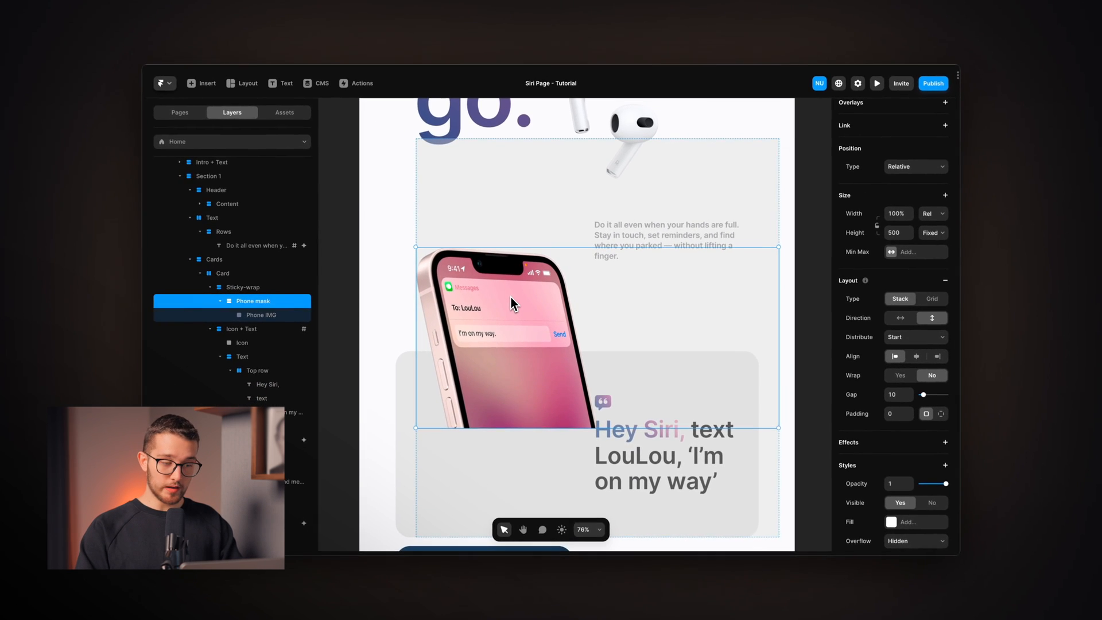
pyautogui.click(261, 287)
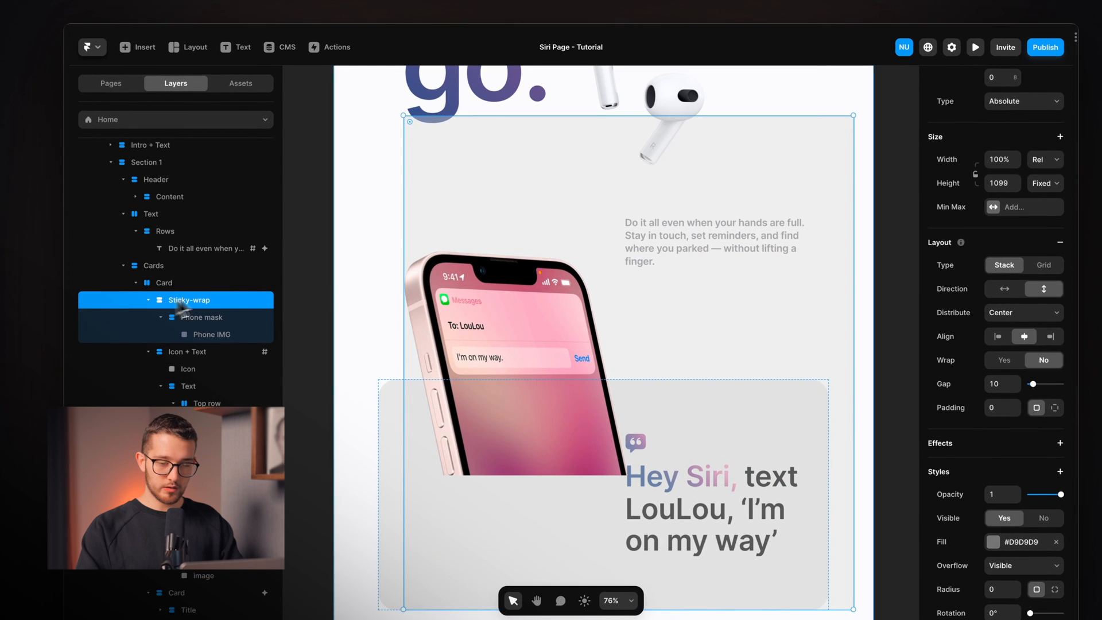
pyautogui.click(1004, 313)
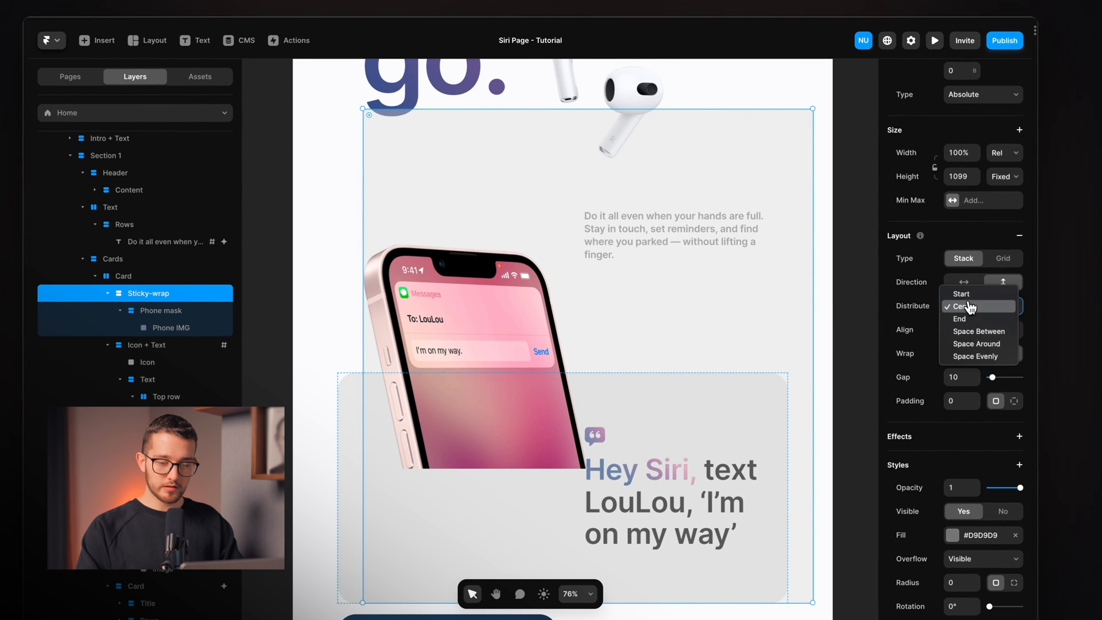
pyautogui.click(970, 296)
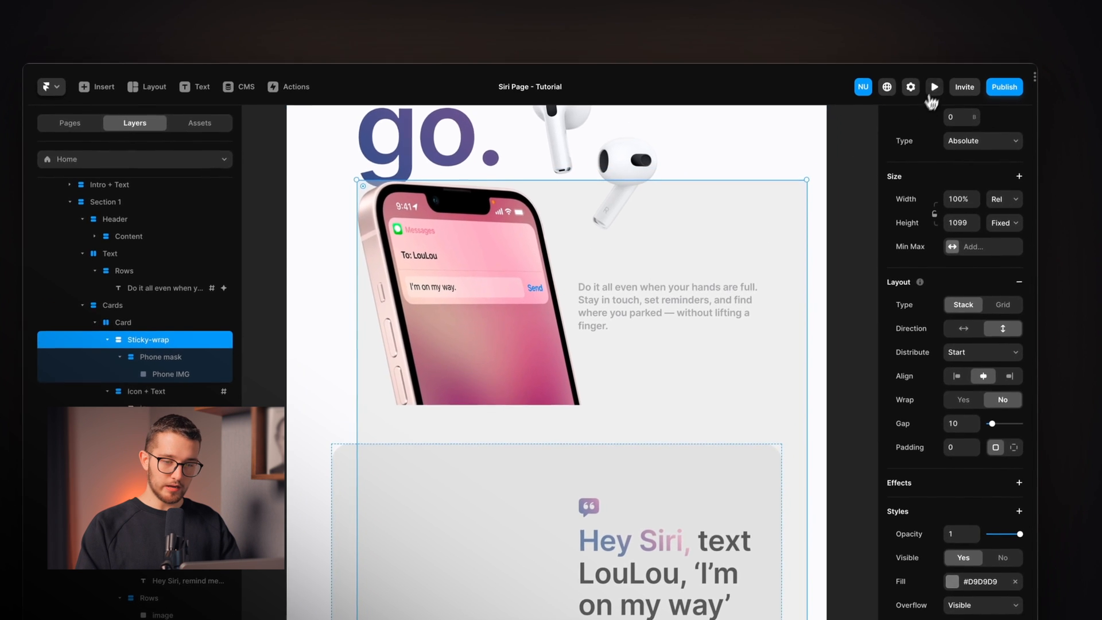
# Preview the page and examine how the masked phone scrolls relative to the message card in Section 1
pyautogui.click(952, 32)
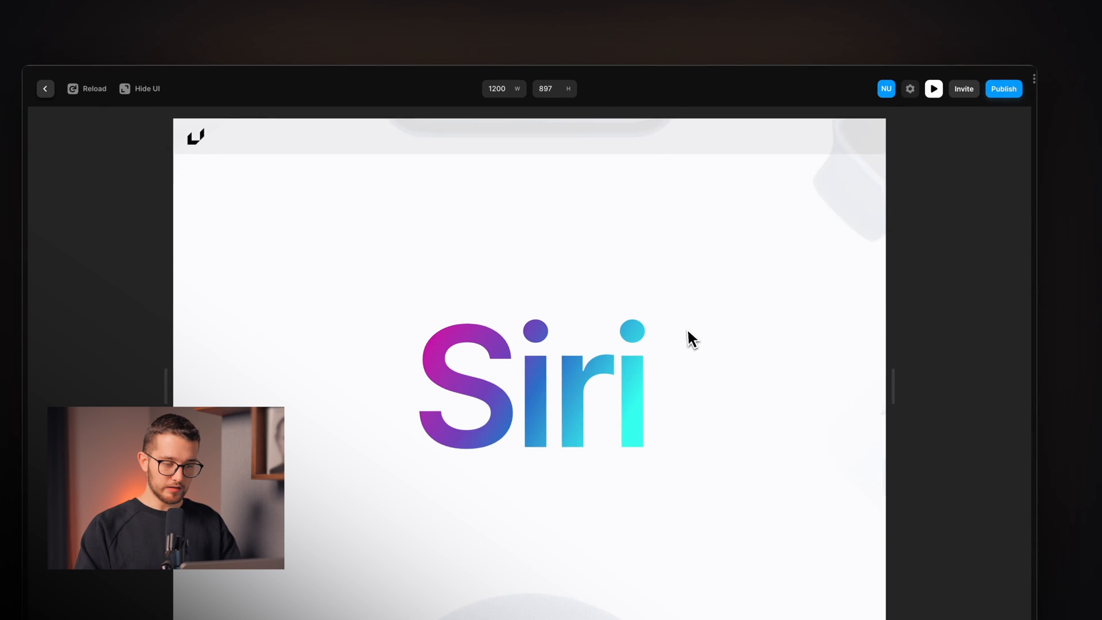
pyautogui.scroll(-10, 692, 338)
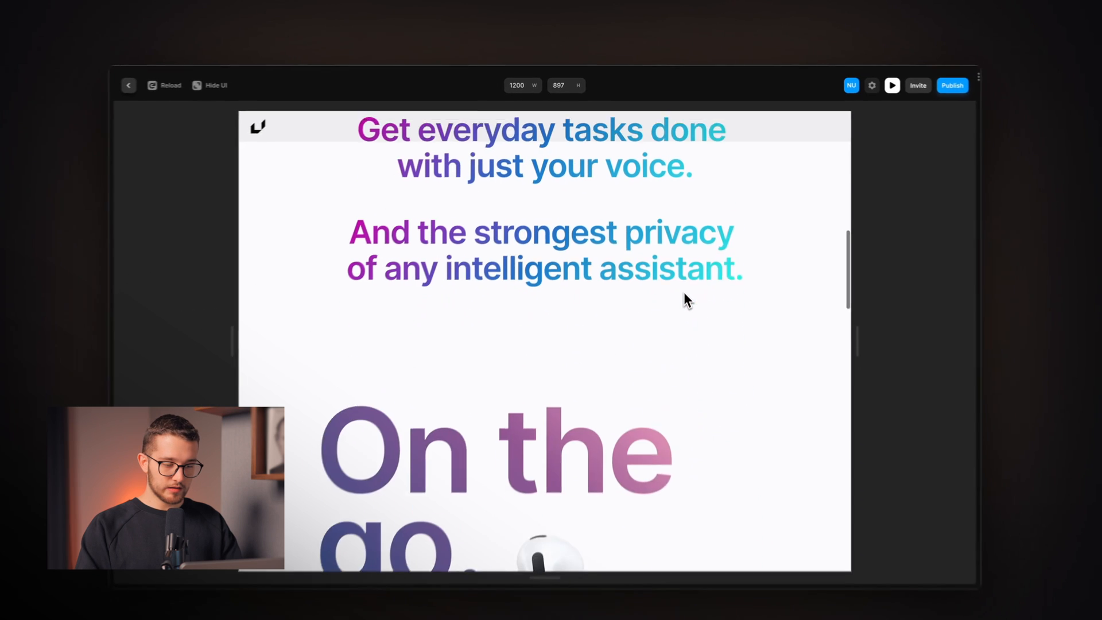
pyautogui.scroll(-6, 684, 294)
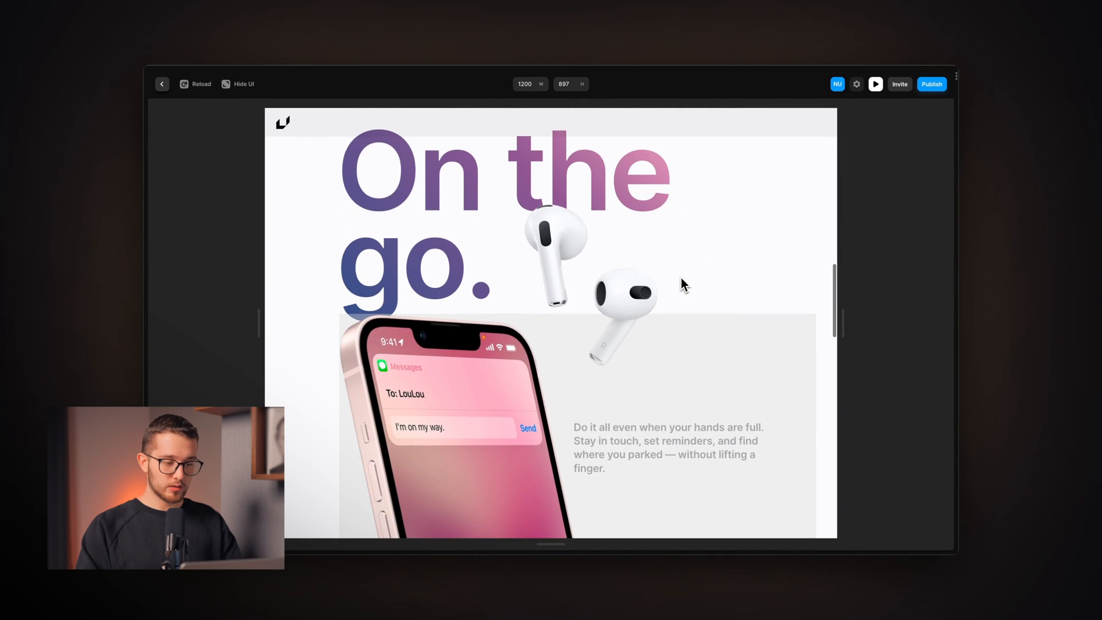
pyautogui.scroll(1, 521, 295)
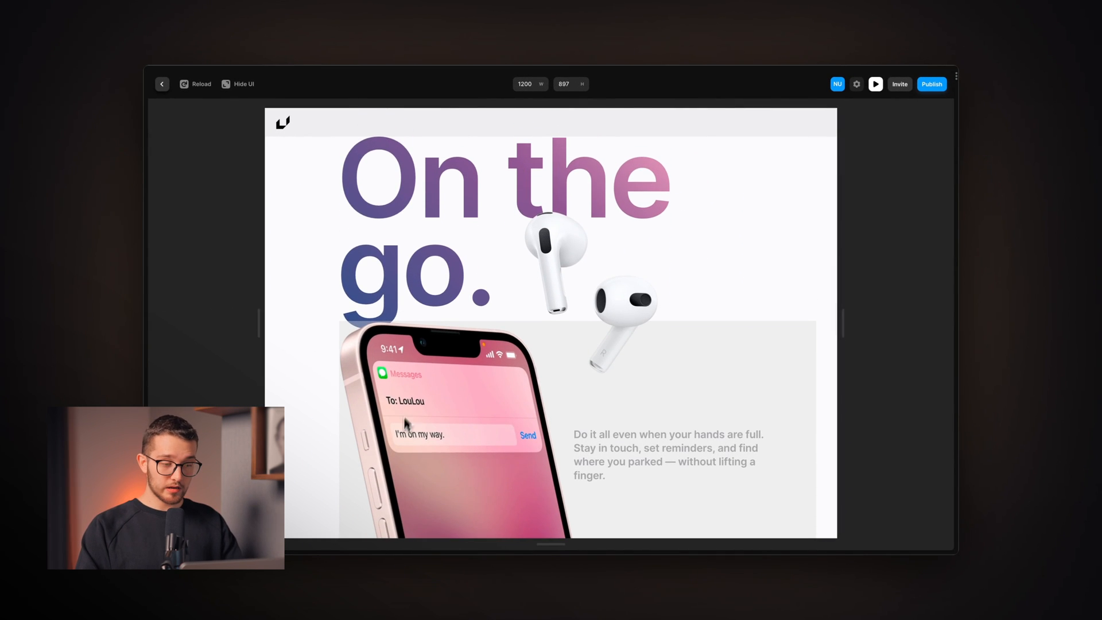
pyautogui.scroll(-10, 424, 396)
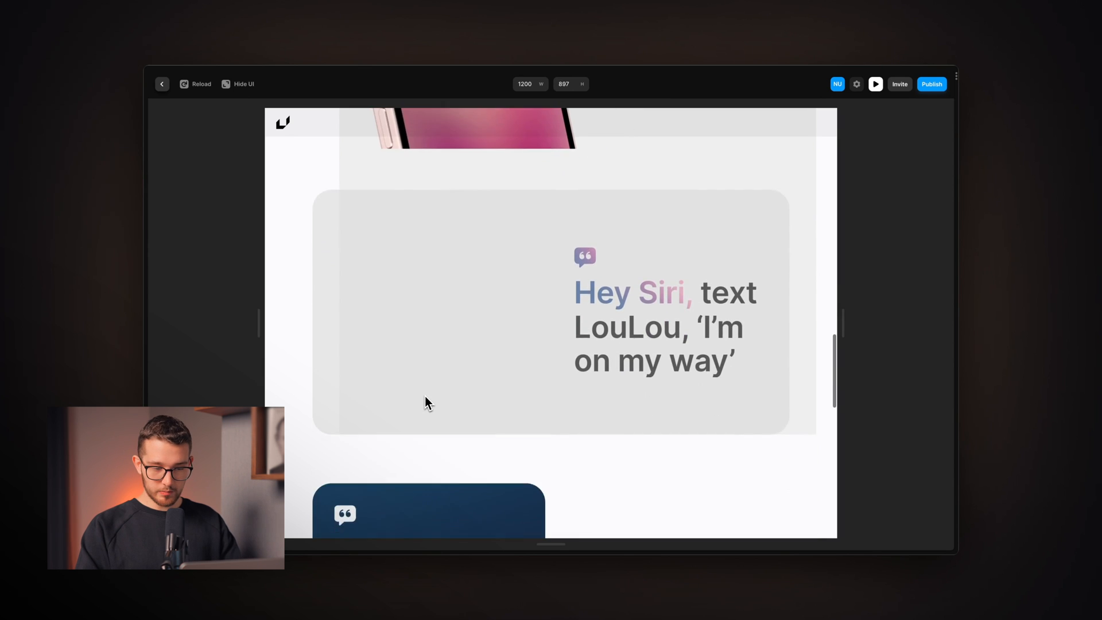
pyautogui.scroll(10, 424, 396)
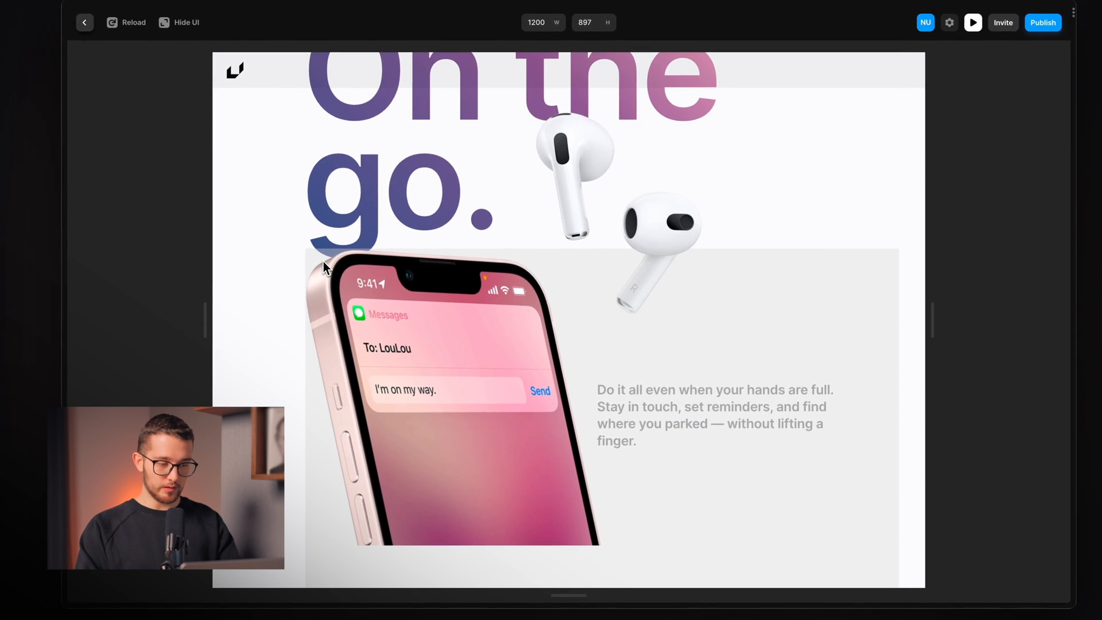
# Outline the Phone mask area in the preview, and examine the path from the phone down to the card below
pyautogui.moveTo(306, 251); pyautogui.dragTo(696, 541)
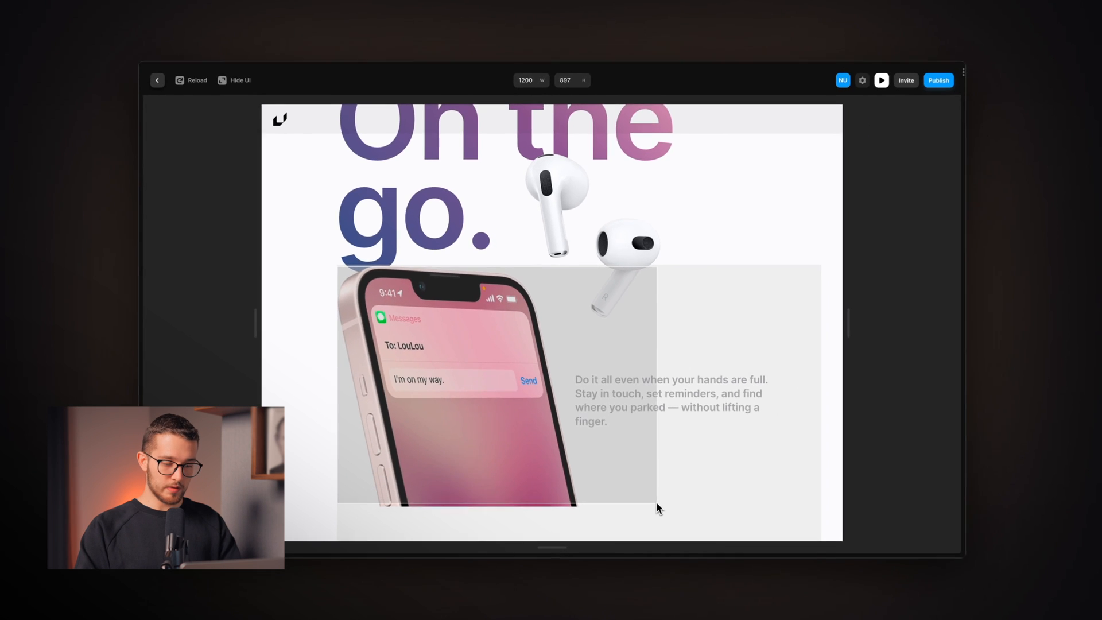
pyautogui.moveTo(657, 504); pyautogui.dragTo(660, 510)
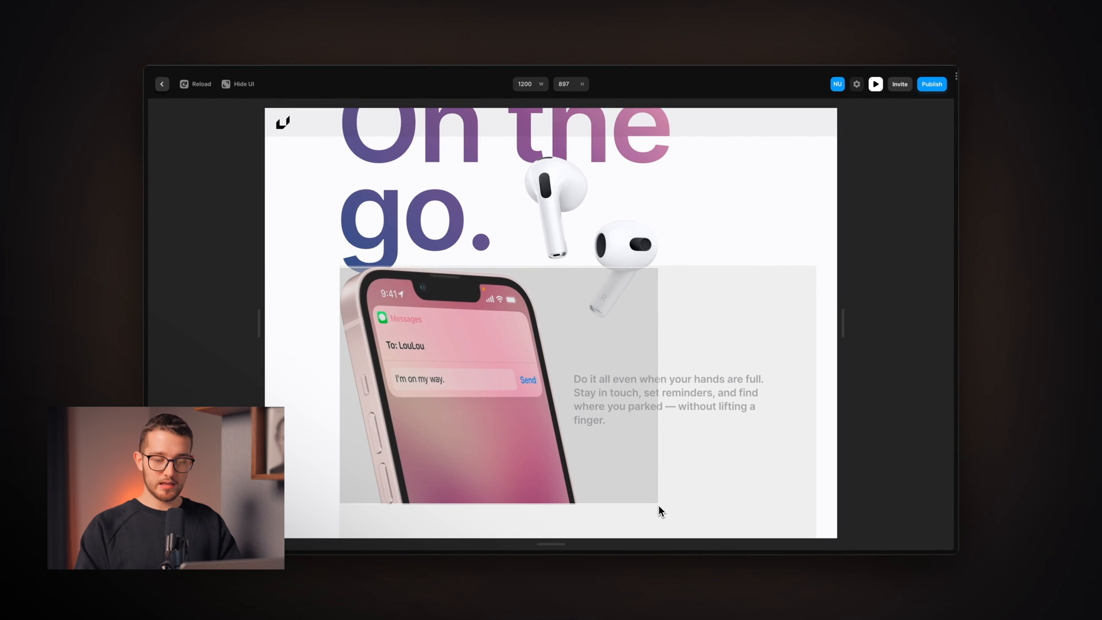
pyautogui.moveTo(658, 504); pyautogui.dragTo(657, 509)
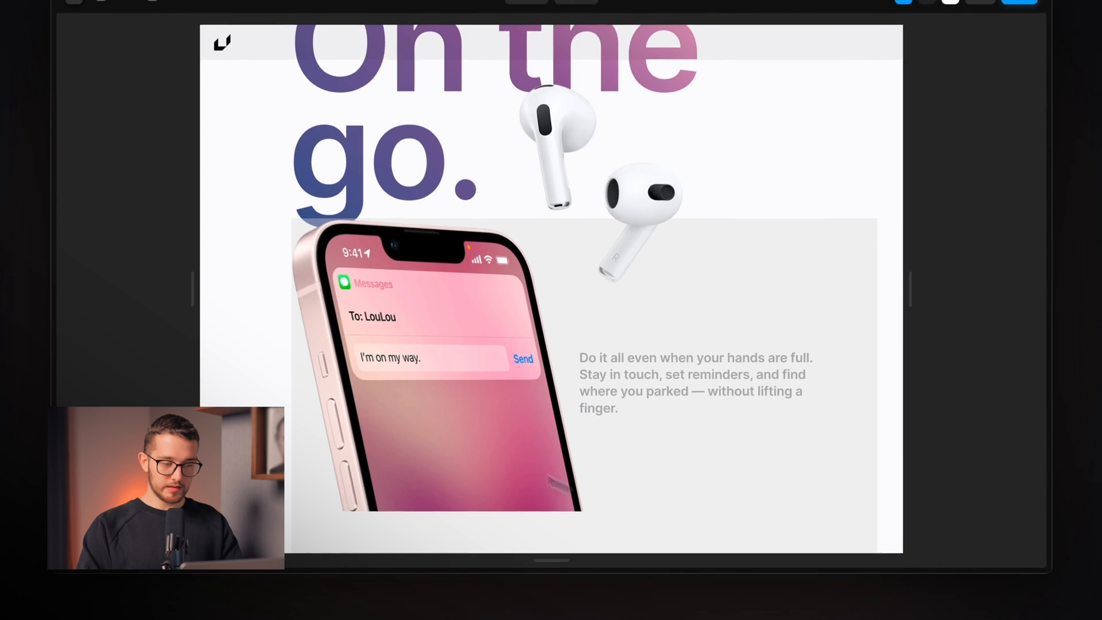
pyautogui.scroll(-3, 500, 440)
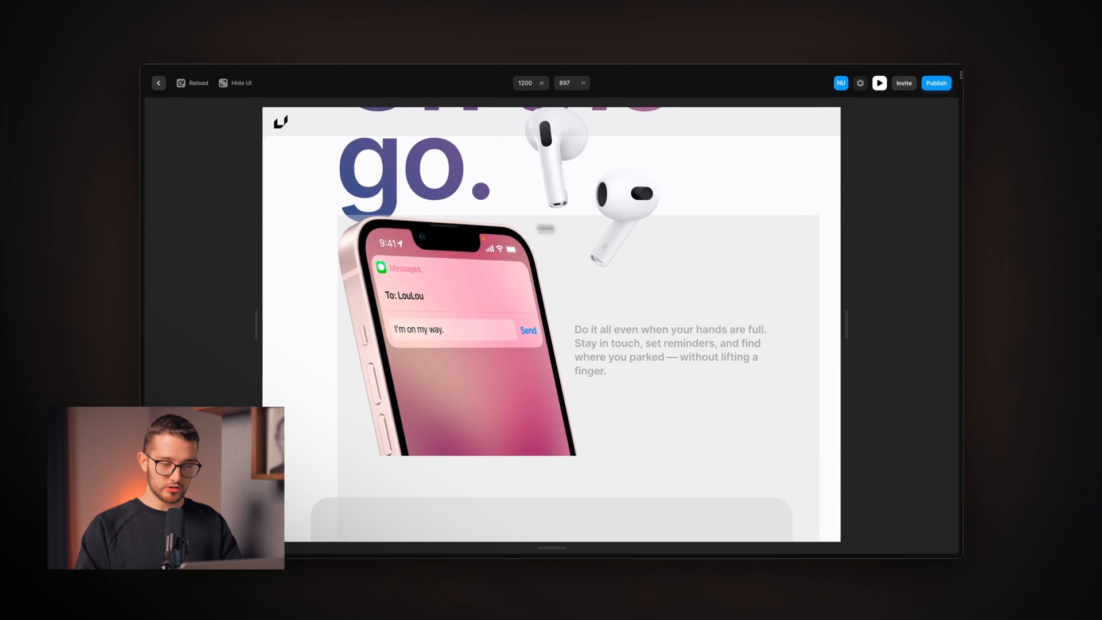
pyautogui.scroll(-2, 545, 229)
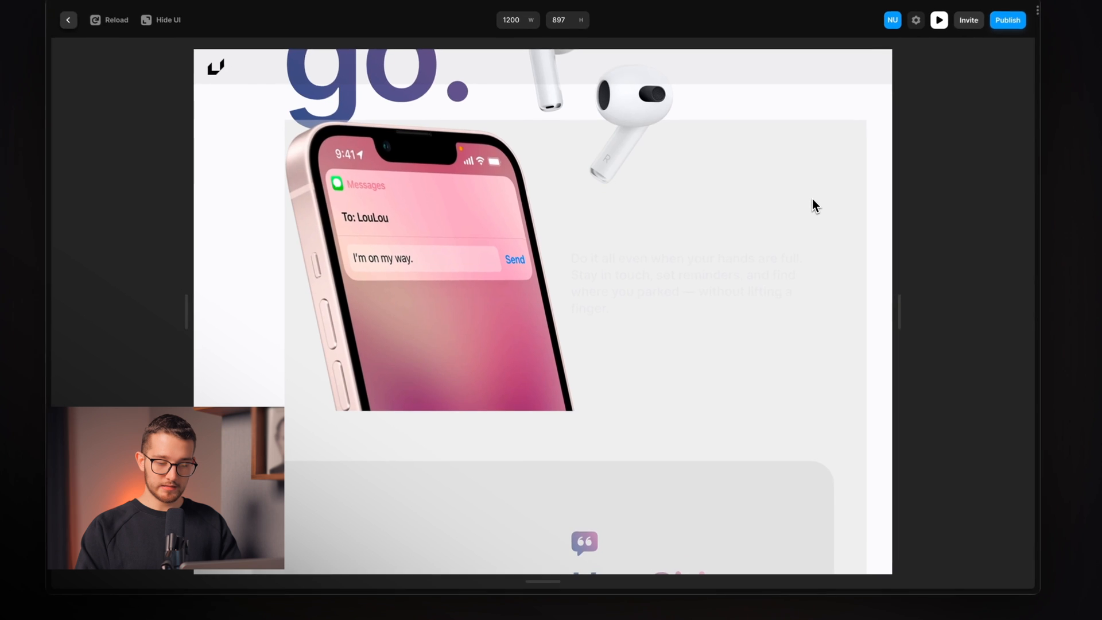
pyautogui.scroll(-5, 721, 195)
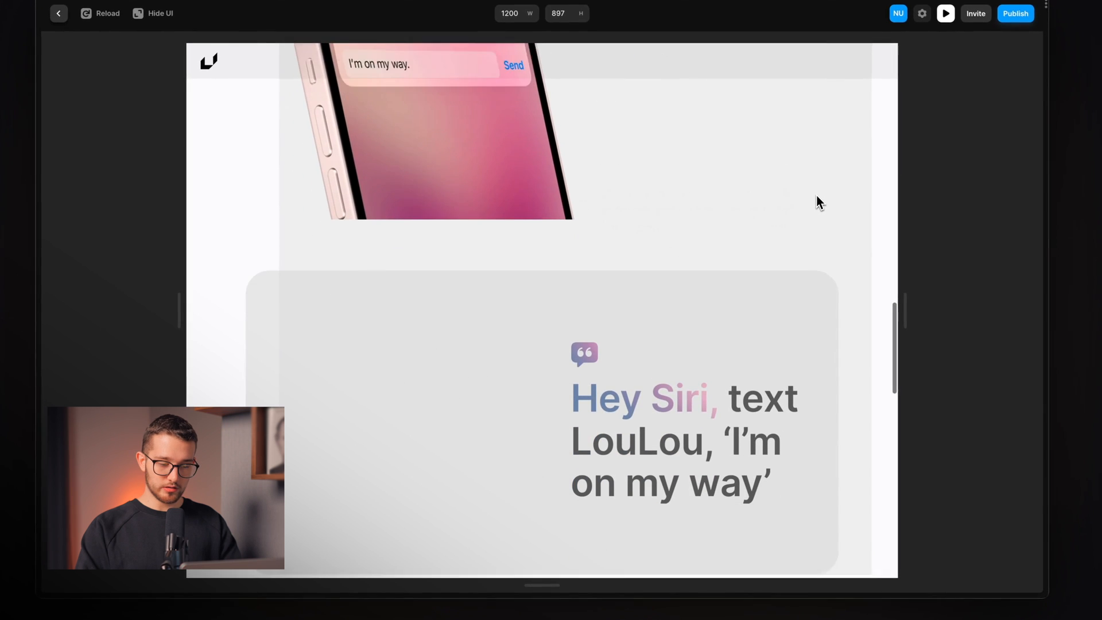
# Set the position type of Phone mask inside Sticky-wrap to Sticky
pyautogui.scroll(-3, 457, 495)
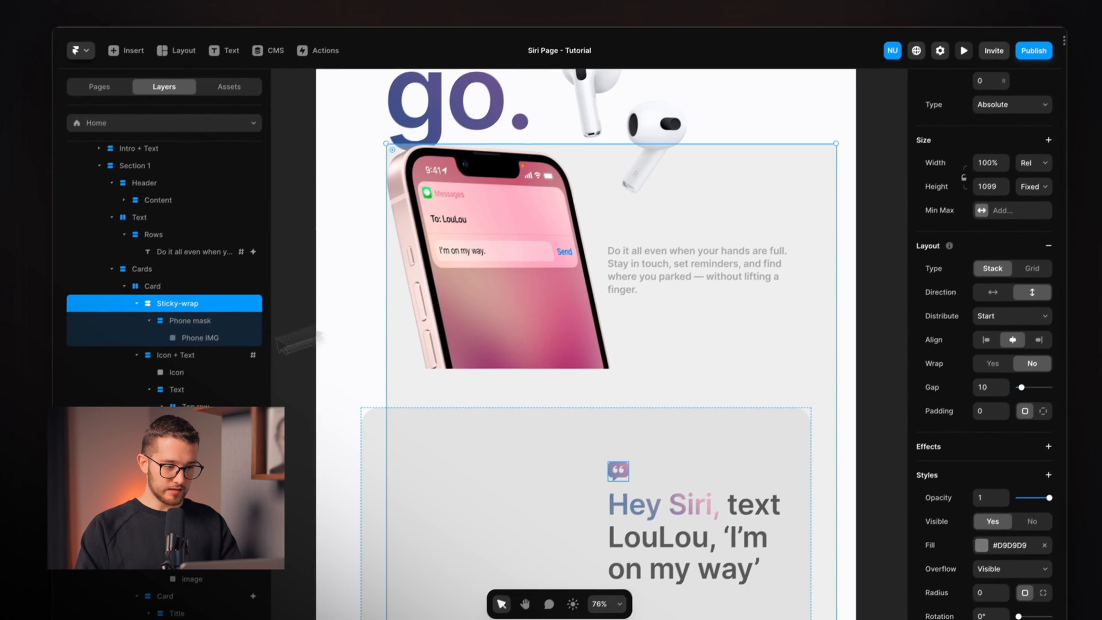
pyautogui.click(192, 321)
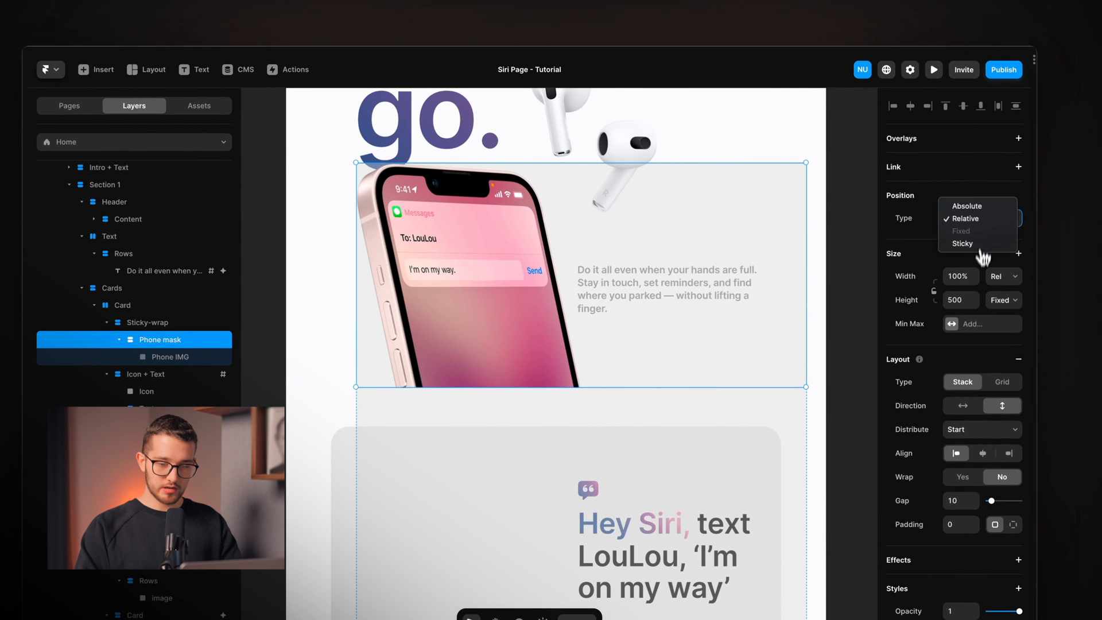
pyautogui.click(981, 246)
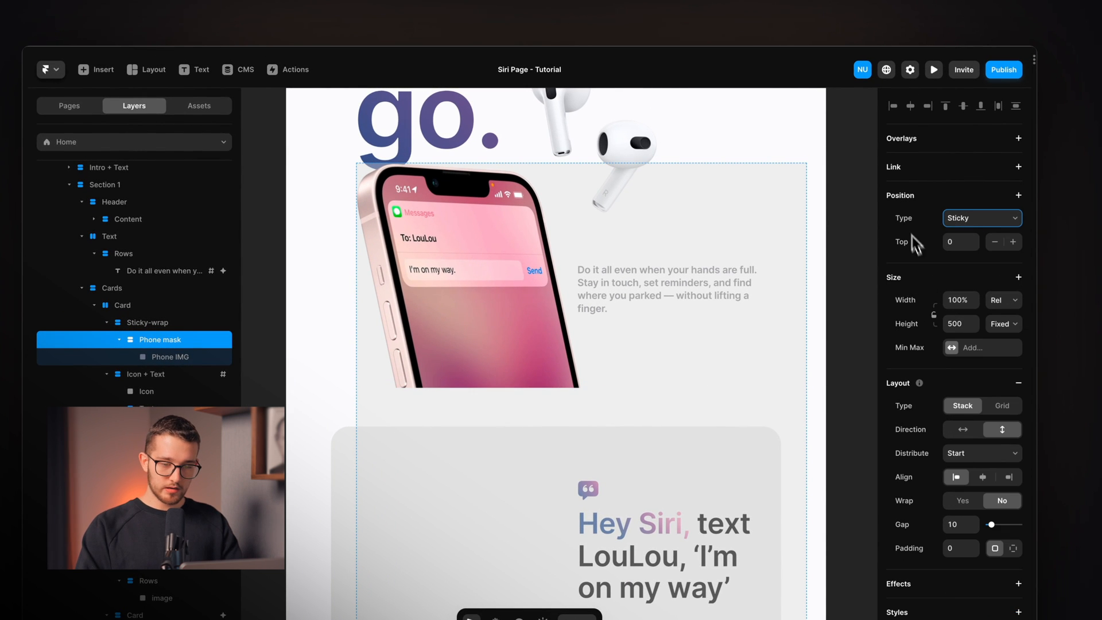
pyautogui.click(819, 241)
# Preview the page and examine how the sticky phone behaves while the Section 1 message card scrolls past it
pyautogui.press('super+p')
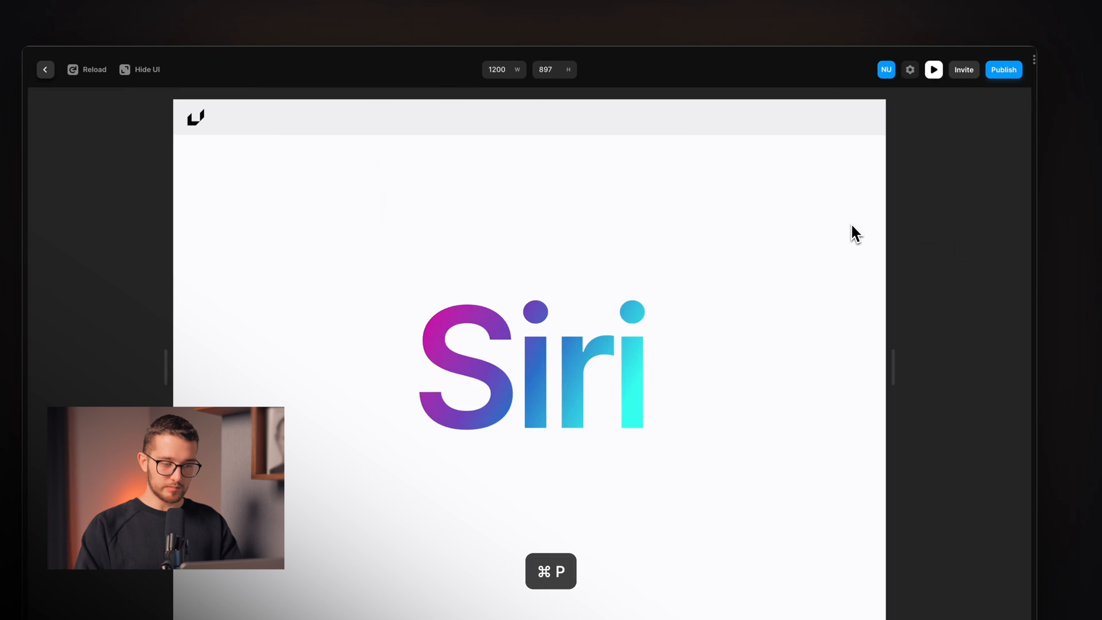
pyautogui.scroll(-10, 497, 401)
pyautogui.scroll(-15, 504, 400)
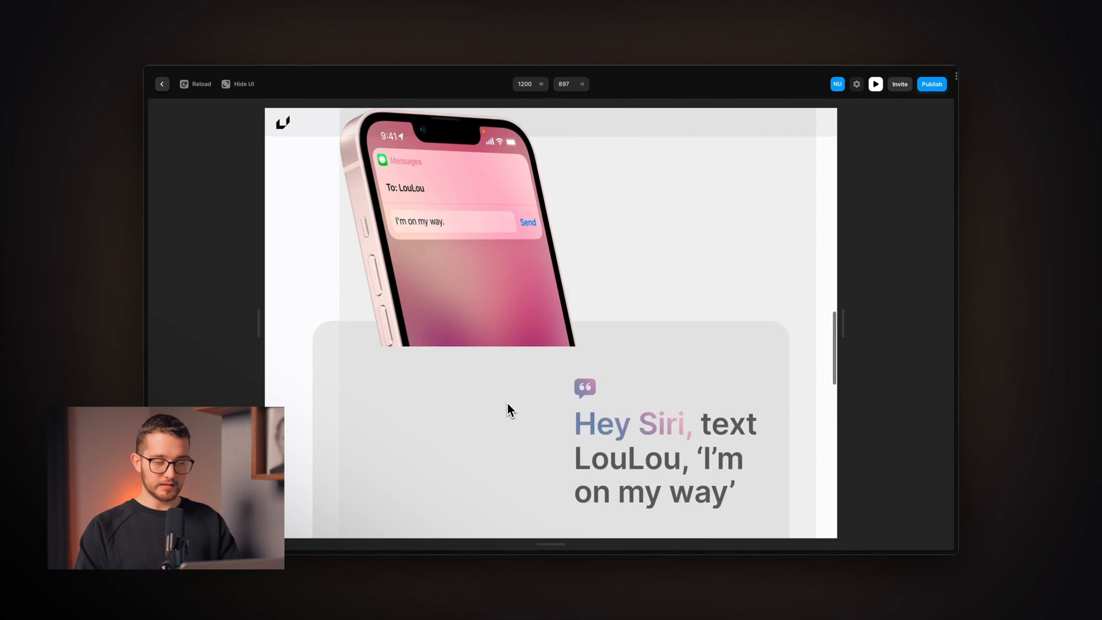
pyautogui.scroll(5, 508, 403)
pyautogui.scroll(-6, 507, 403)
pyautogui.scroll(1, 507, 402)
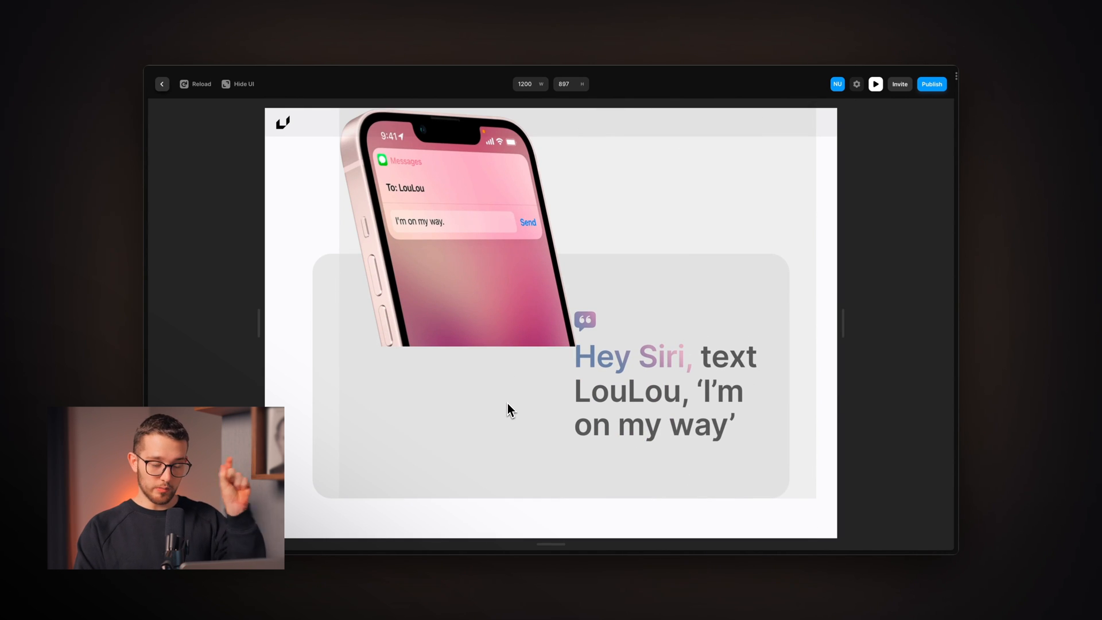
pyautogui.scroll(-4, 507, 403)
pyautogui.scroll(3, 507, 403)
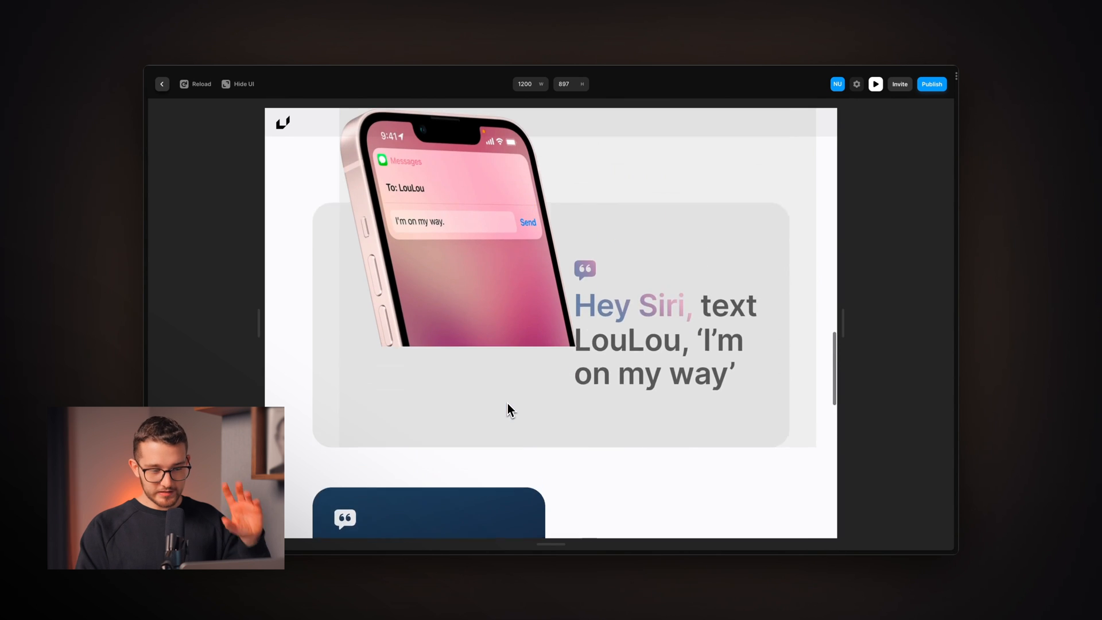
pyautogui.scroll(7, 507, 403)
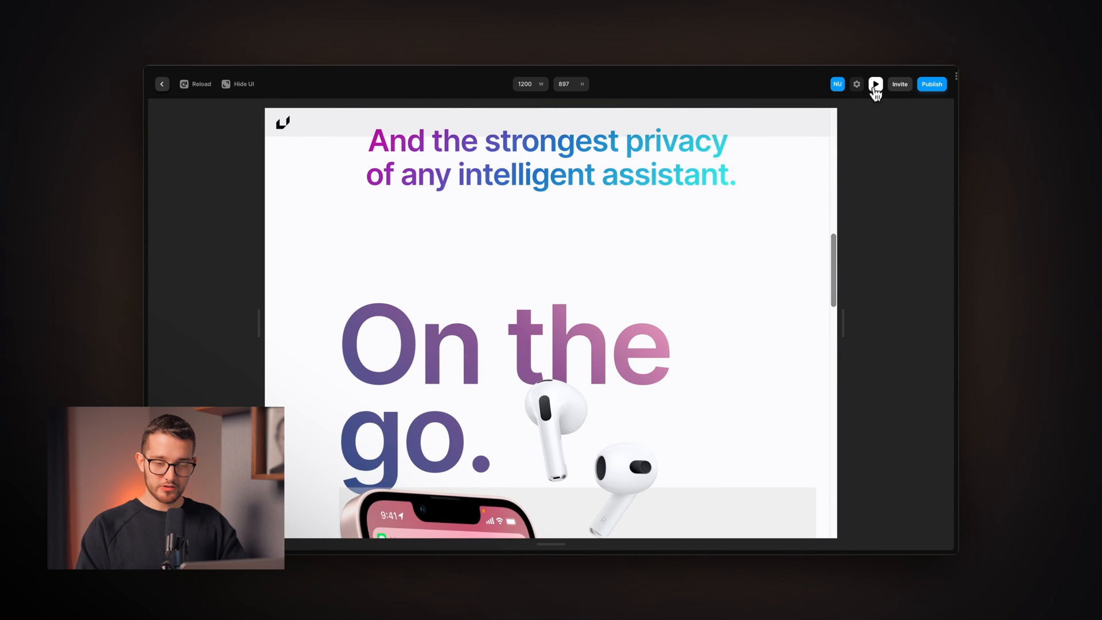
pyautogui.click(875, 85)
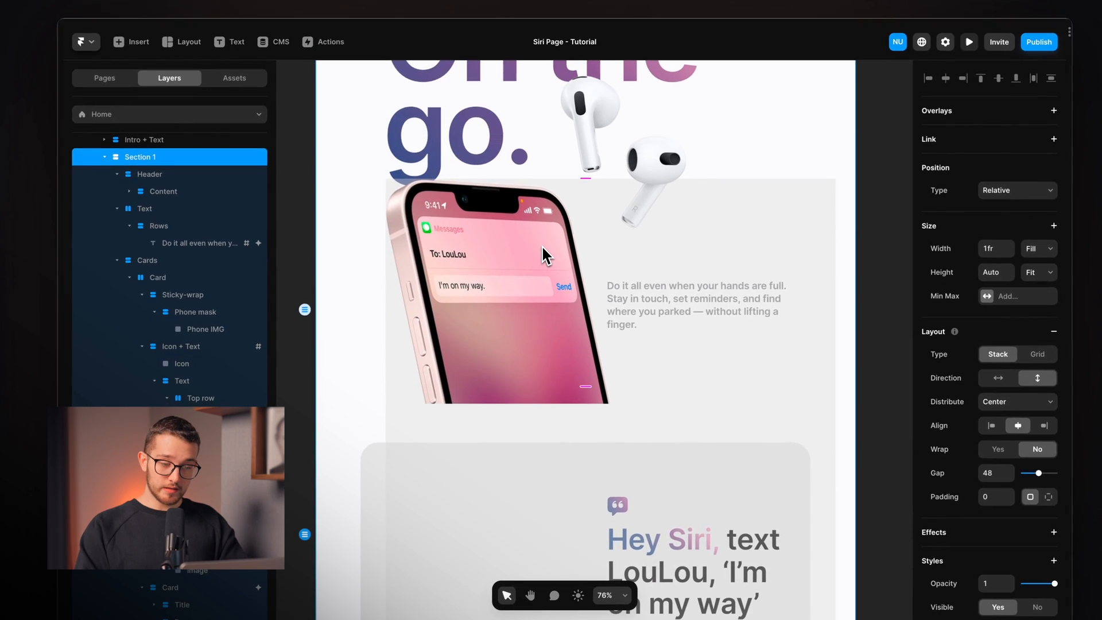
# Inspect the settings of Phone mask and its parent layers Sticky-wrap, Card, Section 1 and Desktop
pyautogui.click(556, 274)
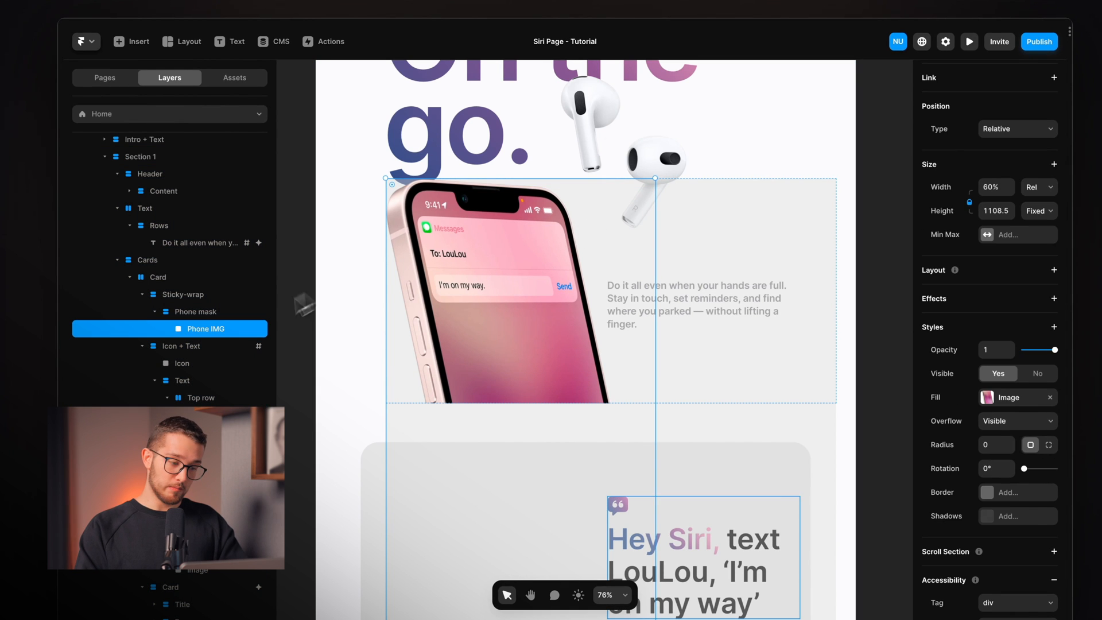
pyautogui.click(206, 314)
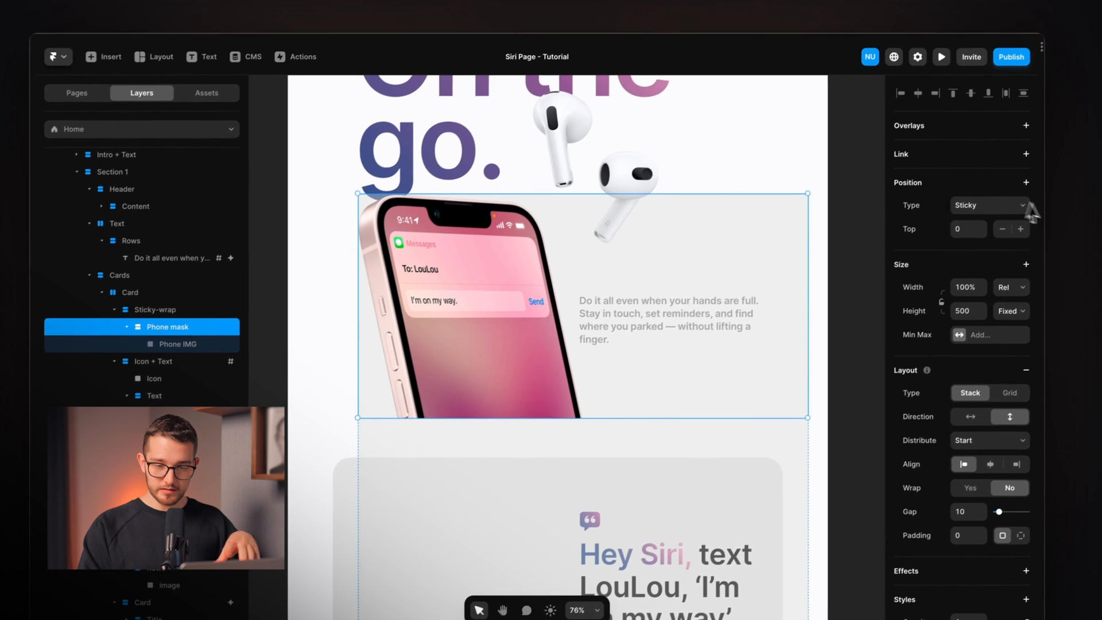
pyautogui.click(200, 310)
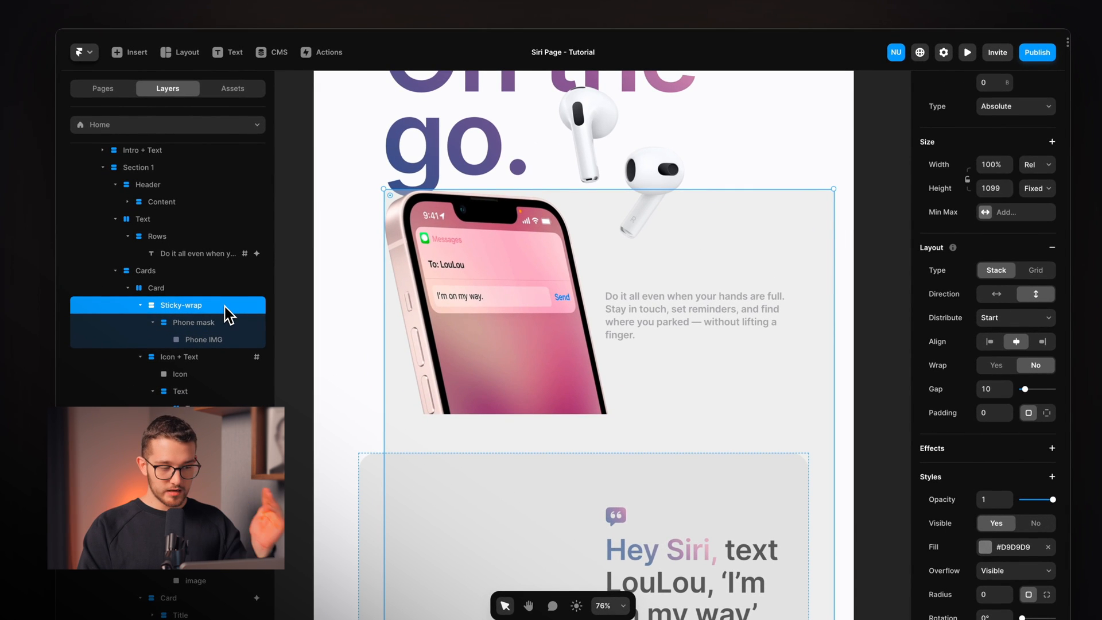
pyautogui.scroll(1, 221, 307)
pyautogui.click(183, 312)
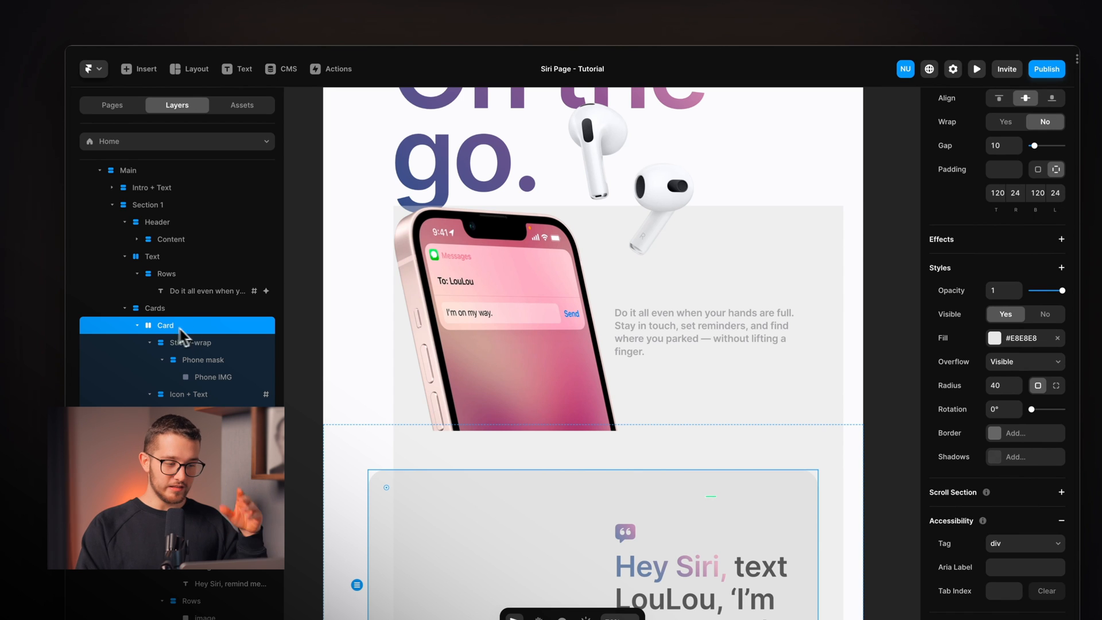
pyautogui.click(168, 205)
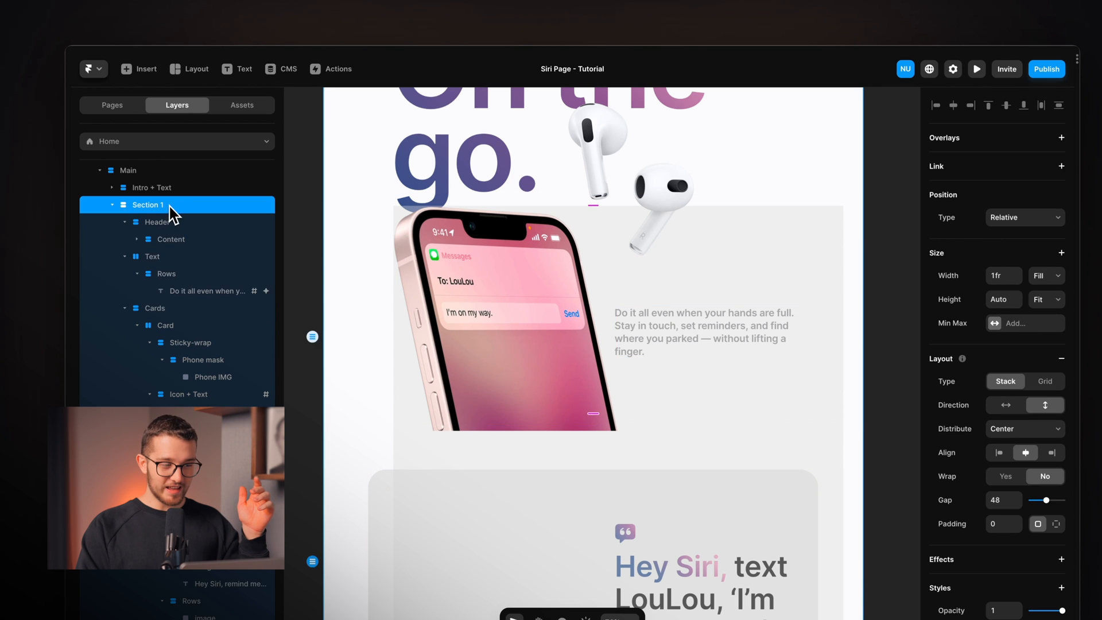
pyautogui.scroll(2, 156, 168)
pyautogui.click(151, 178)
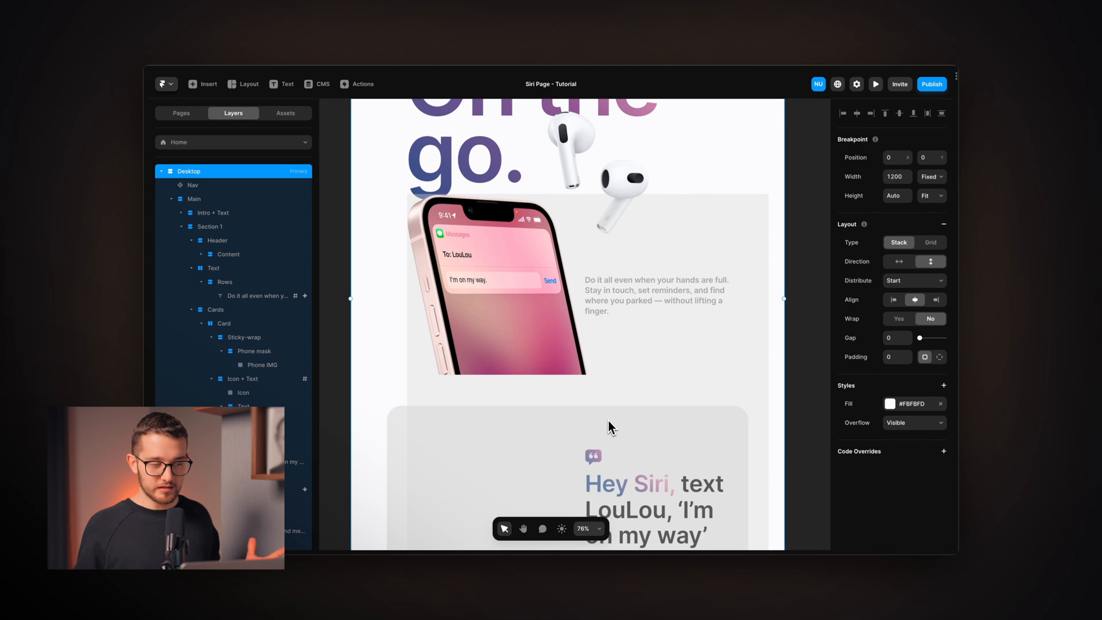
# Set the sticky top offset of Phone mask to 300
pyautogui.click(408, 303)
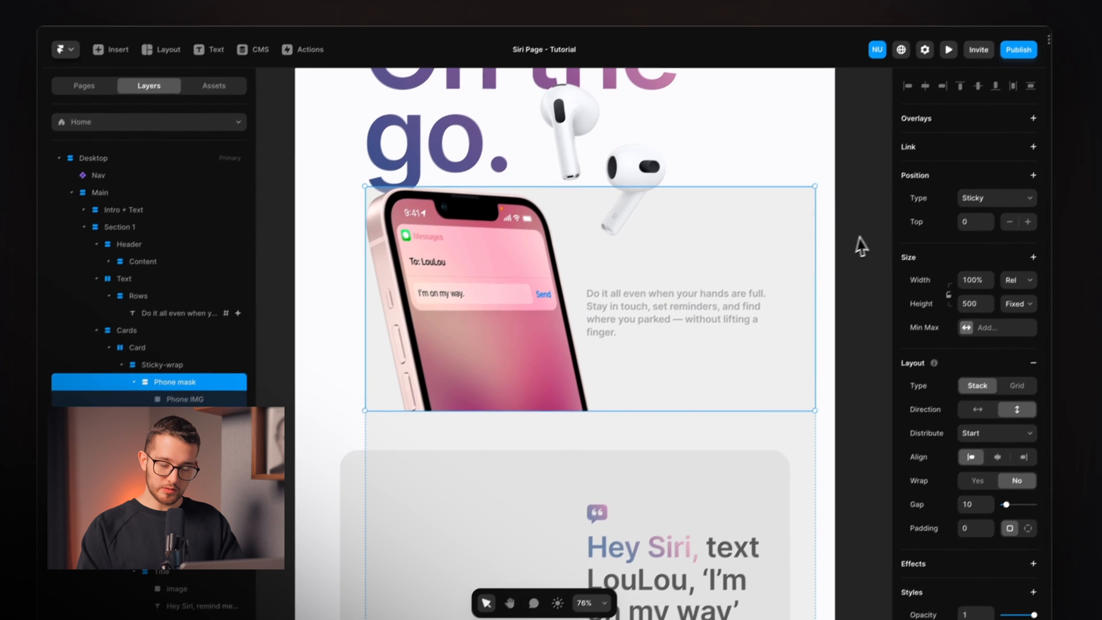
pyautogui.click(997, 192)
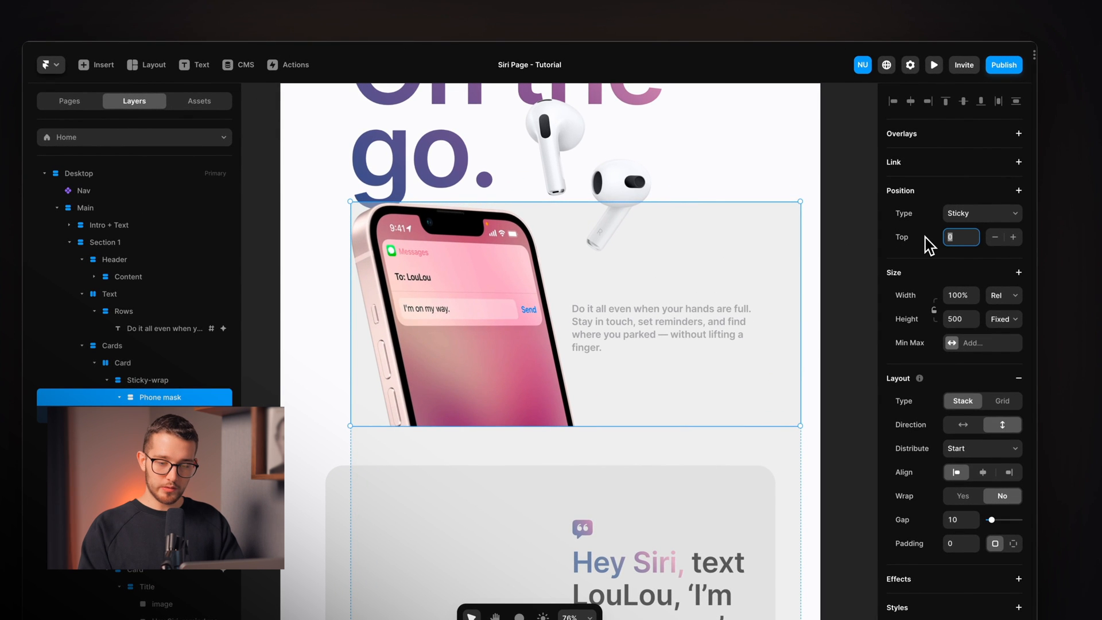
pyautogui.write('70')
pyautogui.press('super+a')
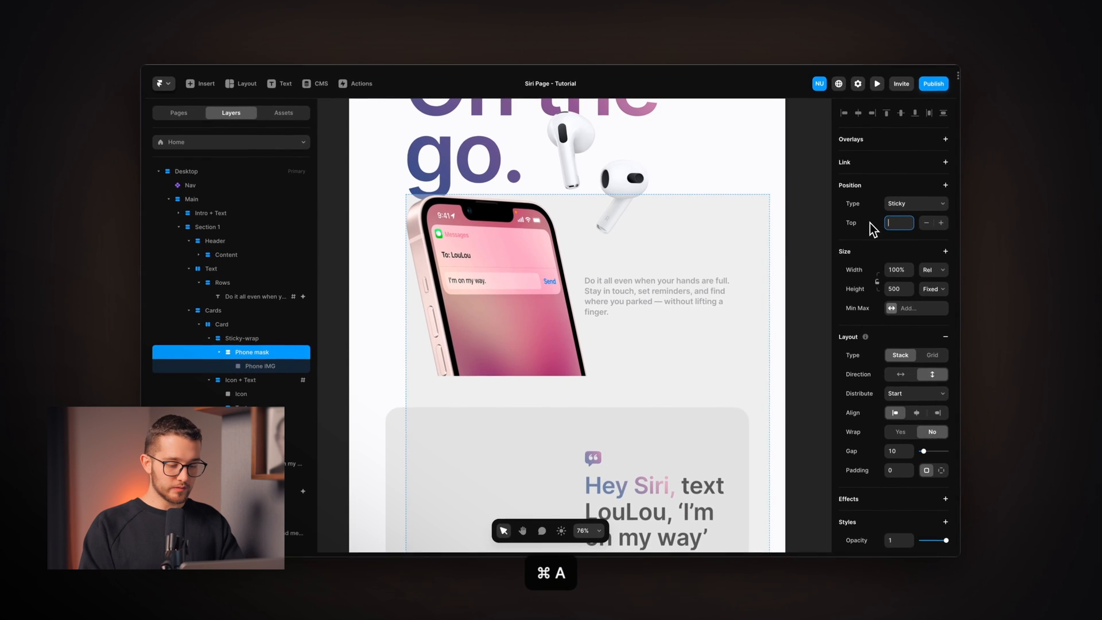
pyautogui.write('400')
pyautogui.press('BackSpace')
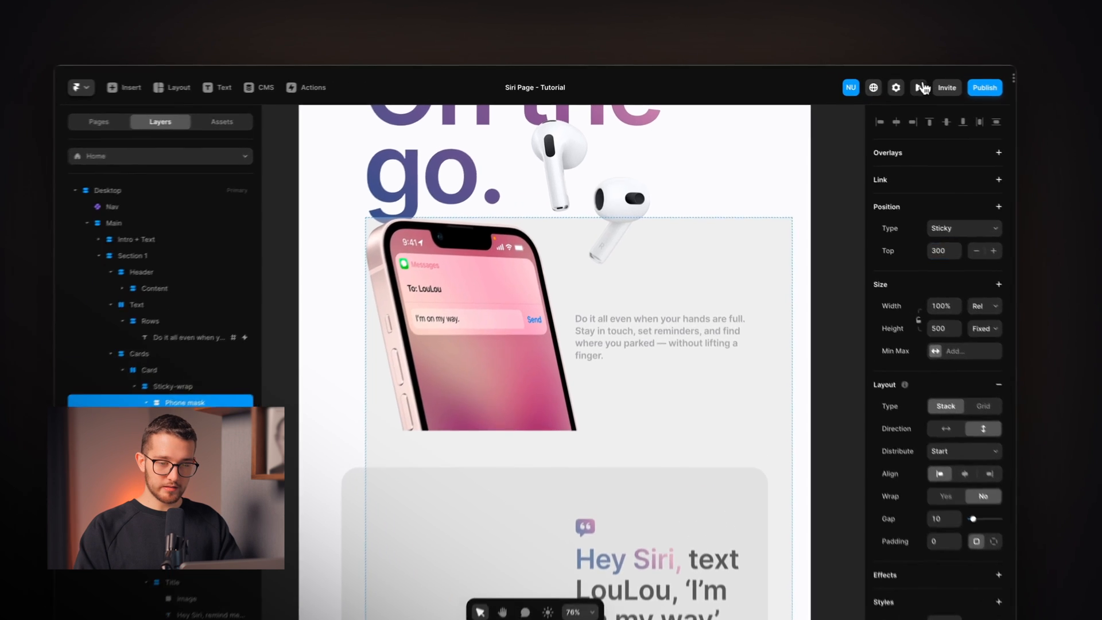
# Preview the page down to the phone and mark the distance between the viewport's upper edge and the phone
pyautogui.click(875, 83)
pyautogui.scroll(-10, 632, 315)
pyautogui.scroll(-10, 633, 314)
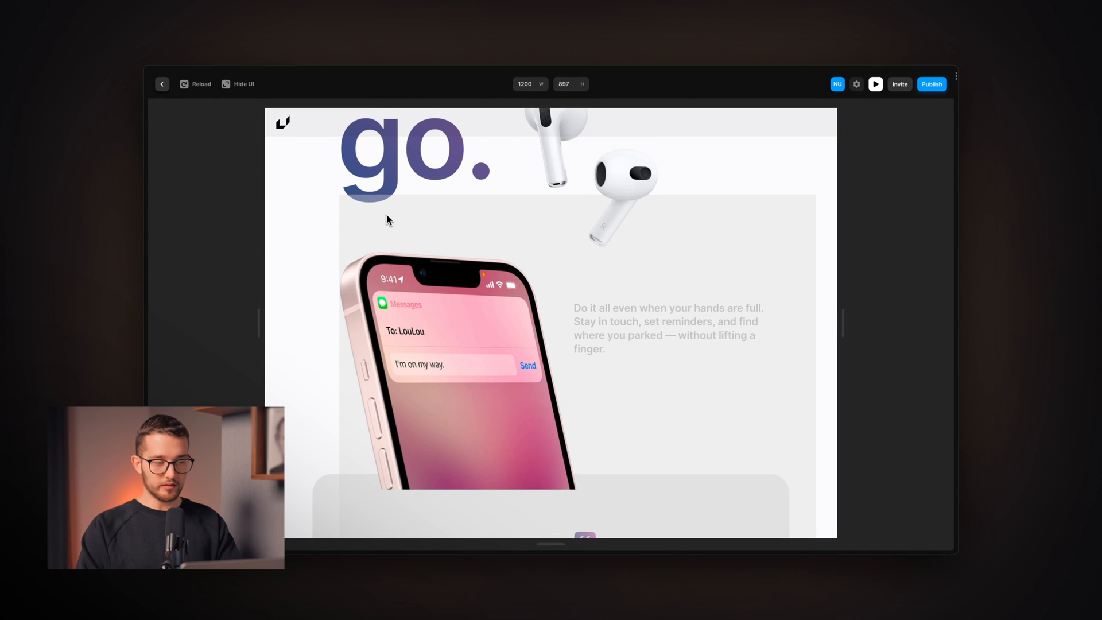
pyautogui.moveTo(352, 112); pyautogui.dragTo(510, 254)
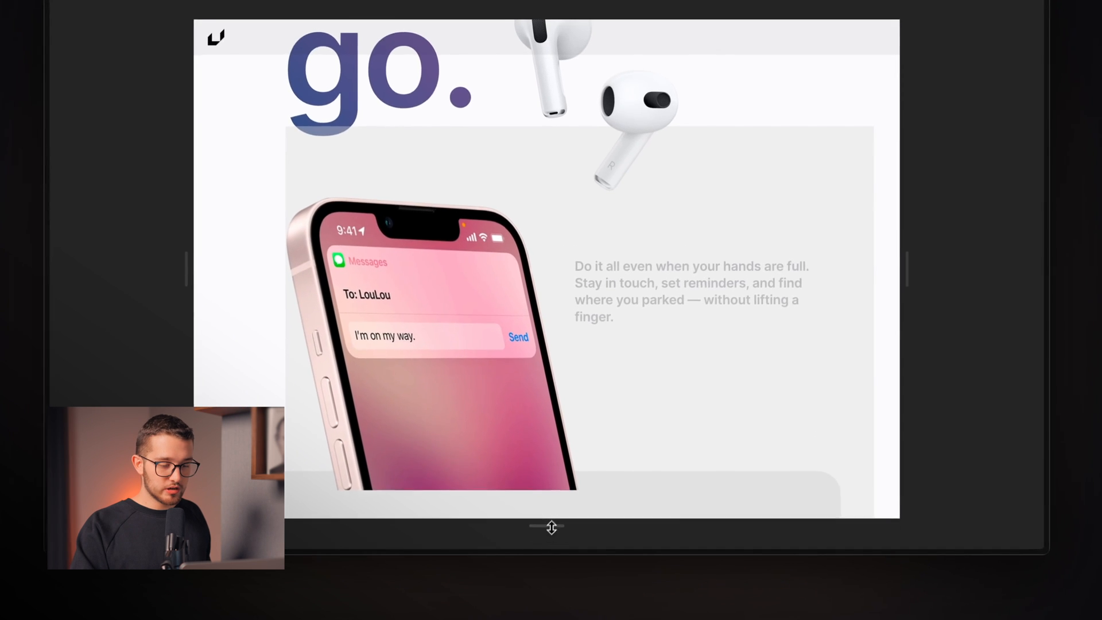
# Reduce the preview height to 764 and examine how the phone sticks on a shorter screen
pyautogui.moveTo(554, 543); pyautogui.dragTo(543, 500)
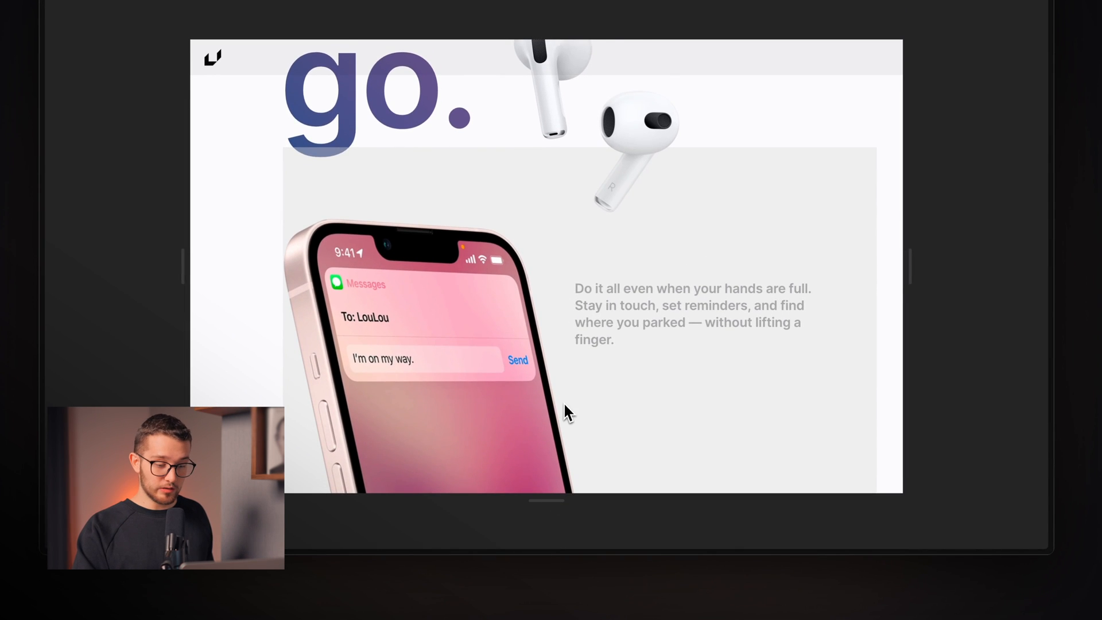
pyautogui.scroll(2, 567, 412)
pyautogui.scroll(10, 569, 367)
pyautogui.scroll(-12, 570, 398)
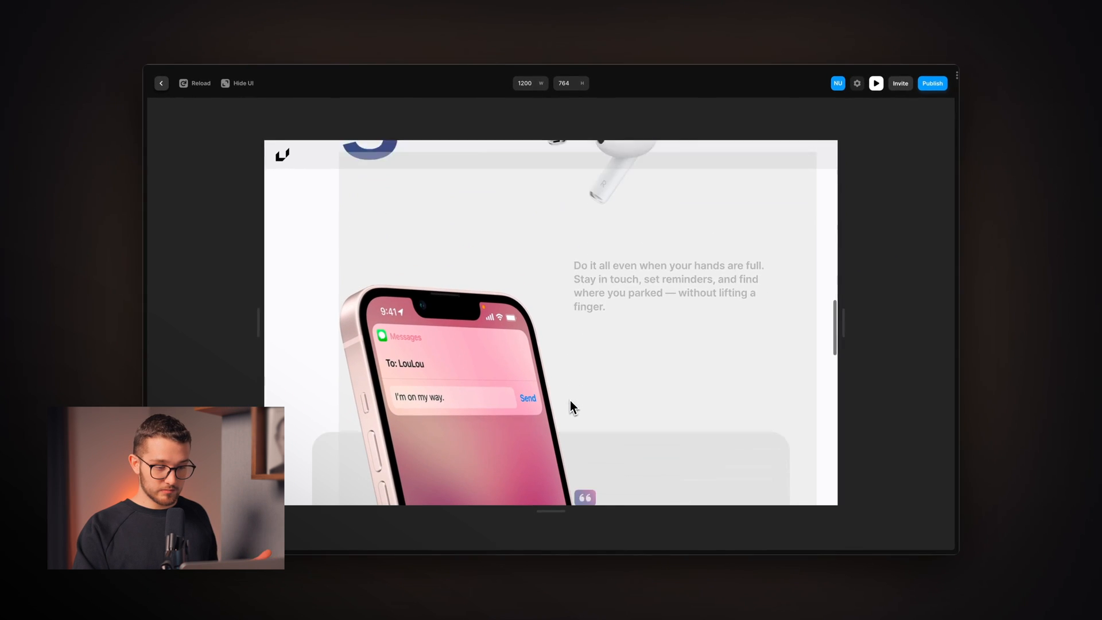
pyautogui.scroll(-3, 570, 400)
pyautogui.scroll(8, 570, 401)
pyautogui.scroll(4, 570, 400)
pyautogui.scroll(-6, 552, 486)
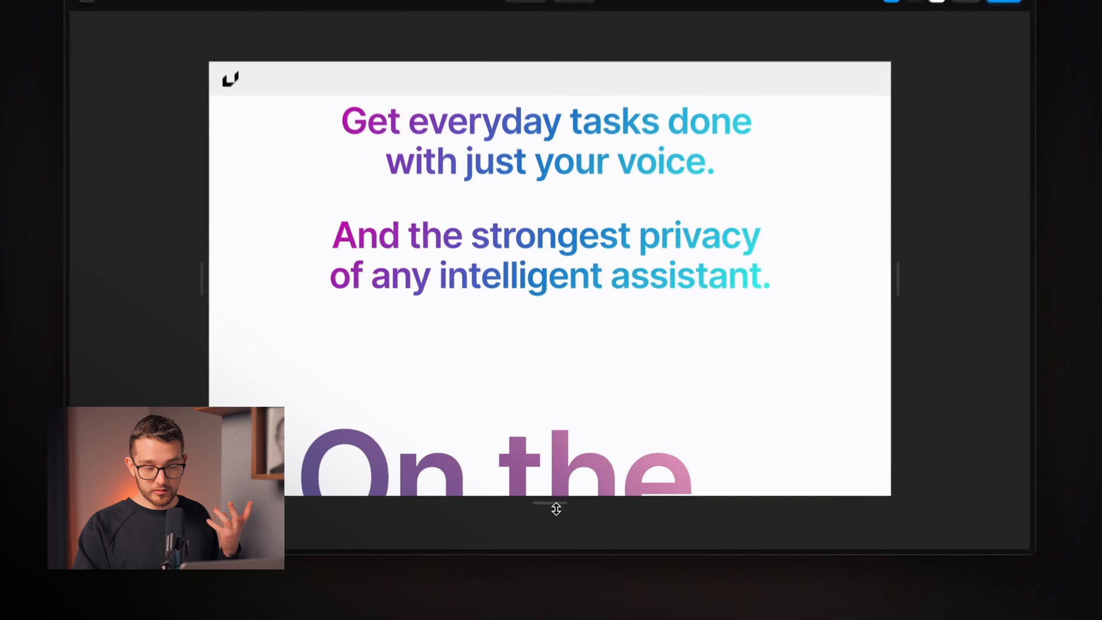
# Restore the preview height to 897 and examine the phone's scrolling below the "On the go." heading
pyautogui.scroll(-5, 593, 346)
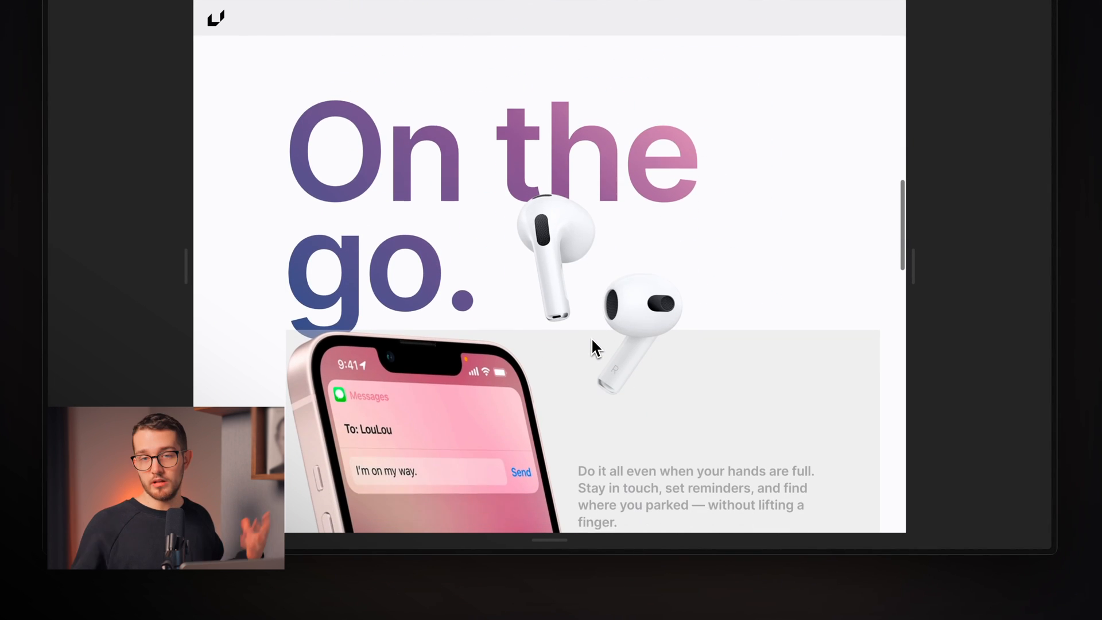
pyautogui.scroll(-1, 593, 346)
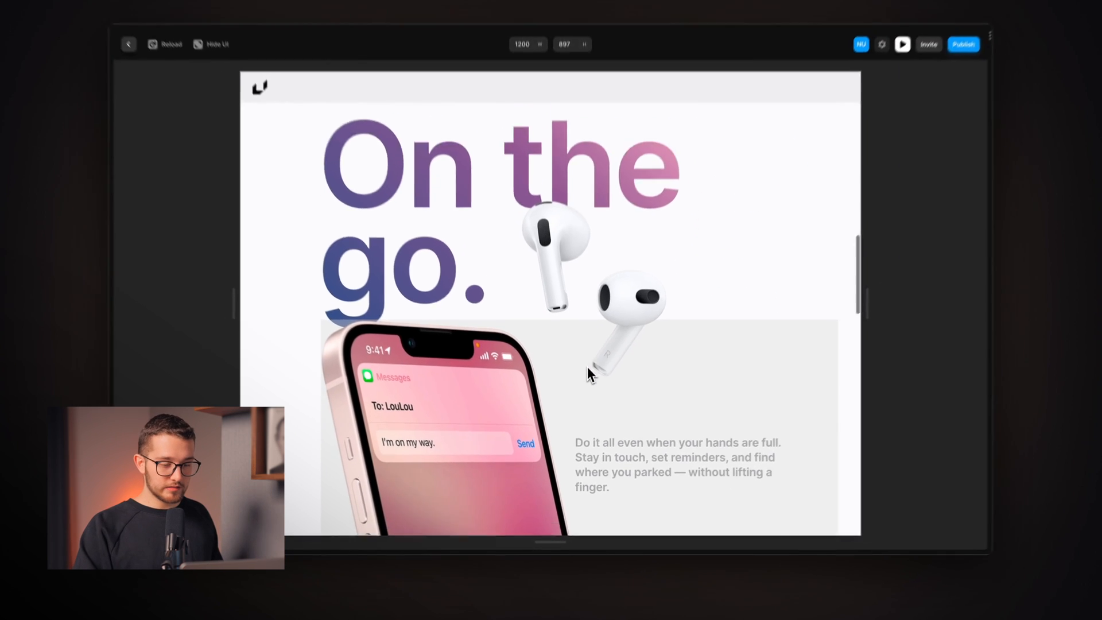
pyautogui.scroll(-5, 587, 373)
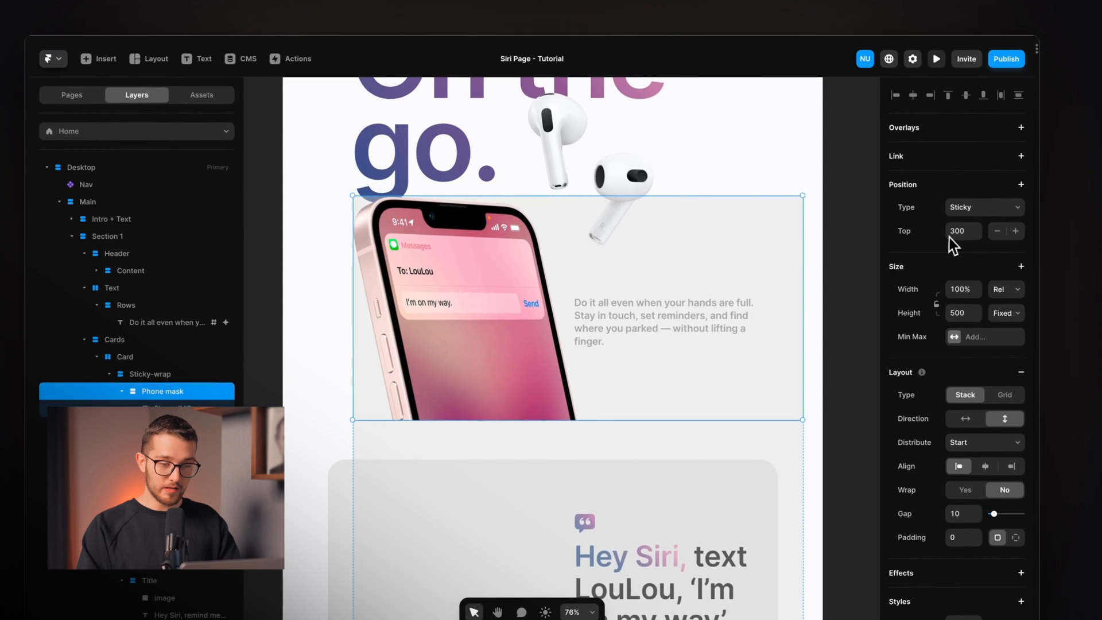
# Check the top offset of Phone mask and its nested Phone IMG layer
pyautogui.click(962, 236)
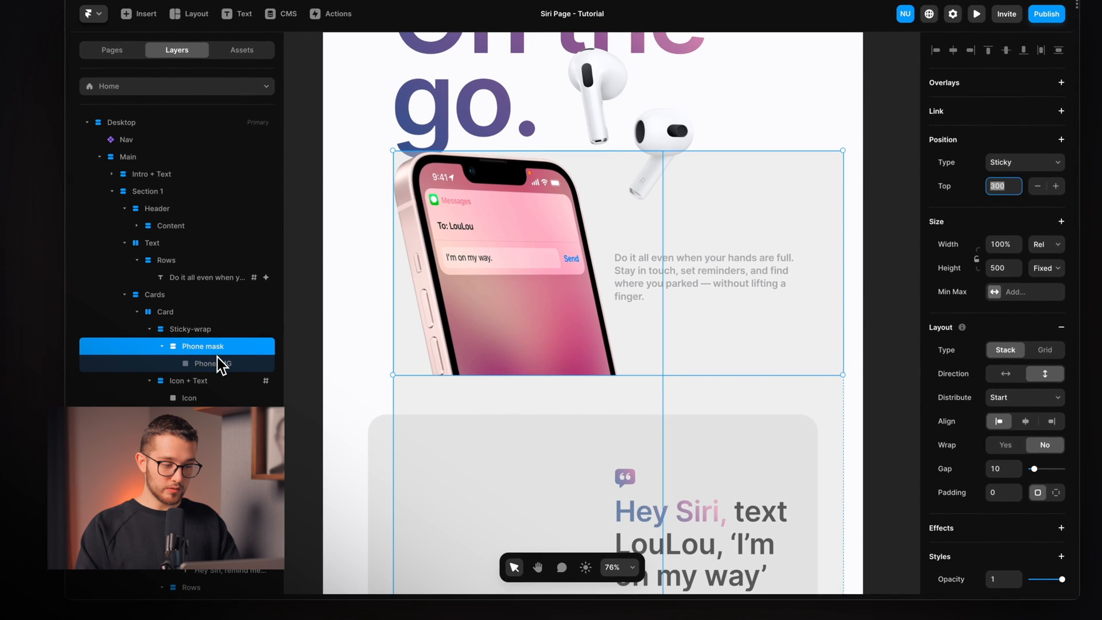
pyautogui.click(217, 364)
pyautogui.click(222, 346)
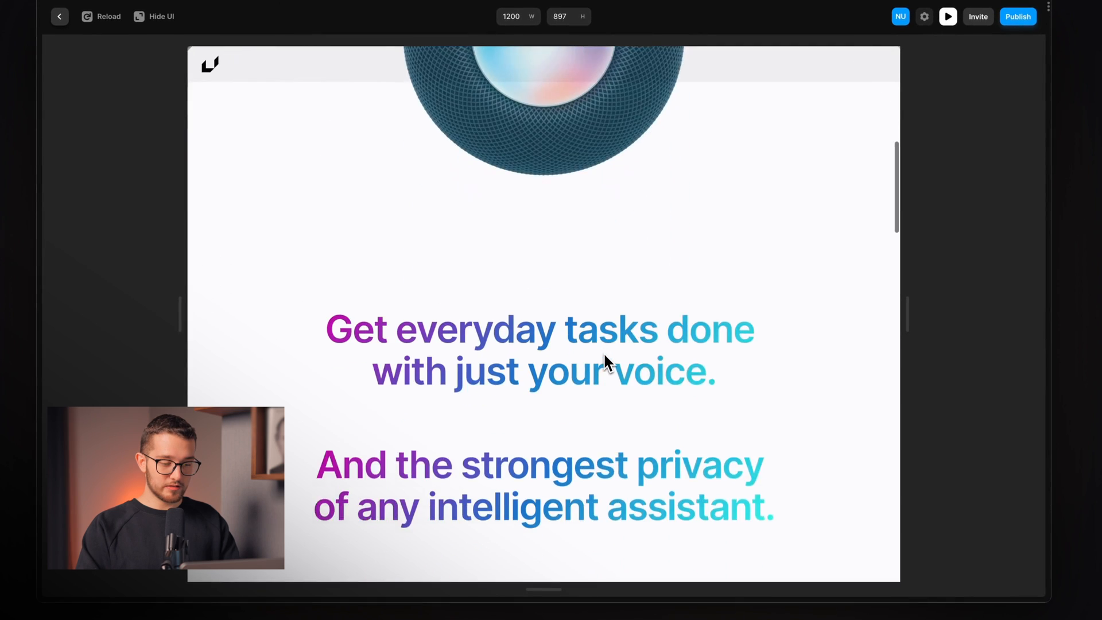
# Preview the page again and examine where the phone starts sticking above the message card
pyautogui.scroll(-10, 604, 352)
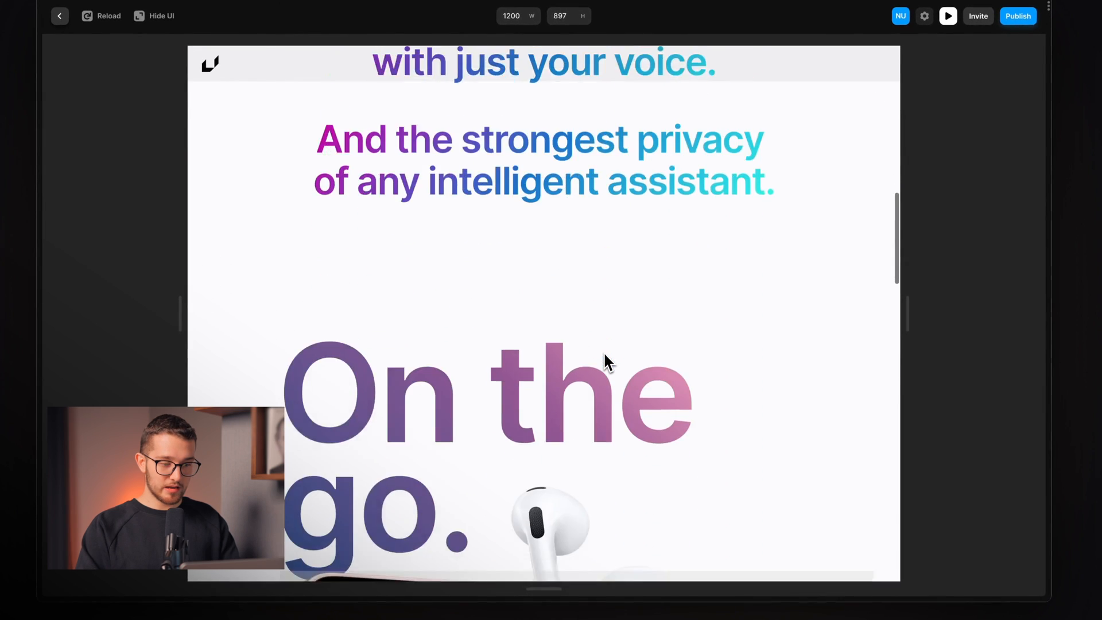
pyautogui.scroll(2, 599, 361)
pyautogui.scroll(-2, 599, 361)
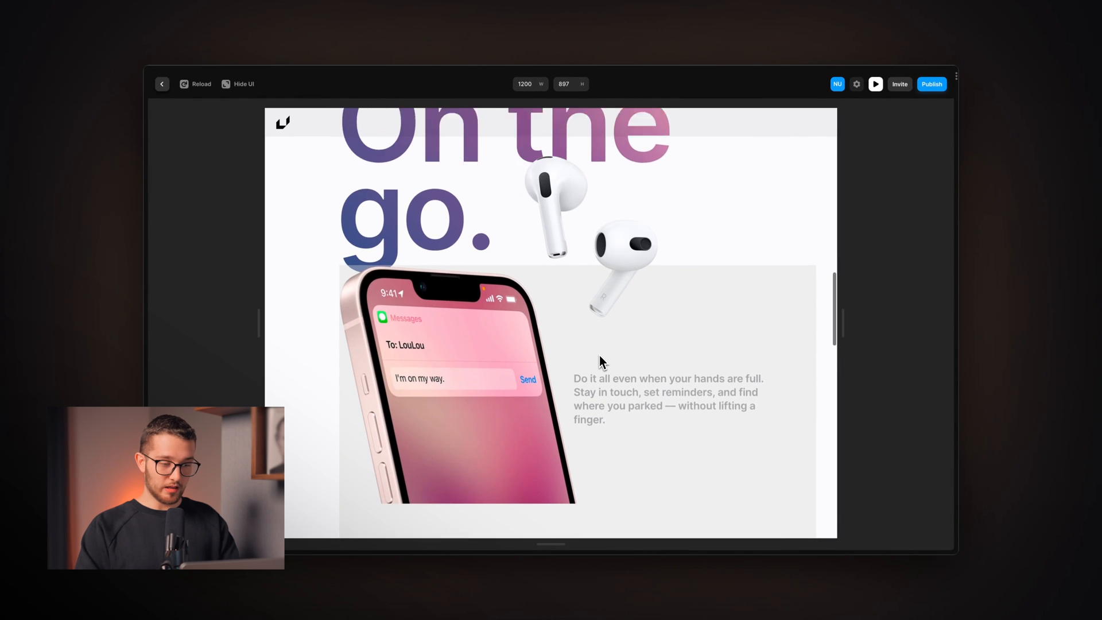
pyautogui.scroll(-1, 599, 361)
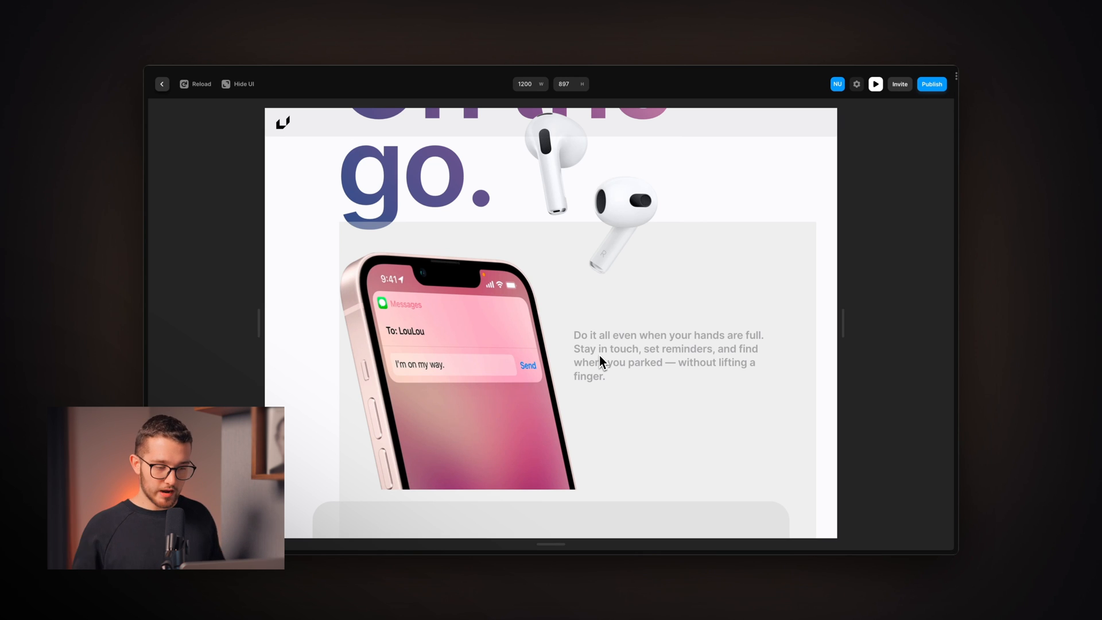
pyautogui.press('Escape')
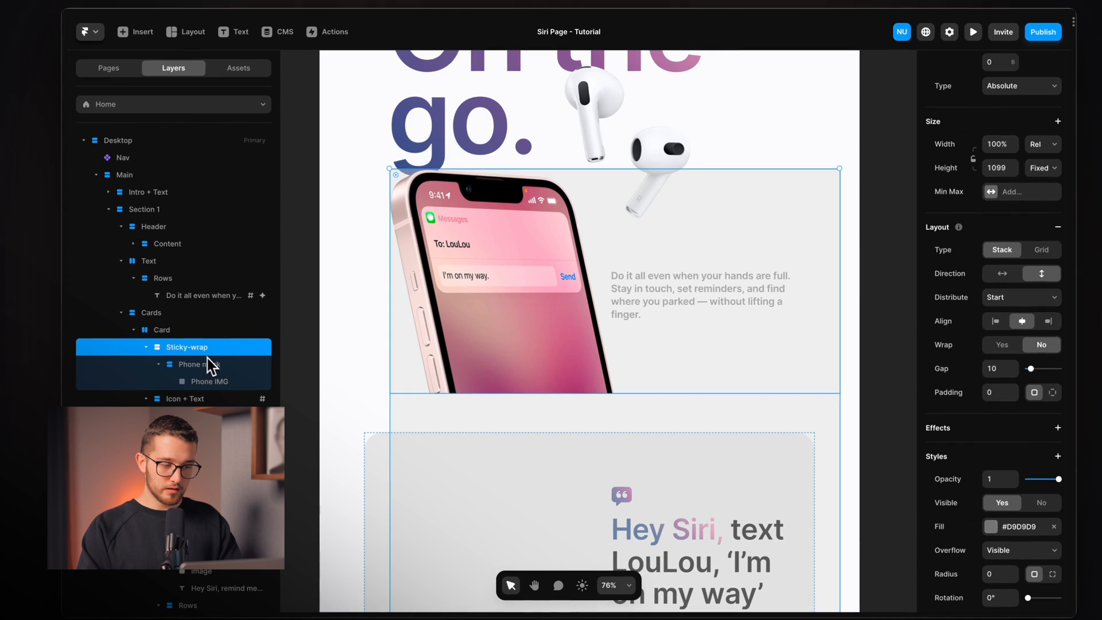
# Set the height of the Phone mask layer to 50vh so it follows the viewport
pyautogui.click(208, 364)
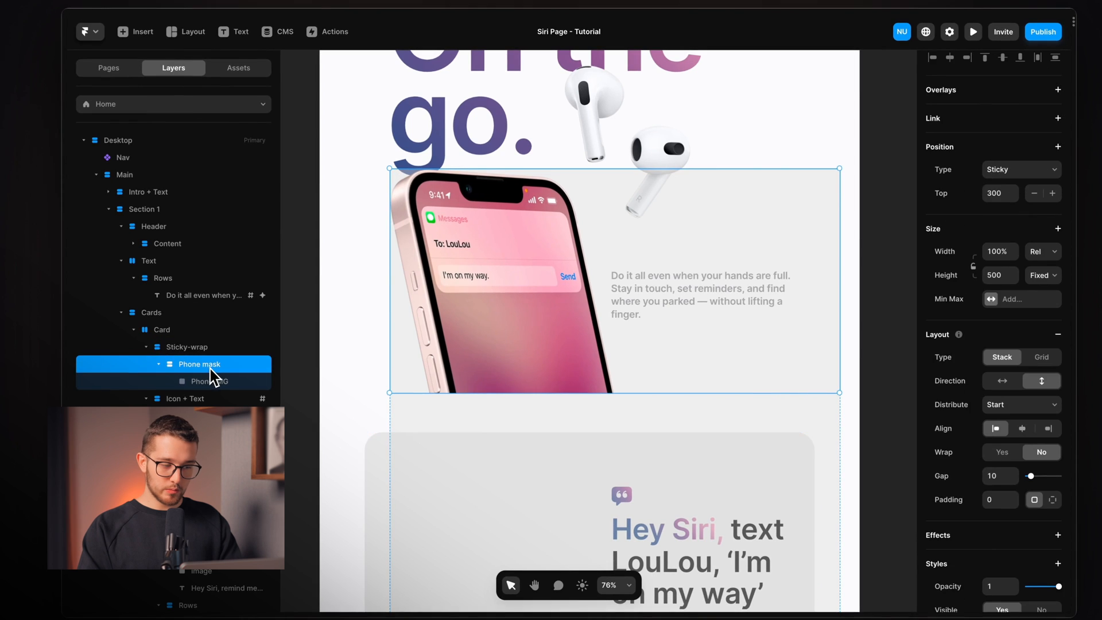
pyautogui.click(1001, 275)
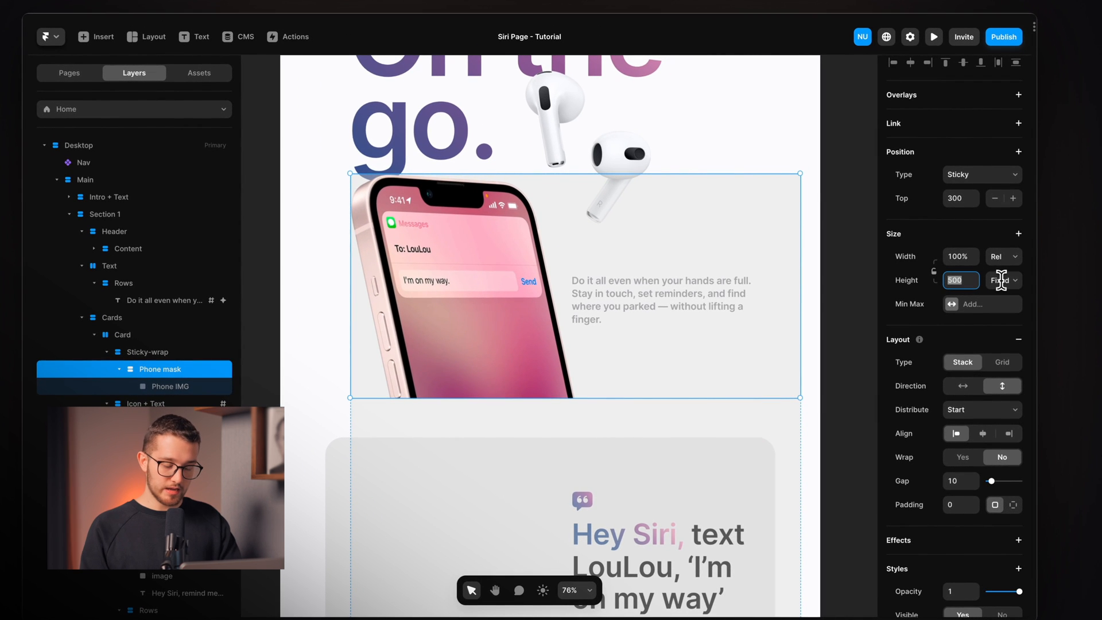
pyautogui.write('50vh')
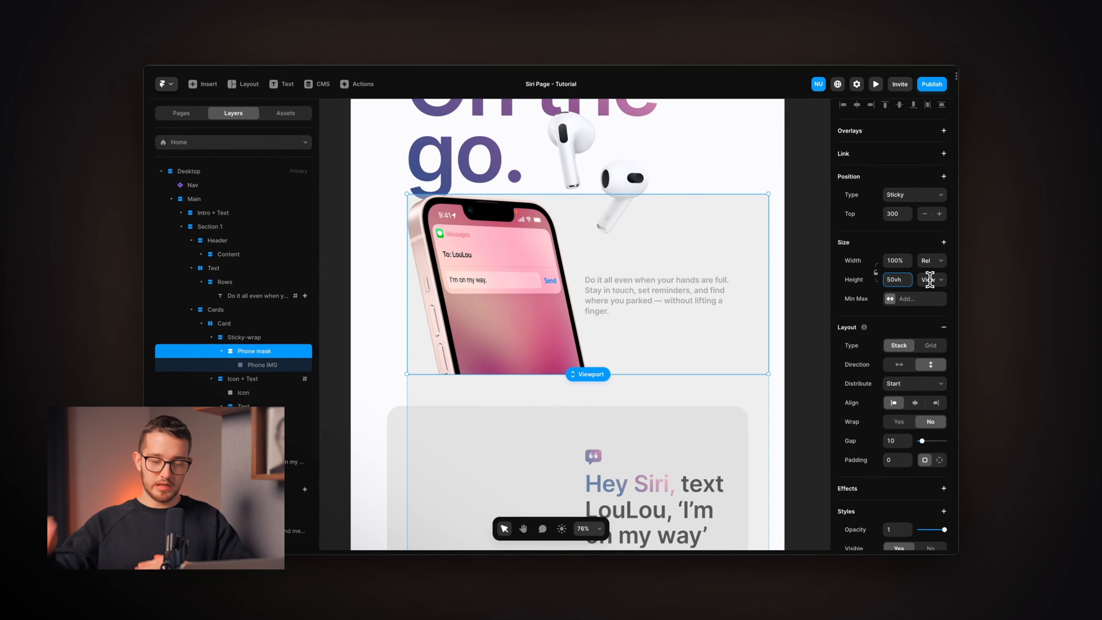
# Preview the page and examine the phone's mask height and sticking position below the "On the go." heading
pyautogui.click(875, 84)
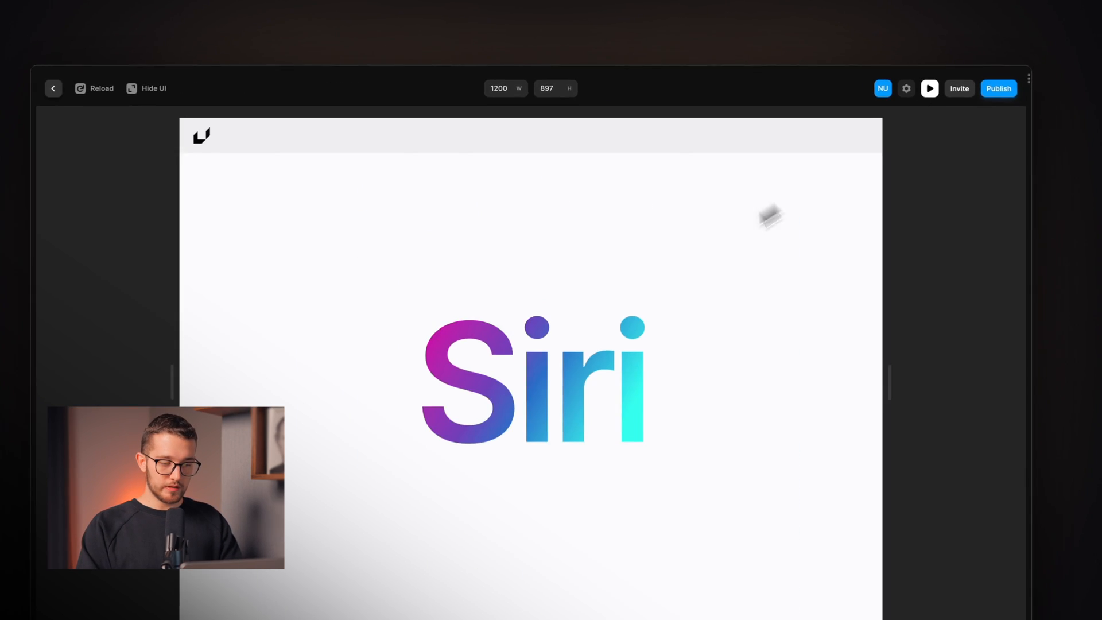
pyautogui.scroll(-5, 635, 335)
pyautogui.scroll(-10, 641, 316)
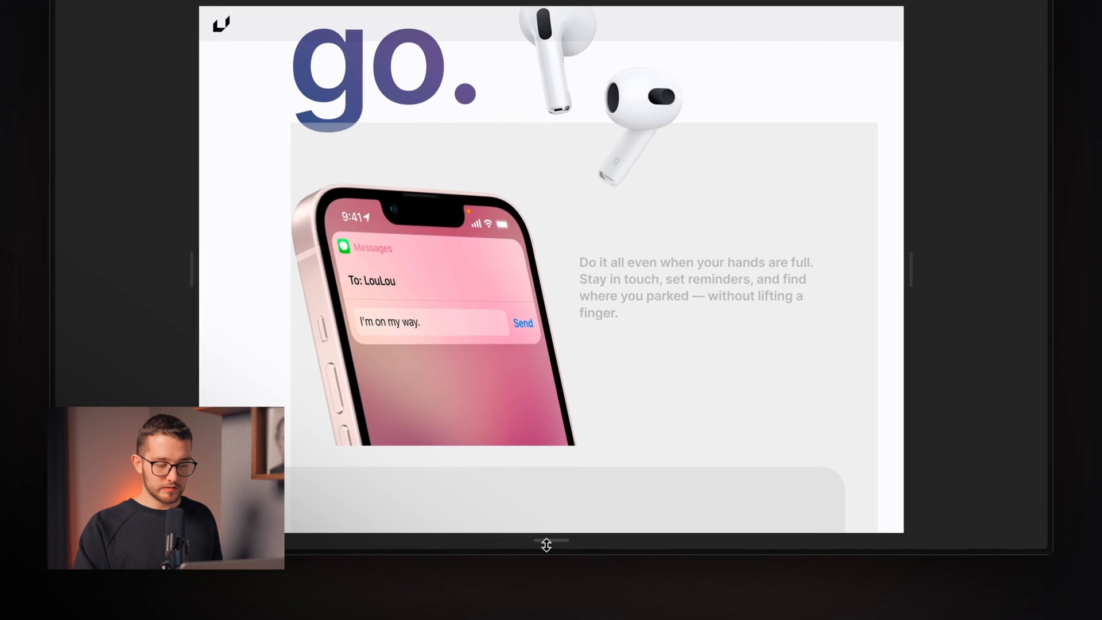
pyautogui.moveTo(547, 547)
pyautogui.mouseDown()
pyautogui.moveTo(548, 467)
pyautogui.moveTo(548, 554)
pyautogui.moveTo(553, 470)
pyautogui.moveTo(555, 543)
pyautogui.moveTo(562, 499)
pyautogui.moveTo(556, 524)
pyautogui.moveTo(553, 491)
pyautogui.moveTo(548, 531)
pyautogui.moveTo(532, 552)
pyautogui.moveTo(532, 519)
pyautogui.moveTo(531, 535)
pyautogui.mouseUp()
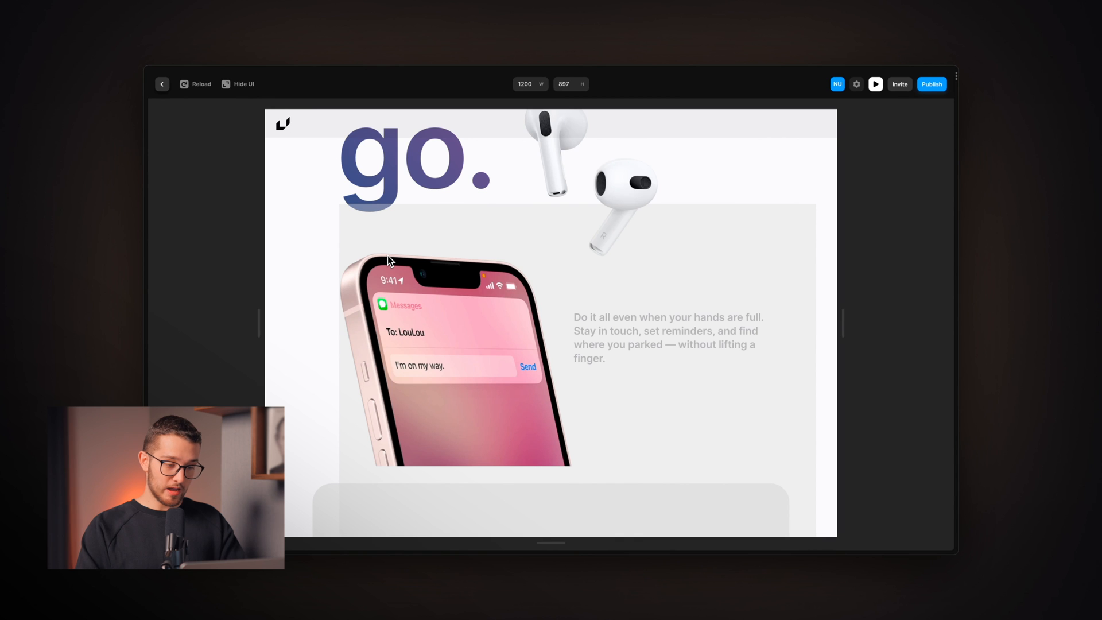
pyautogui.moveTo(388, 257); pyautogui.dragTo(554, 268)
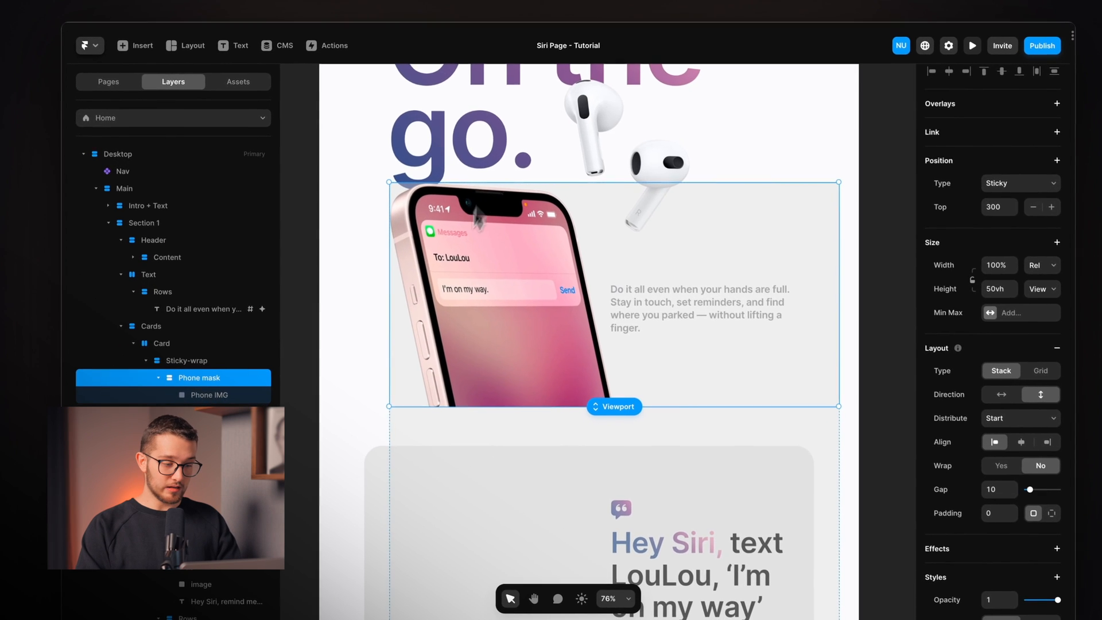
# Remove the fixed top offset from the Phone mask's sticky position
pyautogui.click(1002, 205)
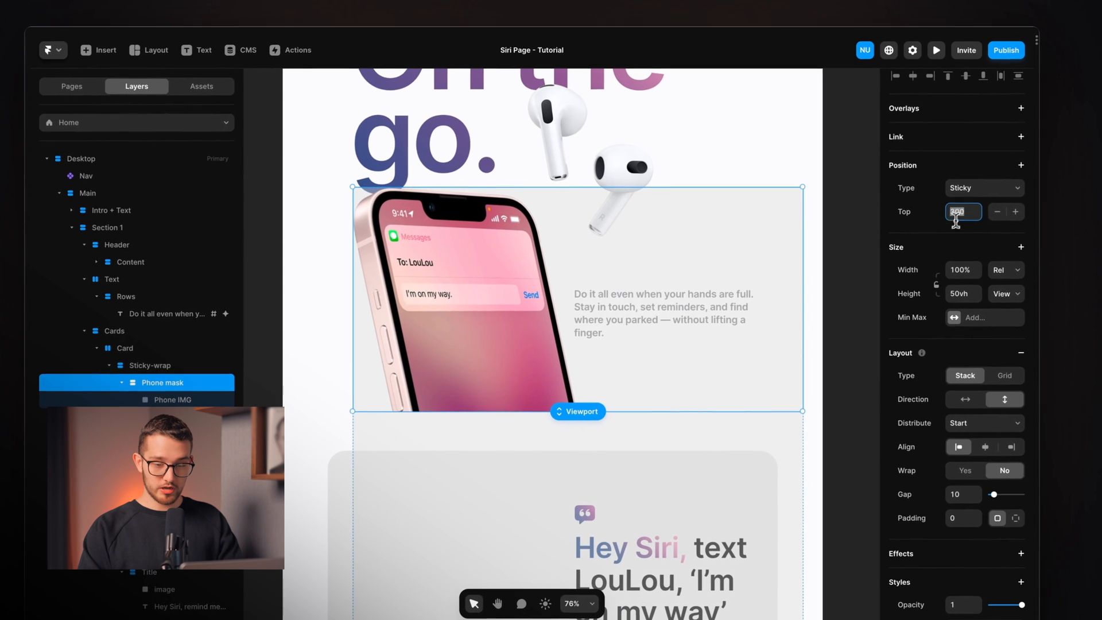
pyautogui.click(918, 216)
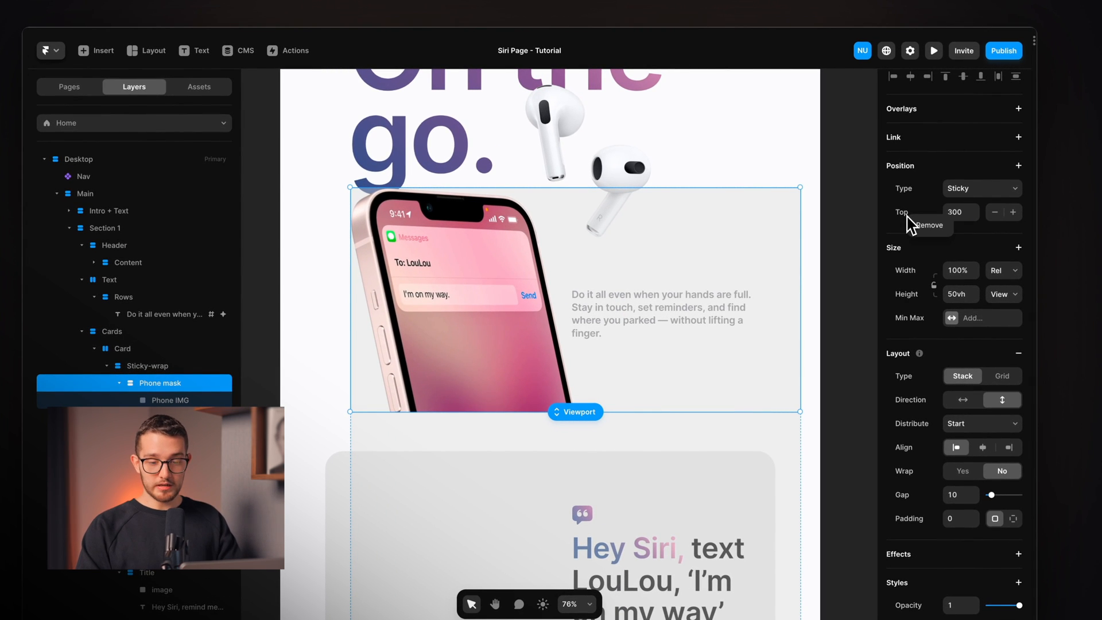
pyautogui.click(925, 229)
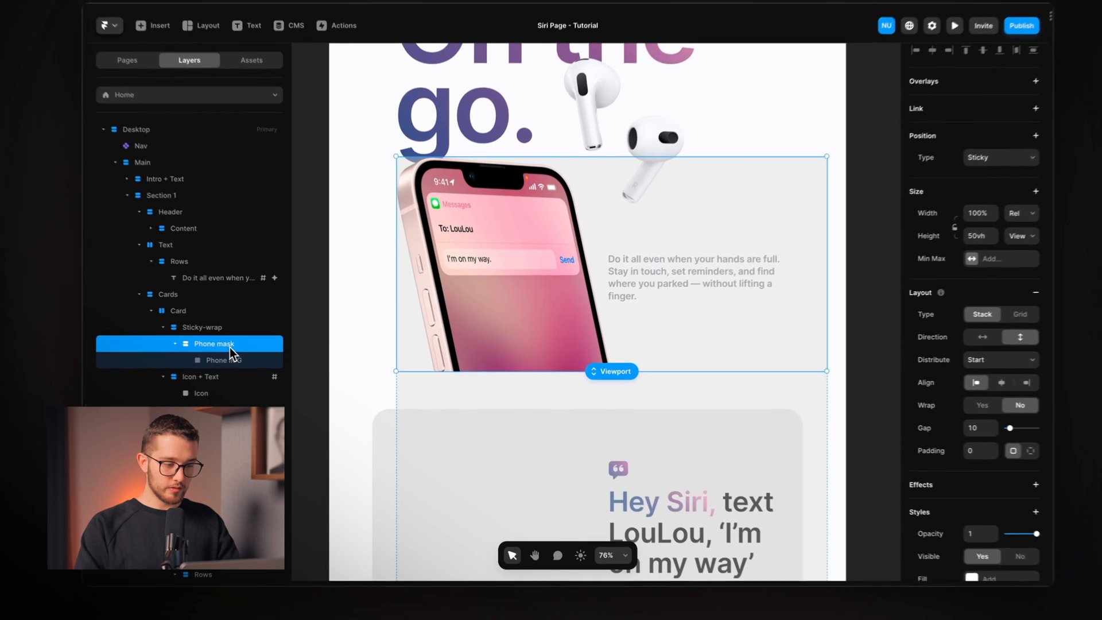
# Create a new code override file named Top-Vh from the Phone mask's code overrides
pyautogui.scroll(-5, 1035, 408)
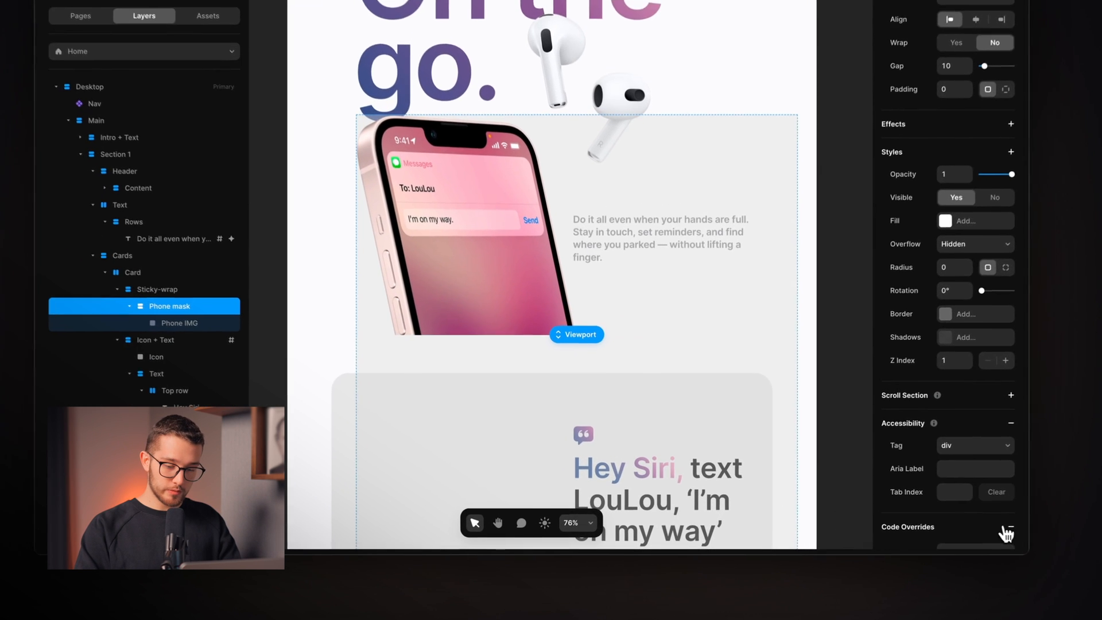
pyautogui.click(943, 532)
pyautogui.click(959, 520)
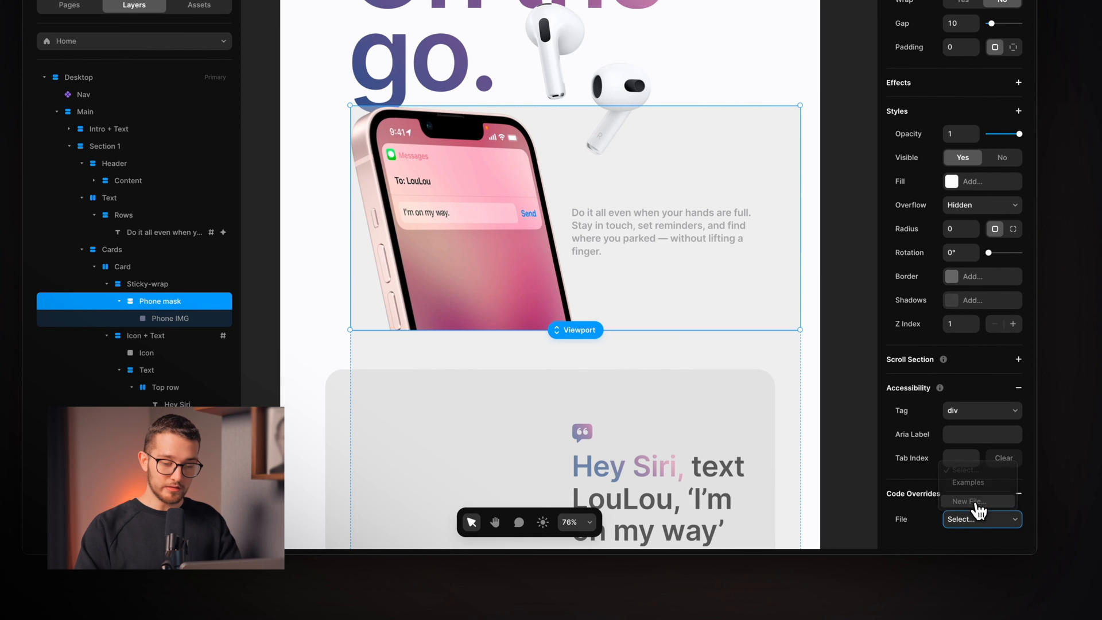
pyautogui.click(976, 502)
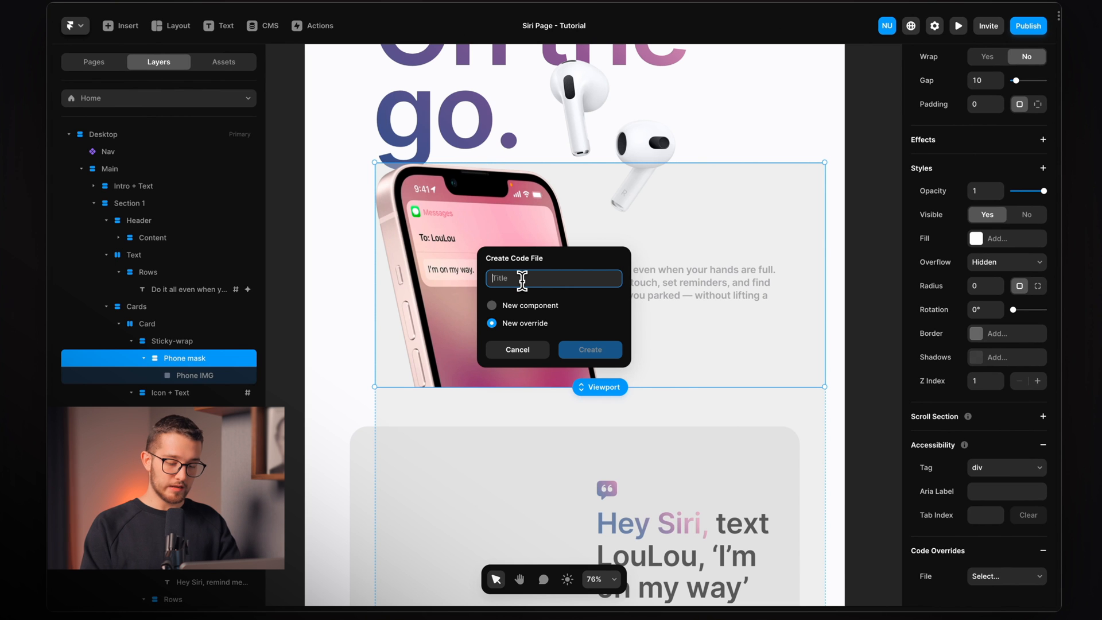
pyautogui.write('Top-Vh')
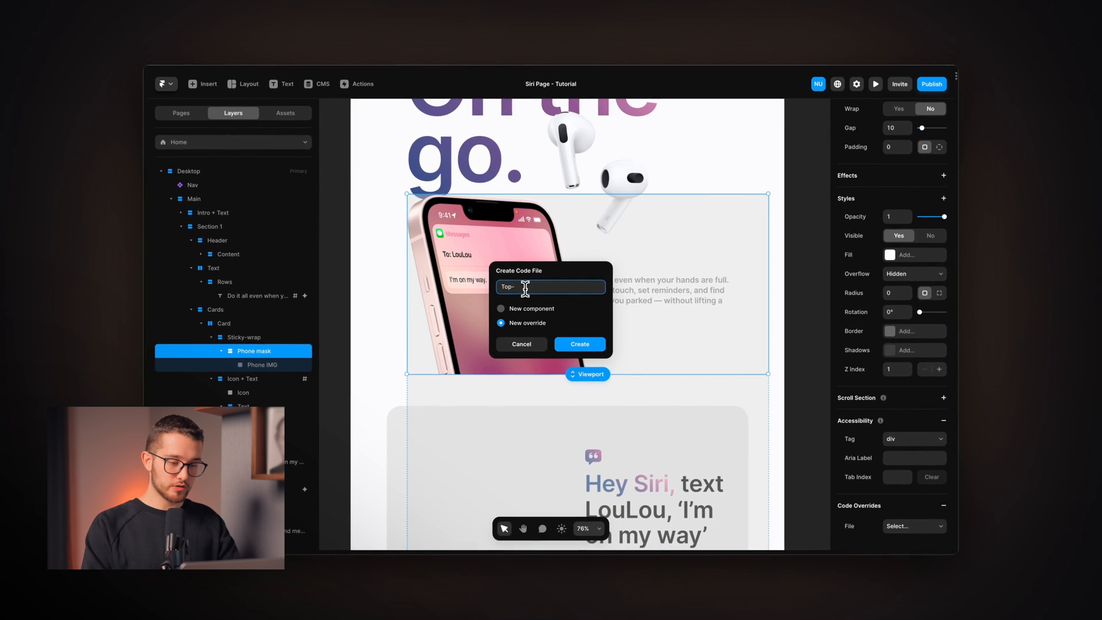
pyautogui.press('Return')
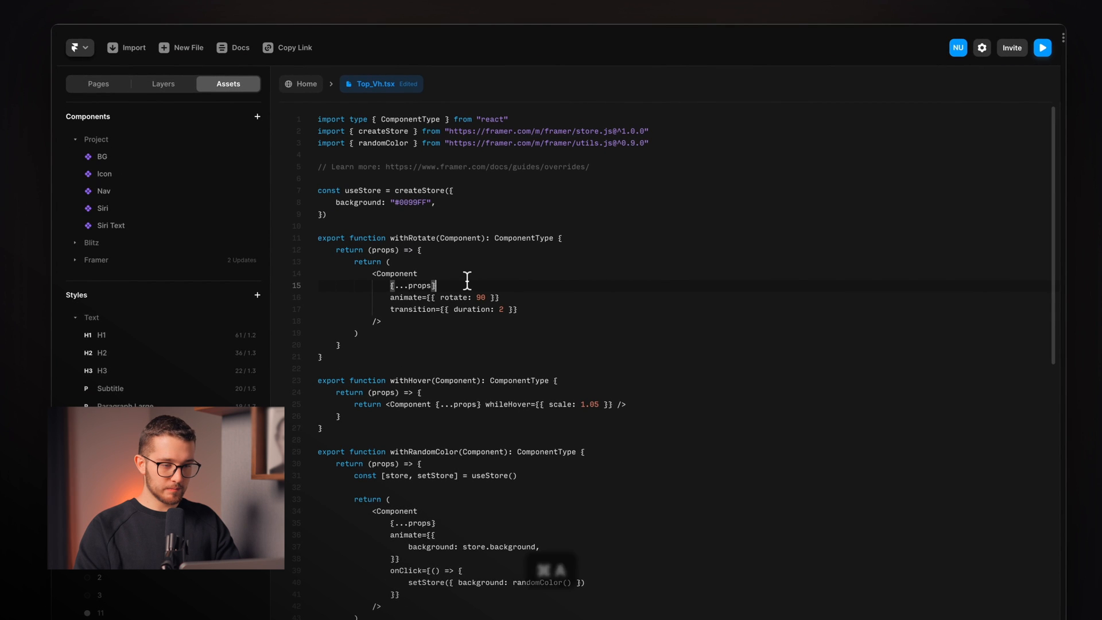
# Replace the sample code with a withStickyTop override that sets position "sticky" and top "50vh", and save the file
pyautogui.press('super+a')
pyautogui.write('import type { ComponentType } from "react"  export function withStickyTop(Component): ComponentType {     return (props) => {         return (             <Component {...props} style={{ position: "sticky", top: "50vh" }} />         )     } }')
pyautogui.press('super+s')
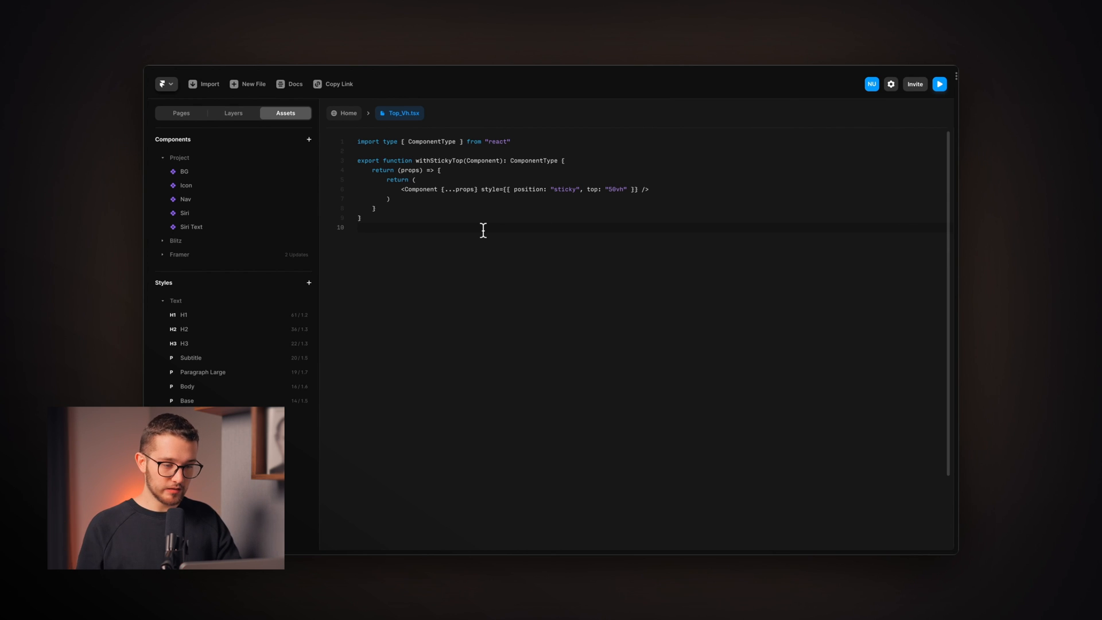
pyautogui.doubleClick(491, 189)
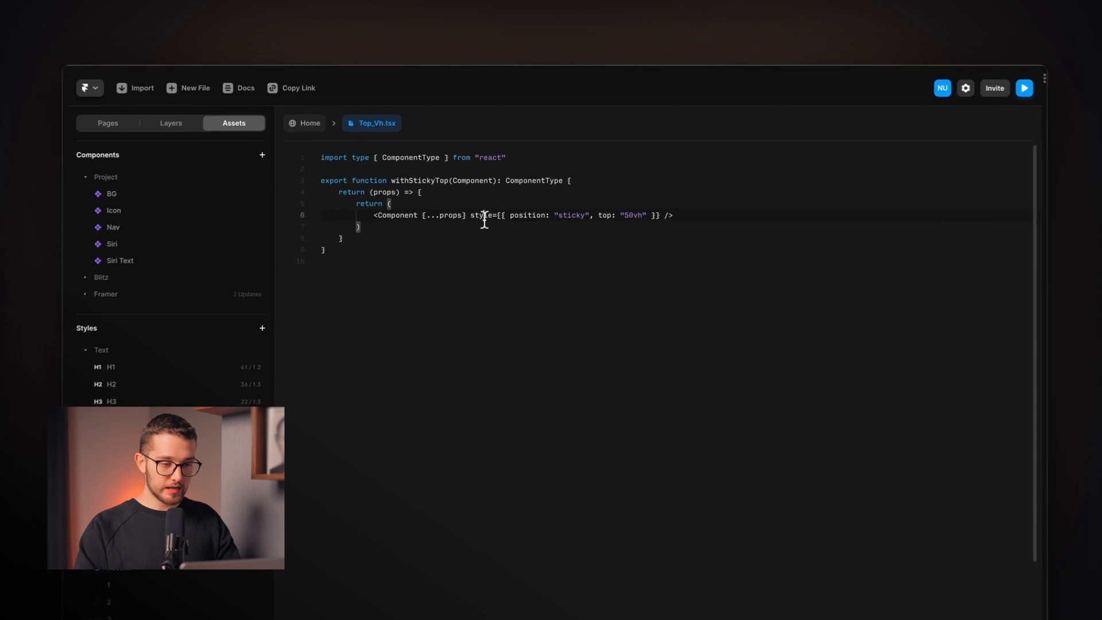
pyautogui.click(451, 218)
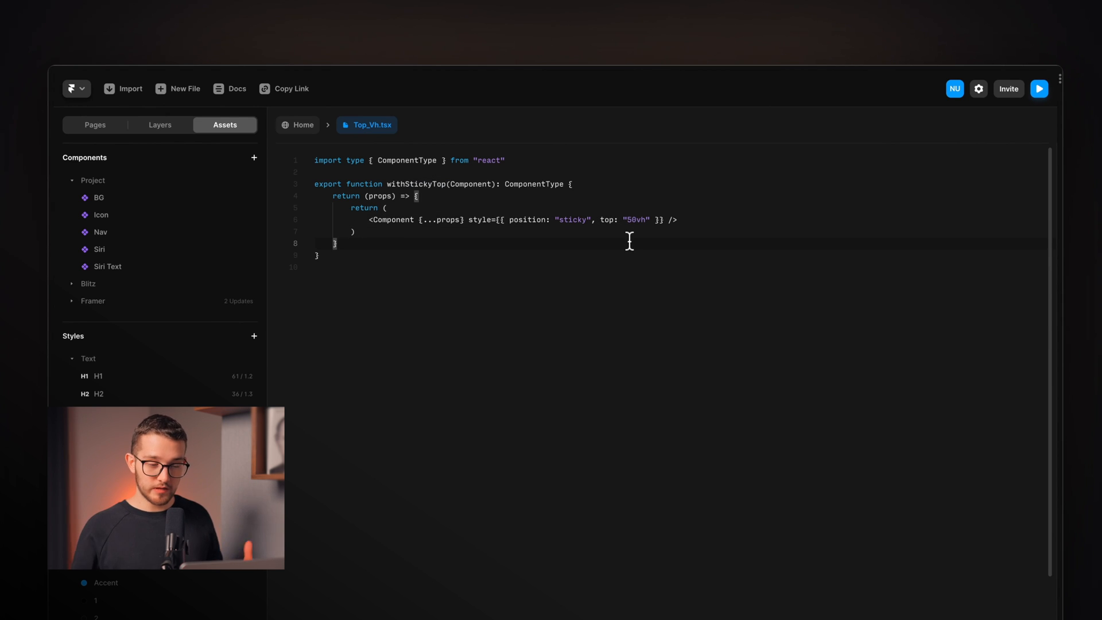
# Return to the Home page and apply the withStickyTop override from the Top_Vh file to Phone mask
pyautogui.click(303, 124)
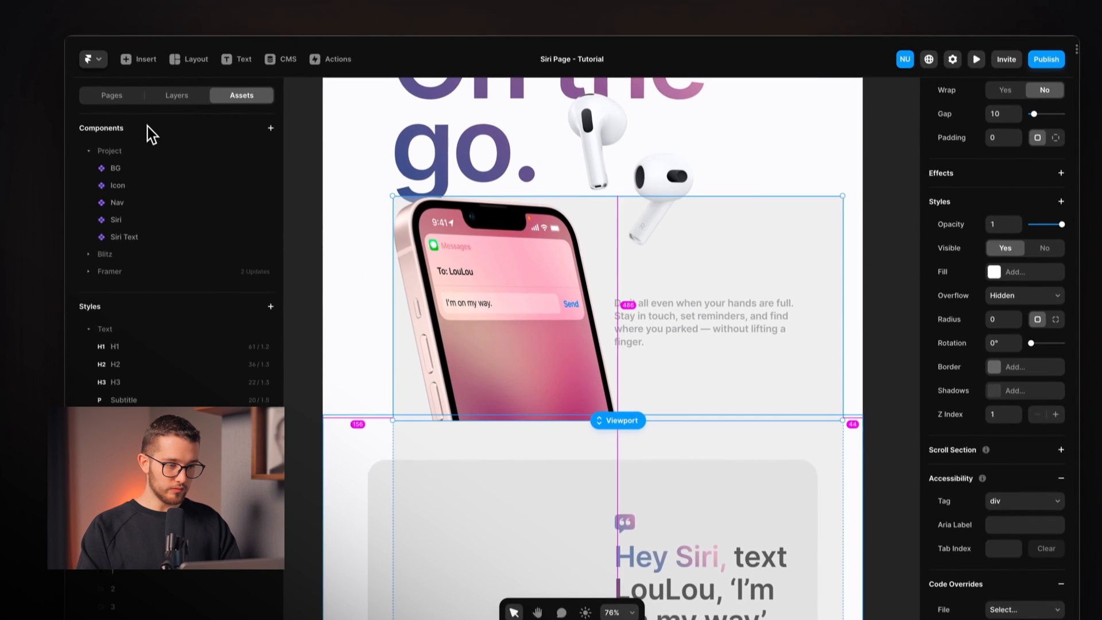
pyautogui.hotkey('alt', '2')
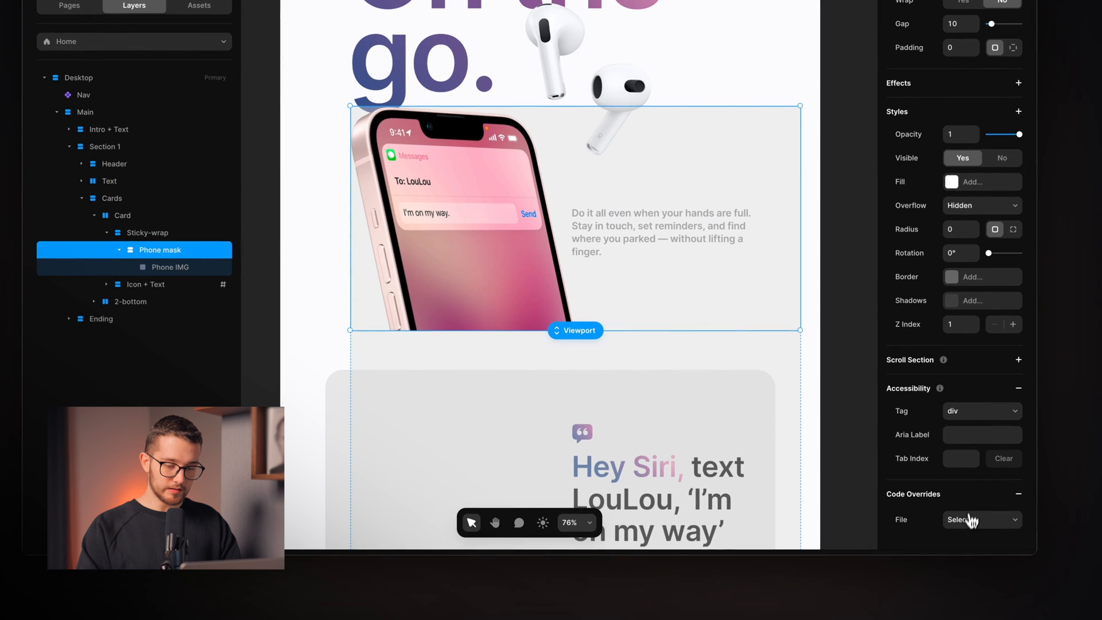
pyautogui.click(967, 525)
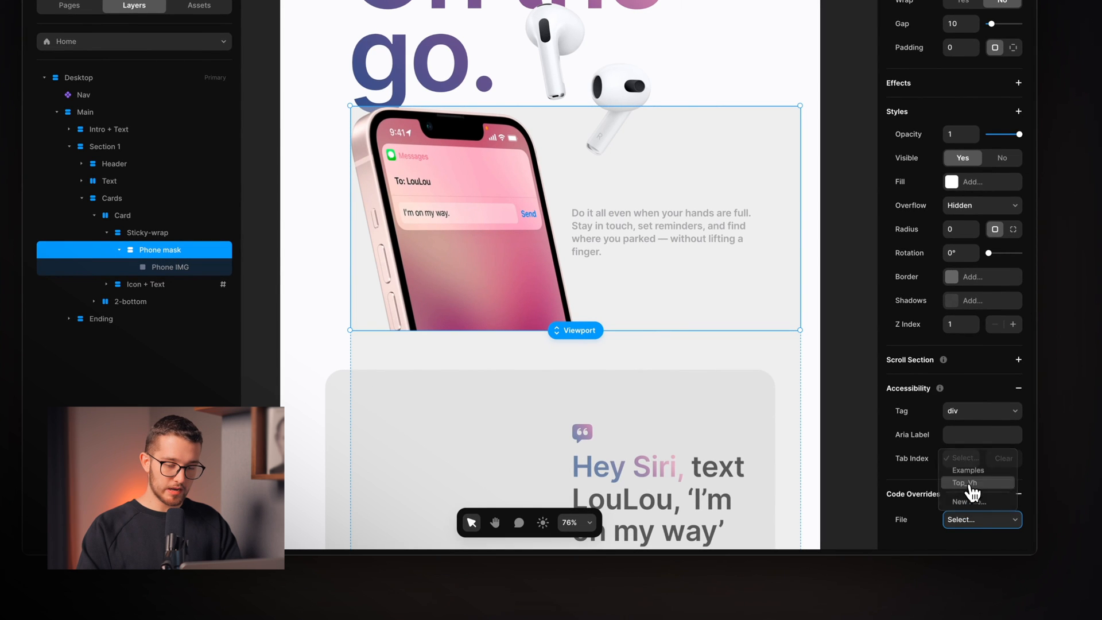
pyautogui.click(970, 483)
pyautogui.scroll(-2, 970, 499)
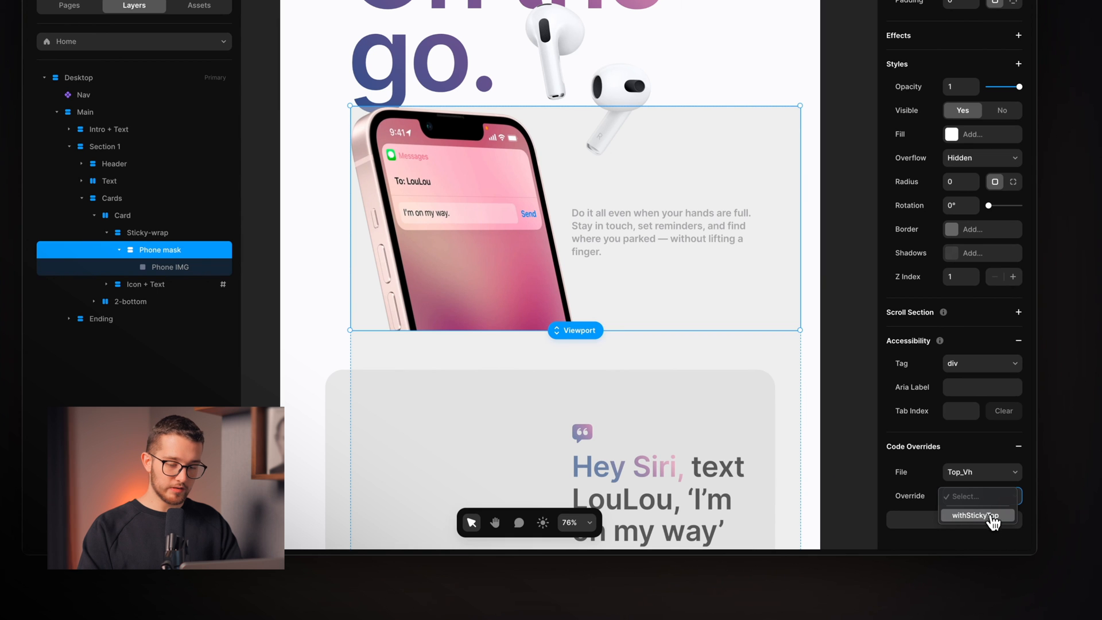
pyautogui.click(975, 514)
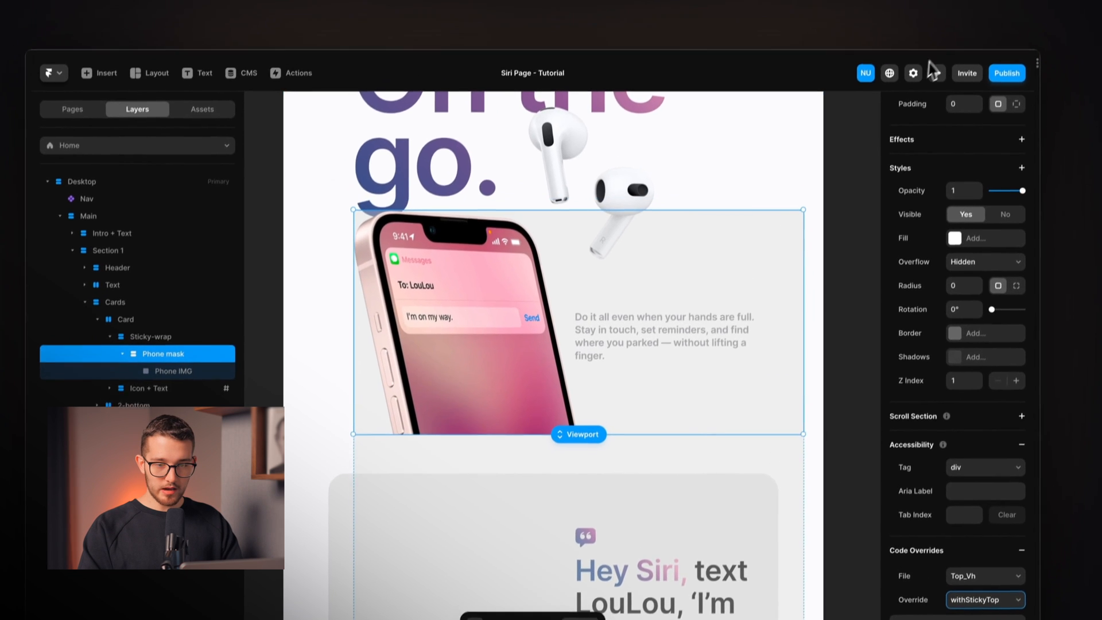
# Preview the page and examine where the phone sticks with the 50vh override applied
pyautogui.scroll(5, 883, 147)
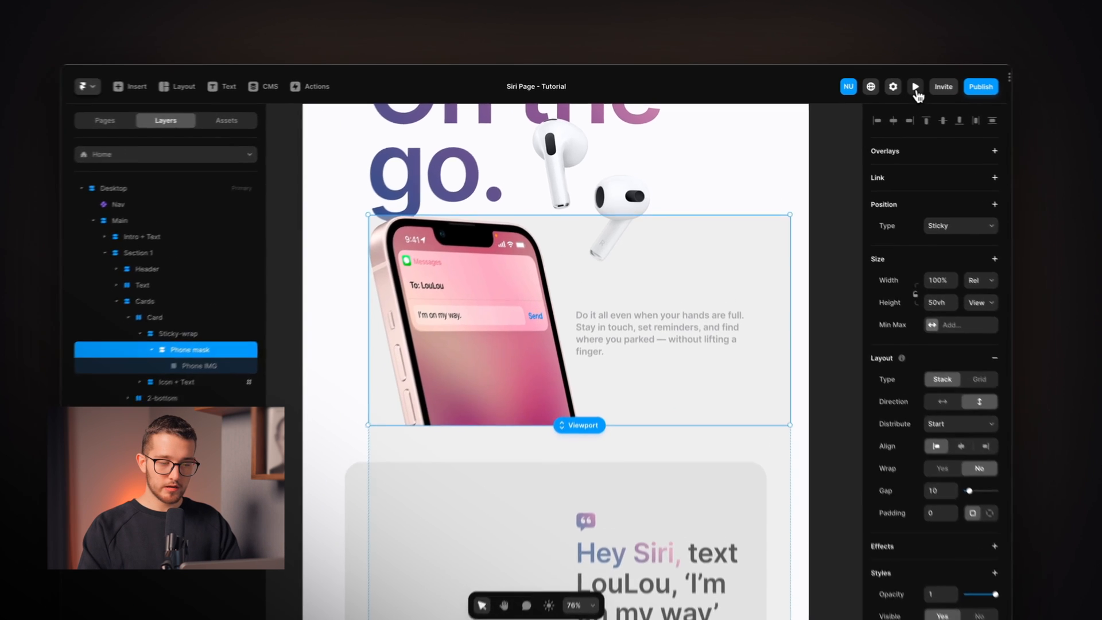
pyautogui.click(876, 84)
pyautogui.scroll(-3, 636, 346)
pyautogui.scroll(-10, 637, 349)
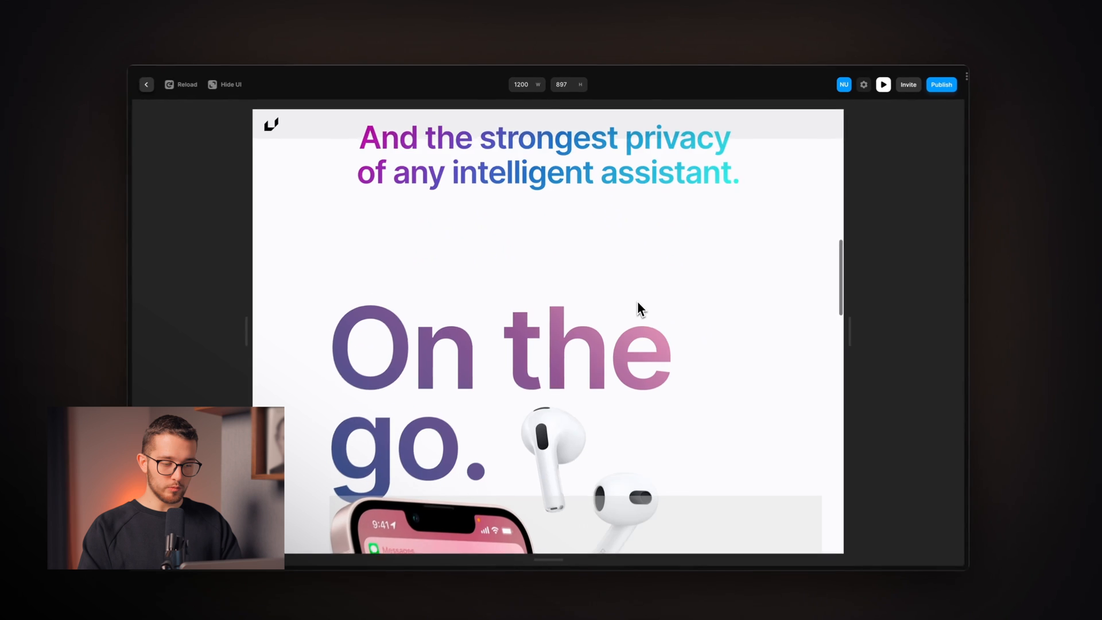
pyautogui.scroll(-5, 638, 295)
pyautogui.scroll(4, 638, 295)
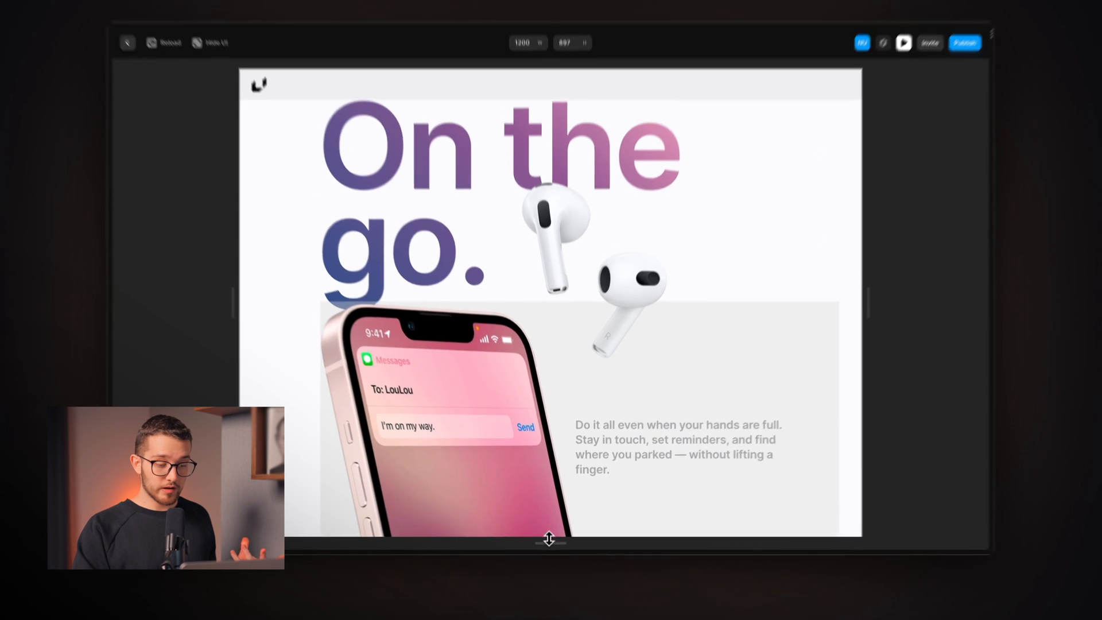
# Reduce the preview height to 624, examine the phone's sticking on the shorter screen, and close the preview
pyautogui.moveTo(549, 539); pyautogui.dragTo(551, 475)
pyautogui.moveTo(563, 452)
pyautogui.mouseDown()
pyautogui.moveTo(553, 563)
pyautogui.moveTo(564, 403)
pyautogui.moveTo(573, 447)
pyautogui.moveTo(568, 522)
pyautogui.moveTo(553, 393)
pyautogui.moveTo(558, 520)
pyautogui.moveTo(563, 450)
pyautogui.moveTo(554, 563)
pyautogui.moveTo(565, 459)
pyautogui.mouseUp()
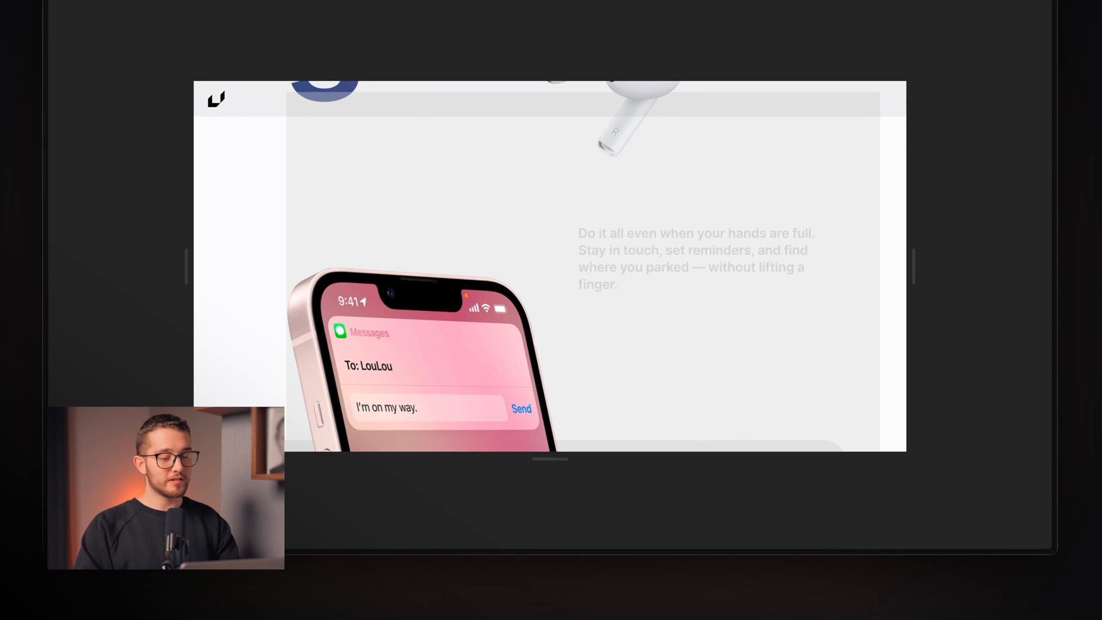
pyautogui.scroll(-8, 555, 243)
pyautogui.scroll(8, 555, 242)
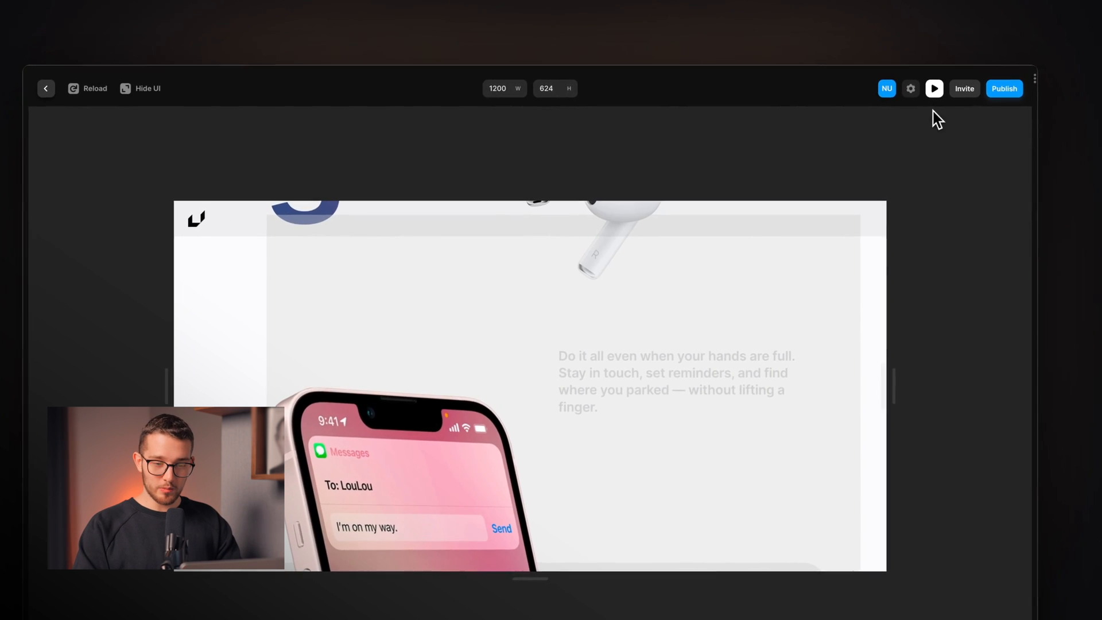
pyautogui.click(934, 88)
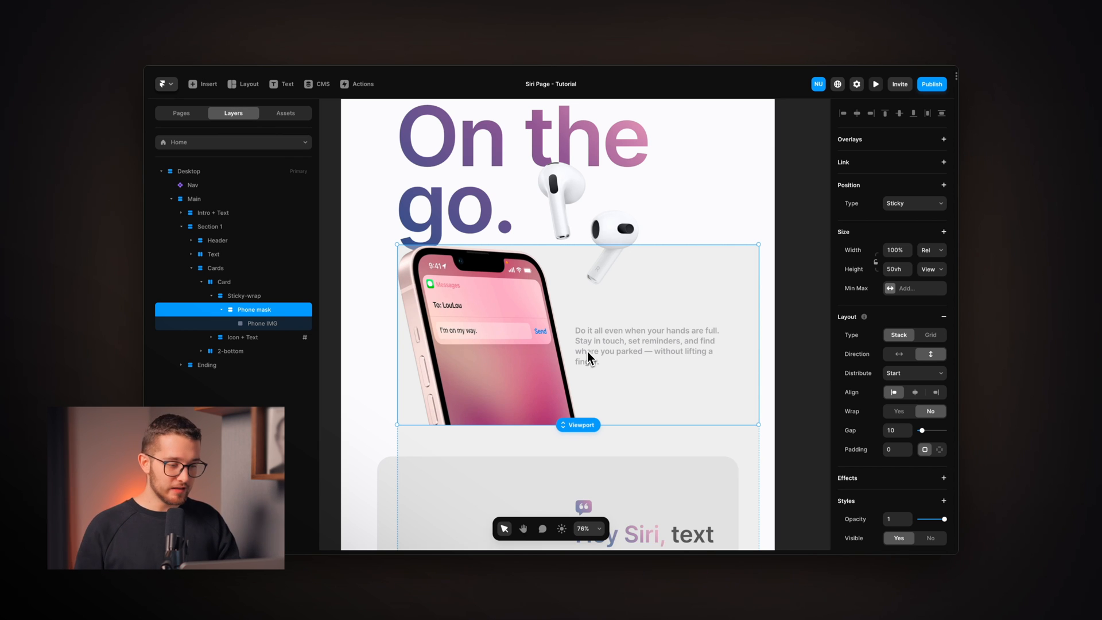
# Preview the page again and examine how the phone sticks and settles into the "Hey Siri, text LouLou" card
pyautogui.scroll(-2, 587, 351)
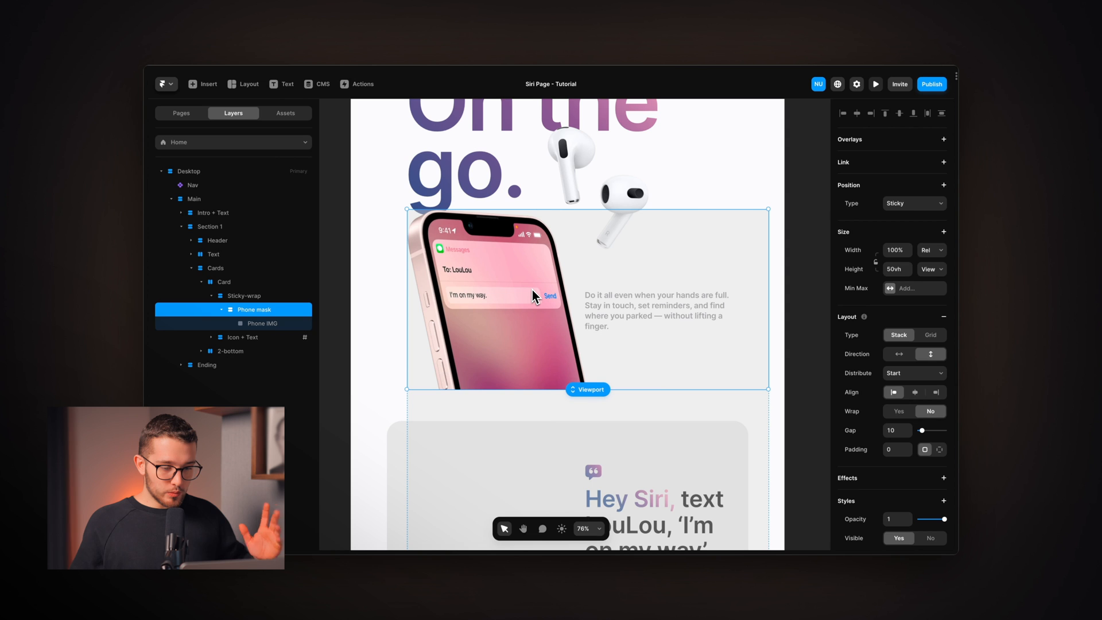
pyautogui.press('super+p')
pyautogui.scroll(-10, 532, 290)
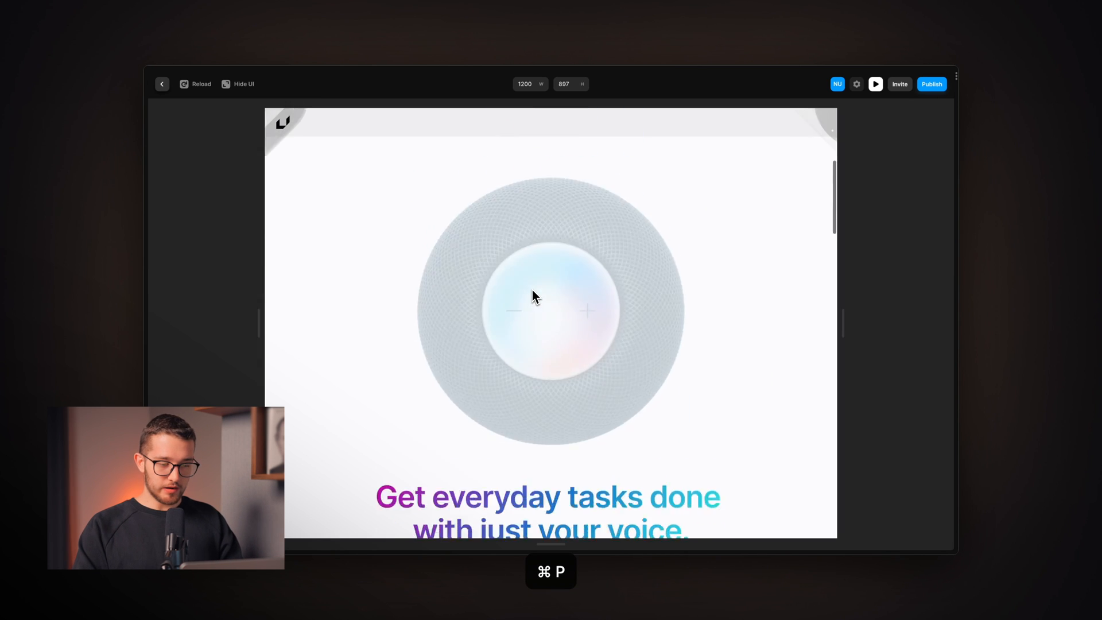
pyautogui.scroll(-8, 532, 290)
pyautogui.scroll(4, 532, 291)
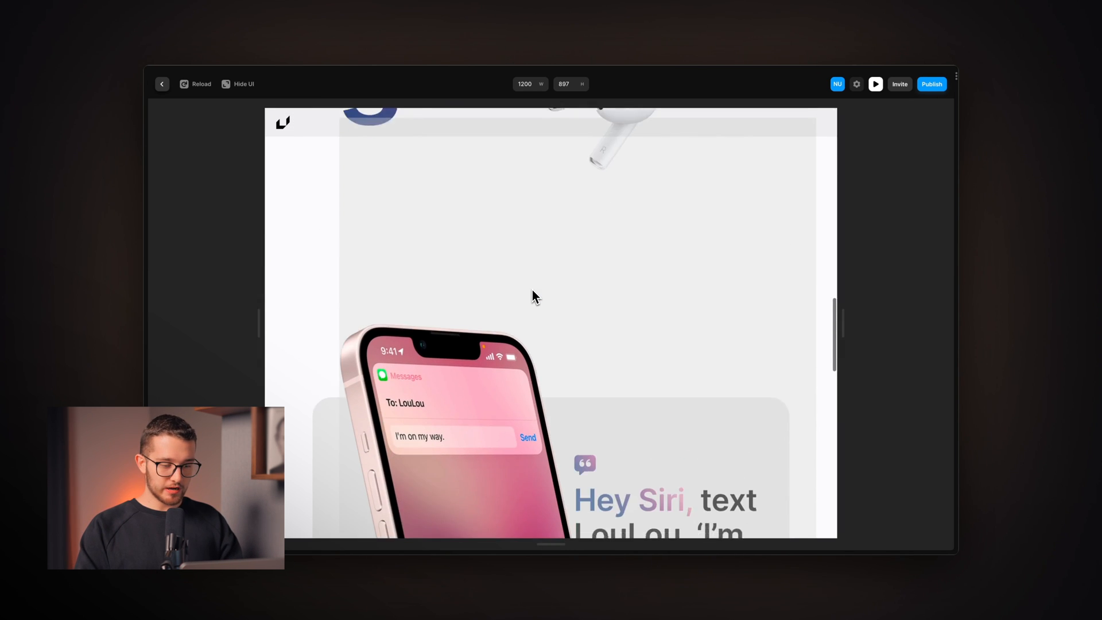
pyautogui.scroll(-4, 532, 290)
pyautogui.scroll(5, 685, 438)
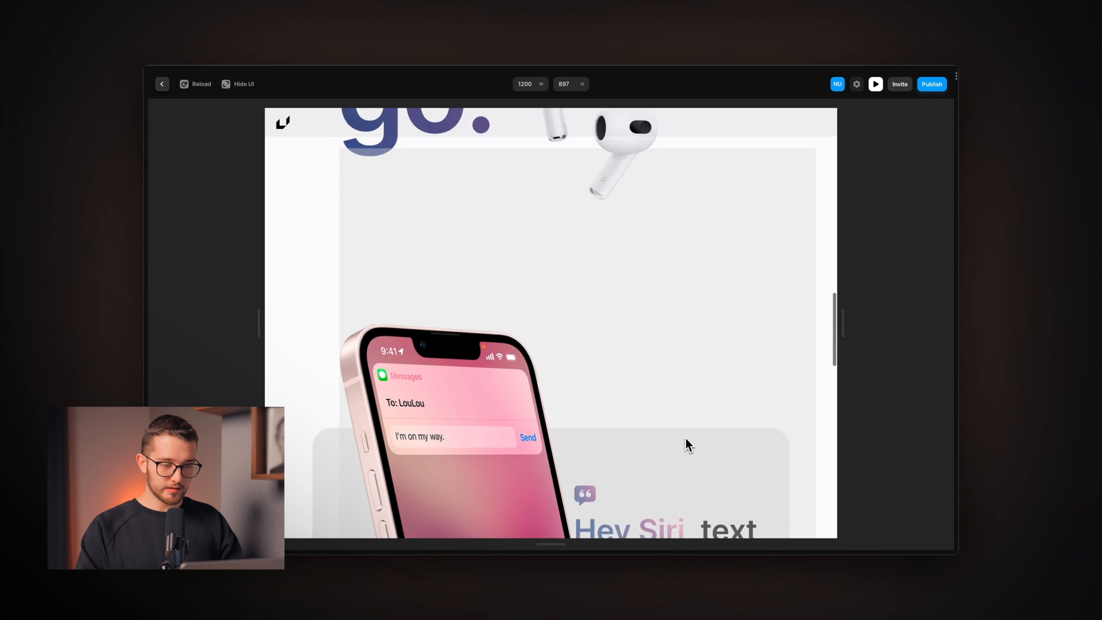
pyautogui.scroll(-5, 686, 440)
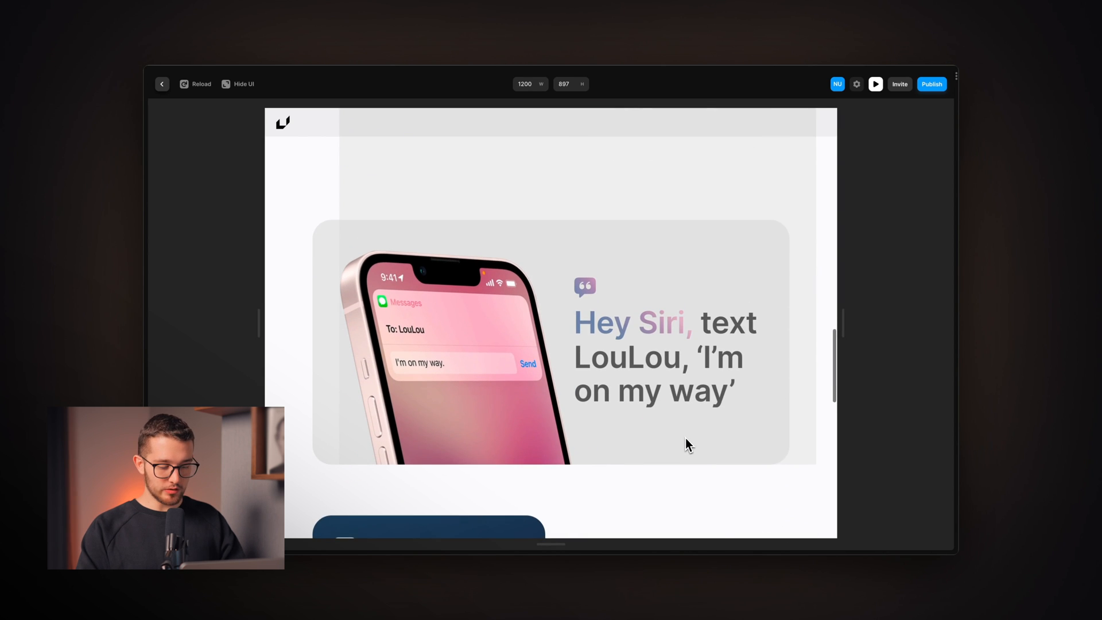
# Switch to the finished reference Siri page and examine the phone's scrolling into its message card
pyautogui.hotkey('ctrl', 'Tab')
pyautogui.scroll(6, 602, 322)
pyautogui.scroll(-3, 601, 322)
pyautogui.scroll(-4, 601, 322)
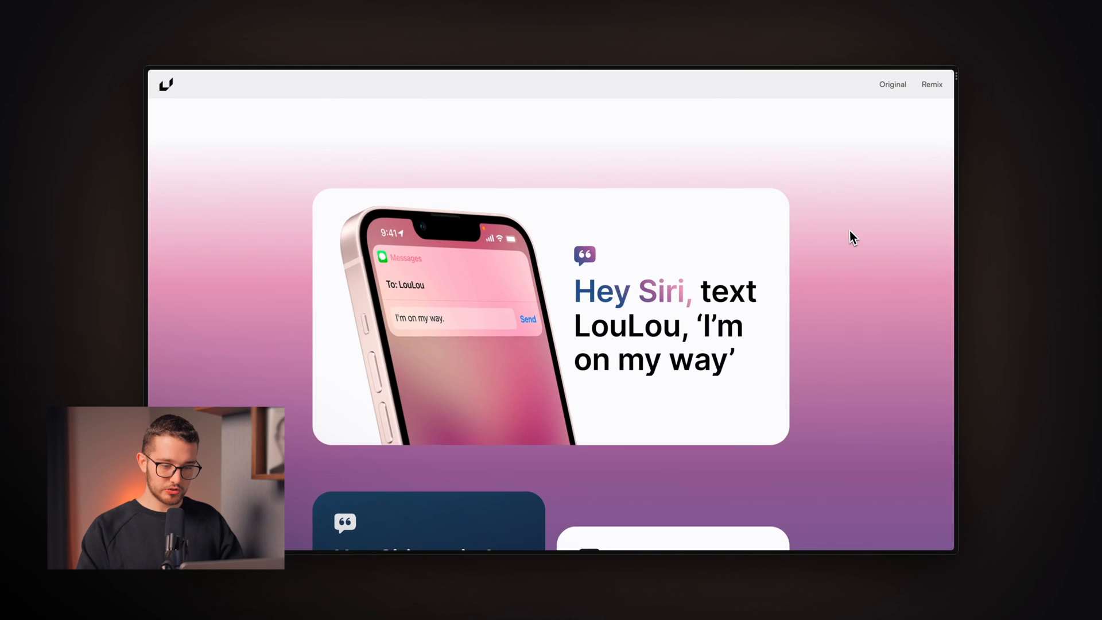
# Examine how the phone settles into the message card on the reference page, and return to the tutorial project
pyautogui.scroll(5, 849, 232)
pyautogui.scroll(-5, 849, 231)
pyautogui.scroll(-5, 849, 235)
pyautogui.scroll(7, 849, 236)
pyautogui.scroll(-5, 849, 231)
pyautogui.hotkey('ctrl', 'Tab')
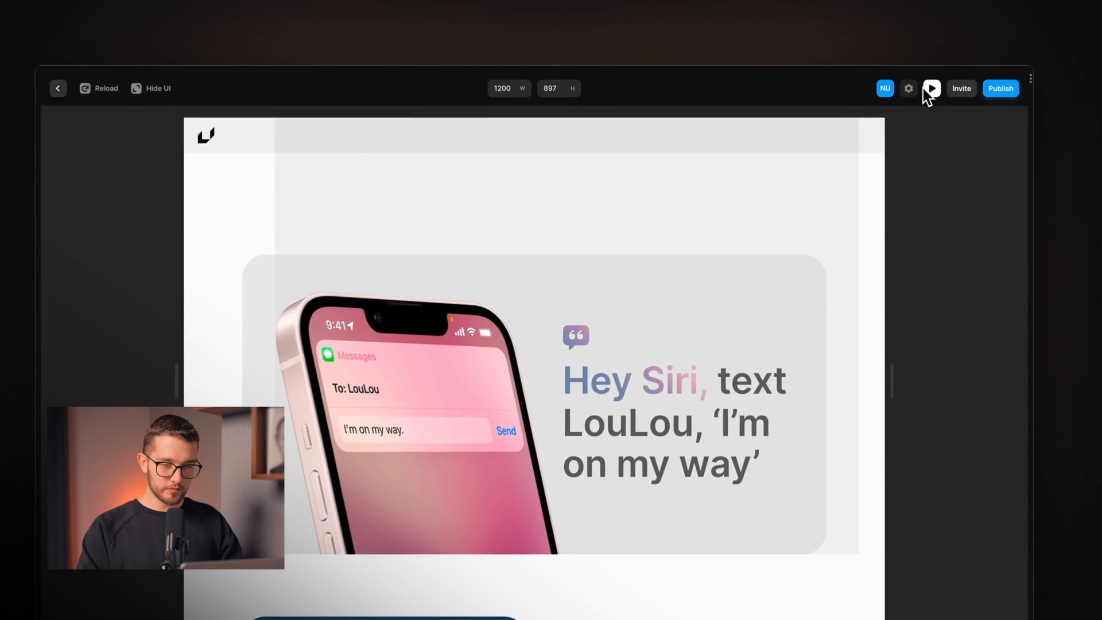
# Close the preview and remove the grey fill from the Sticky-wrap stack around the phone mask
pyautogui.click(875, 84)
pyautogui.scroll(1, 582, 319)
pyautogui.scroll(-2, 581, 316)
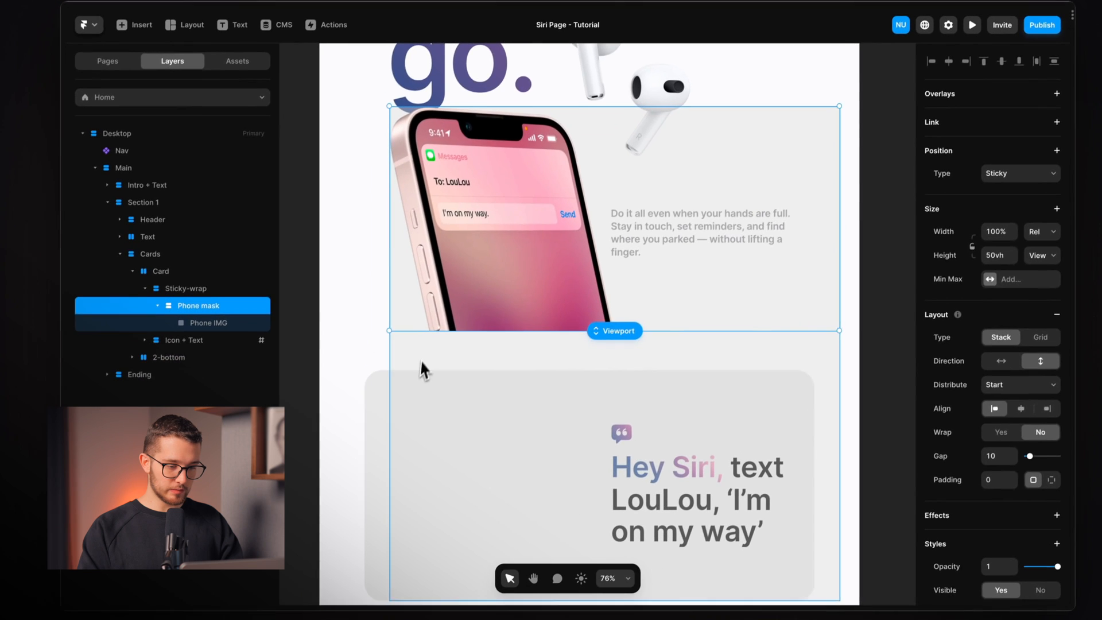
pyautogui.click(402, 399)
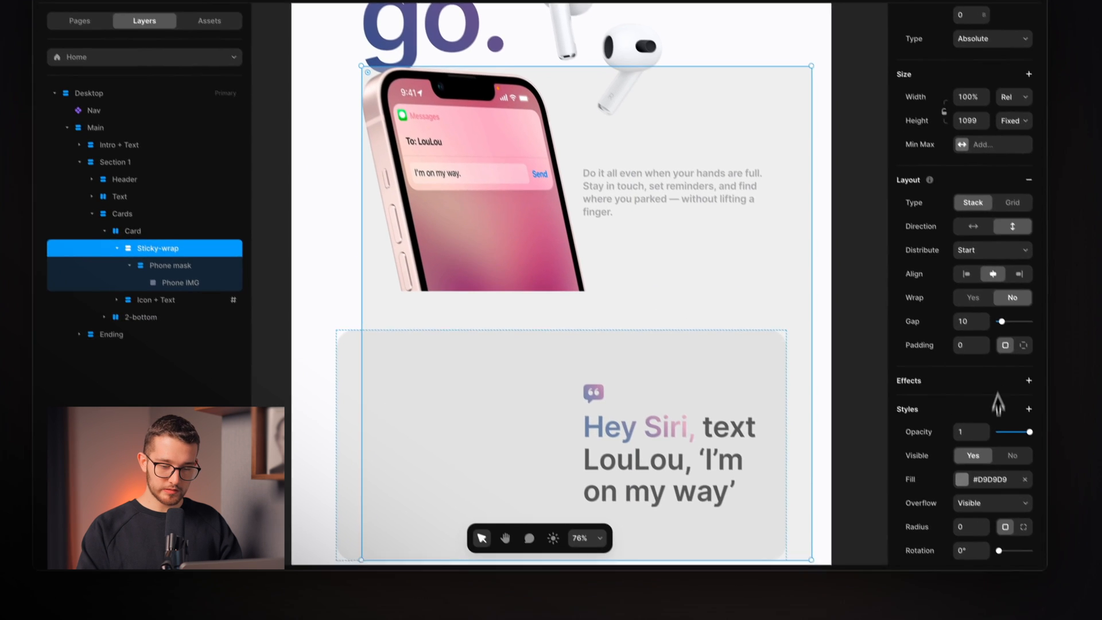
pyautogui.click(1013, 463)
pyautogui.scroll(-3, 603, 333)
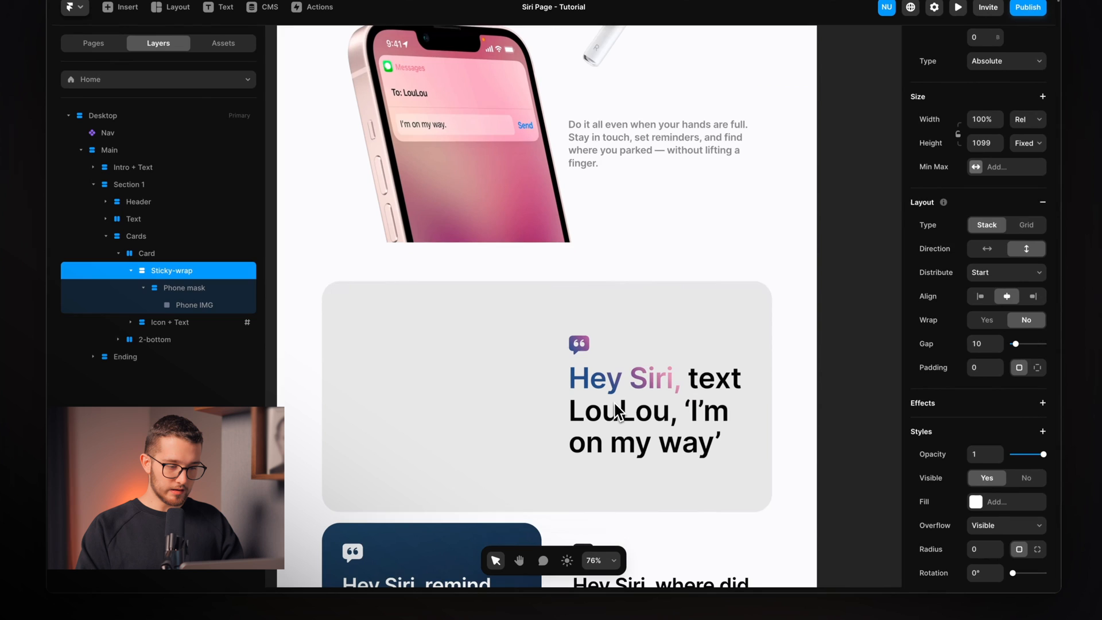
# Change the "Hey Siri, text LouLou" card's fill from grey to the page's off-white
pyautogui.click(333, 300)
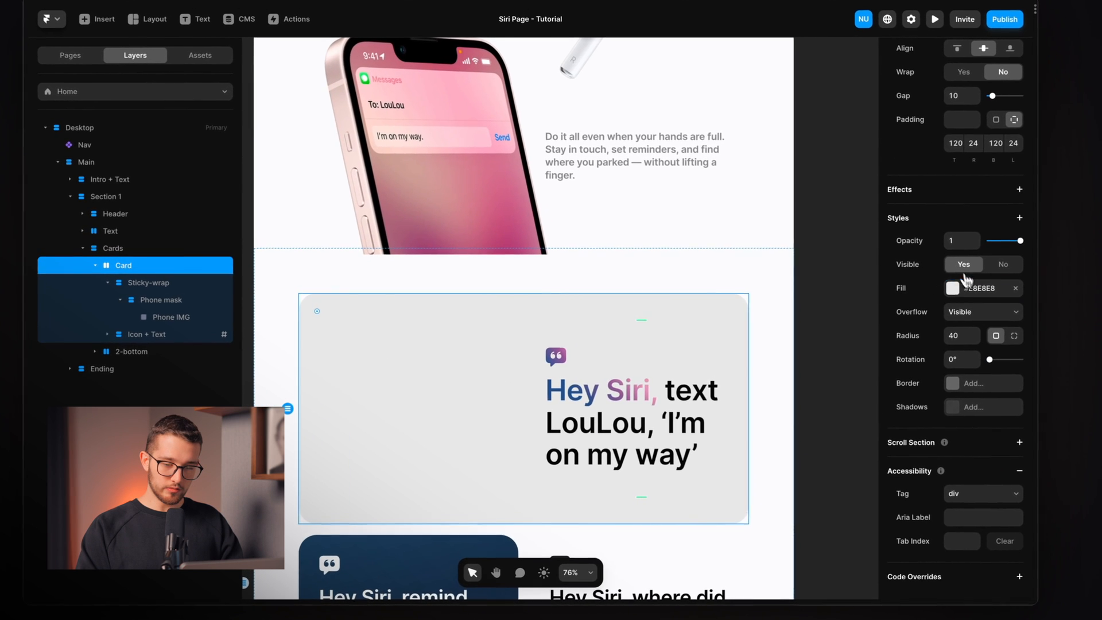
pyautogui.click(975, 276)
pyautogui.click(840, 357)
pyautogui.click(277, 297)
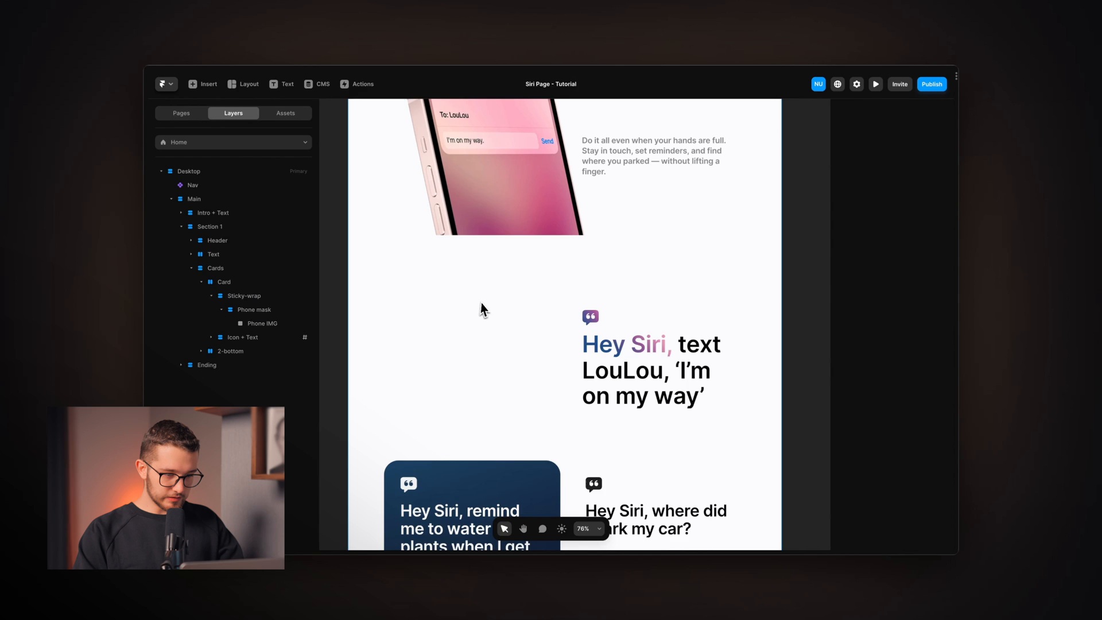
# Select the Cards stack and examine the gradient background behind the cards on the finished reference page
pyautogui.click(368, 323)
pyautogui.scroll(-3, 366, 324)
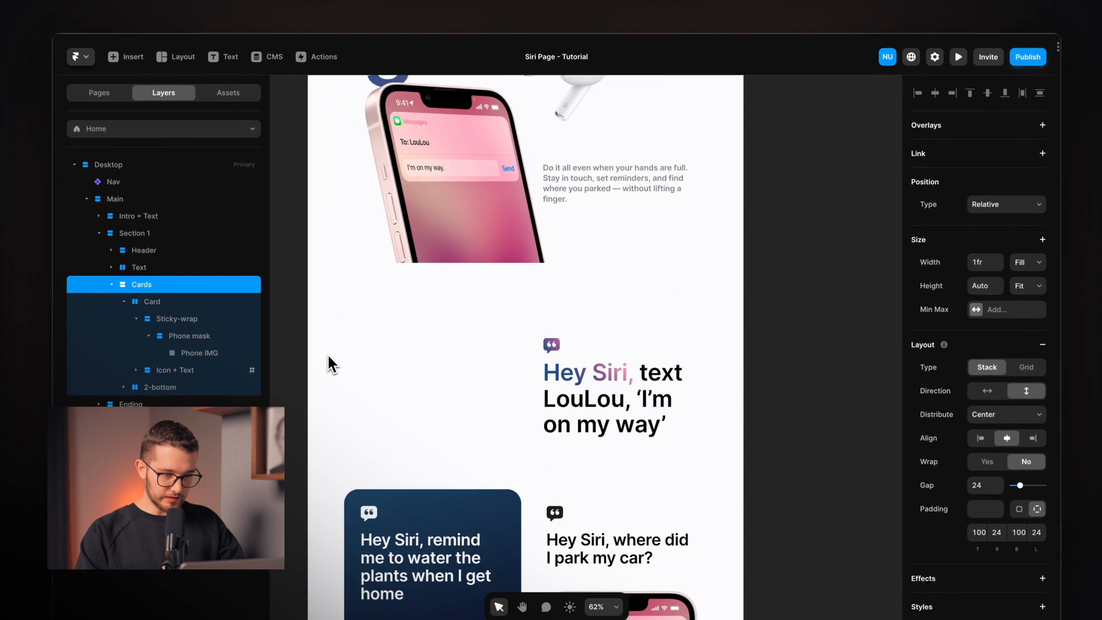
pyautogui.scroll(-3, 366, 324)
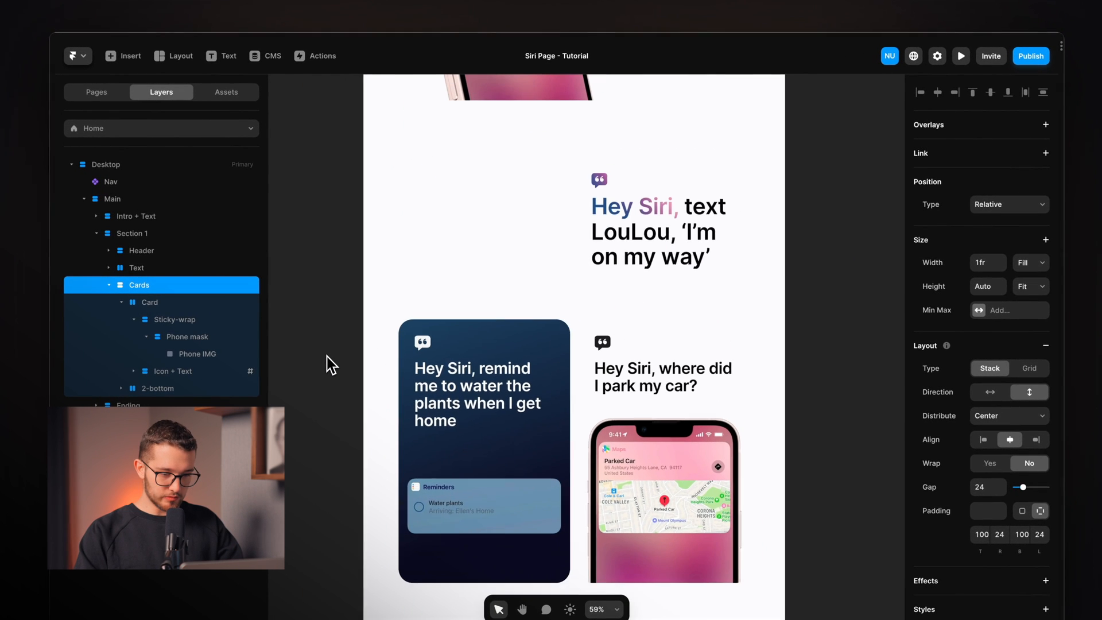
pyautogui.scroll(-3, 438, 245)
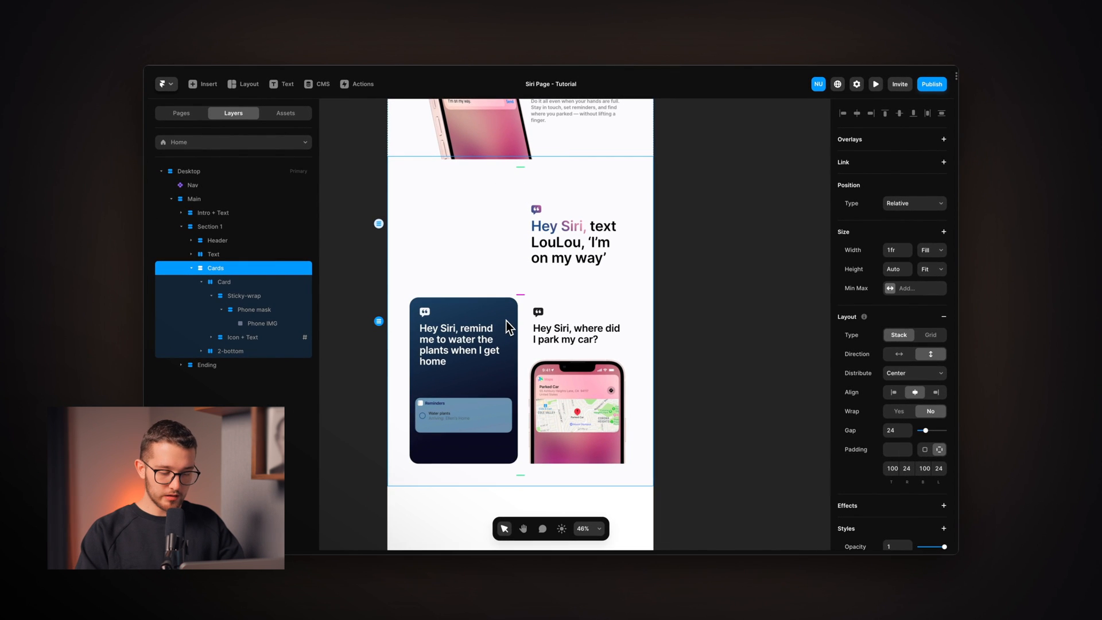
pyautogui.hotkey('ctrl', 'Tab')
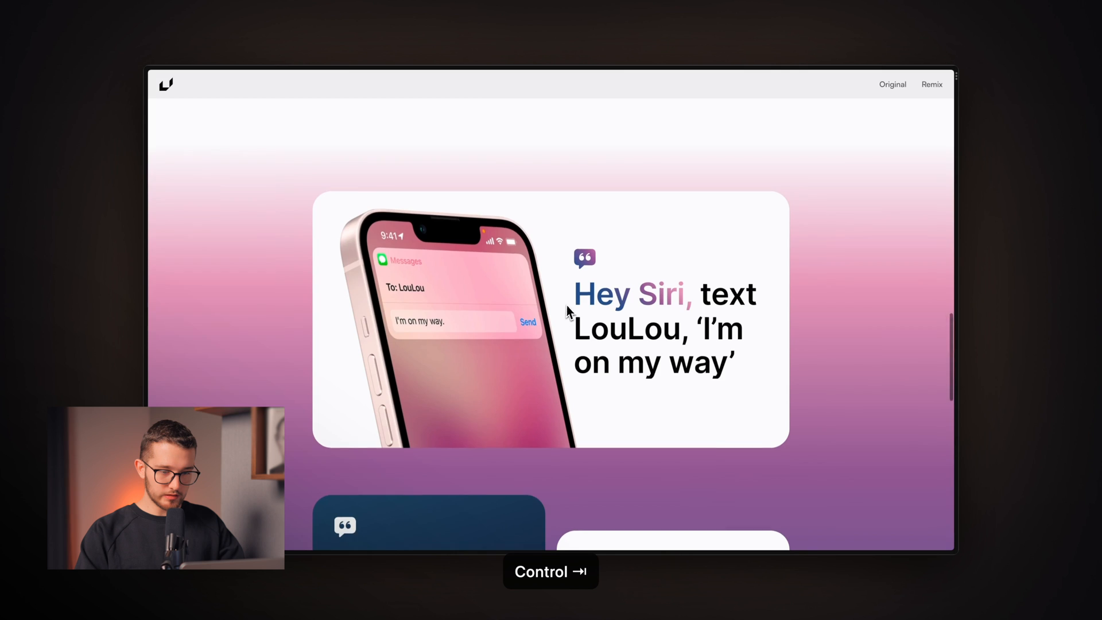
pyautogui.scroll(-8, 566, 305)
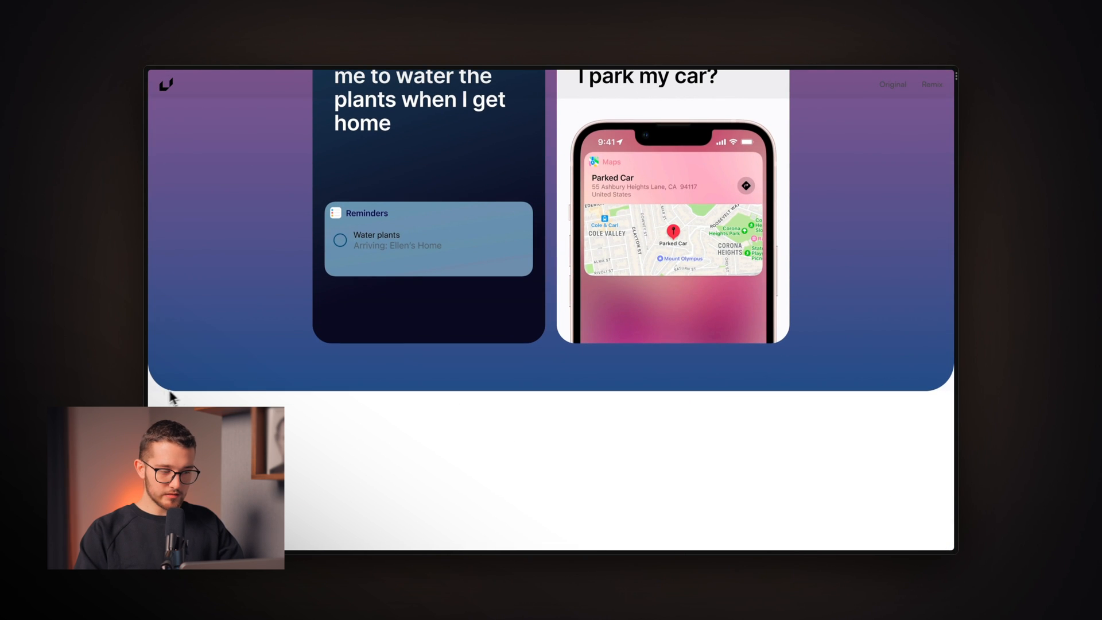
pyautogui.scroll(10, 676, 369)
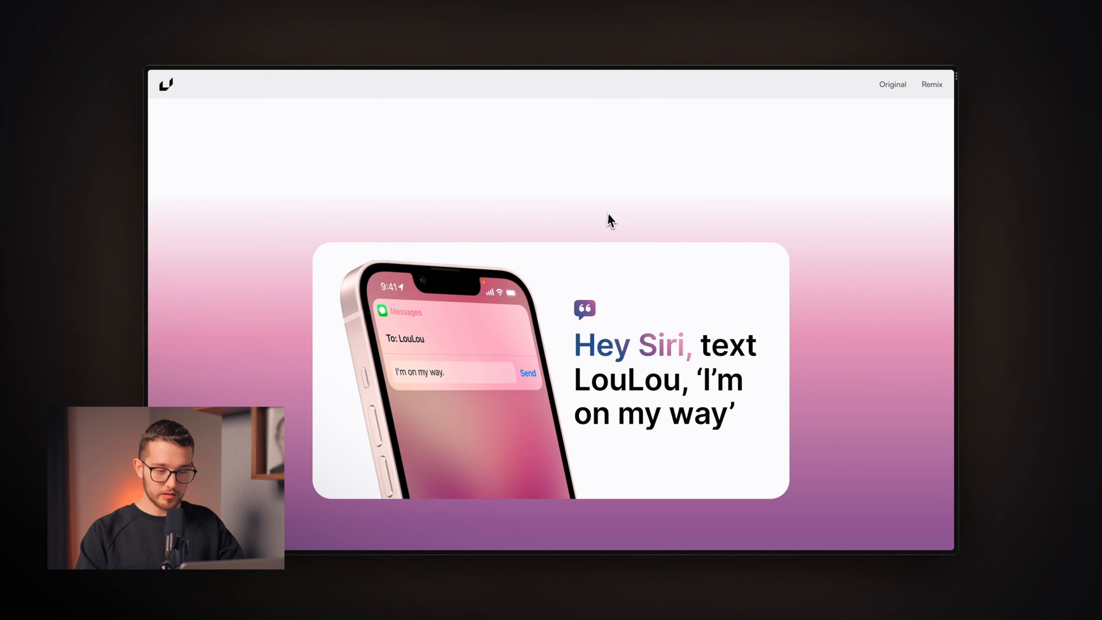
pyautogui.scroll(-10, 612, 220)
pyautogui.hotkey('ctrl', 'Tab')
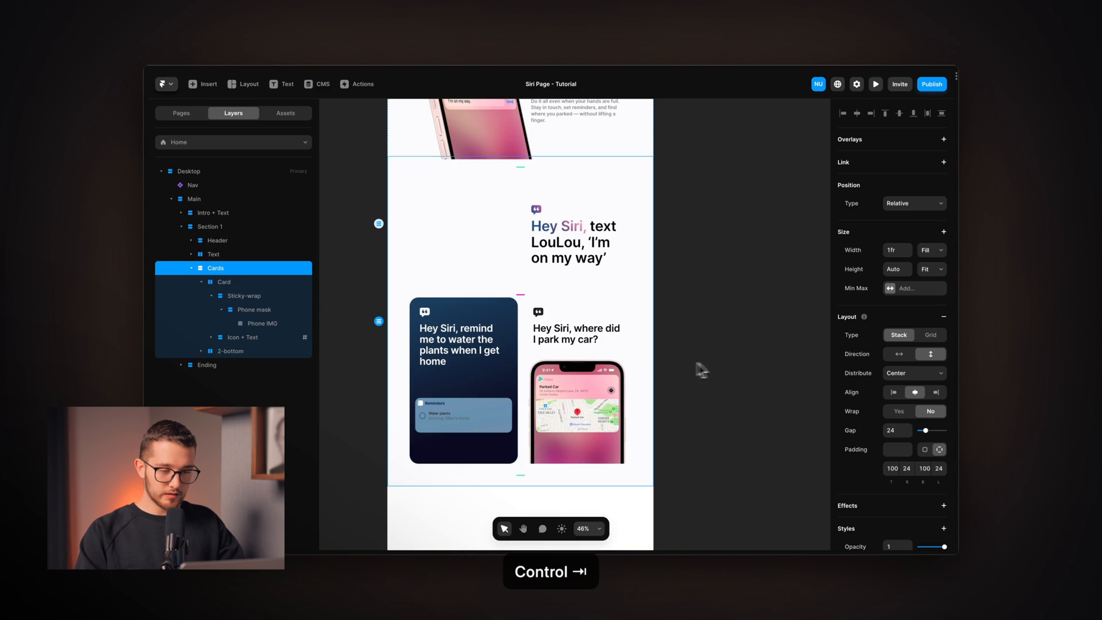
# Add a frame about 501 by 630 to the Cards stack and name it BG Color
pyautogui.press('f')
pyautogui.moveTo(693, 182); pyautogui.dragTo(804, 322)
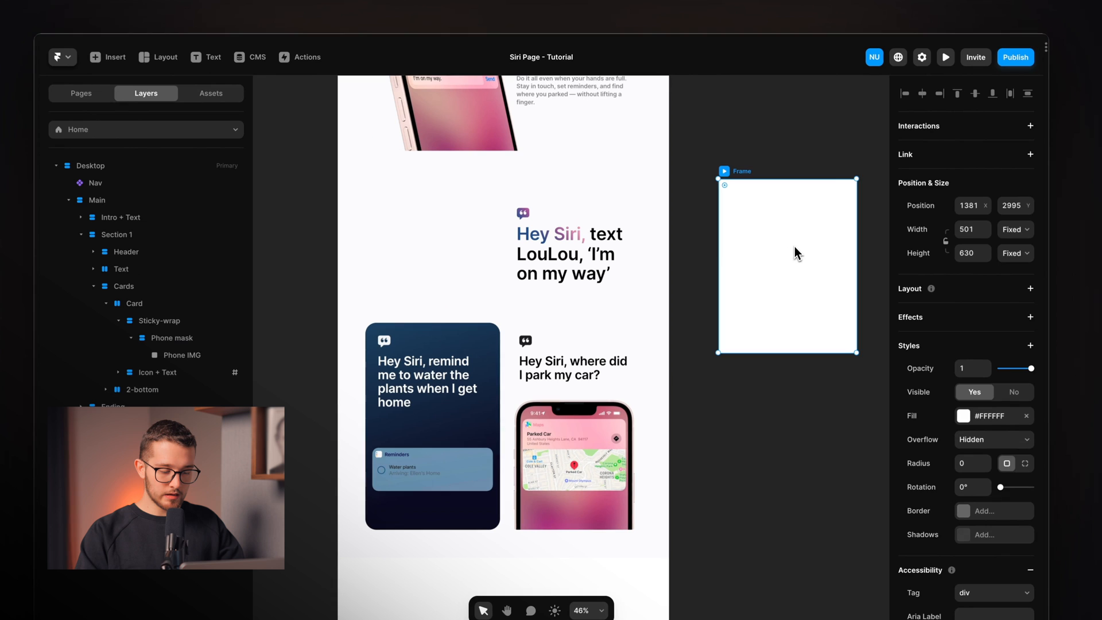
pyautogui.press('super+x')
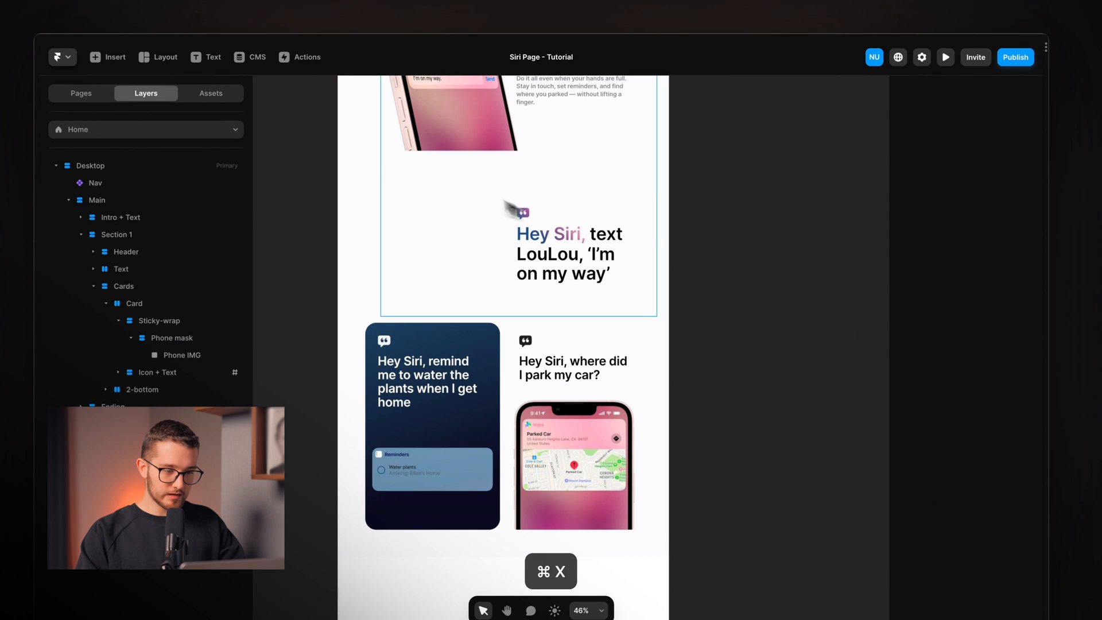
pyautogui.click(453, 182)
pyautogui.click(343, 190)
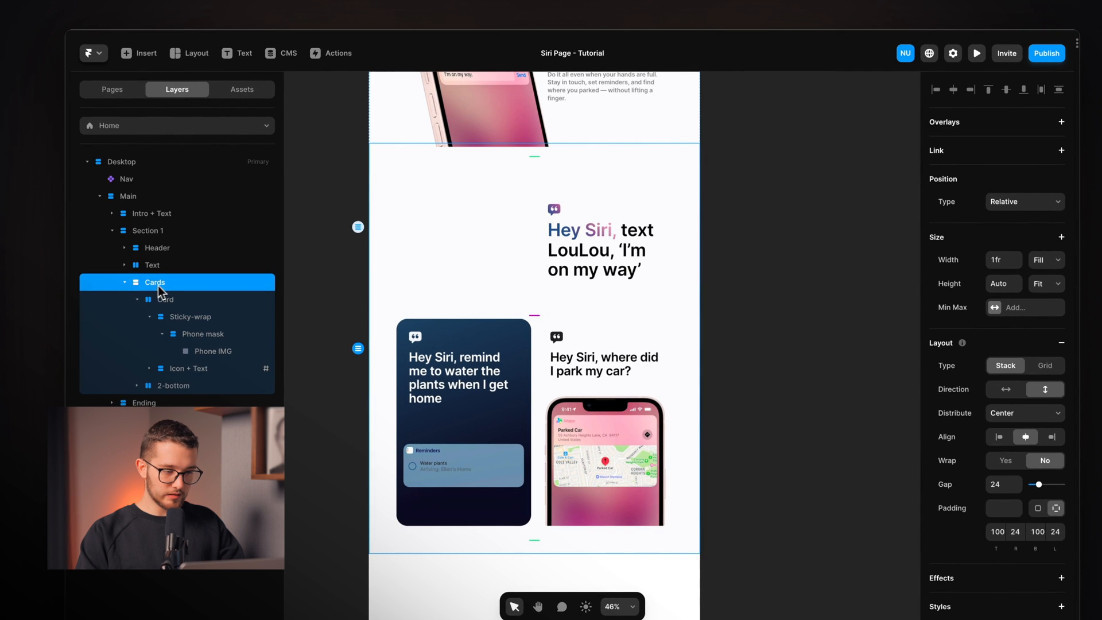
pyautogui.press('super+v')
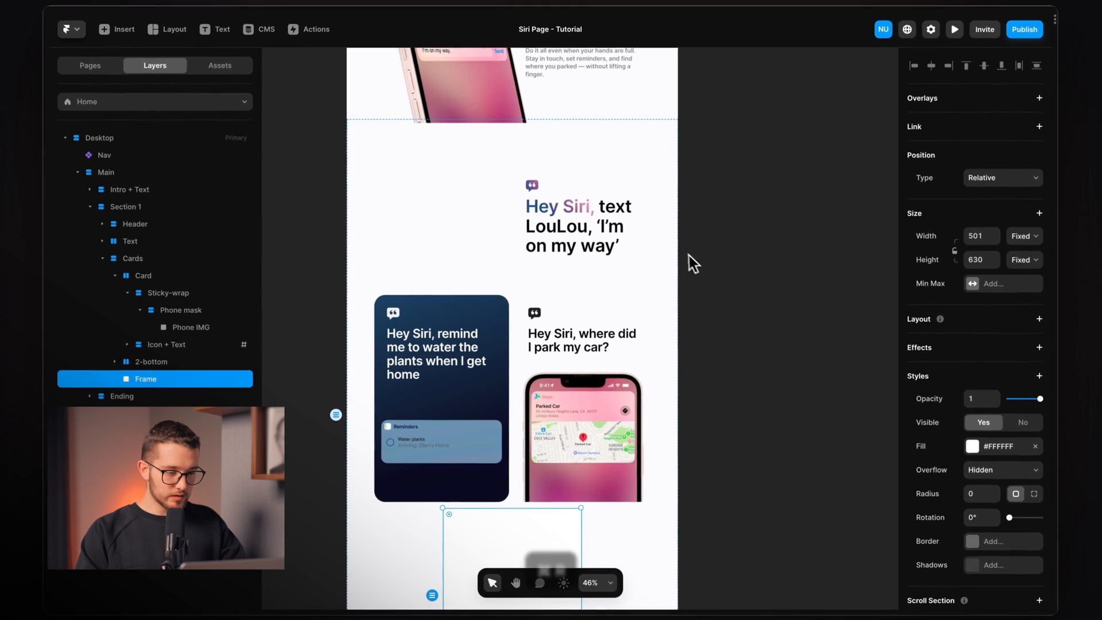
pyautogui.press('super+r')
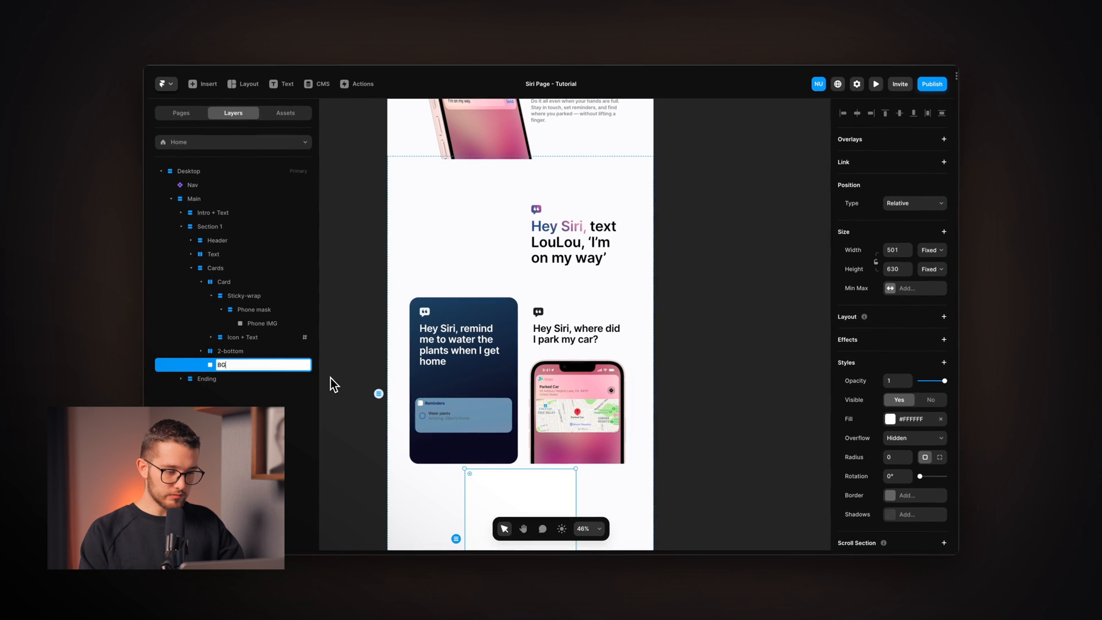
pyautogui.press('Return')
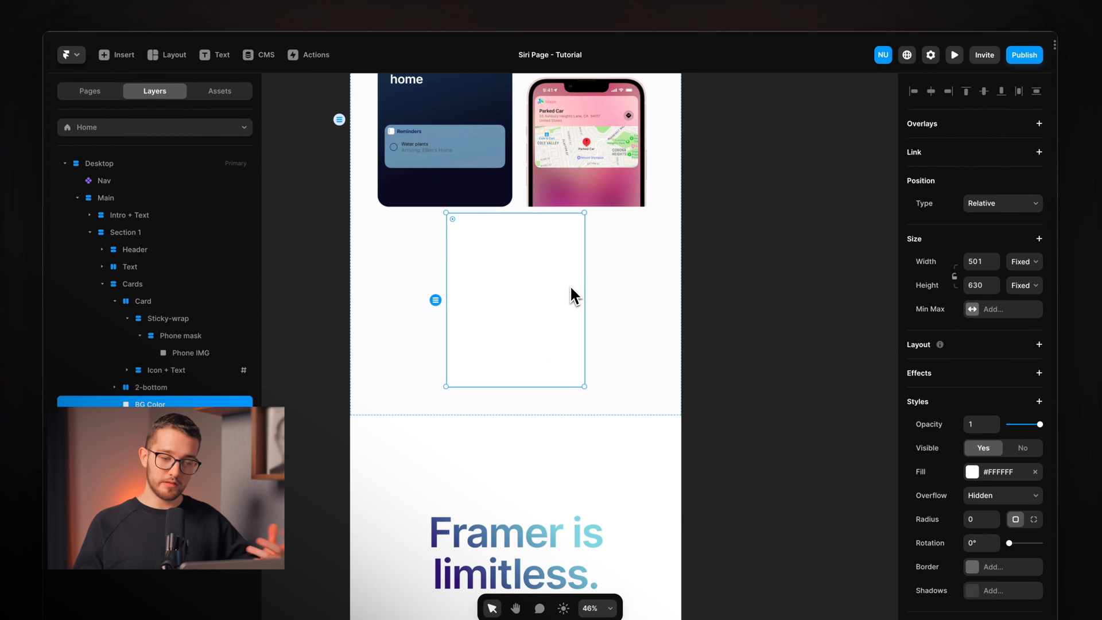
# Try the BG Color frame at different places in the Cards stack and return it to the end
pyautogui.press('Up')
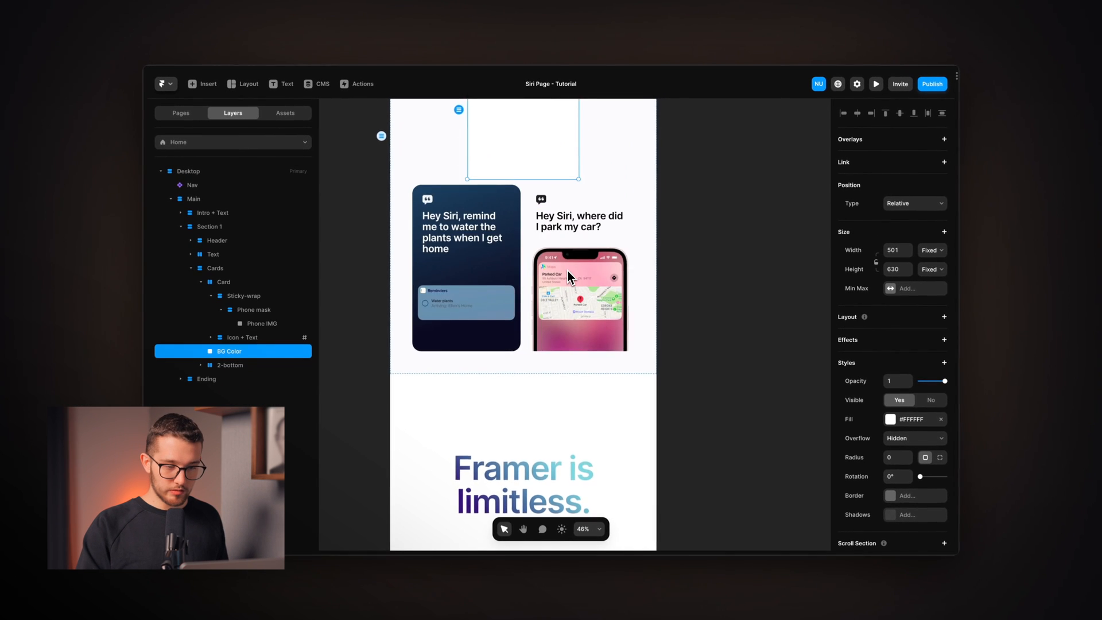
pyautogui.scroll(5, 570, 286)
pyautogui.scroll(1, 567, 270)
pyautogui.press('Up')
pyautogui.press('Down')
pyautogui.press('Down')
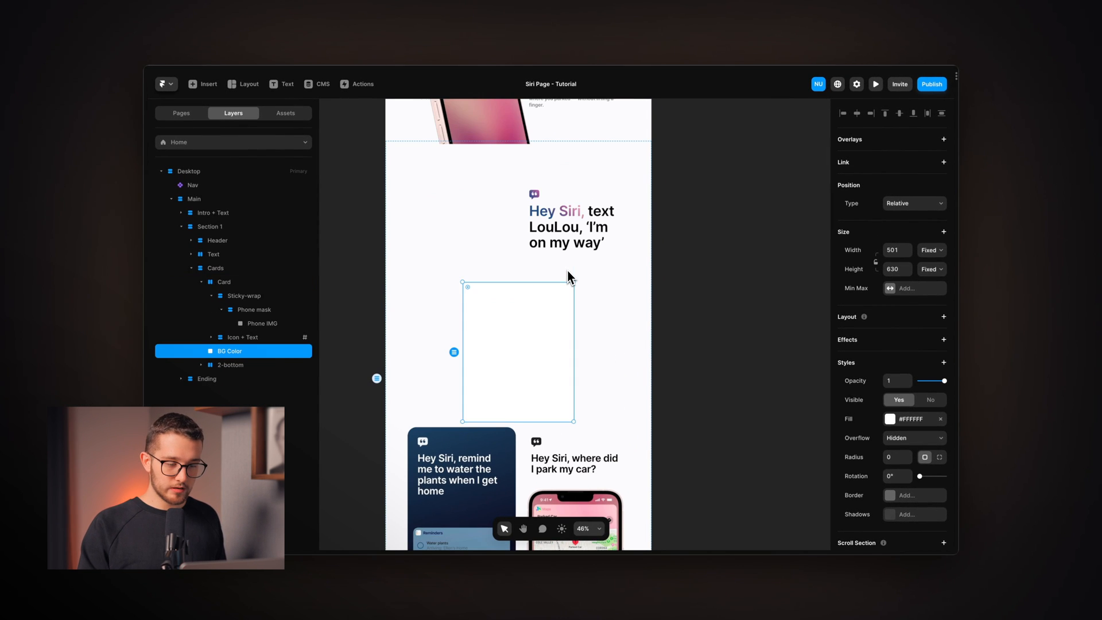
pyautogui.scroll(-3, 567, 271)
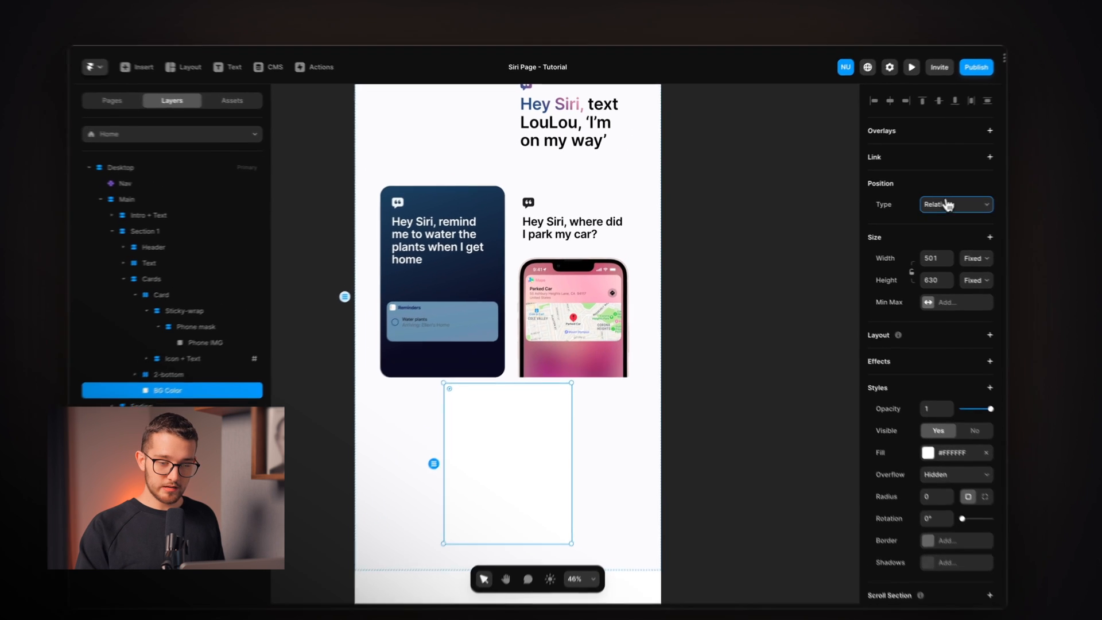
# Make the BG Color frame absolutely positioned and pin it at 0 on all four sides of the Cards stack
pyautogui.click(914, 204)
pyautogui.click(912, 214)
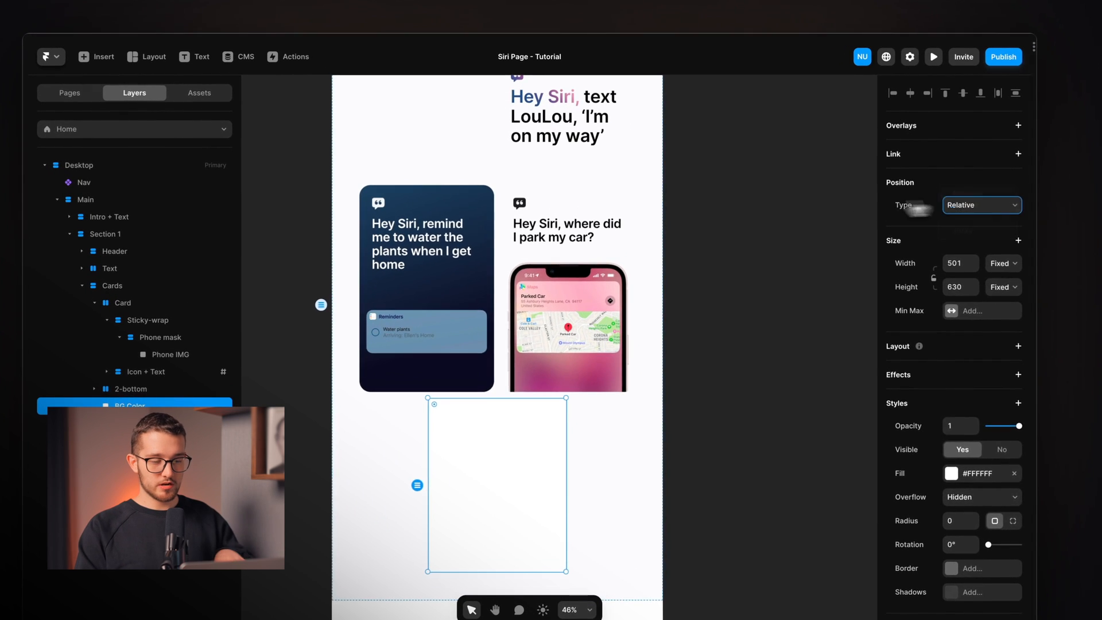
pyautogui.write('0')
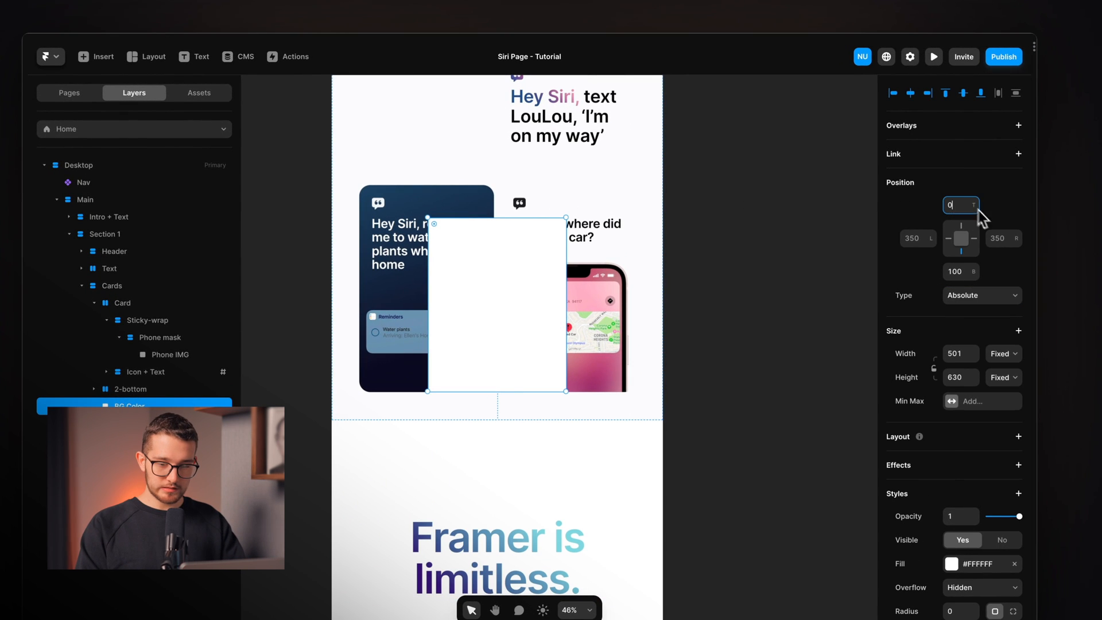
pyautogui.click(1003, 238)
pyautogui.write('0')
pyautogui.click(963, 270)
pyautogui.write('0')
pyautogui.click(915, 238)
pyautogui.write('0')
pyautogui.scroll(2, 574, 379)
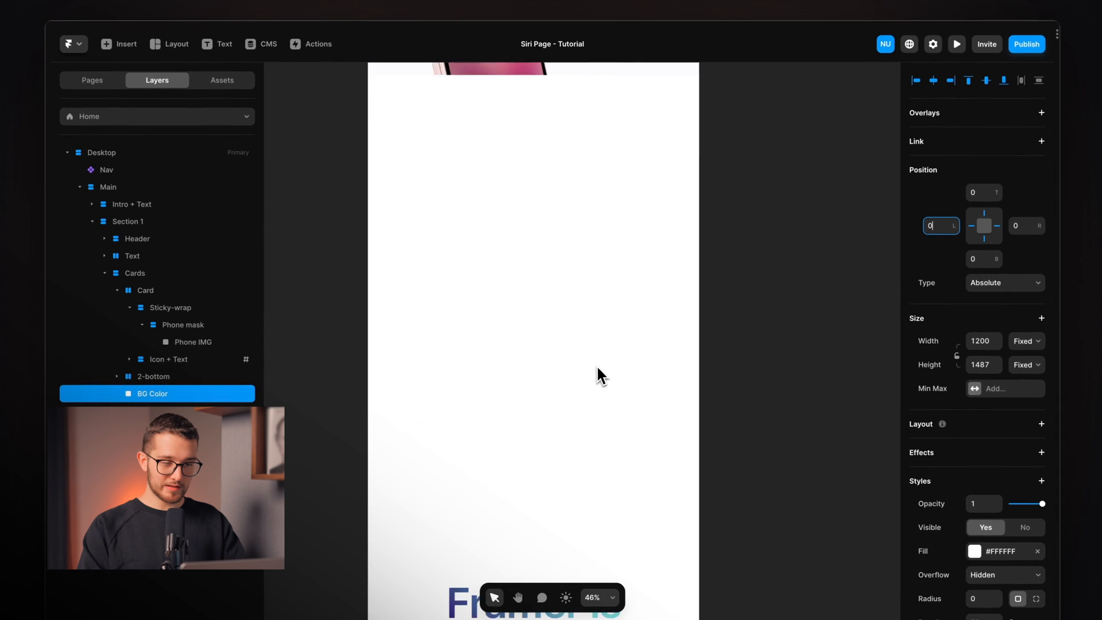
pyautogui.scroll(-1, 597, 365)
pyautogui.scroll(2, 584, 353)
pyautogui.scroll(-1, 476, 371)
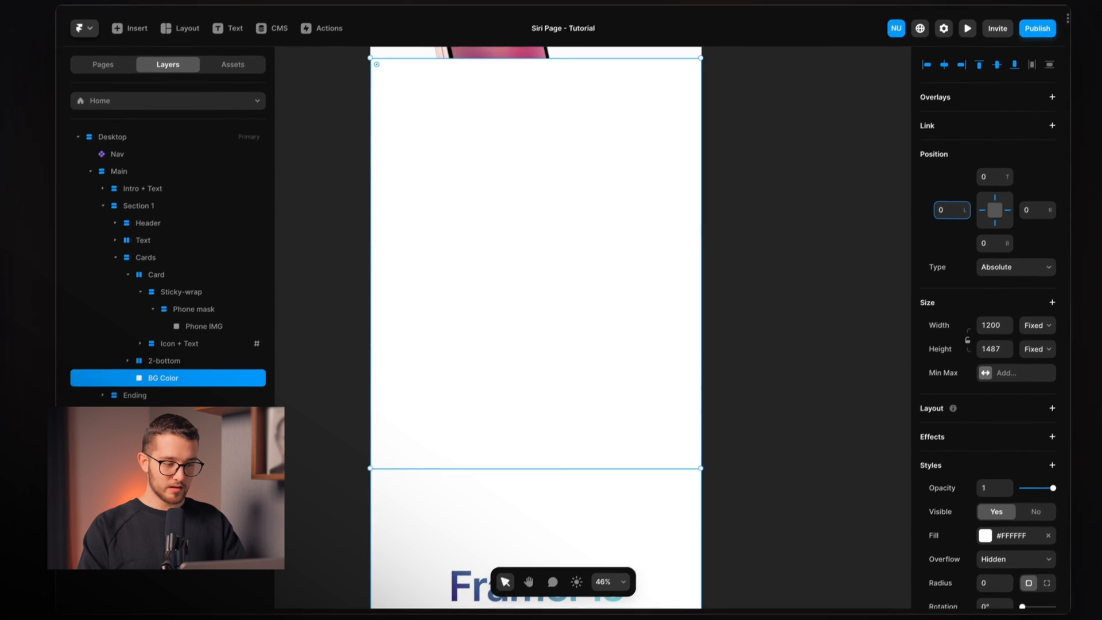
# Move BG Color above the Card layer as the first child of Cards, and remove its Z Index
pyautogui.moveTo(164, 394); pyautogui.dragTo(182, 256)
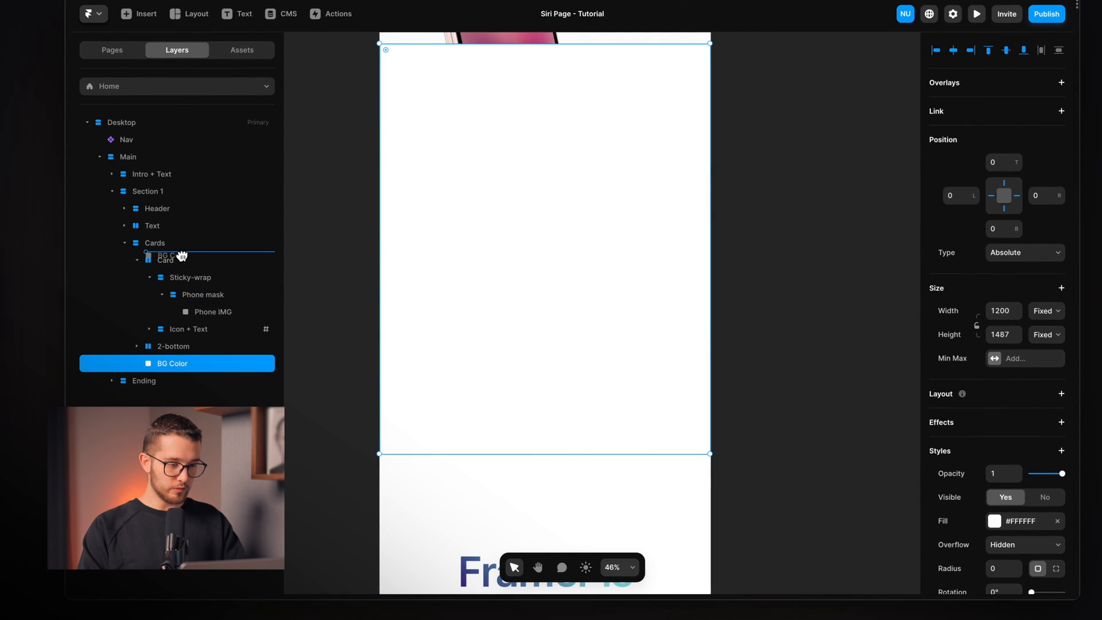
pyautogui.scroll(-4, 1010, 497)
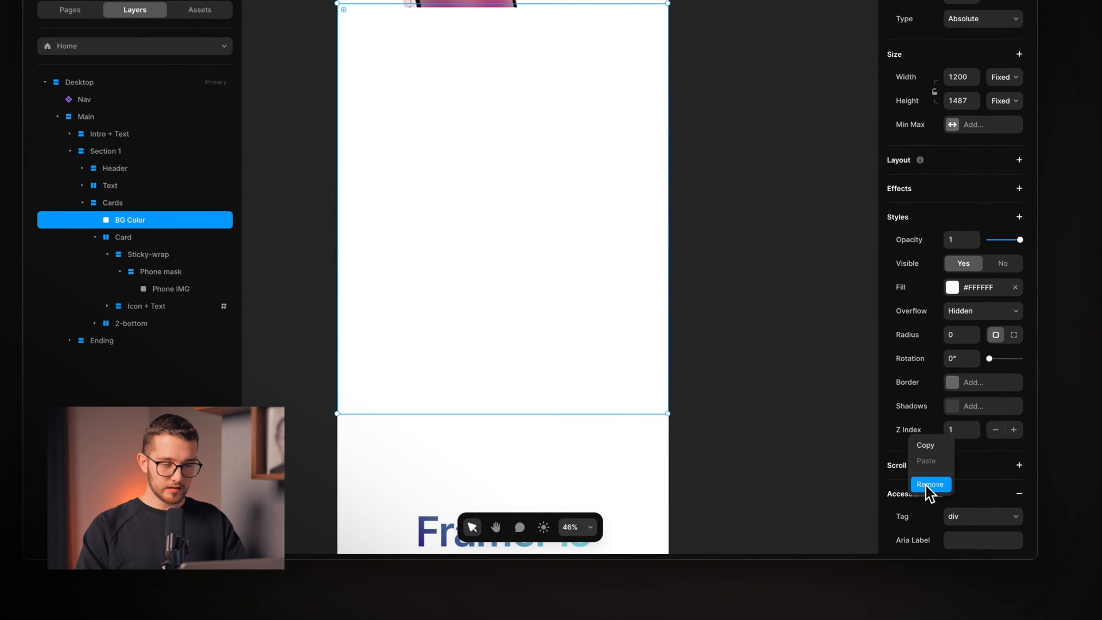
pyautogui.click(929, 484)
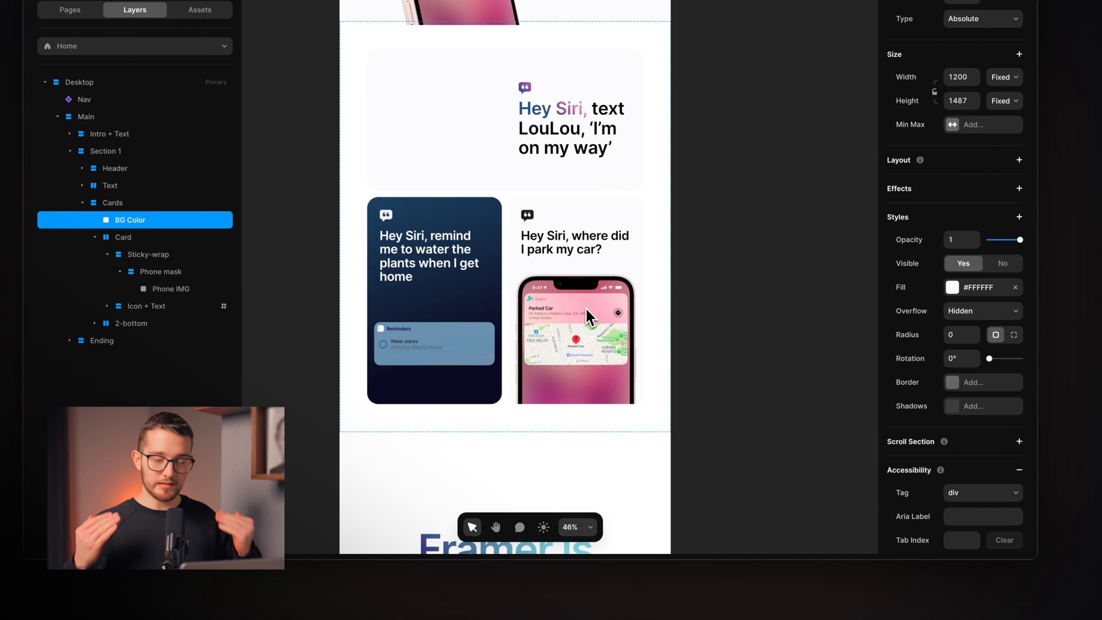
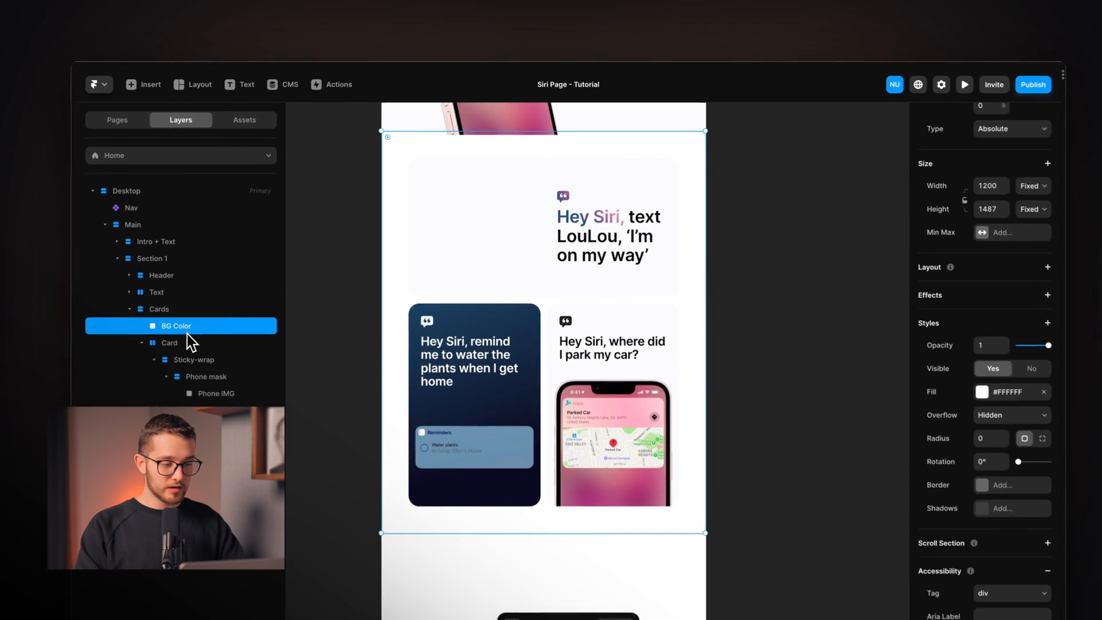
# Create a component named BG Color from the background frame
pyautogui.rightClick(238, 284)
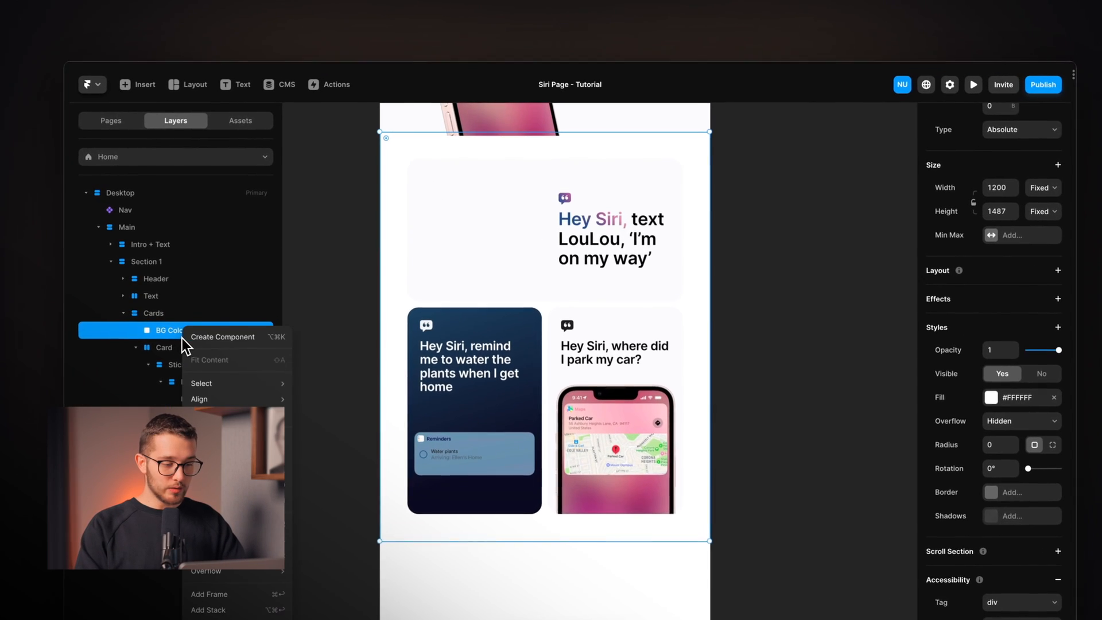
pyautogui.click(236, 337)
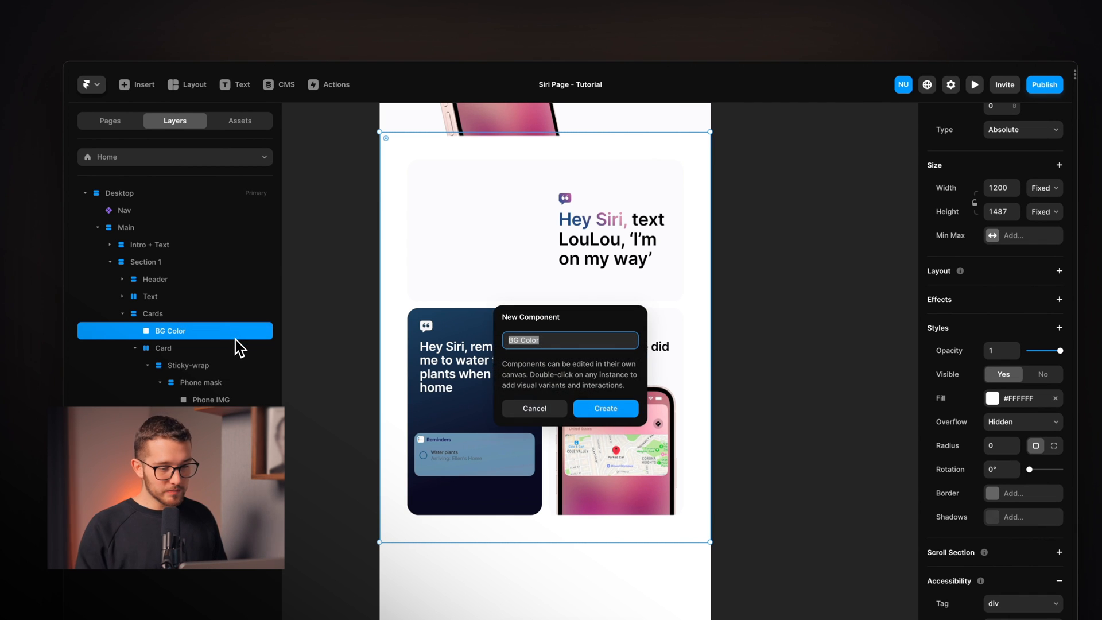
pyautogui.press('Return')
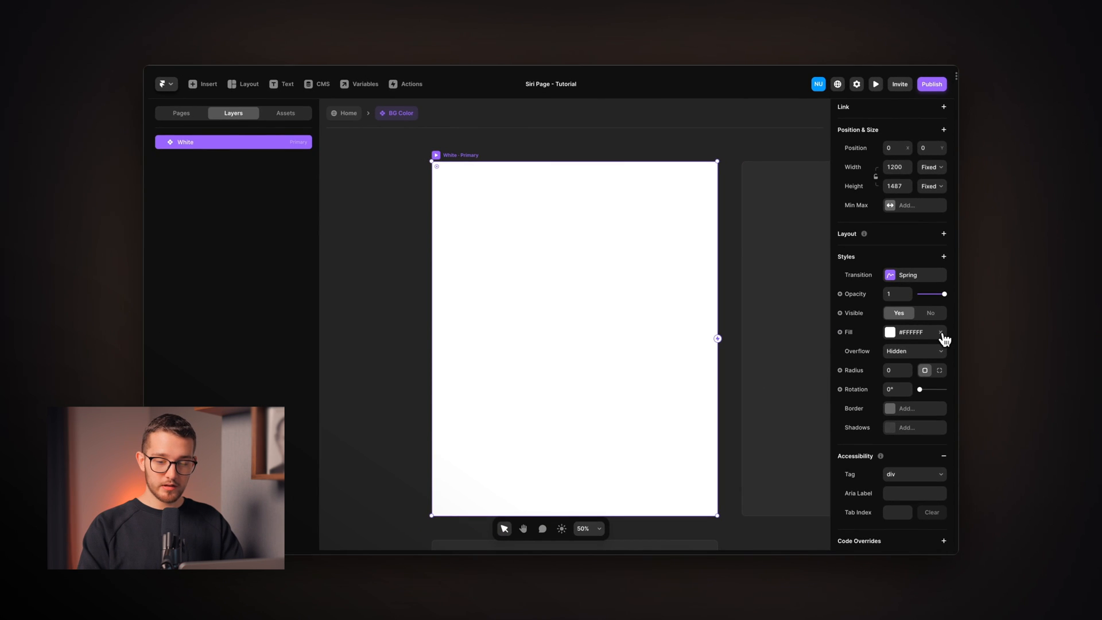
# Remove the White variant's fill and draw a frame about 532 by 706 inside it
pyautogui.click(941, 333)
pyautogui.press('f')
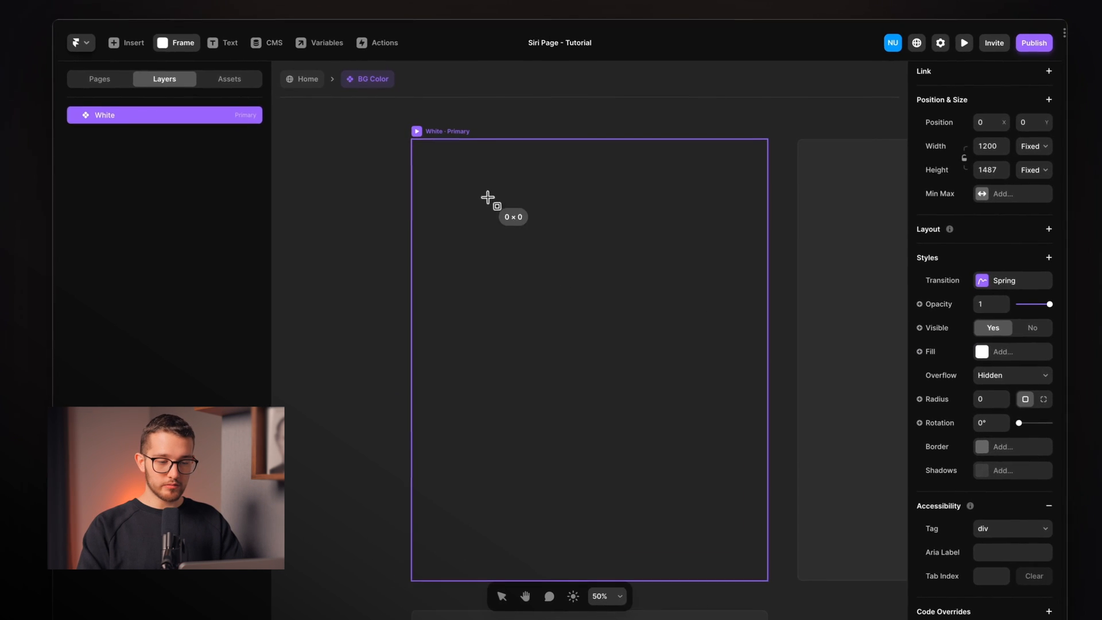
pyautogui.moveTo(487, 197); pyautogui.dragTo(646, 407)
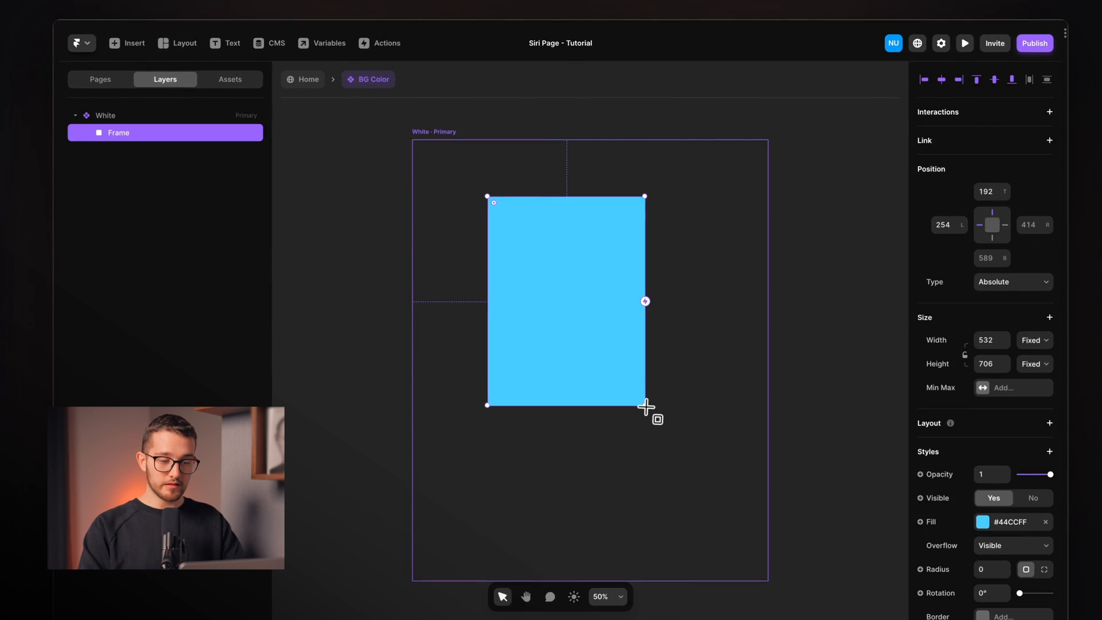
# Rename the new frame inside the White variant as White
pyautogui.press('super+r')
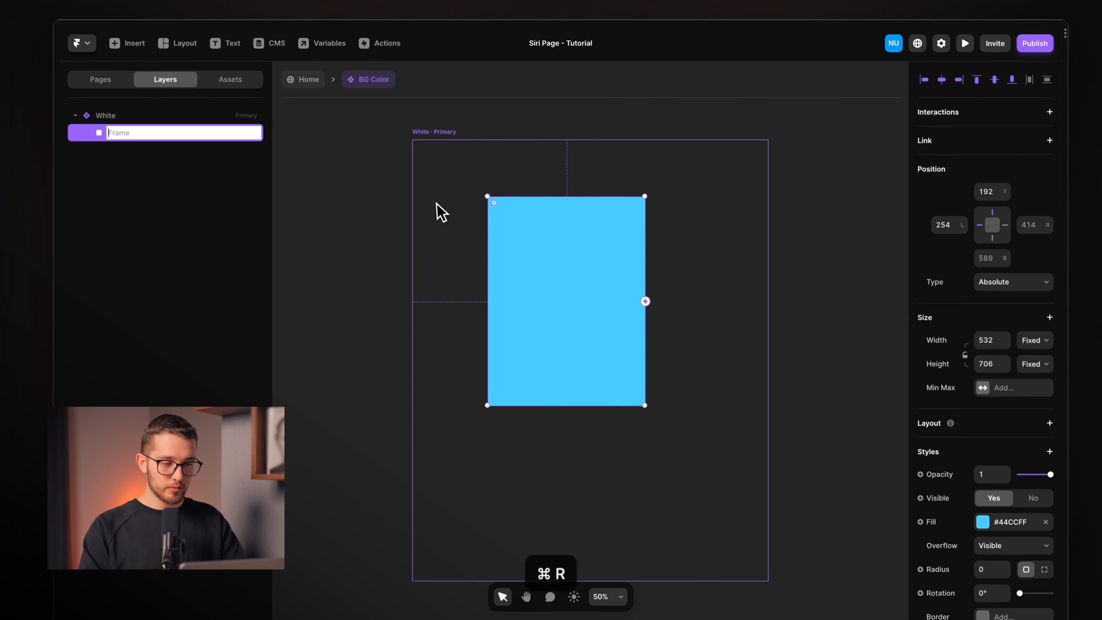
pyautogui.write('White')
pyautogui.press('Return')
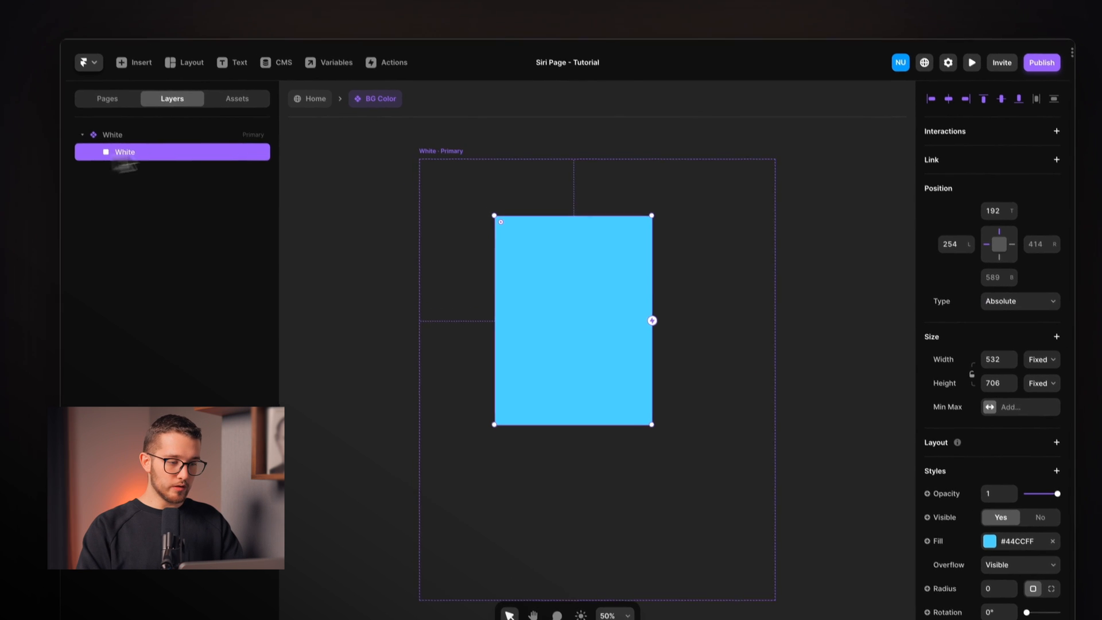
# Pin the inner White frame at 0 on all four sides so it fills the variant
pyautogui.click(972, 209)
pyautogui.write('0')
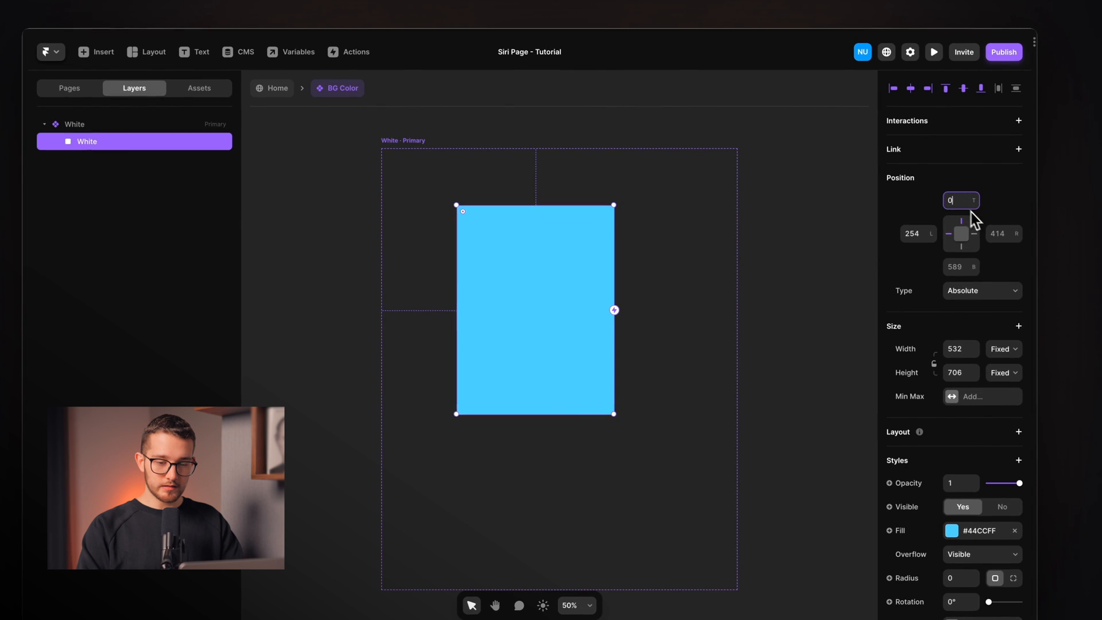
pyautogui.press('Return')
pyautogui.click(998, 234)
pyautogui.write('0')
pyautogui.press('Return')
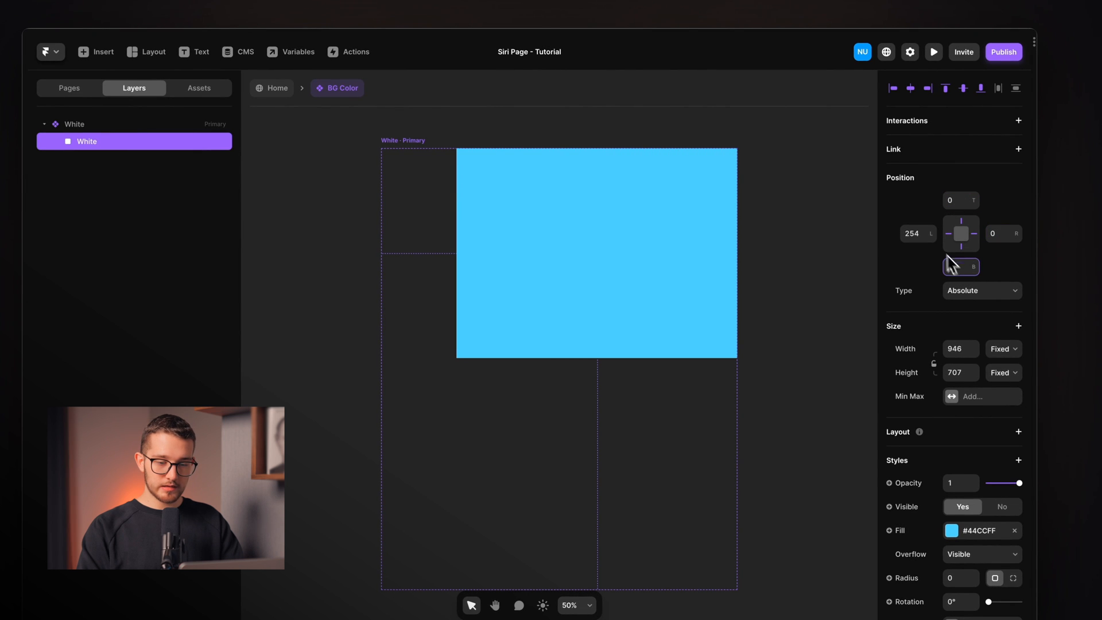
pyautogui.click(926, 234)
pyautogui.write('0')
pyautogui.press('Return')
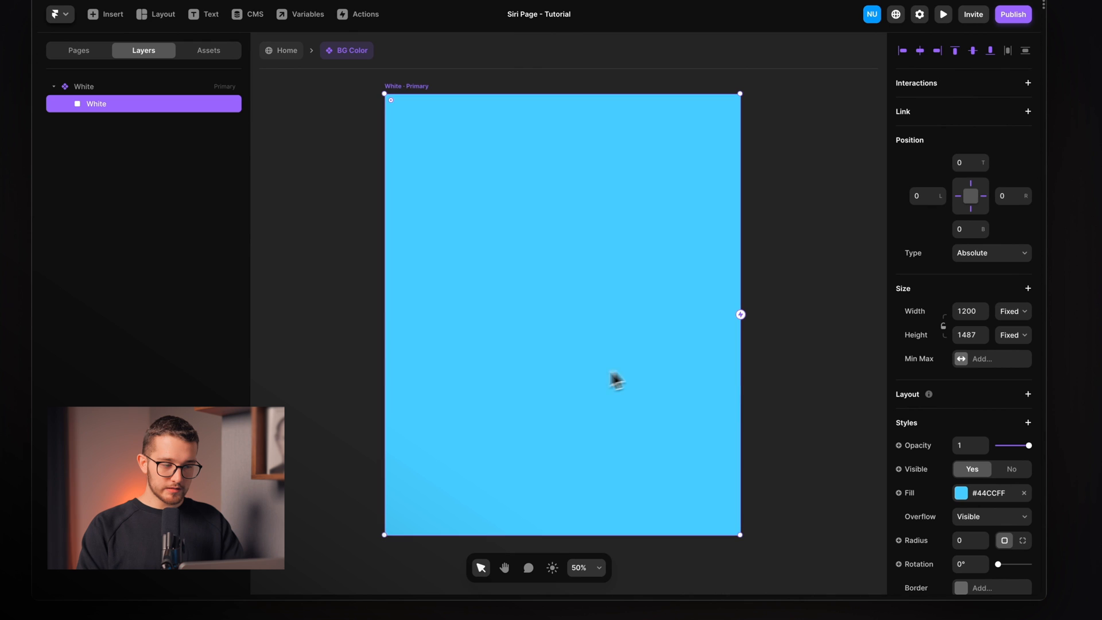
# Set the inner White frame's fill to #FBFBFD, copied from the color list in the notes
pyautogui.scroll(-1, 941, 453)
pyautogui.click(980, 492)
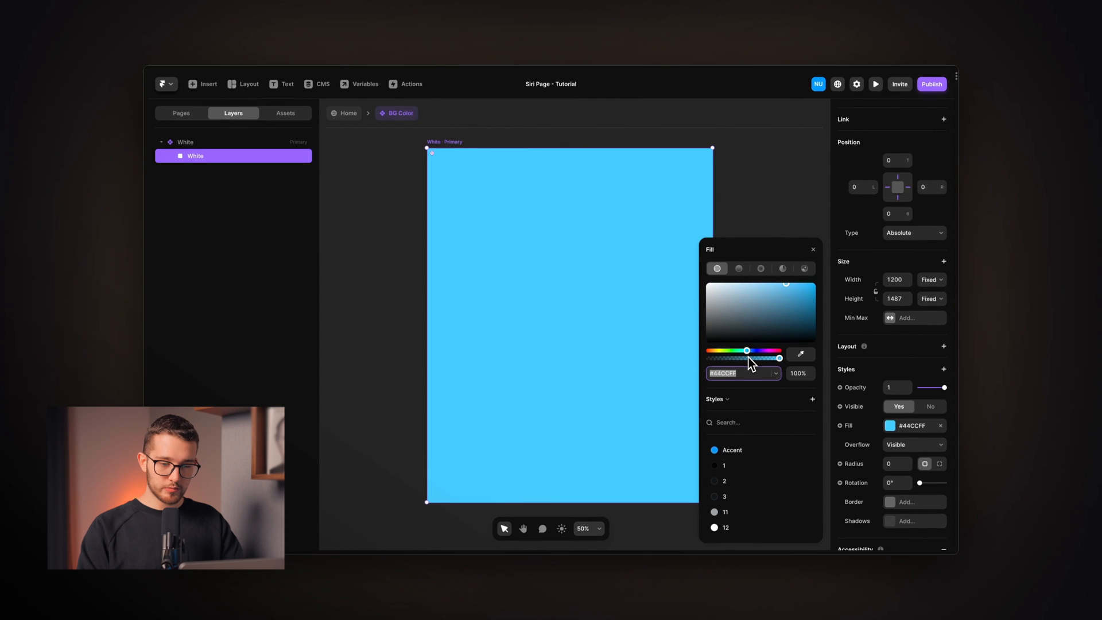
pyautogui.hotkey('alt', 'n')
pyautogui.moveTo(847, 242); pyautogui.dragTo(803, 242)
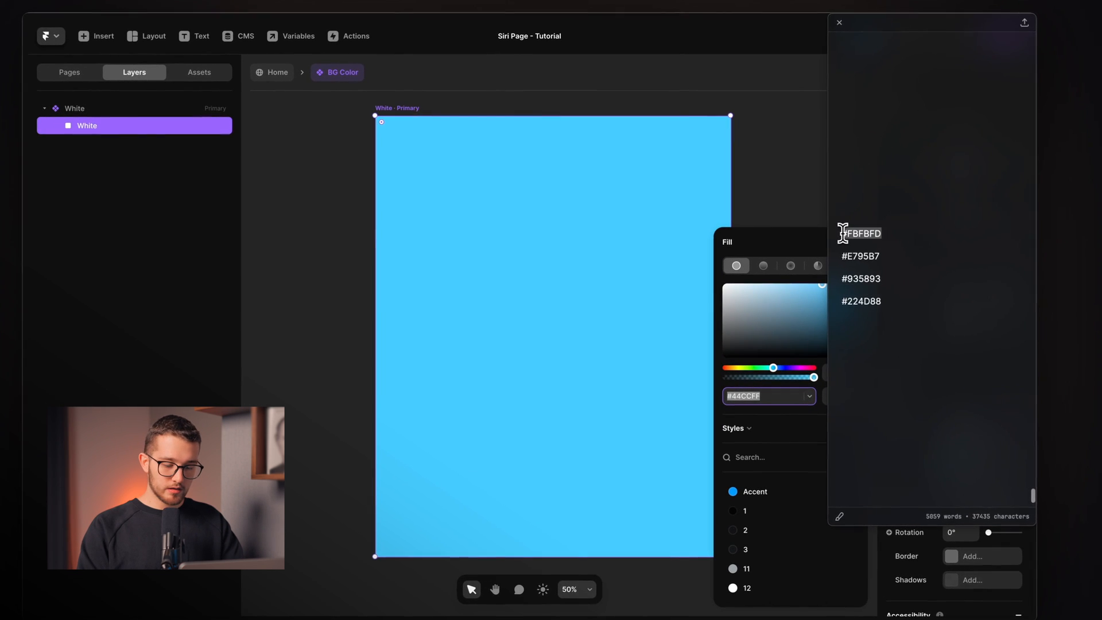
pyautogui.press('super+c')
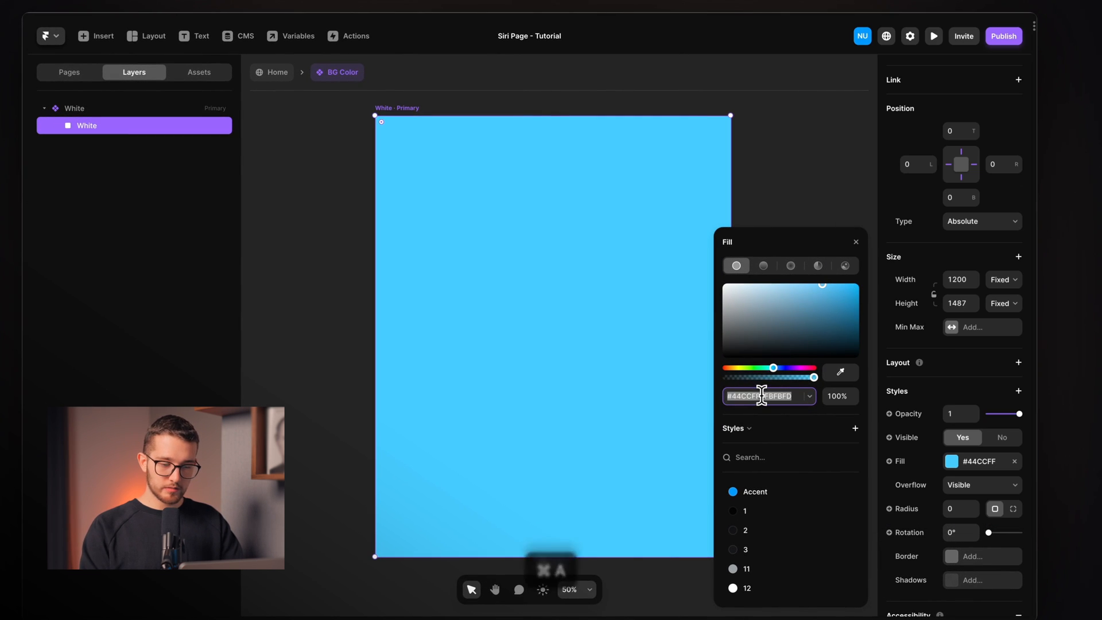
pyautogui.press('super+v')
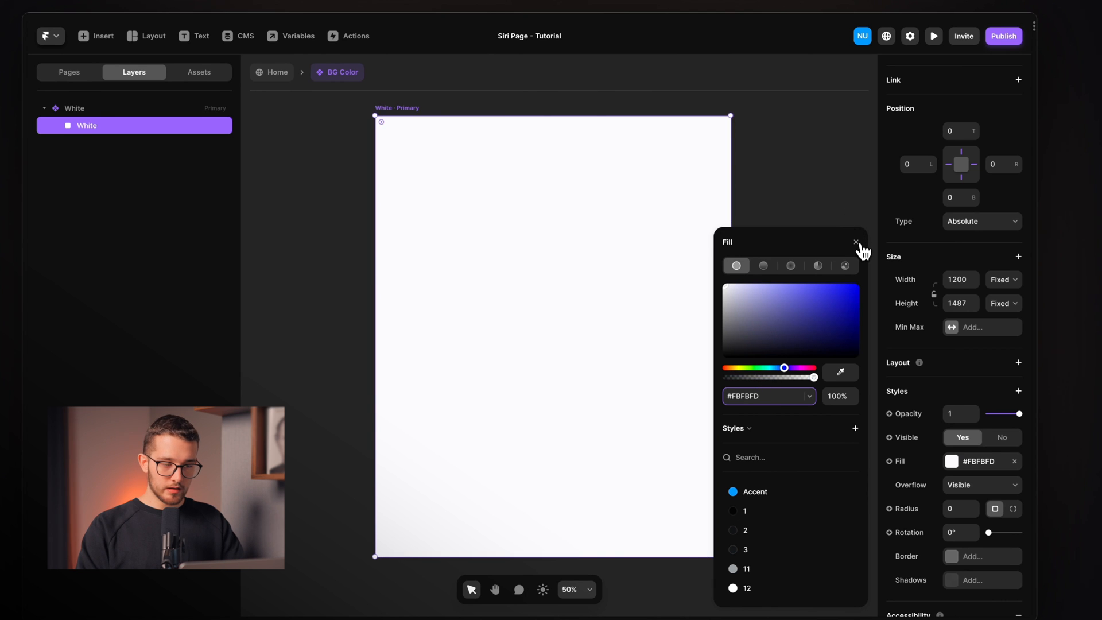
pyautogui.click(856, 242)
# Round the White variant's bottom-right and bottom-left corners to a radius of 60 and compare with the reference page
pyautogui.click(412, 108)
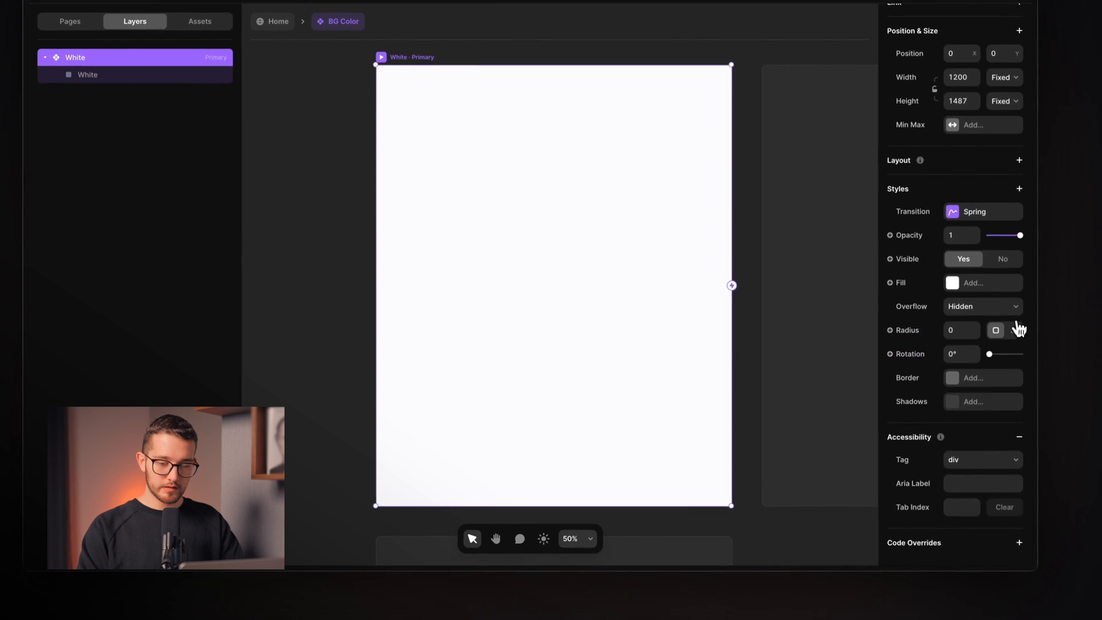
pyautogui.click(1014, 331)
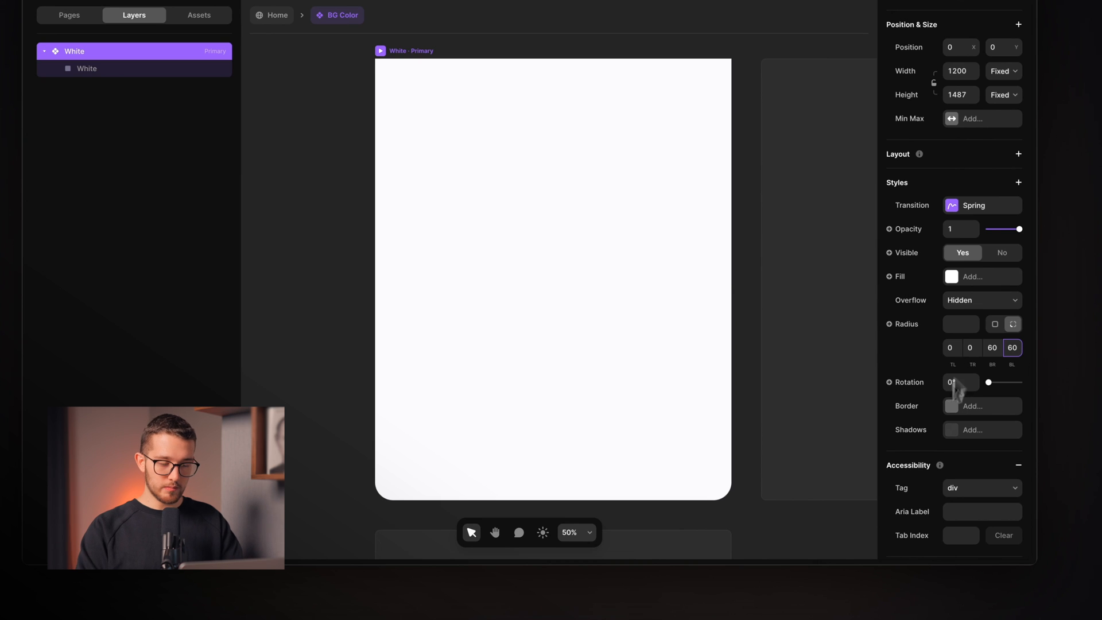
pyautogui.hotkey('ctrl', 'Tab')
pyautogui.scroll(-1, 660, 480)
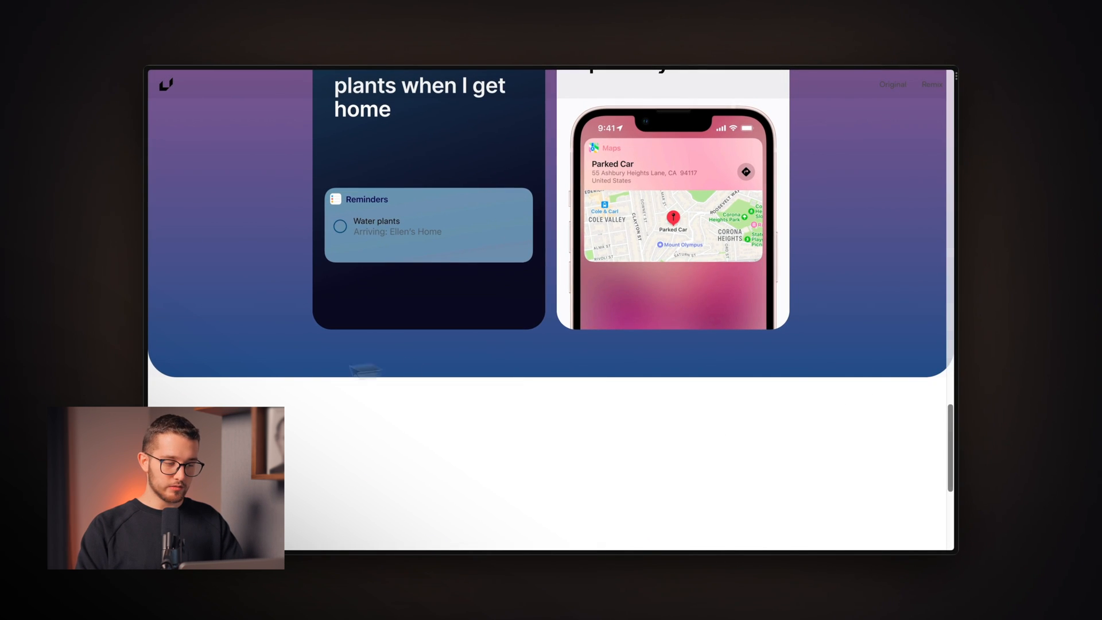
pyautogui.hotkey('ctrl', 'Tab')
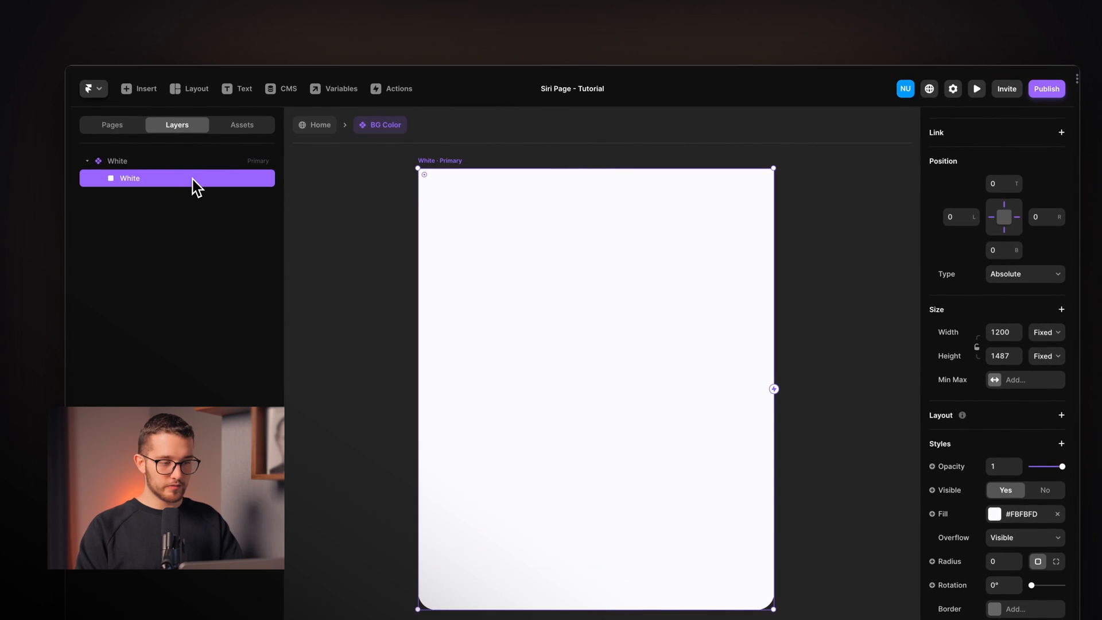
# Duplicate the inner White layer and rename the copy as Gradient
pyautogui.press('super+d')
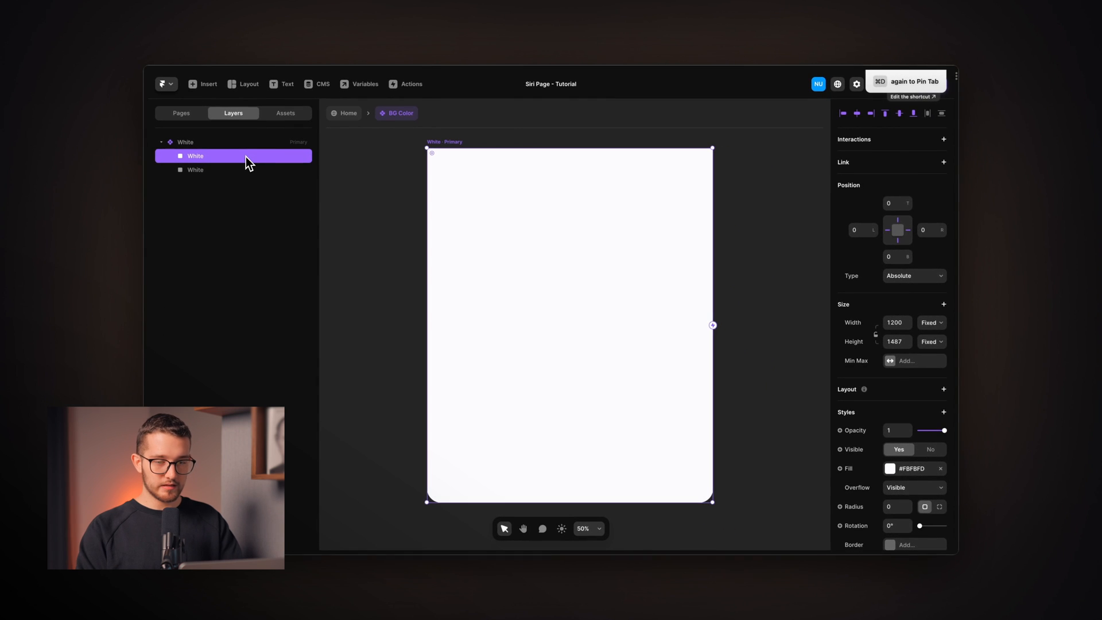
pyautogui.doubleClick(198, 156)
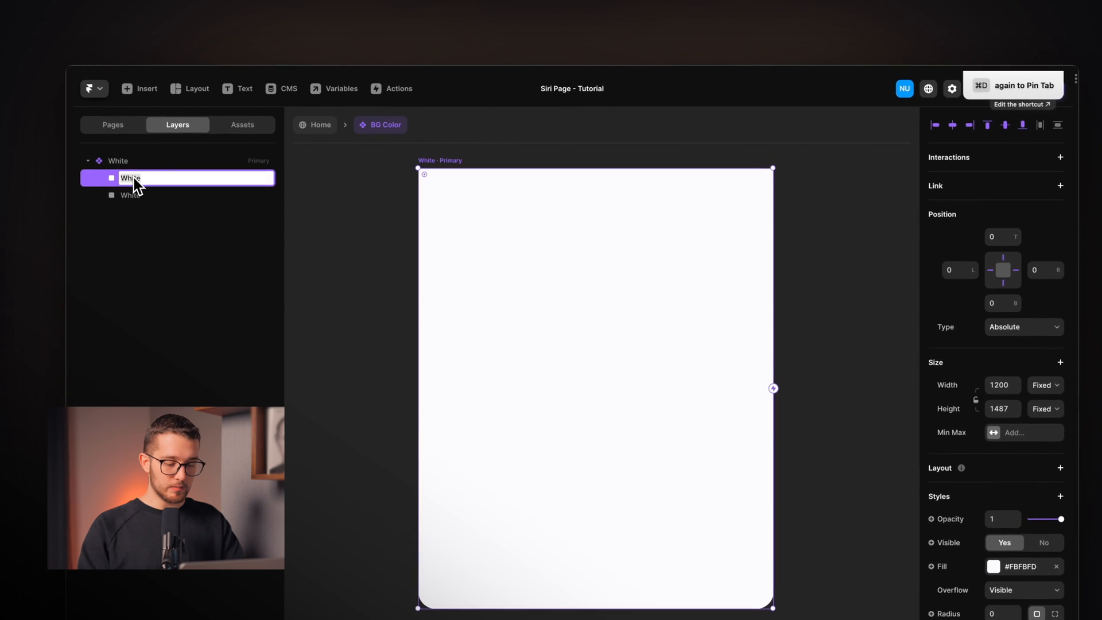
pyautogui.write('Gradient')
pyautogui.press('Return')
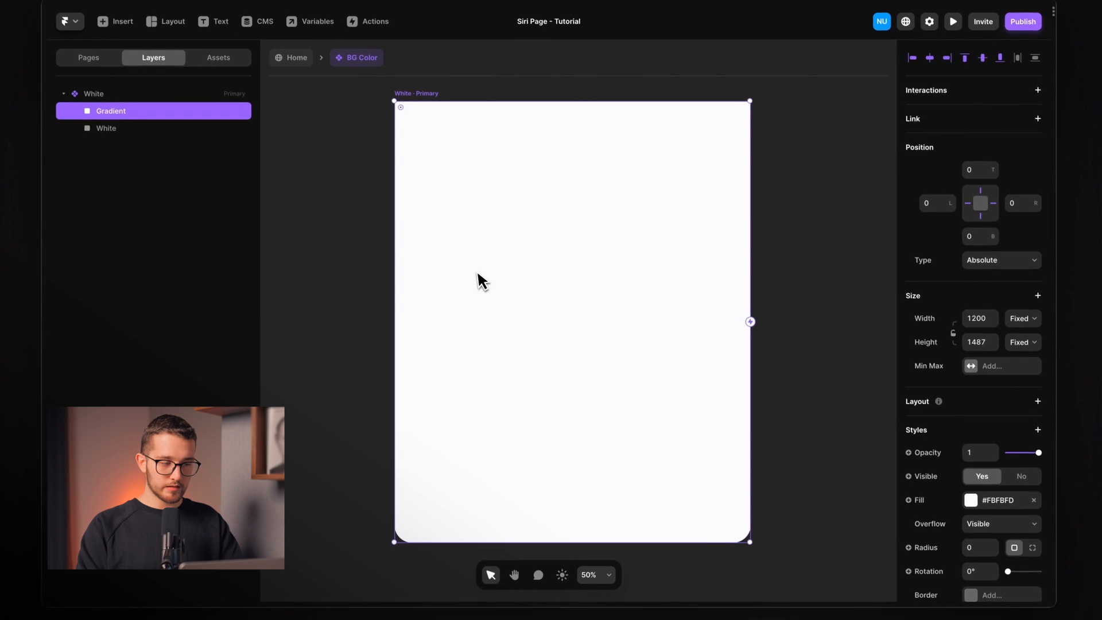
# Change the Gradient layer's fill to a linear gradient and add a #E795B7 stop near its start
pyautogui.click(999, 504)
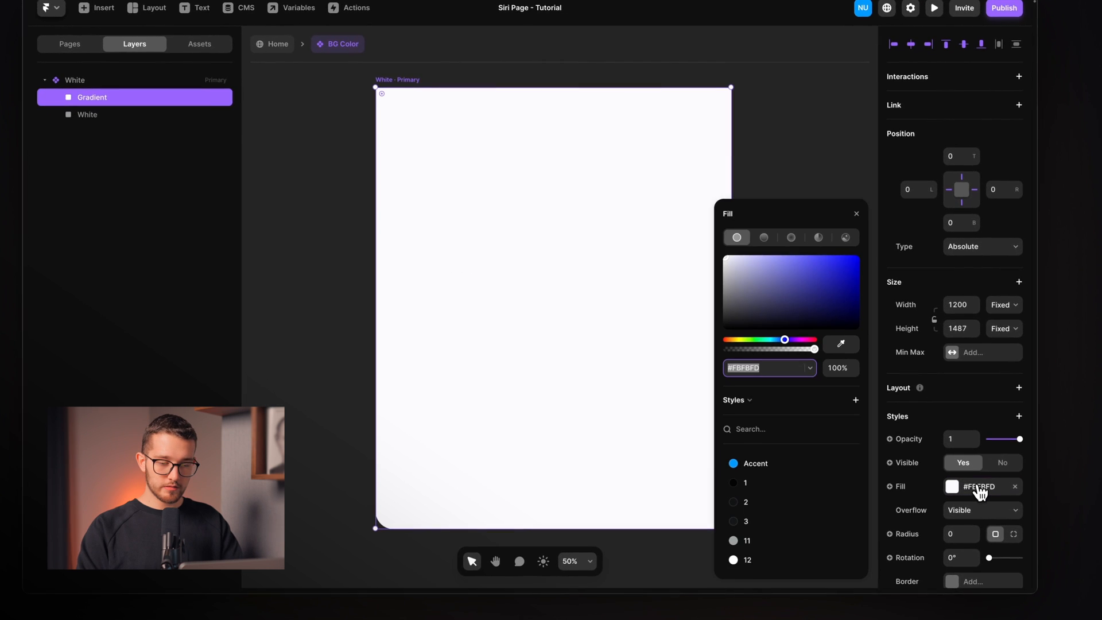
pyautogui.click(764, 237)
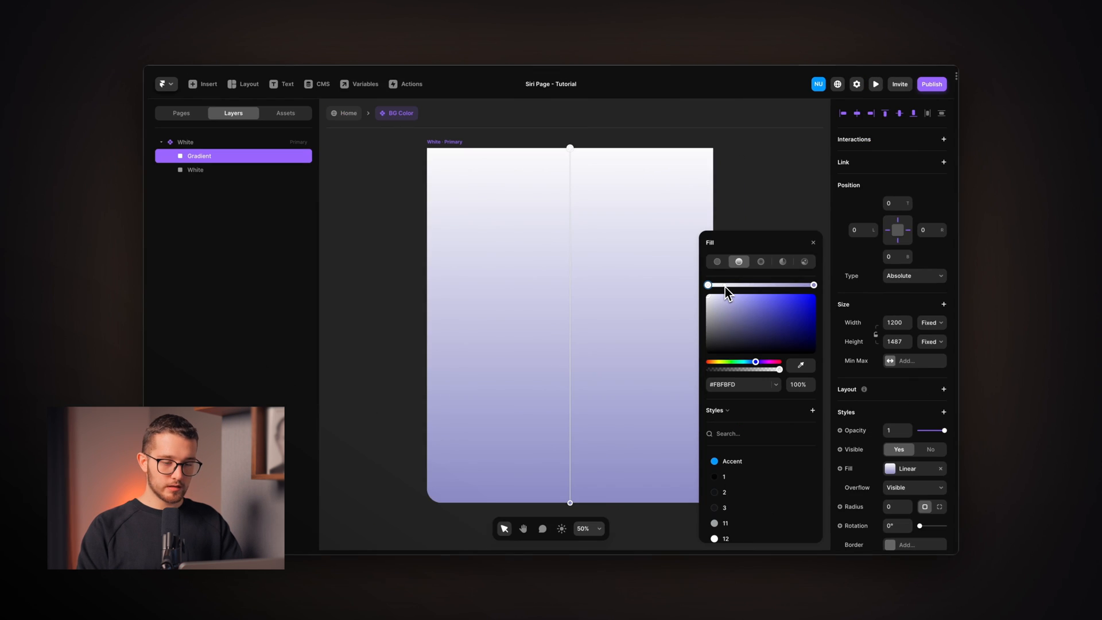
pyautogui.click(725, 285)
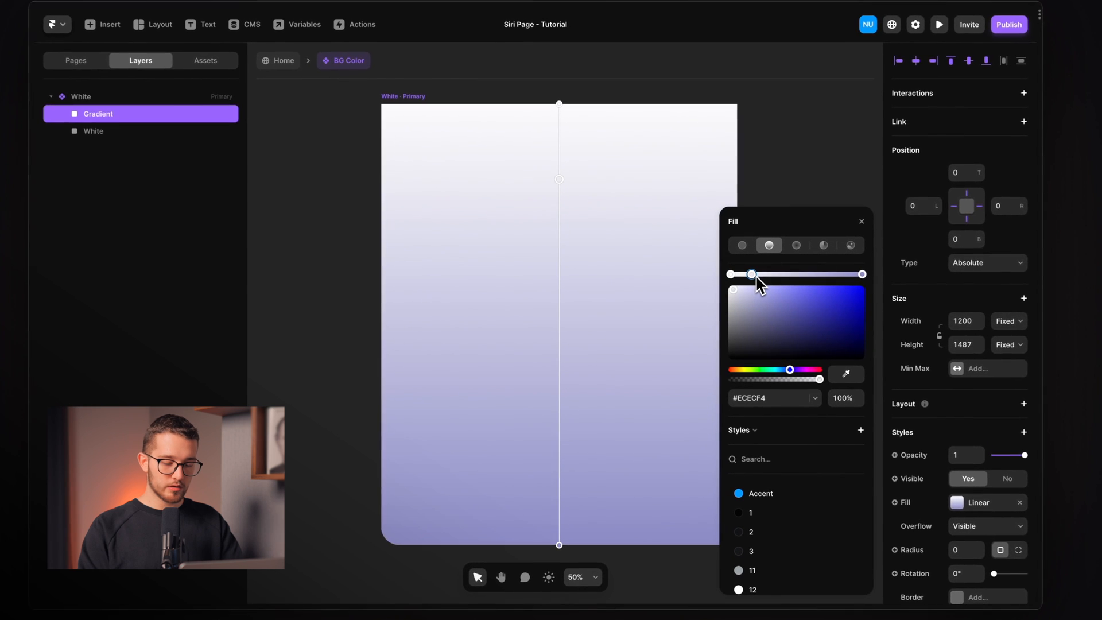
pyautogui.click(903, 243)
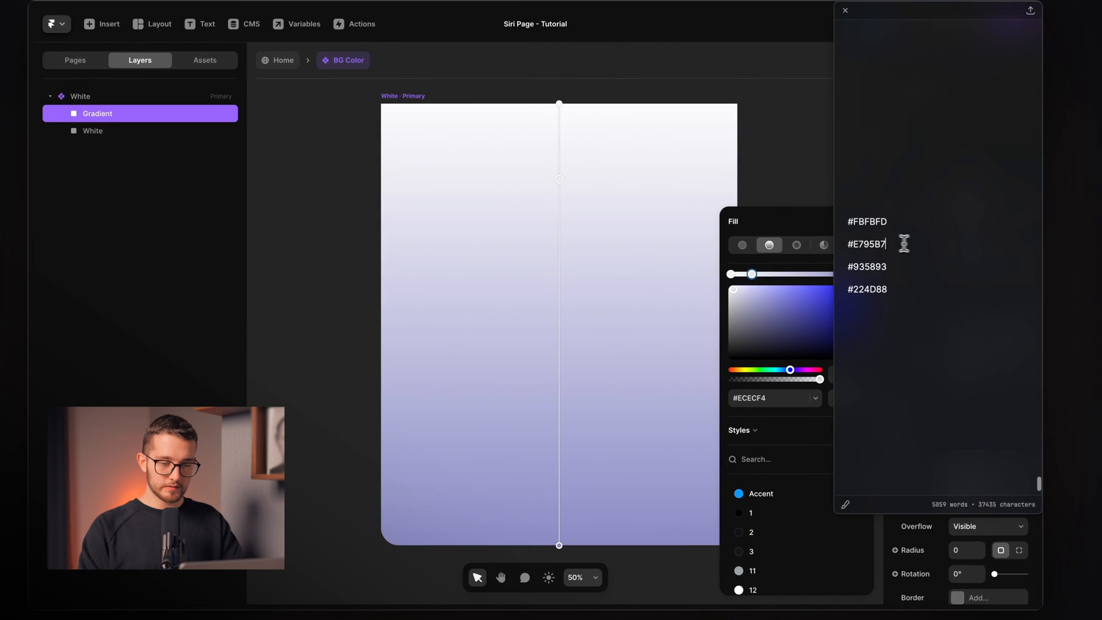
pyautogui.click(820, 258)
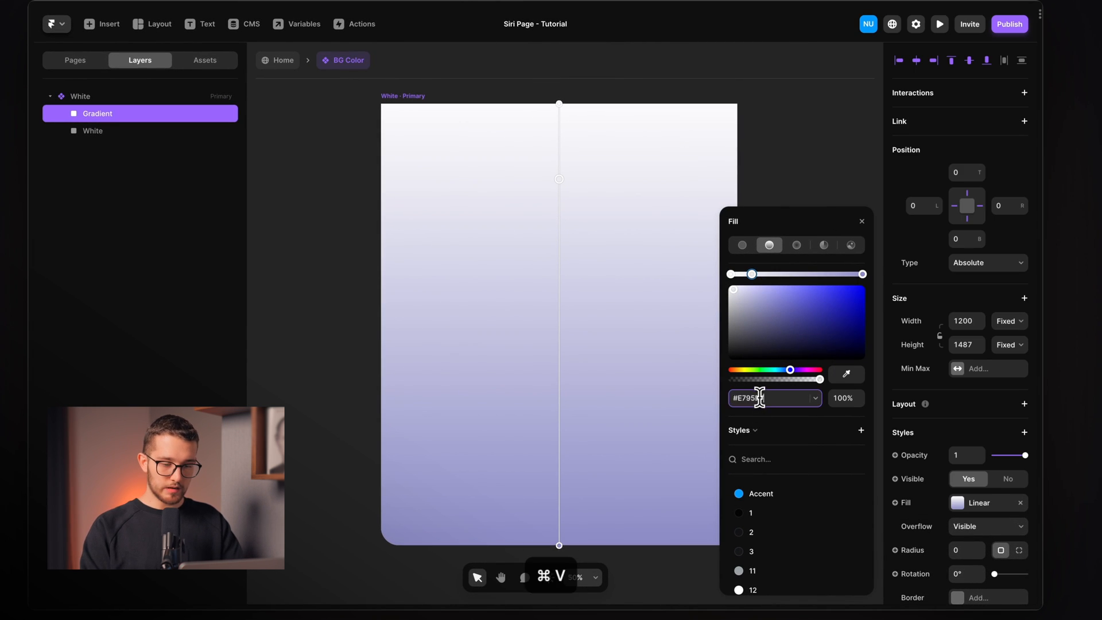
pyautogui.press('super+v')
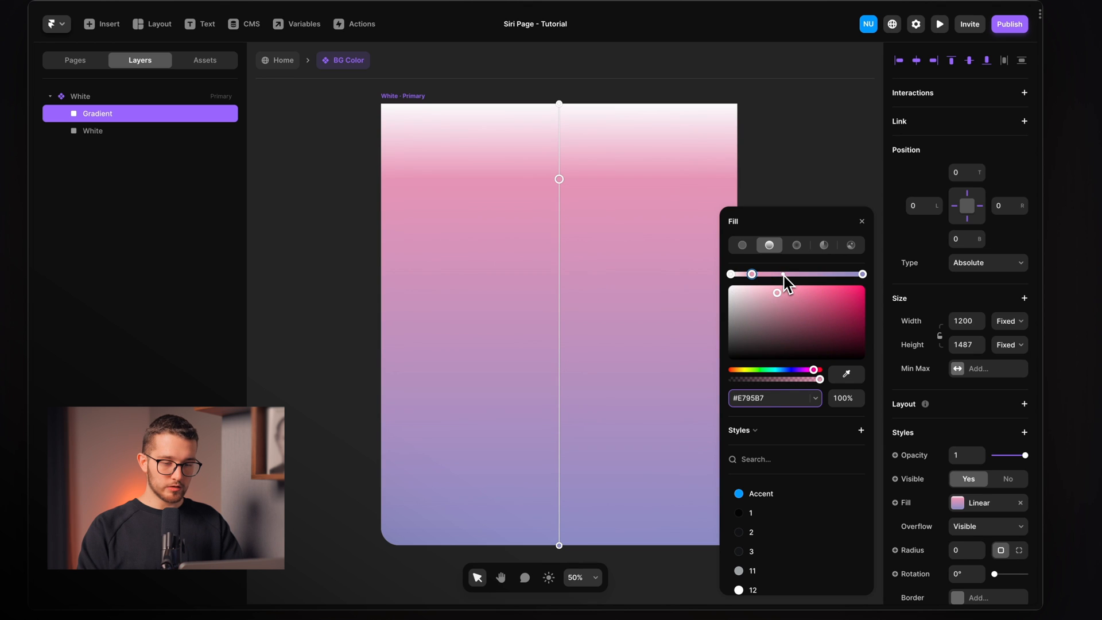
# Add another gradient stop after the pink one, colored #935893 from the notes
pyautogui.press('super+Tab')
pyautogui.click(882, 249)
pyautogui.moveTo(882, 264); pyautogui.dragTo(893, 266)
pyautogui.press('super+c')
pyautogui.click(776, 265)
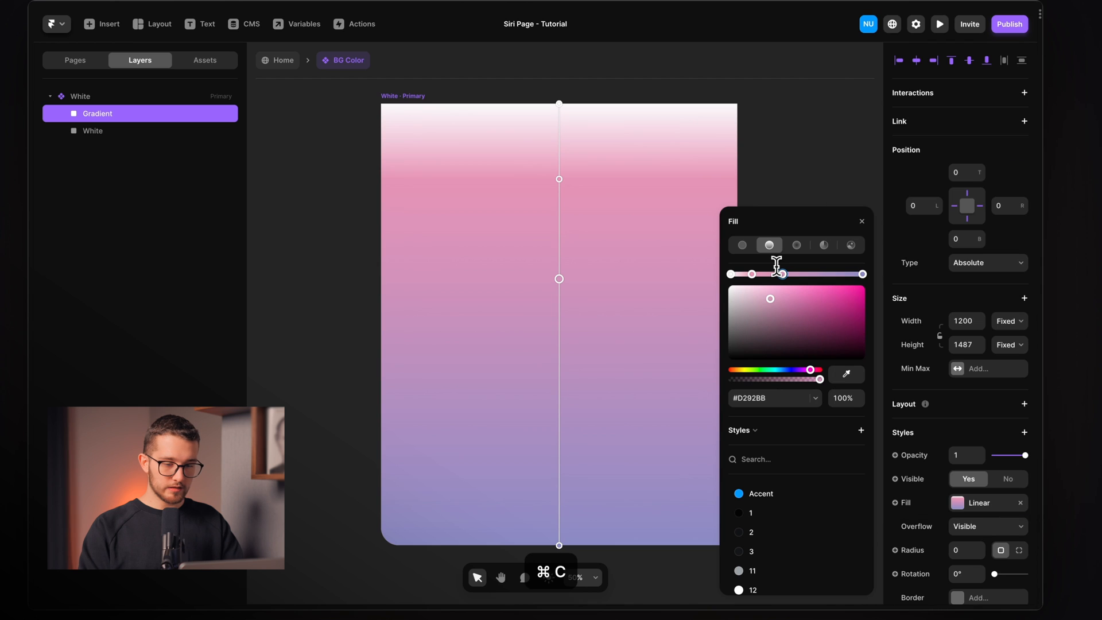
pyautogui.press('super+v')
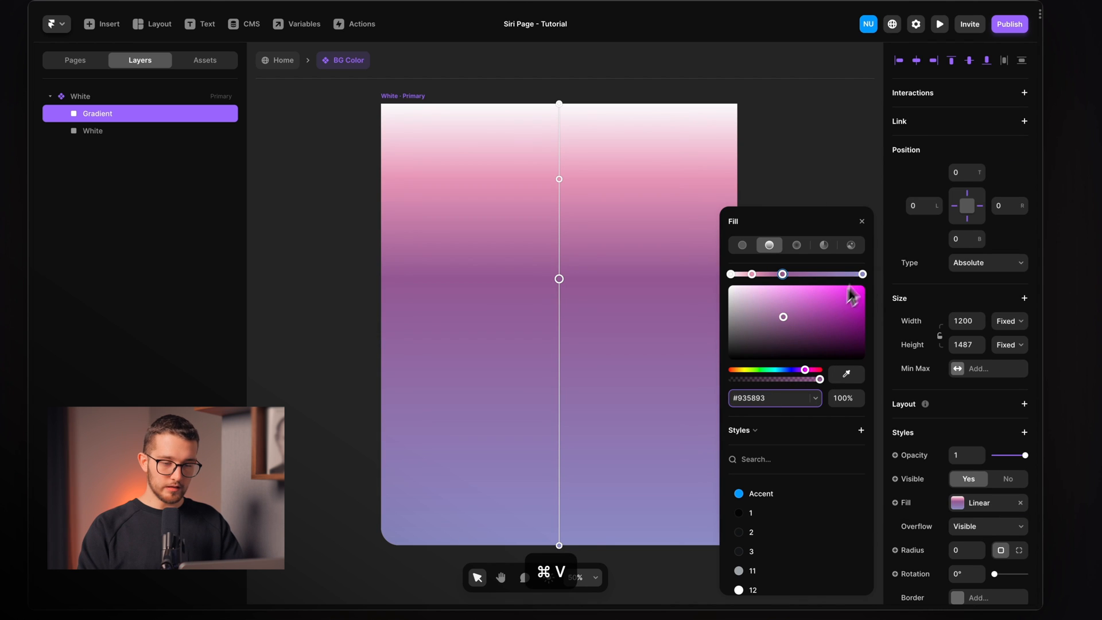
# Set the gradient's end stop to #224D88 and the Gradient layer's opacity to 0 in the White variant
pyautogui.click(863, 275)
pyautogui.press('super+Tab')
pyautogui.moveTo(898, 279); pyautogui.dragTo(852, 289)
pyautogui.click(908, 288)
pyautogui.press('super+Tab')
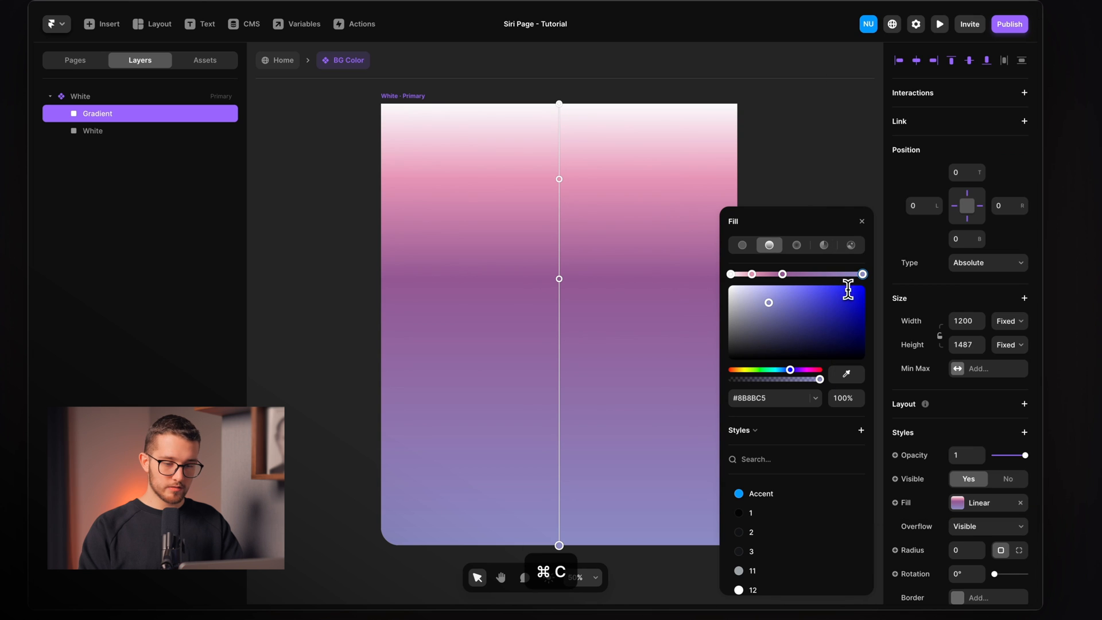
pyautogui.press('super+v')
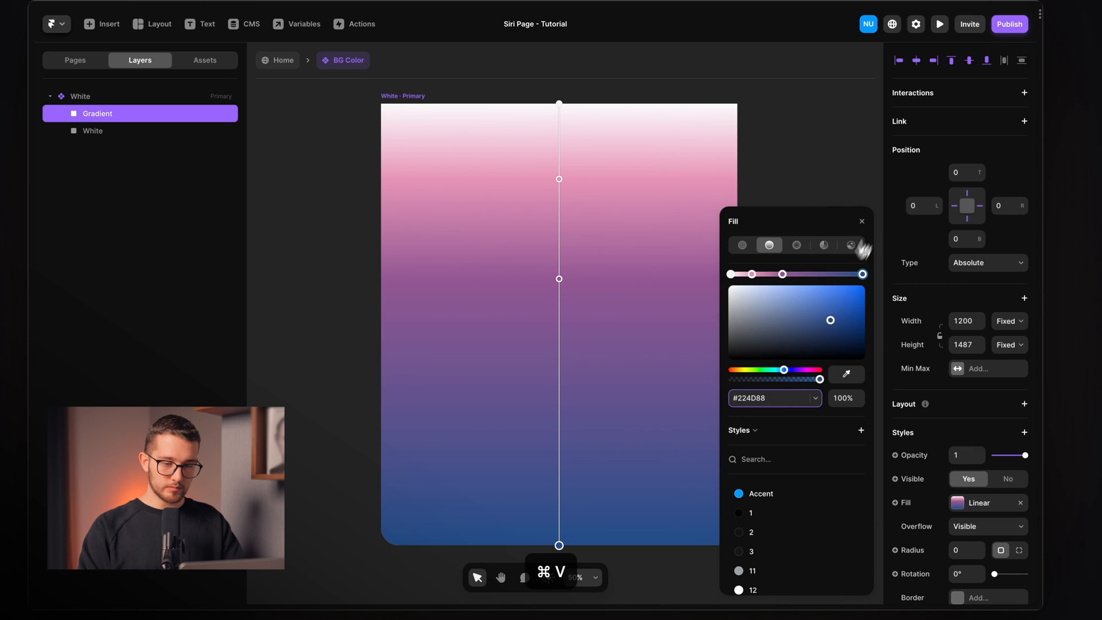
pyautogui.click(862, 222)
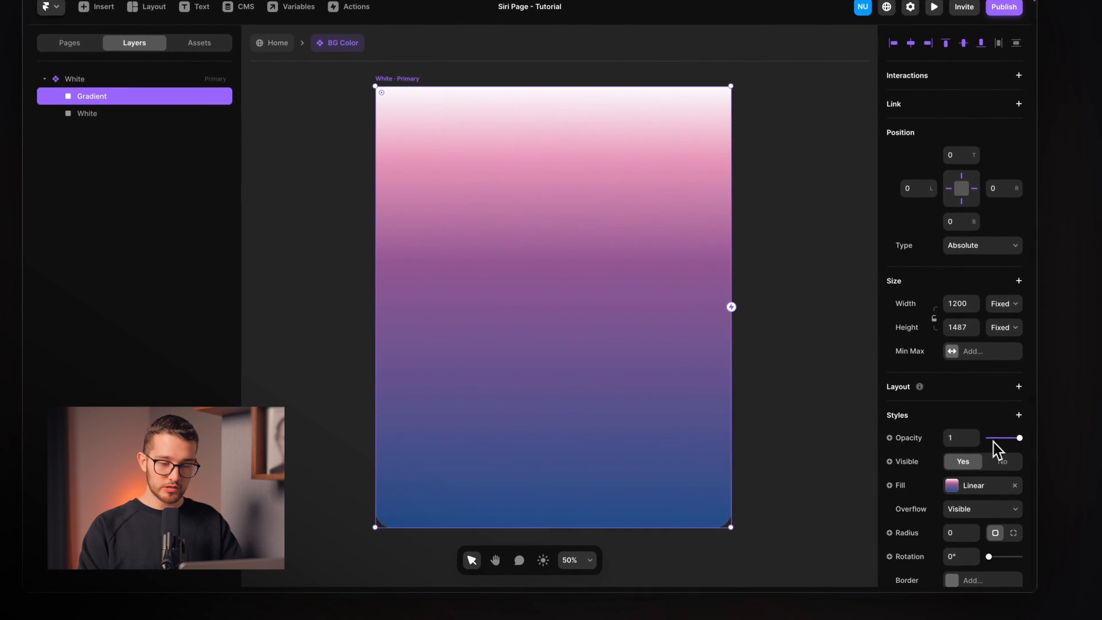
pyautogui.moveTo(1005, 419); pyautogui.dragTo(914, 417)
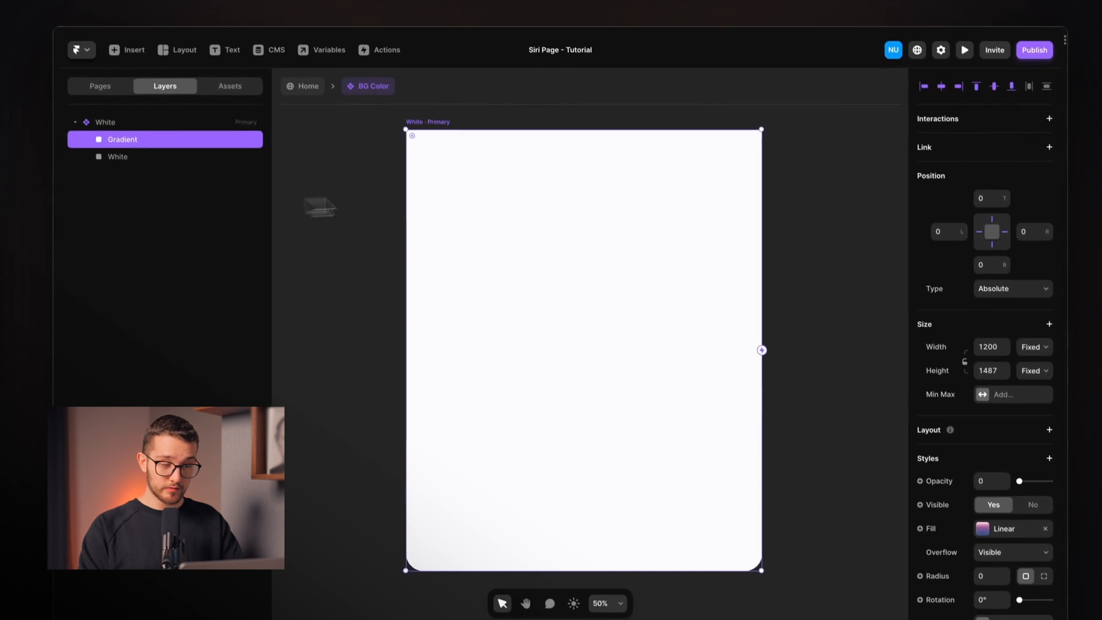
pyautogui.click(392, 229)
# Add a second variant based on the White one and name it Gradient
pyautogui.click(446, 130)
pyautogui.hscroll(3, 622, 242)
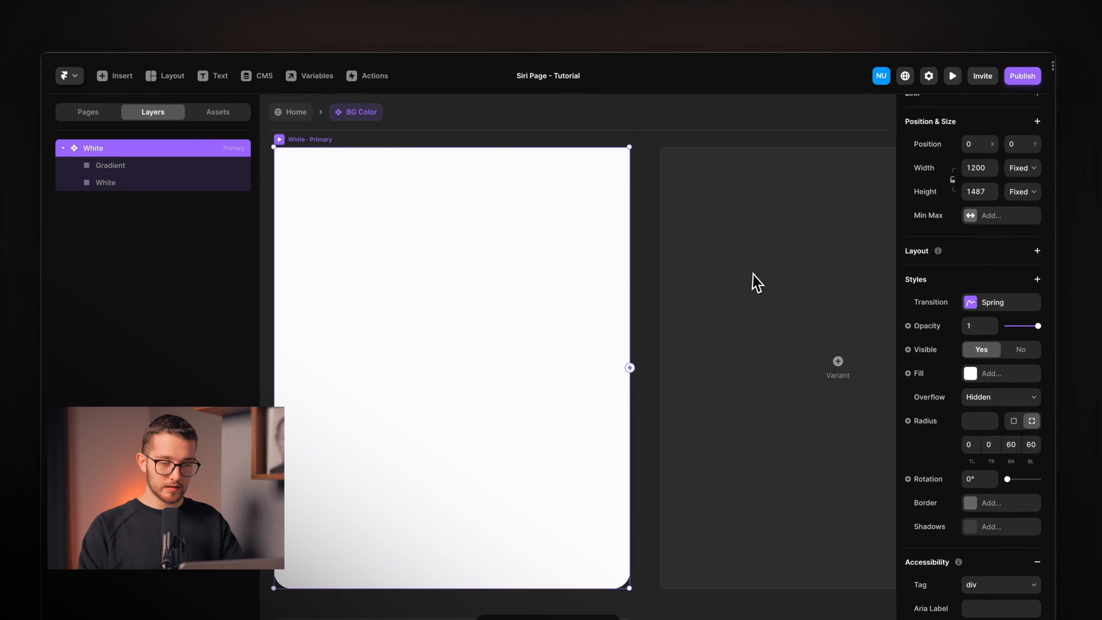
pyautogui.click(753, 281)
pyautogui.press('super+r')
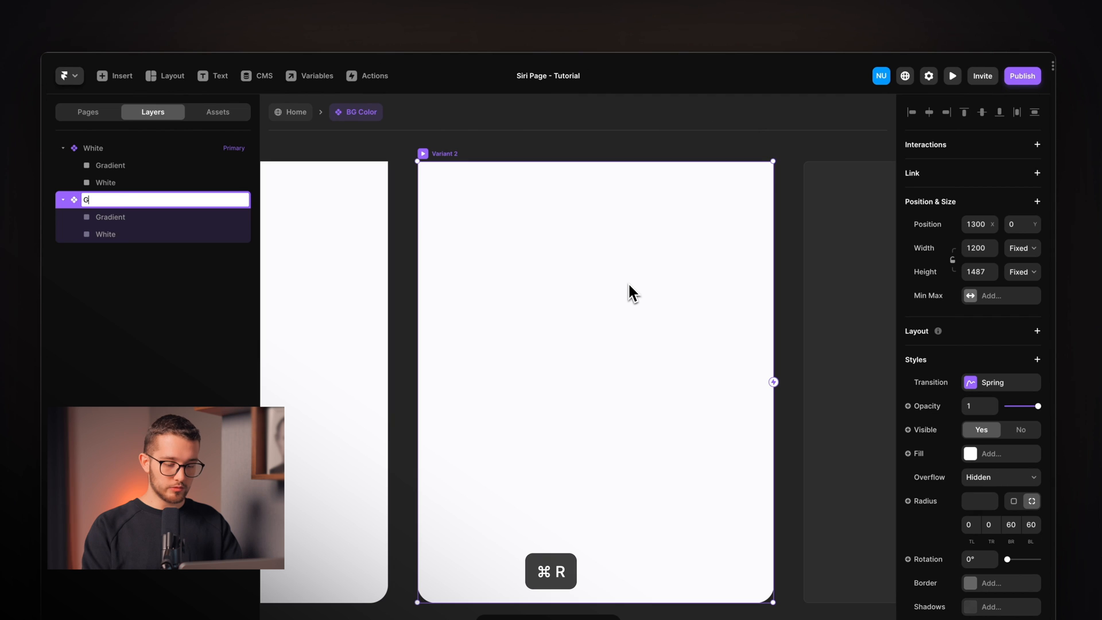
pyautogui.write('Gradient')
pyautogui.press('Return')
# Set the Gradient layer's opacity to 1 in the Gradient variant and return to the Home page
pyautogui.click(586, 343)
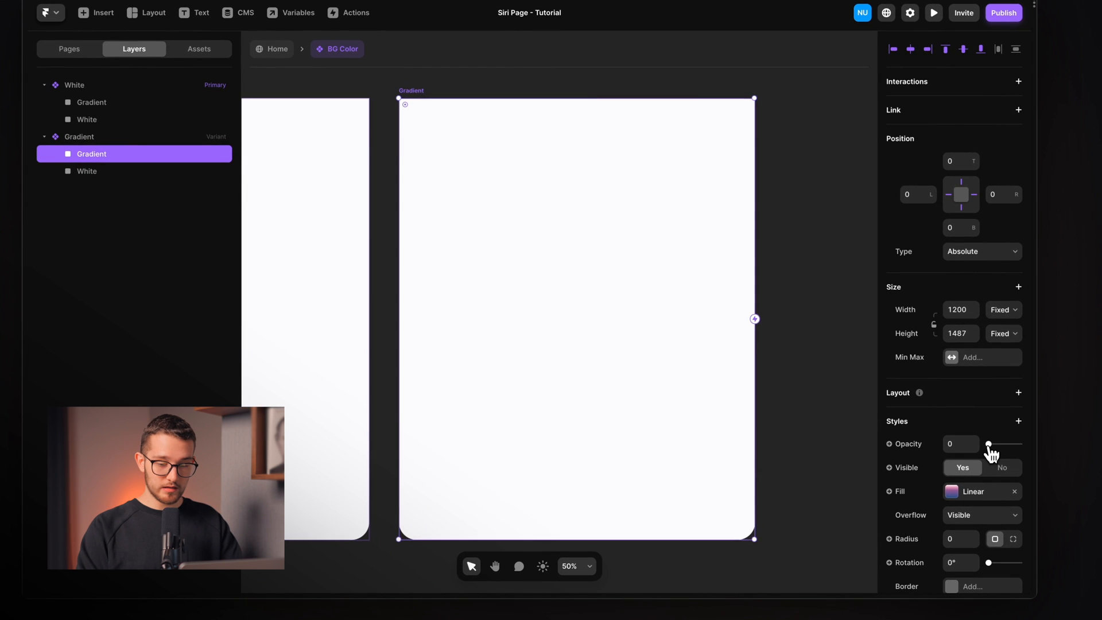
pyautogui.moveTo(988, 444); pyautogui.dragTo(1041, 450)
pyautogui.scroll(-2, 752, 316)
pyautogui.hscroll(-1, 748, 307)
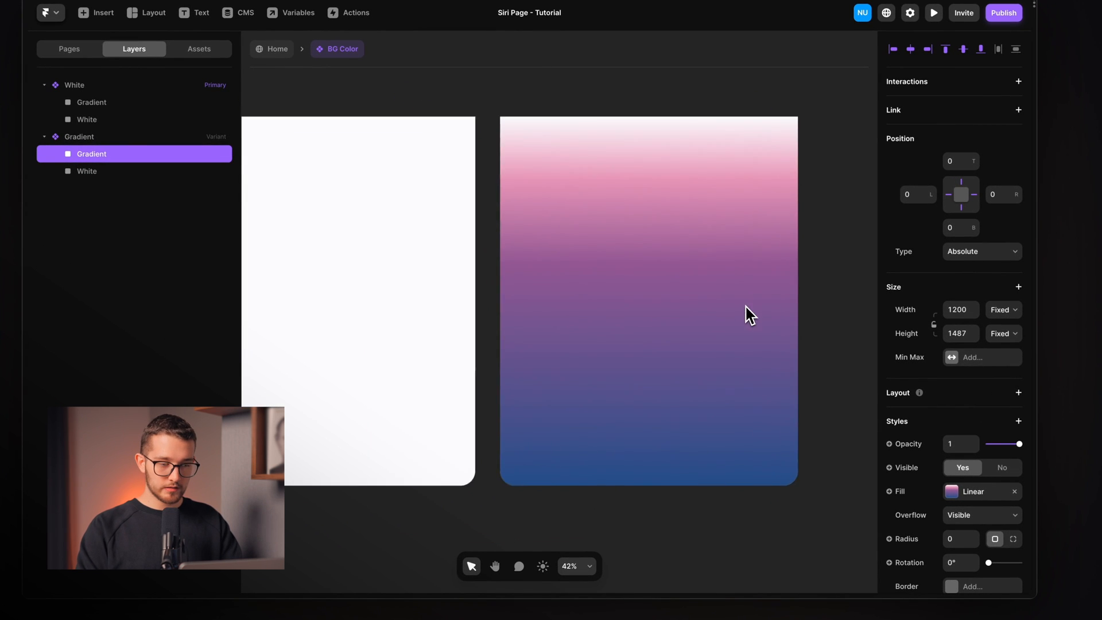
pyautogui.click(610, 92)
pyautogui.hscroll(-2, 610, 92)
pyautogui.scroll(-2, 626, 169)
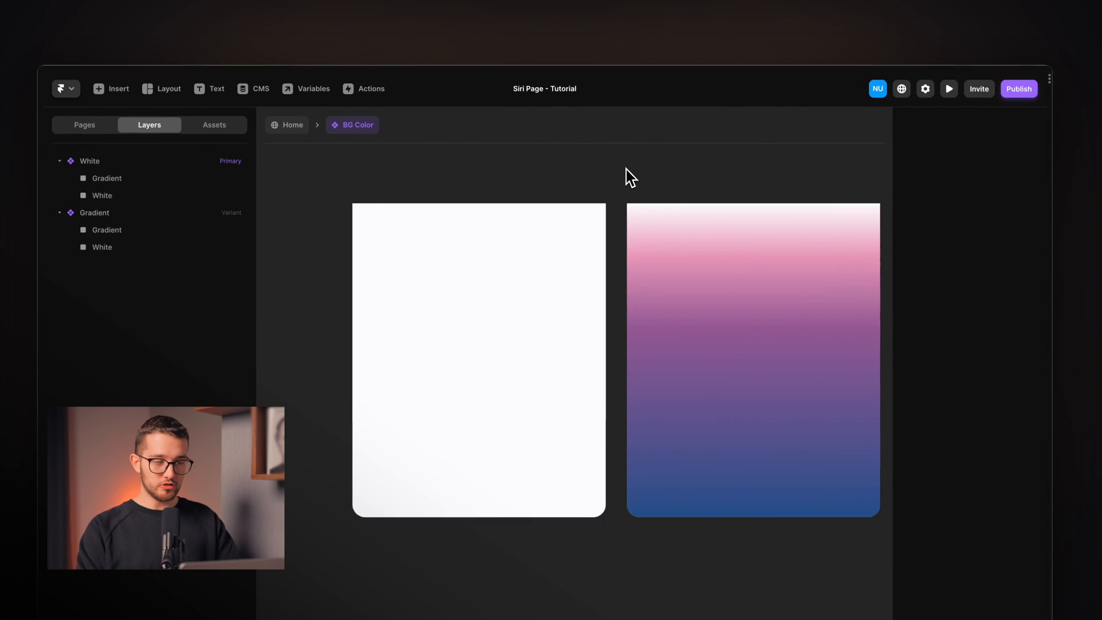
pyautogui.hscroll(1, 626, 170)
pyautogui.scroll(1, 626, 170)
pyautogui.hscroll(-1, 625, 170)
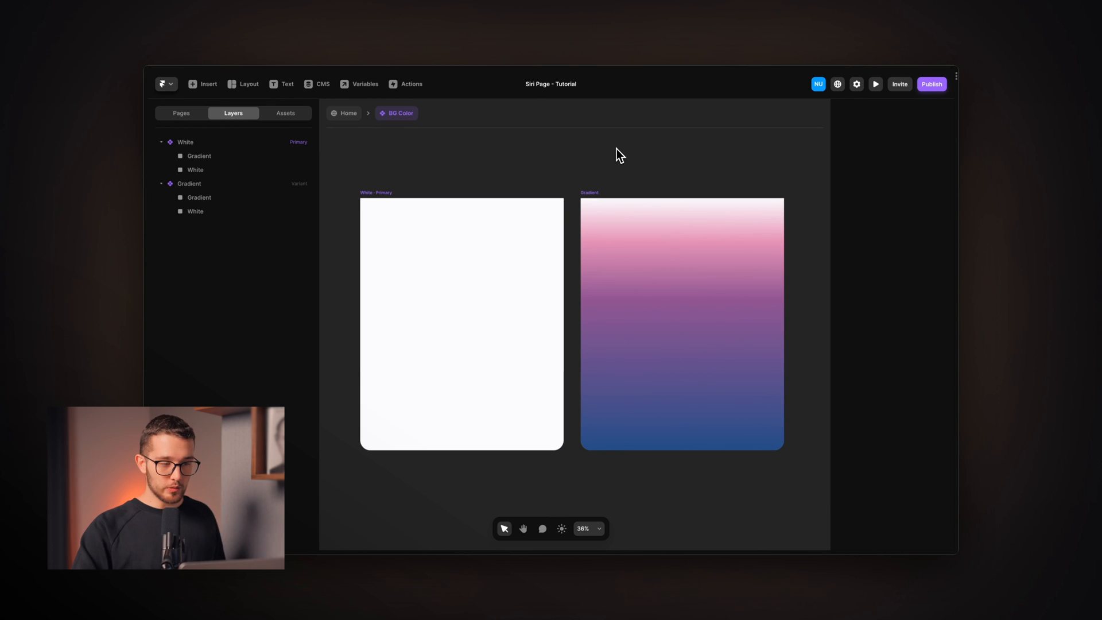
pyautogui.click(346, 113)
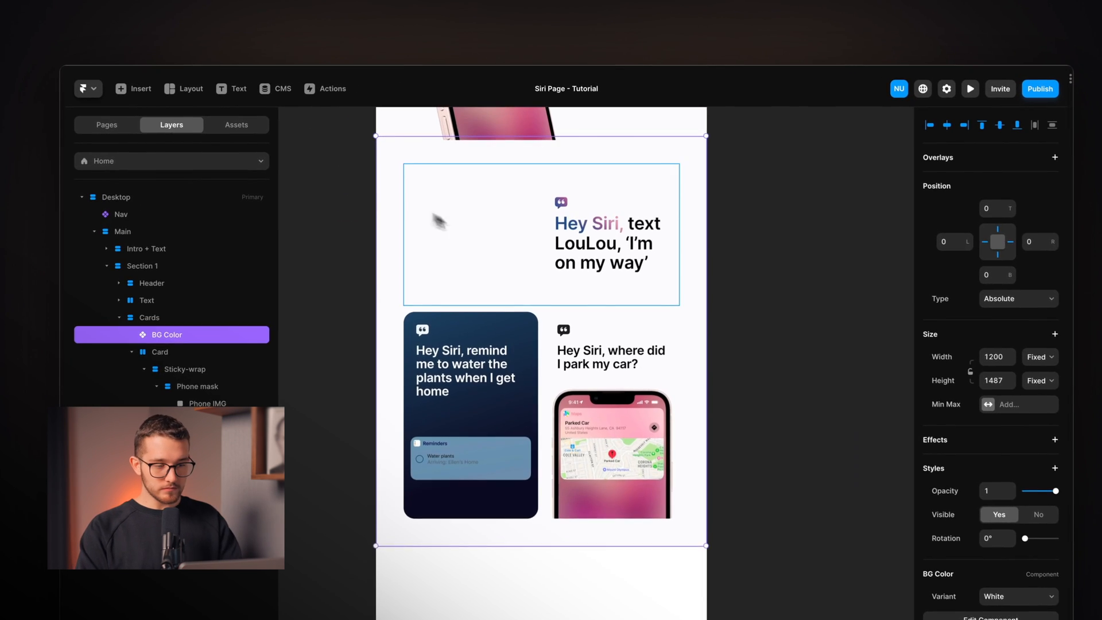
# Examine on the finished reference page at what scroll position of the Hey Siri card the background changes, and return to the editor
pyautogui.scroll(1, 474, 232)
pyautogui.hscroll(-1, 473, 233)
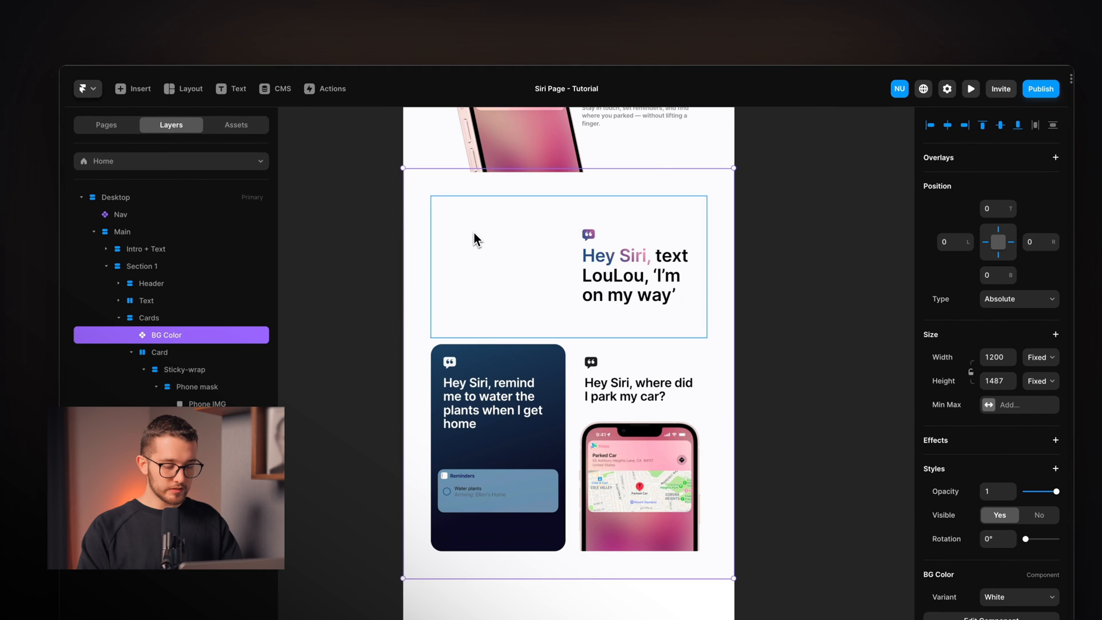
pyautogui.hotkey('ctrl', 'Tab')
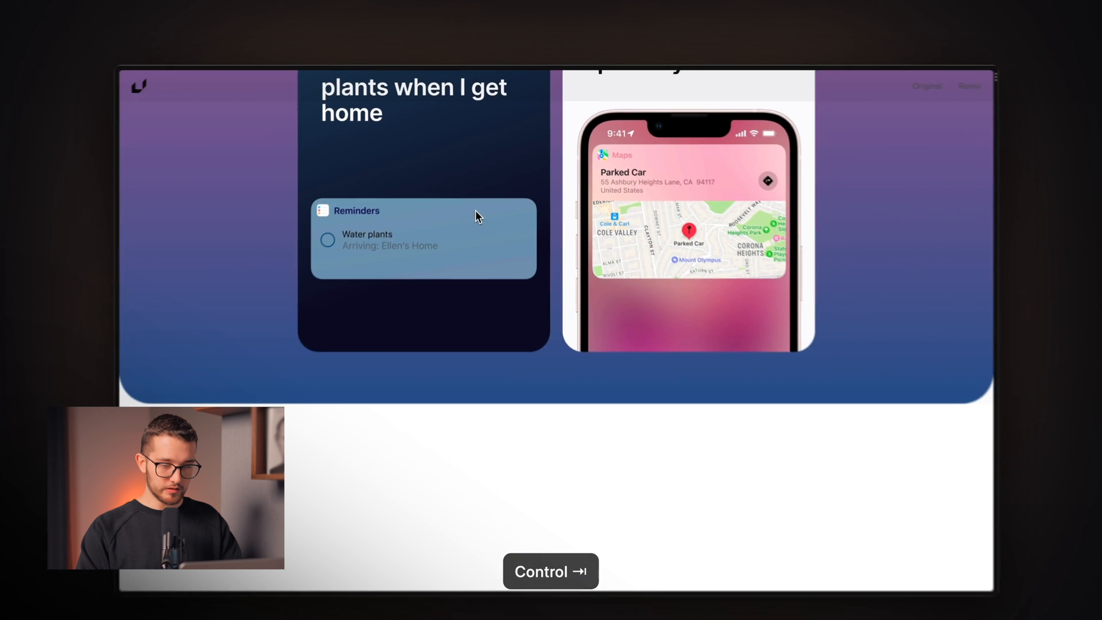
pyautogui.scroll(3, 475, 215)
pyautogui.scroll(-10, 496, 239)
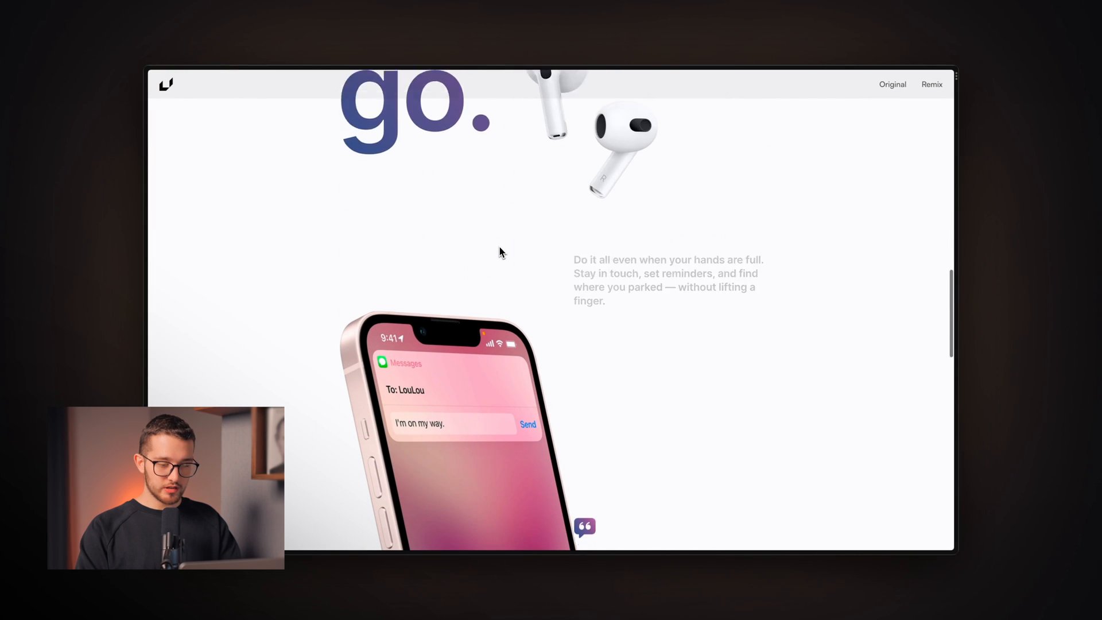
pyautogui.scroll(-3, 501, 253)
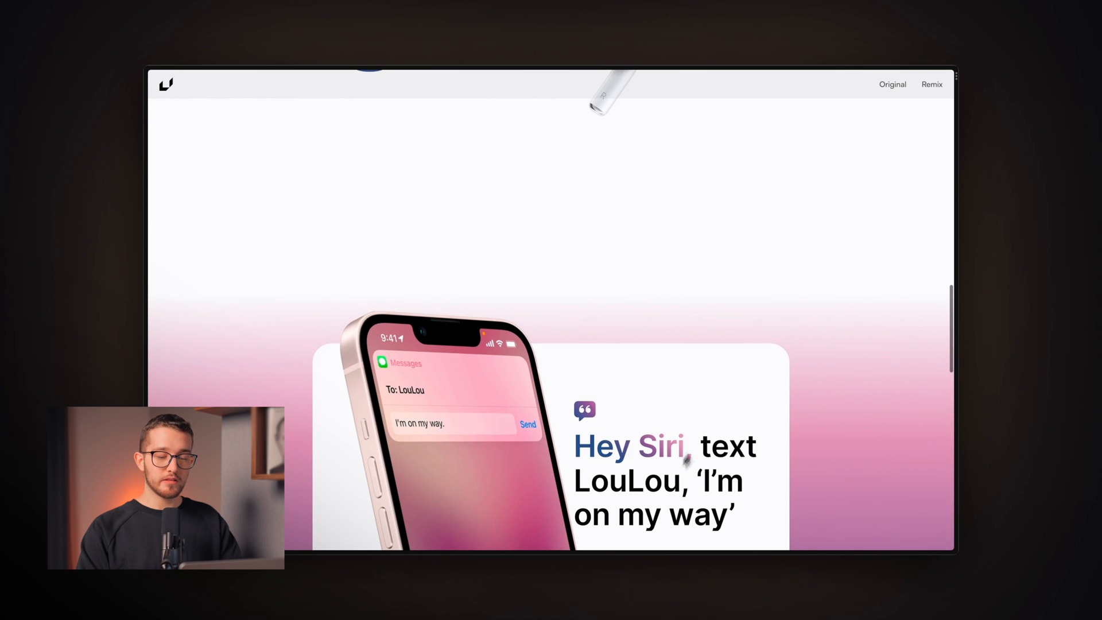
pyautogui.moveTo(577, 400); pyautogui.dragTo(728, 548)
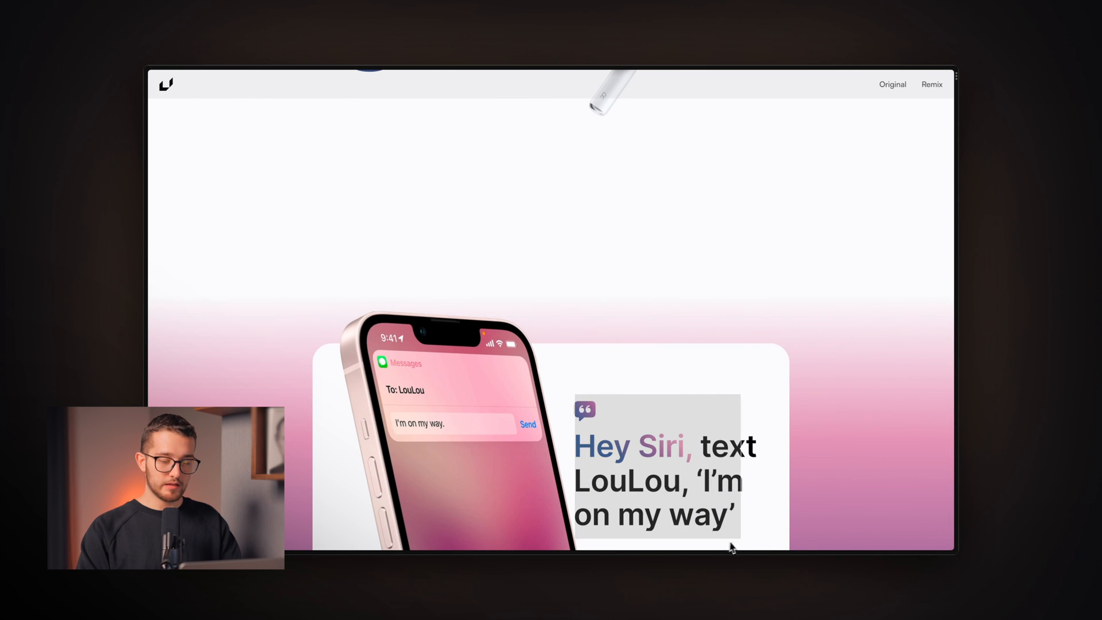
pyautogui.click(758, 539)
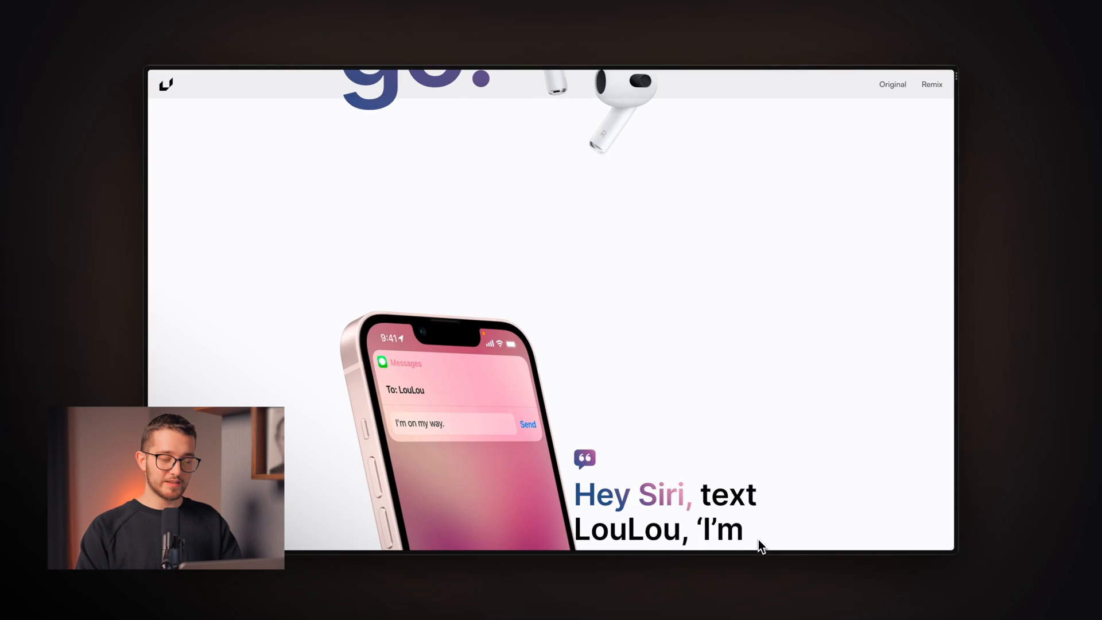
pyautogui.scroll(-2, 758, 539)
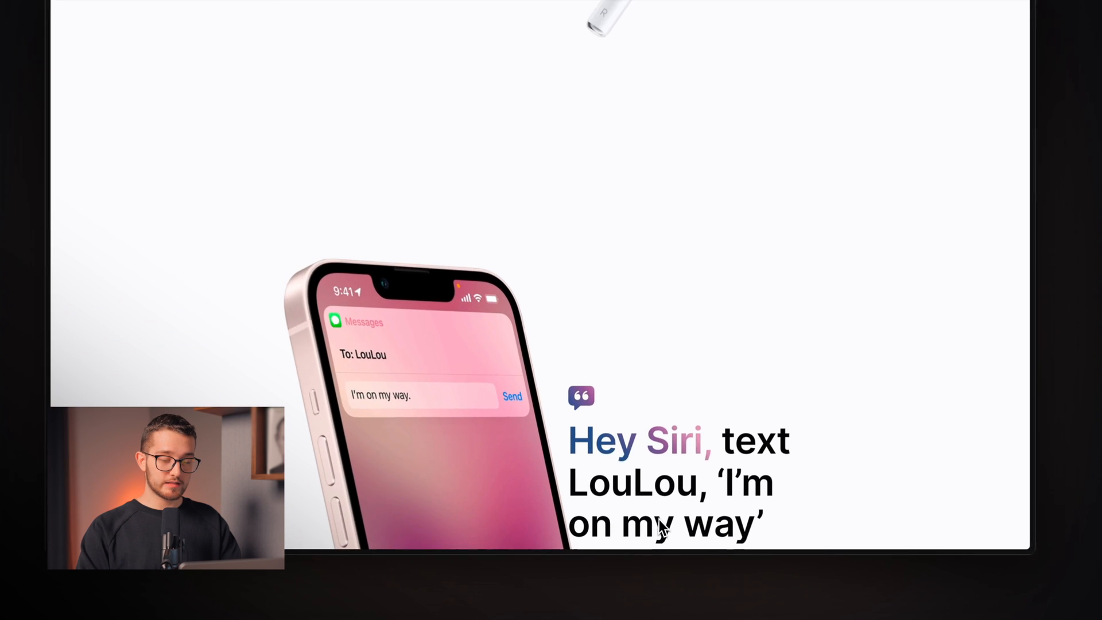
pyautogui.scroll(-3, 707, 502)
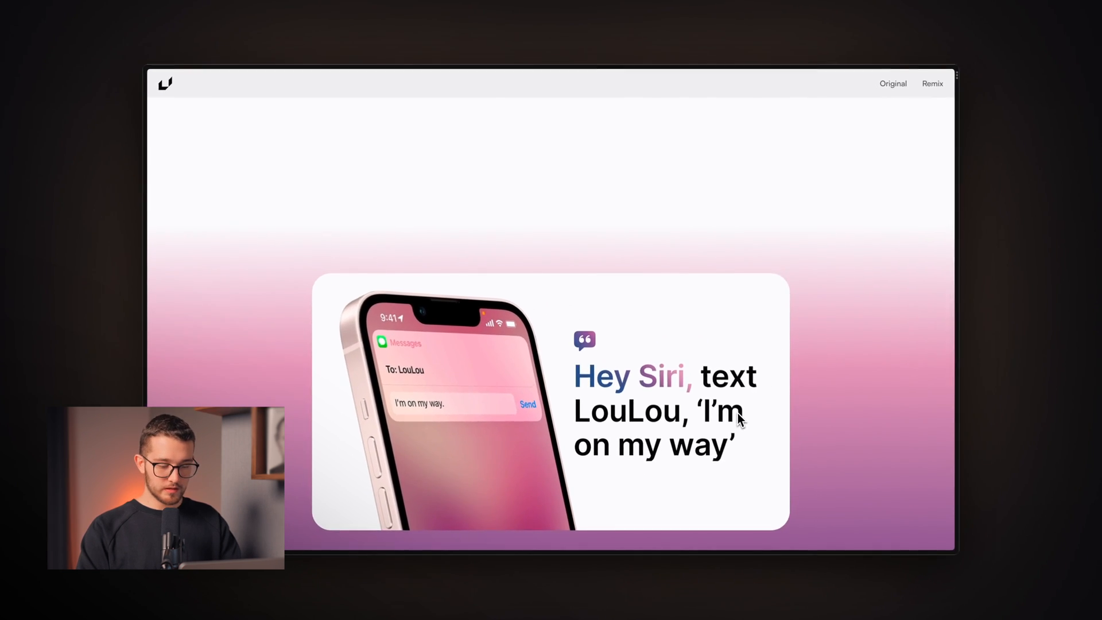
pyautogui.hotkey('ctrl', 'Tab')
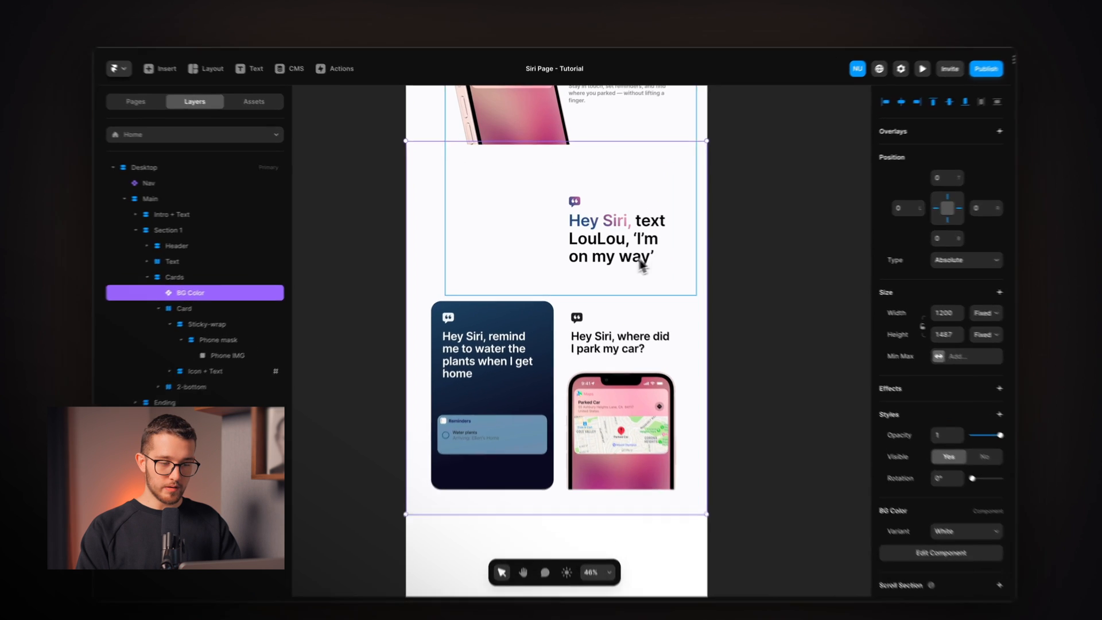
# Draw a thin frame about 275 by 34 on the empty canvas beside the page, next to the Hey Siri text
pyautogui.click(641, 265)
pyautogui.scroll(5, 631, 259)
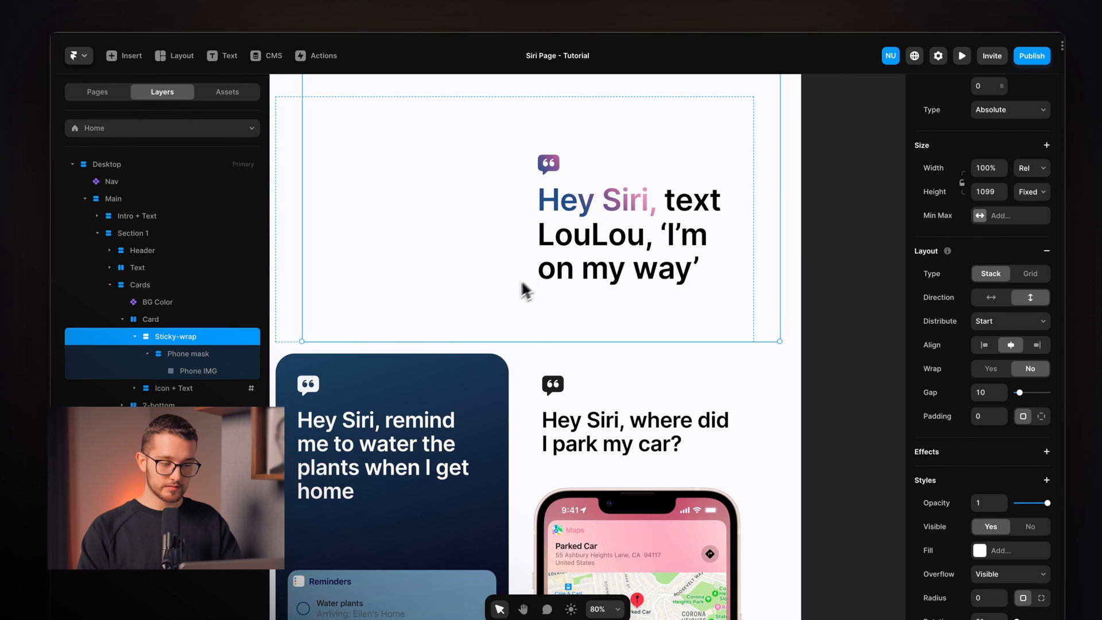
pyautogui.click(170, 389)
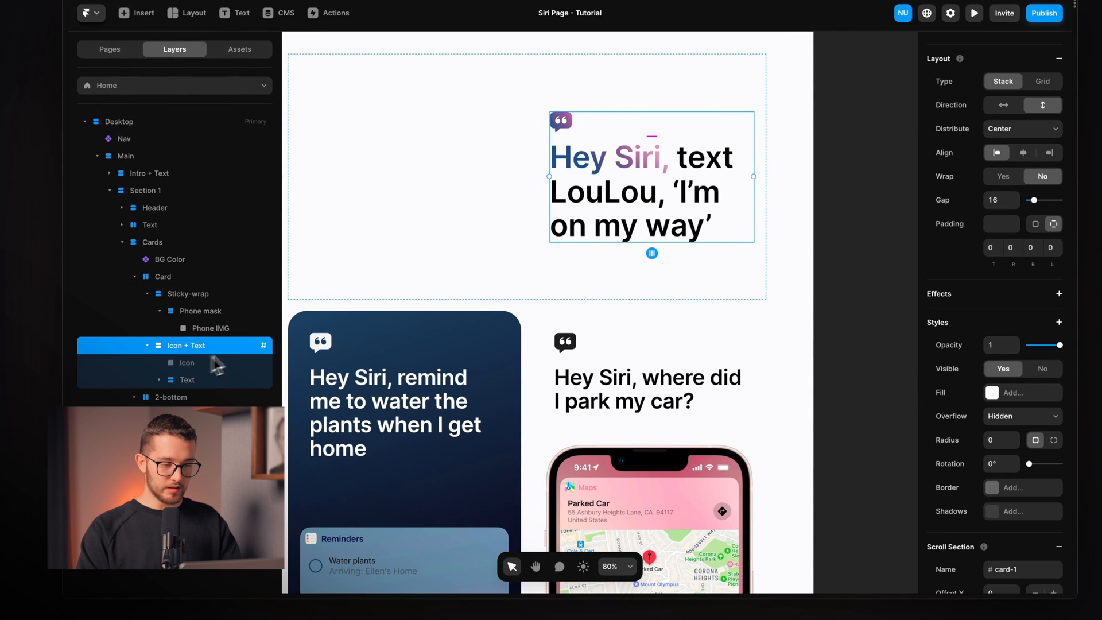
pyautogui.hscroll(3, 603, 313)
pyautogui.press('f')
pyautogui.moveTo(758, 235); pyautogui.dragTo(859, 247)
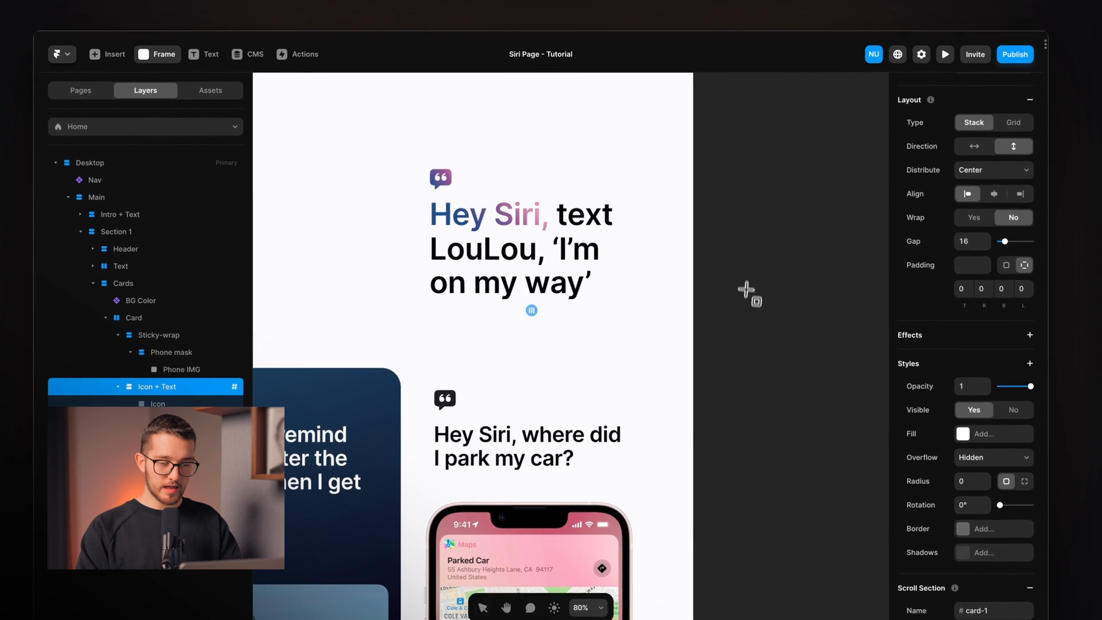
pyautogui.moveTo(829, 287); pyautogui.dragTo(859, 294)
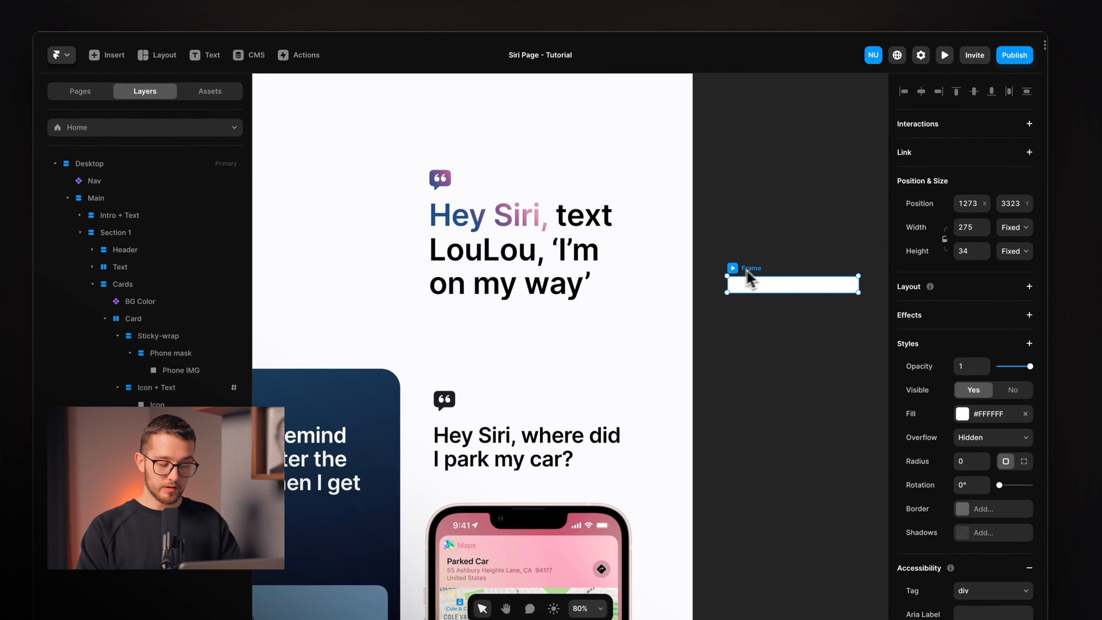
# Move the new frame into the first card's Icon + Text stack, below the Hey Siri text
pyautogui.press('super+x')
pyautogui.click(577, 264)
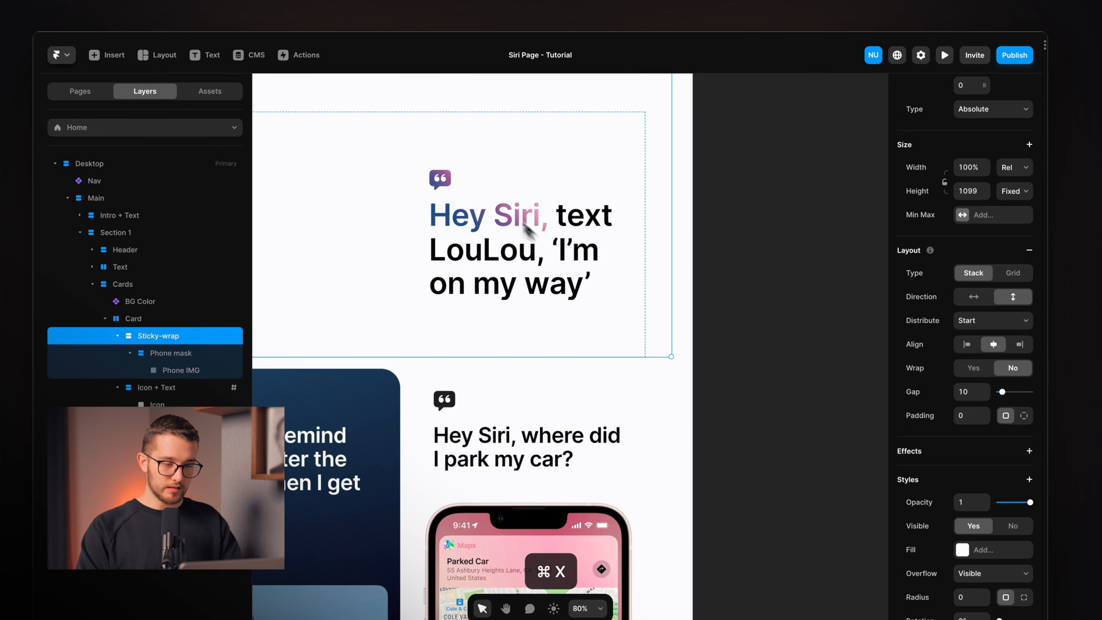
pyautogui.click(199, 389)
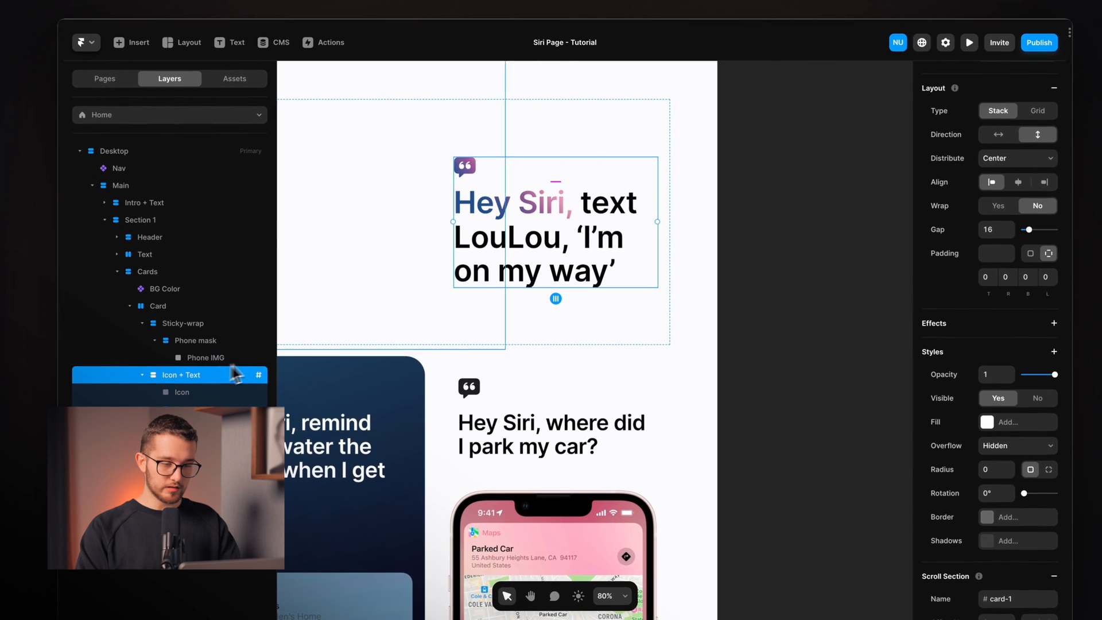
pyautogui.press('super+v')
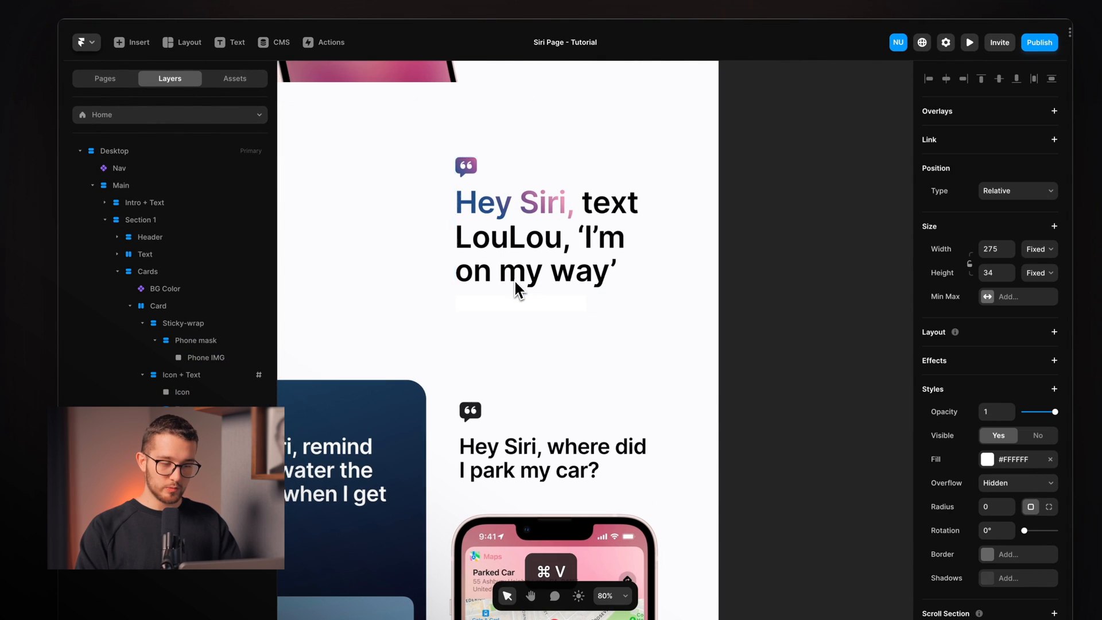
# Set the new frame's fill to light grey #D6D6D6
pyautogui.scroll(3, 514, 280)
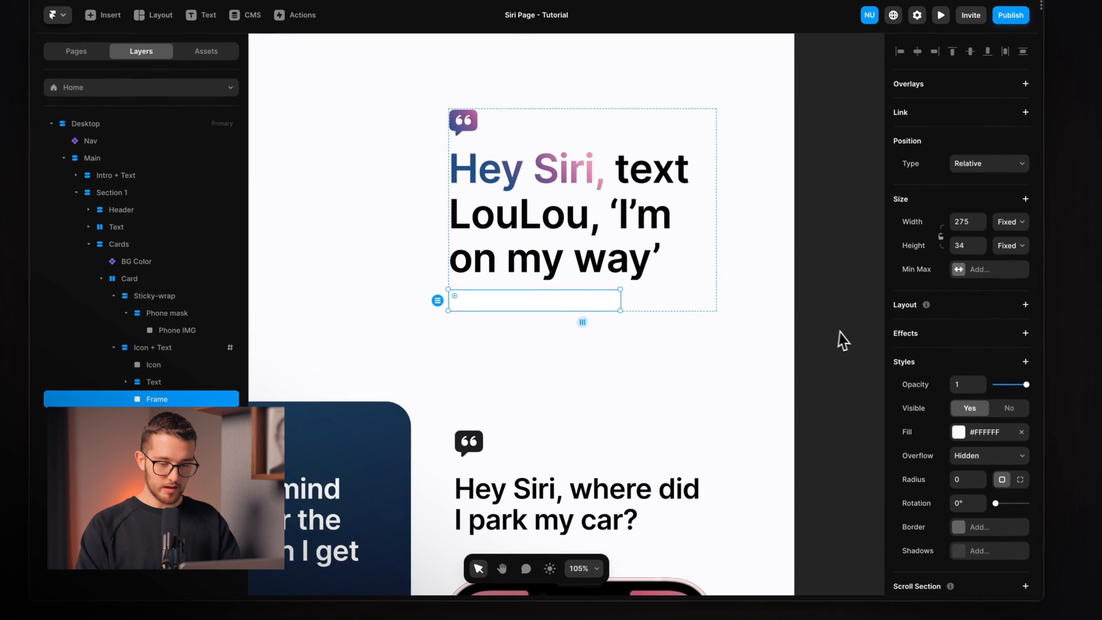
pyautogui.click(1015, 459)
pyautogui.moveTo(790, 317); pyautogui.dragTo(711, 279)
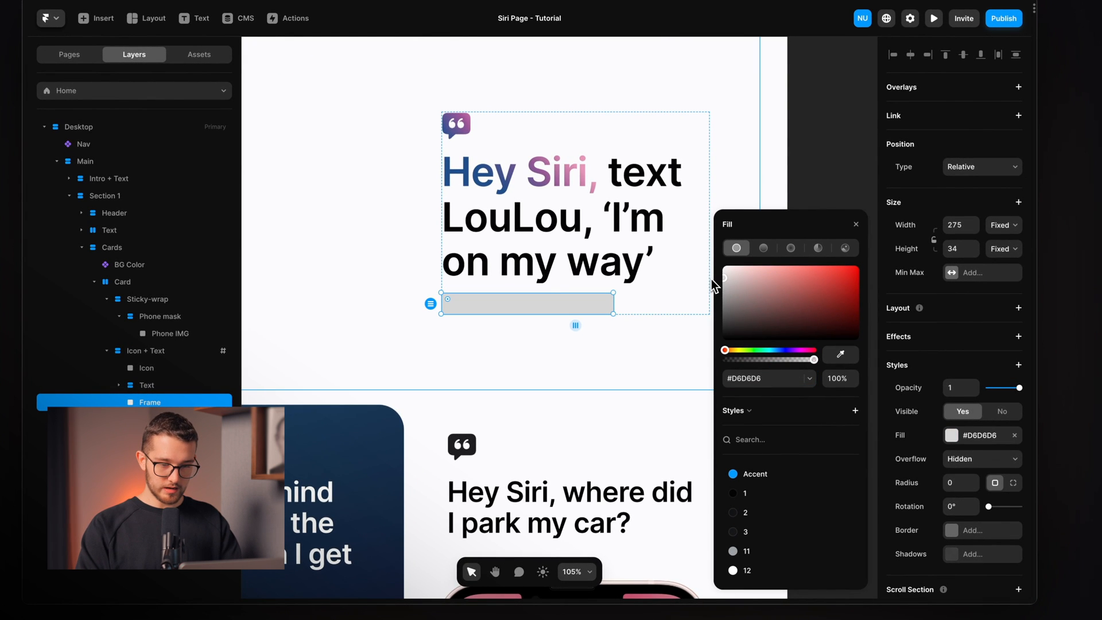
pyautogui.click(858, 226)
# Set the grey frame's width to Fill and its height to 10
pyautogui.click(996, 228)
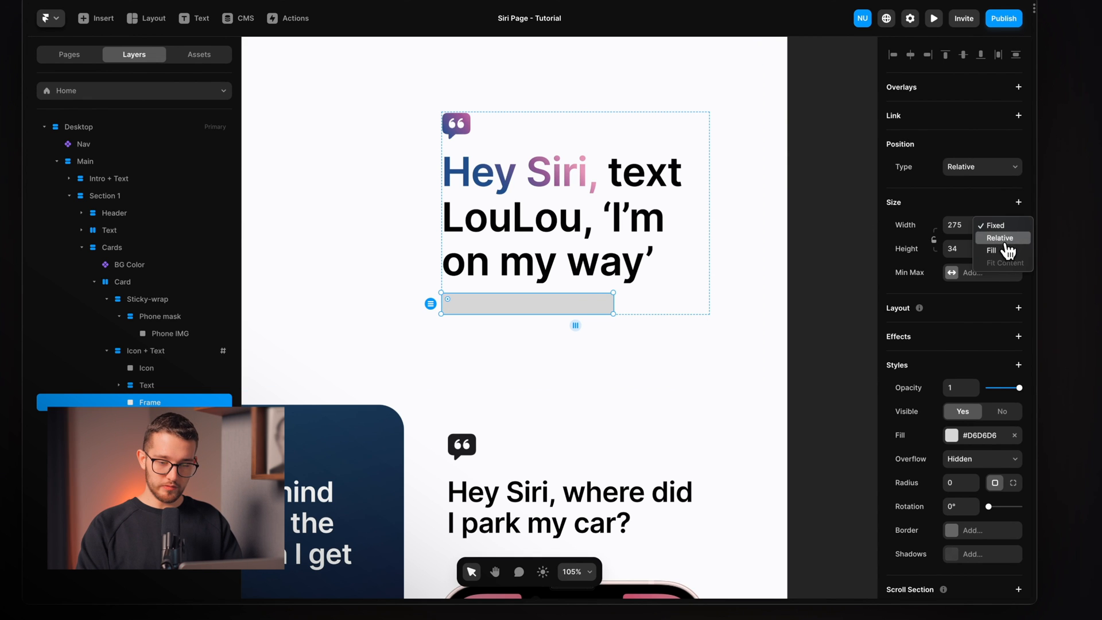
pyautogui.click(1007, 253)
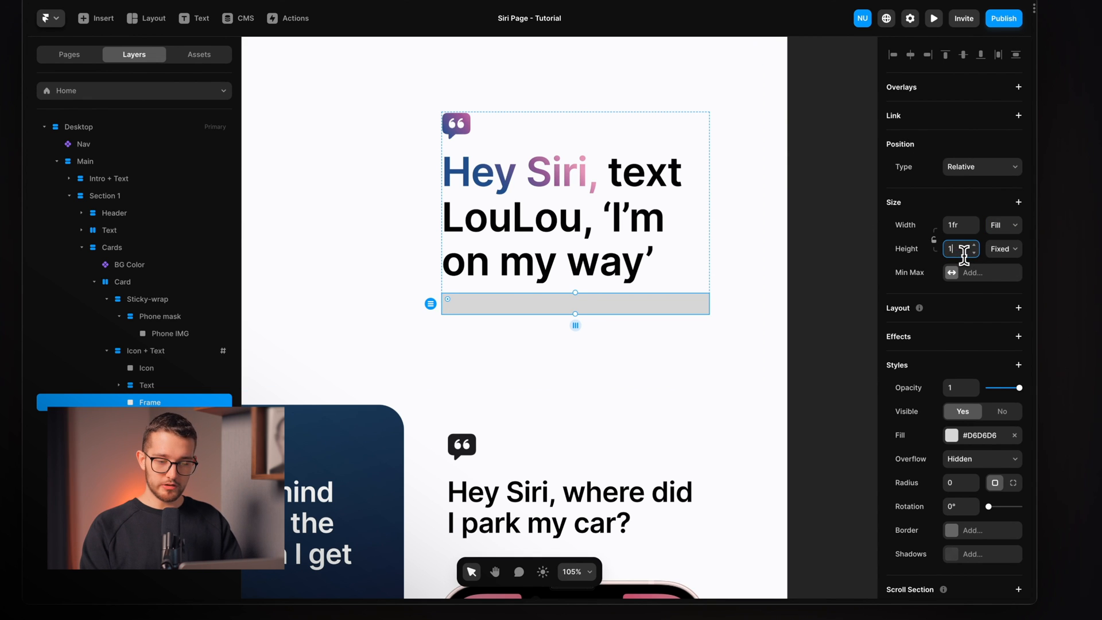
pyautogui.click(964, 253)
pyautogui.write('1')
pyautogui.press('Return')
pyautogui.write('2')
pyautogui.press('Return')
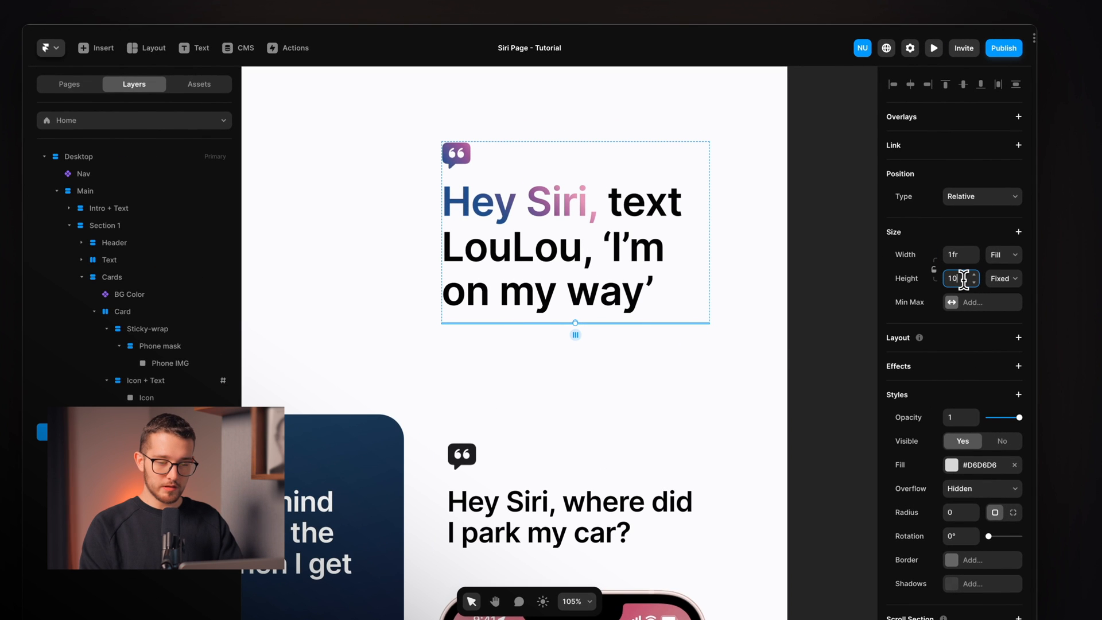
pyautogui.press('Return')
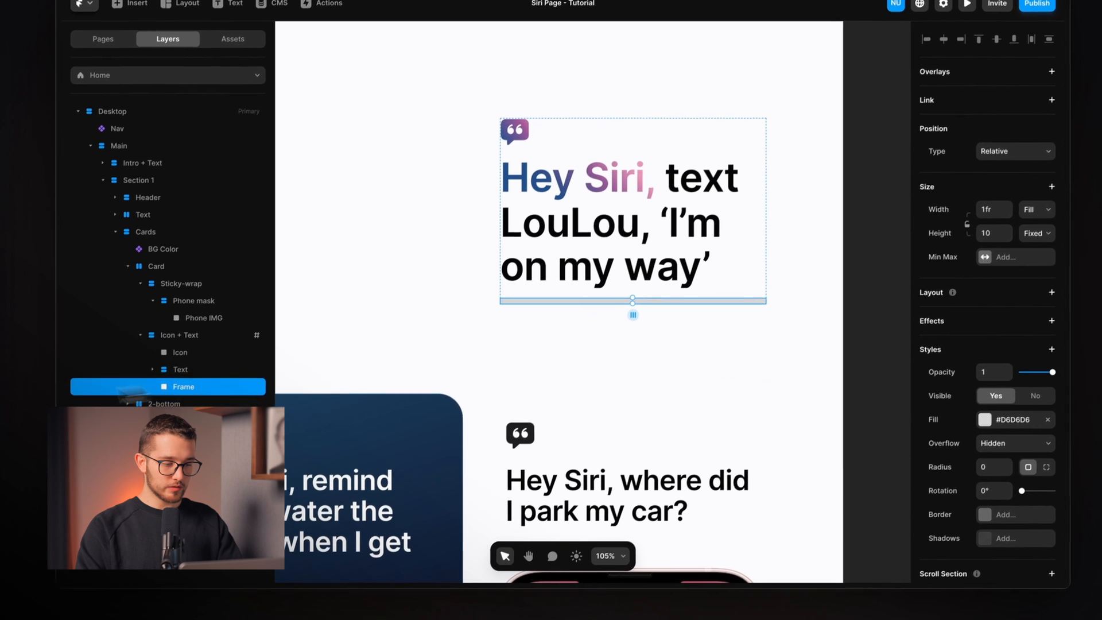
# Rename the grey frame layer as BG-Trigger
pyautogui.doubleClick(189, 387)
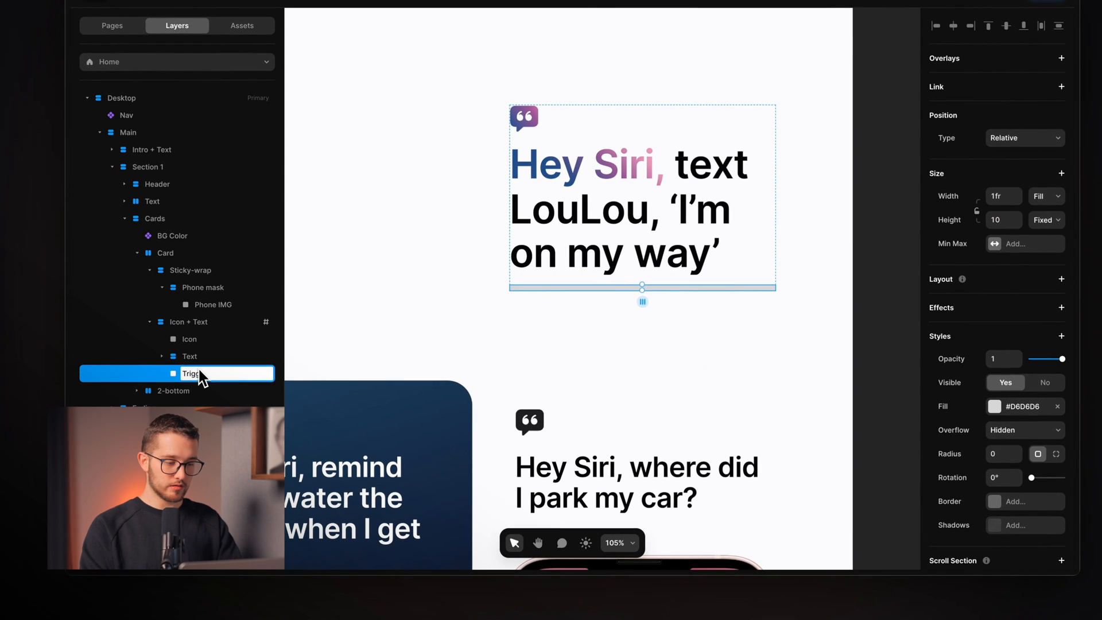
pyautogui.write('BG-')
pyautogui.press('Return')
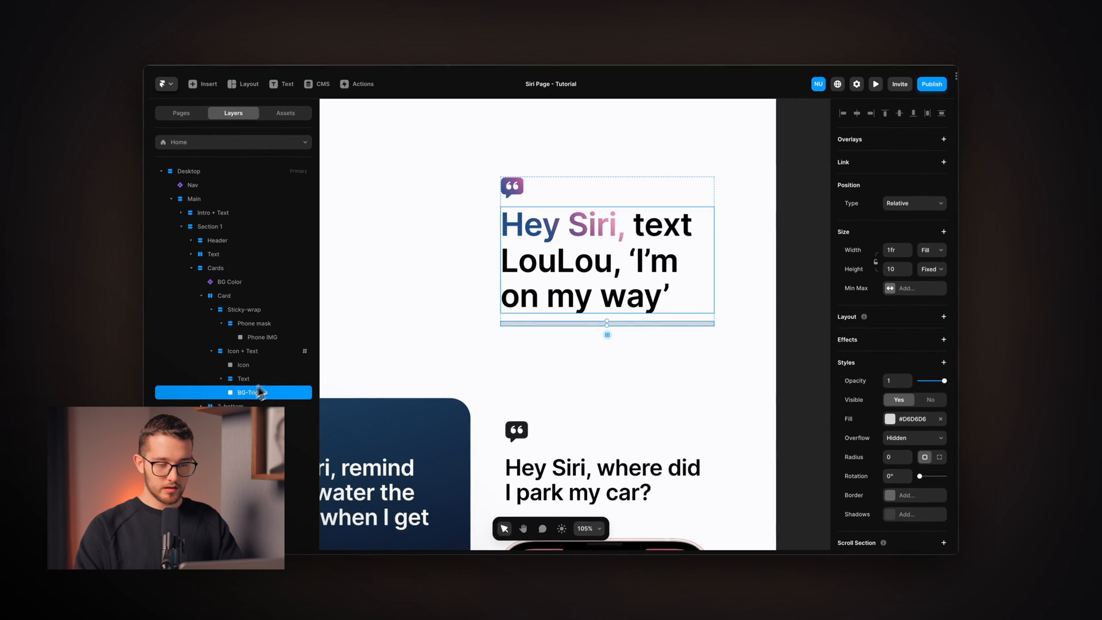
# Make the BG-Trigger frame a scroll section named bg-trigger
pyautogui.scroll(-4, 918, 390)
pyautogui.click(943, 445)
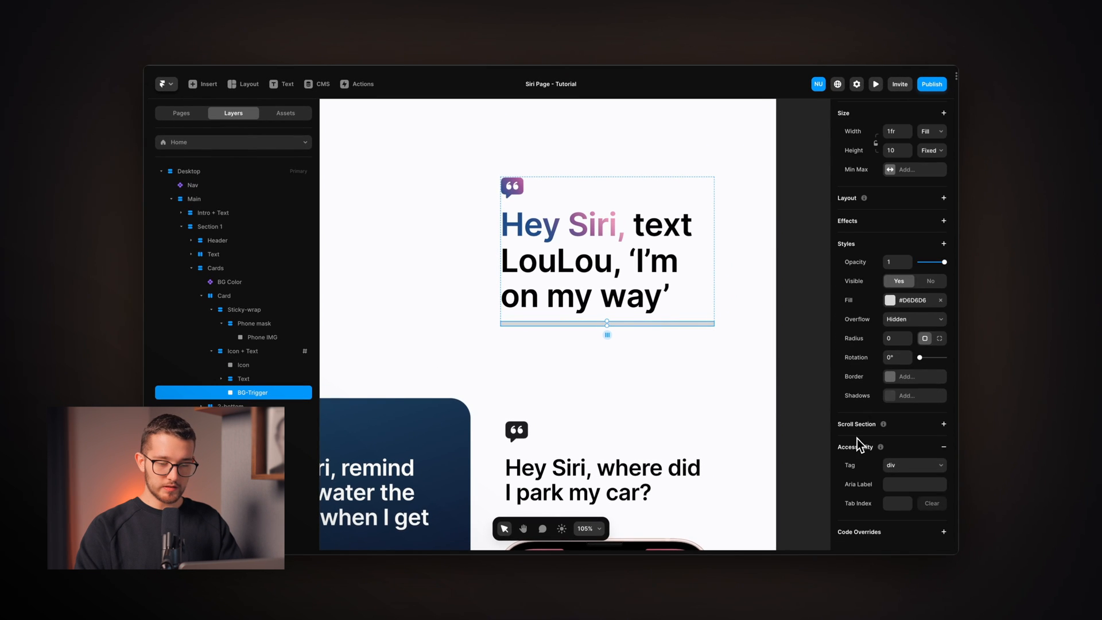
pyautogui.click(976, 406)
pyautogui.click(939, 431)
pyautogui.write('bg-trigger')
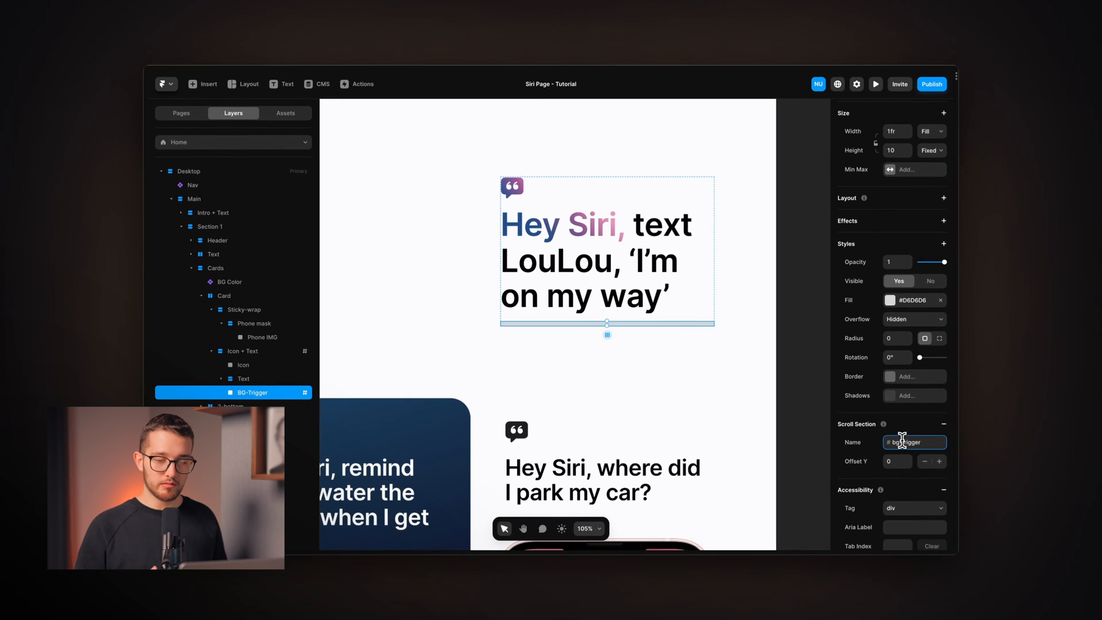
# Add a Scroll Variant effect to the BG Color component in the Cards stack
pyautogui.scroll(-10, 758, 385)
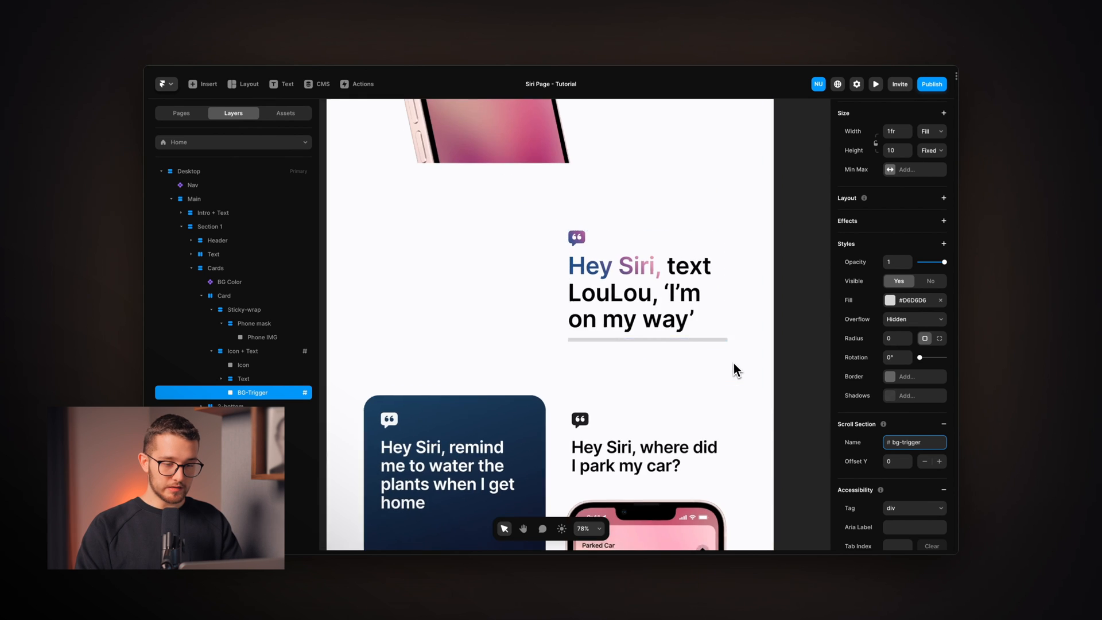
pyautogui.click(688, 284)
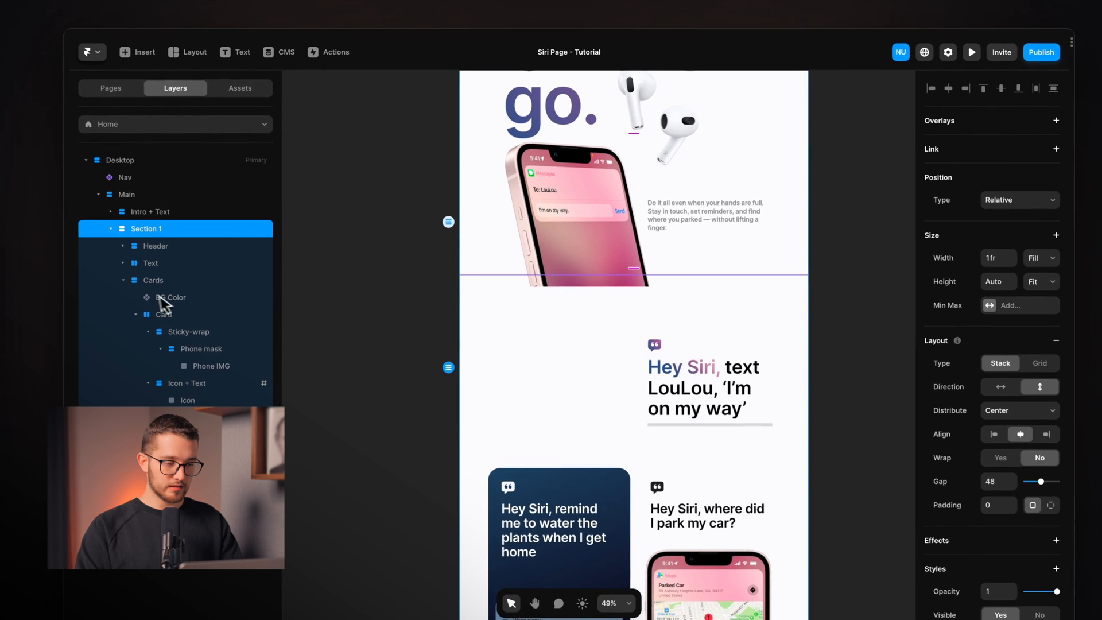
pyautogui.click(281, 287)
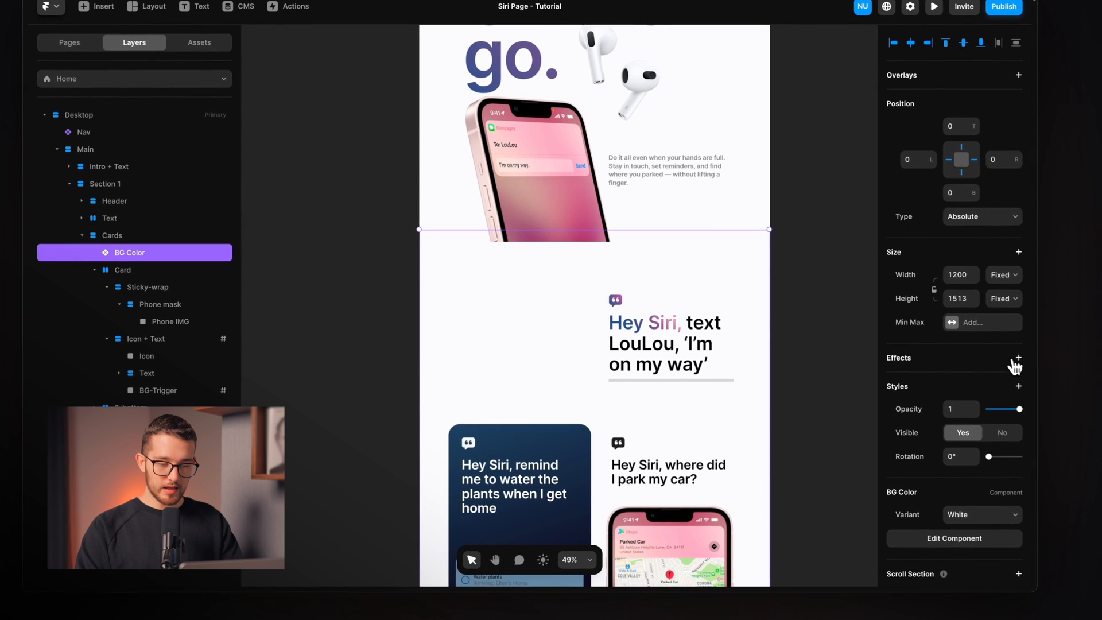
pyautogui.click(1058, 403)
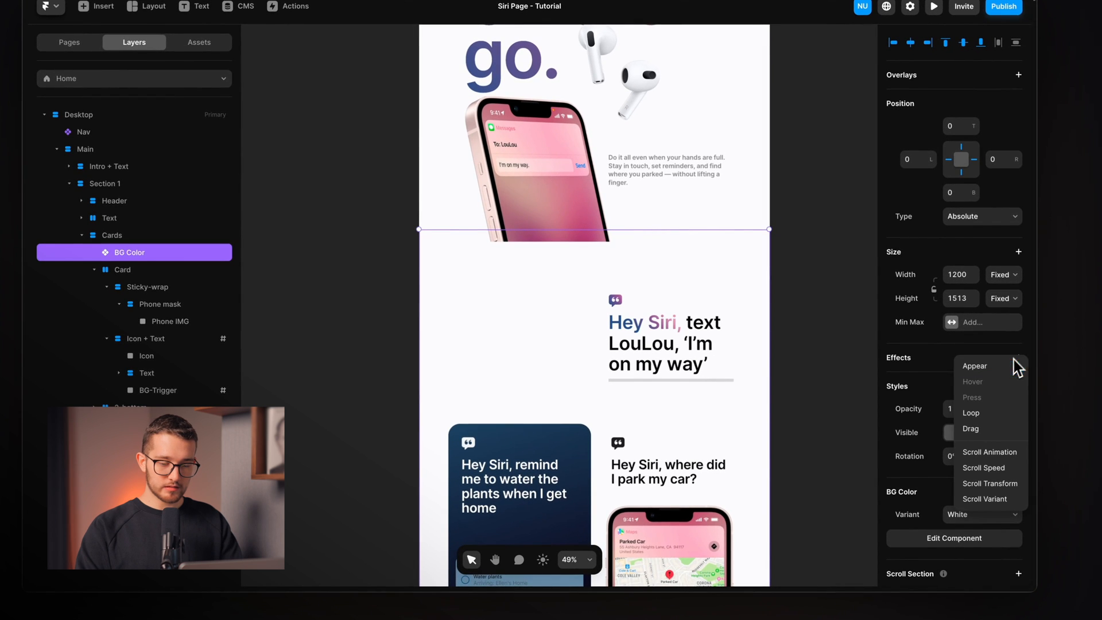
pyautogui.click(984, 499)
pyautogui.scroll(-2, 934, 397)
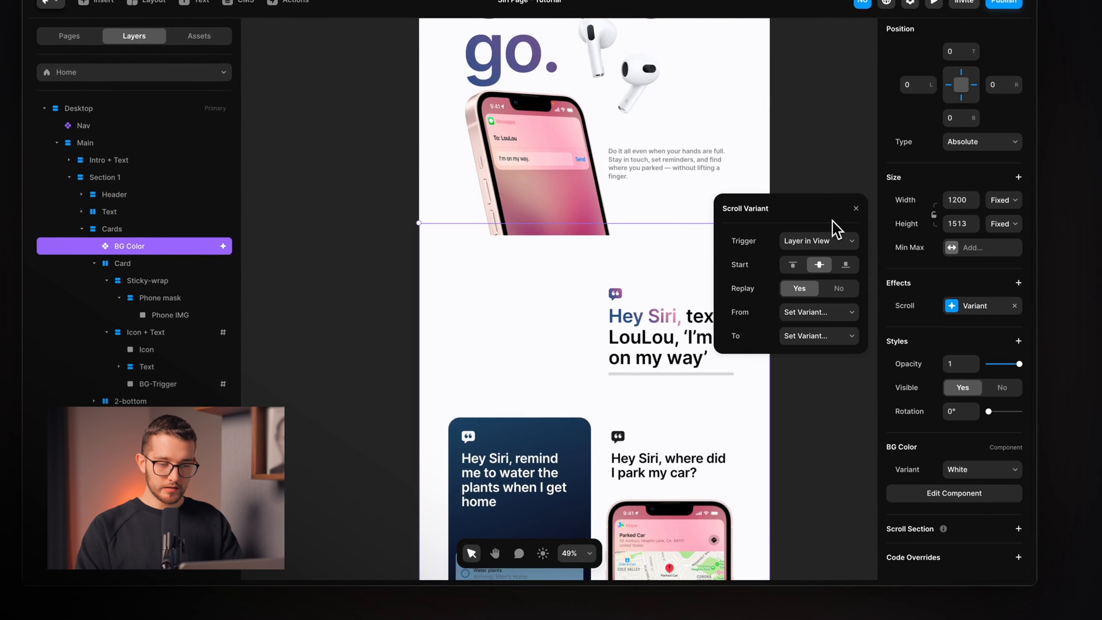
# Set the scroll variant's trigger to Section in View and its section to #bg-trigger
pyautogui.click(812, 244)
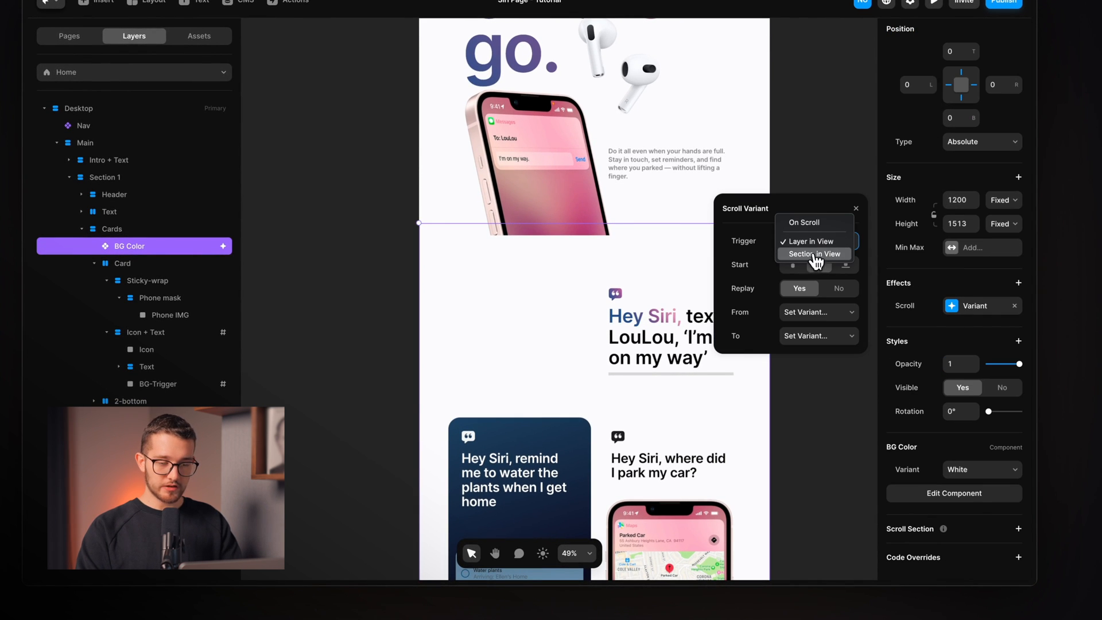
pyautogui.click(814, 255)
pyautogui.click(803, 313)
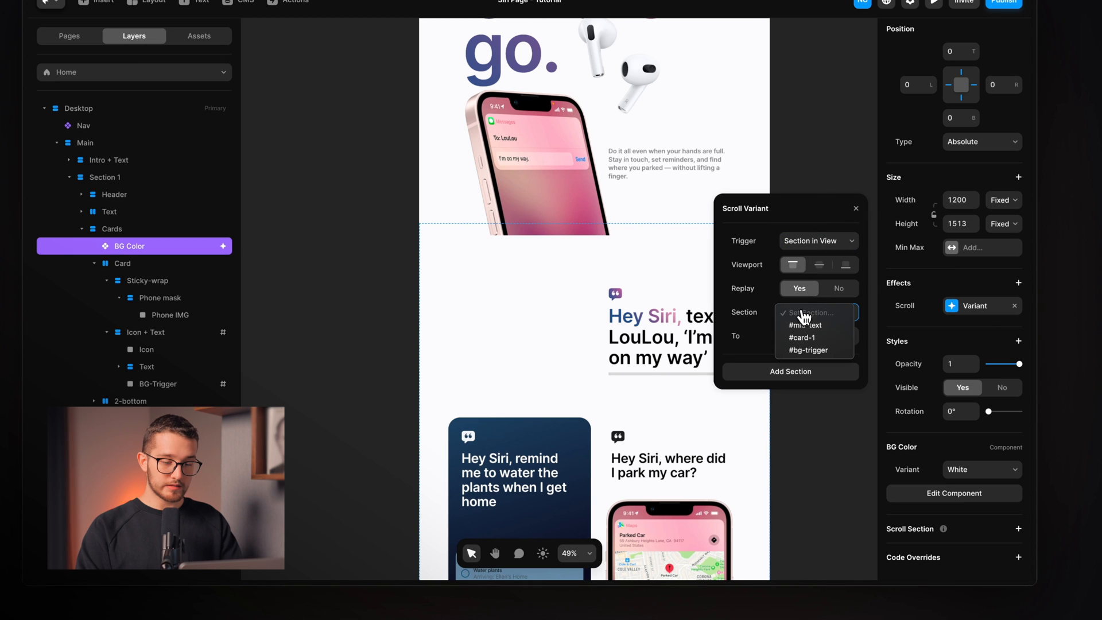
pyautogui.click(829, 351)
pyautogui.scroll(5, 617, 371)
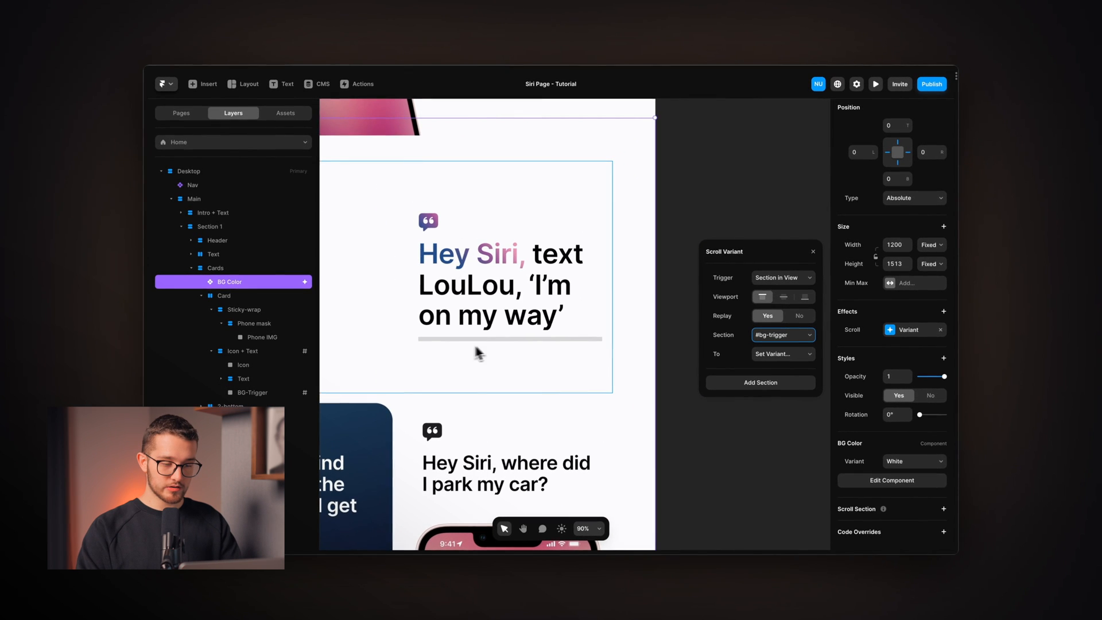
pyautogui.hscroll(-3, 542, 334)
pyautogui.scroll(-3, 549, 336)
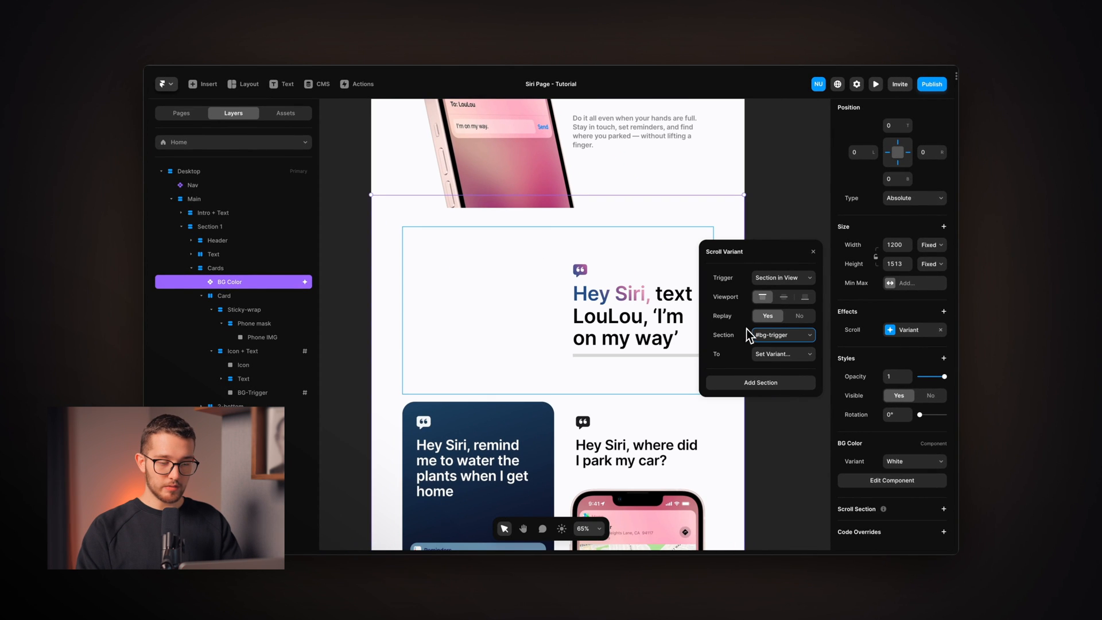
# Make the scroll variant change to Gradient, with the viewport trigger point set to the bottom
pyautogui.click(763, 354)
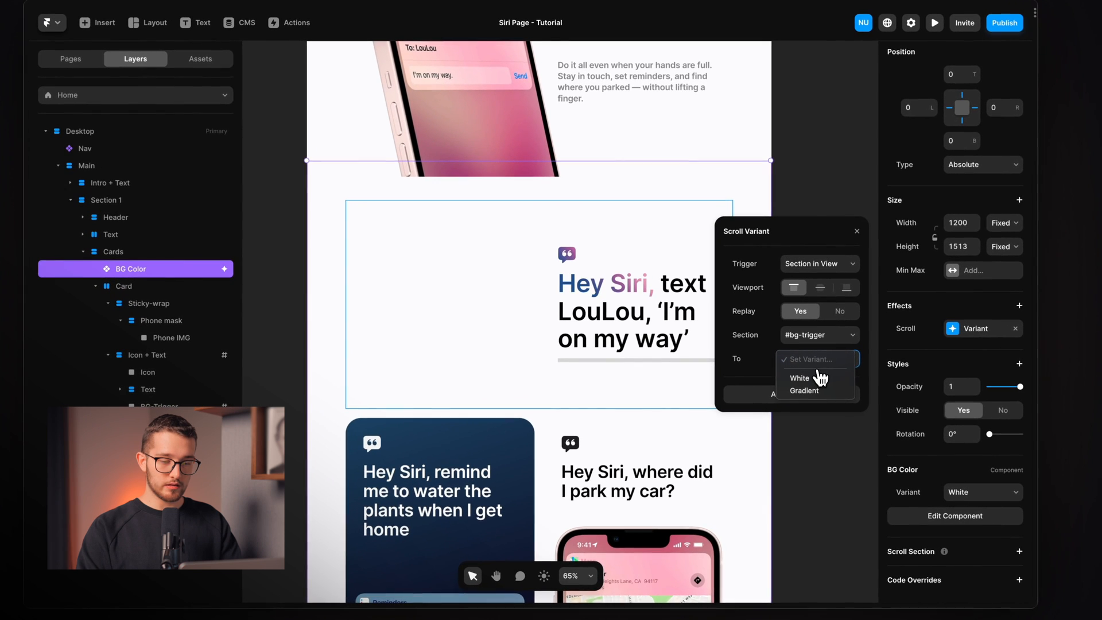
pyautogui.click(805, 390)
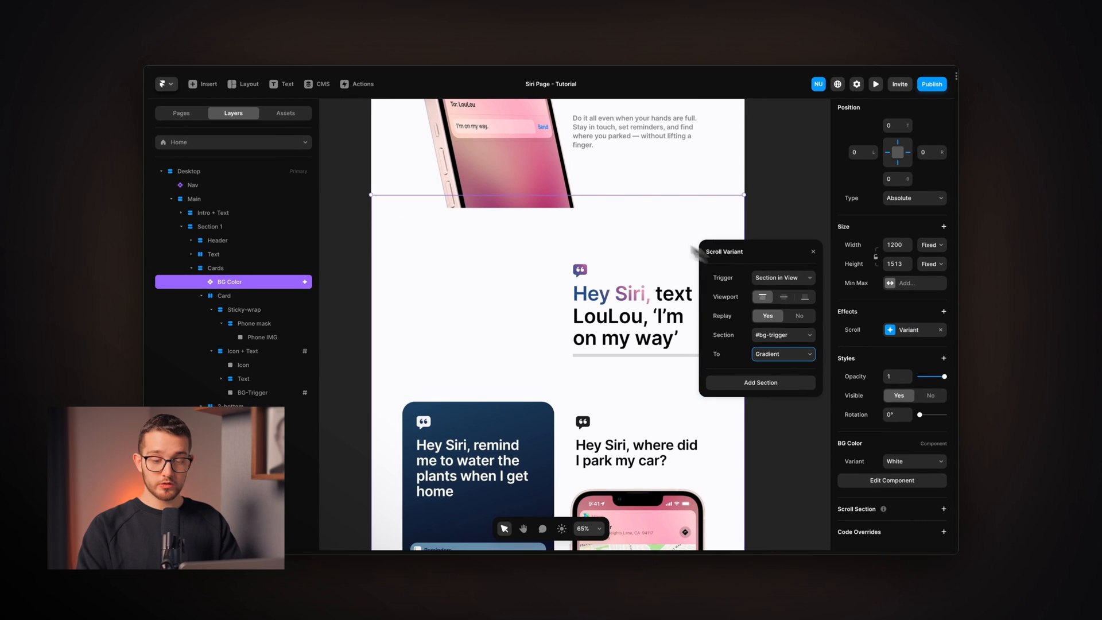
pyautogui.click(802, 297)
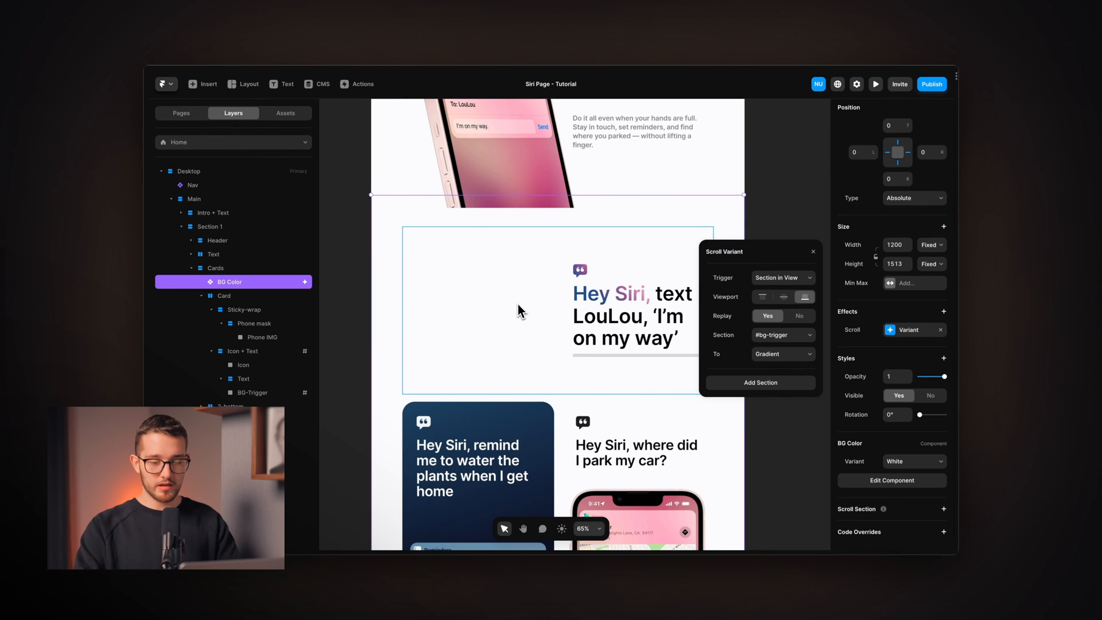
pyautogui.click(814, 253)
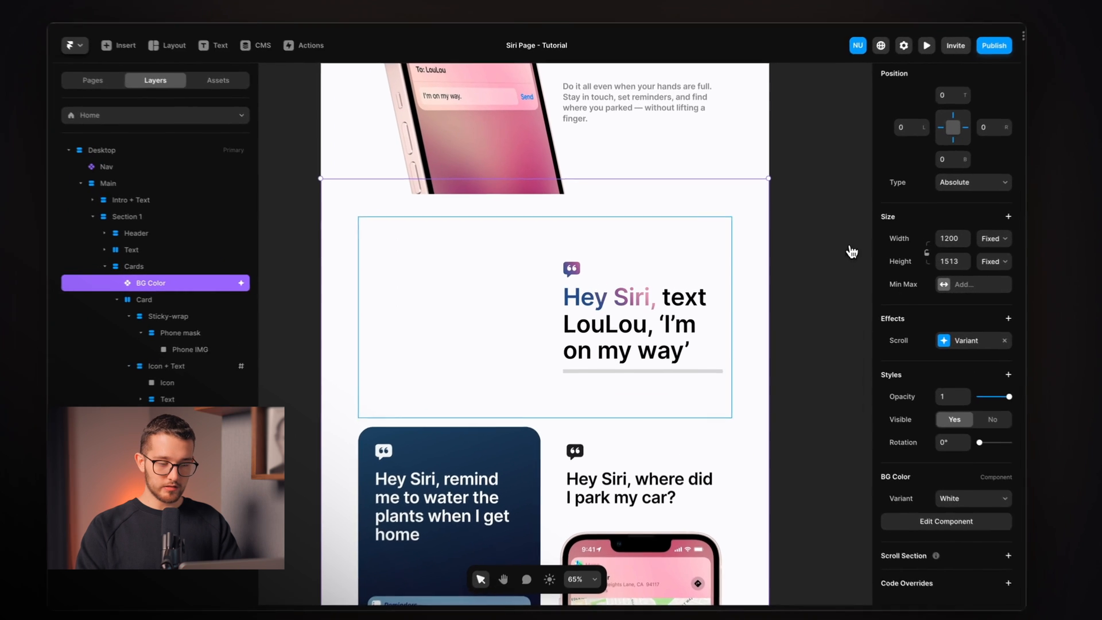
# Preview the page and scroll back and forth around the Hey Siri card to examine the background colour switch
pyautogui.press('super+p')
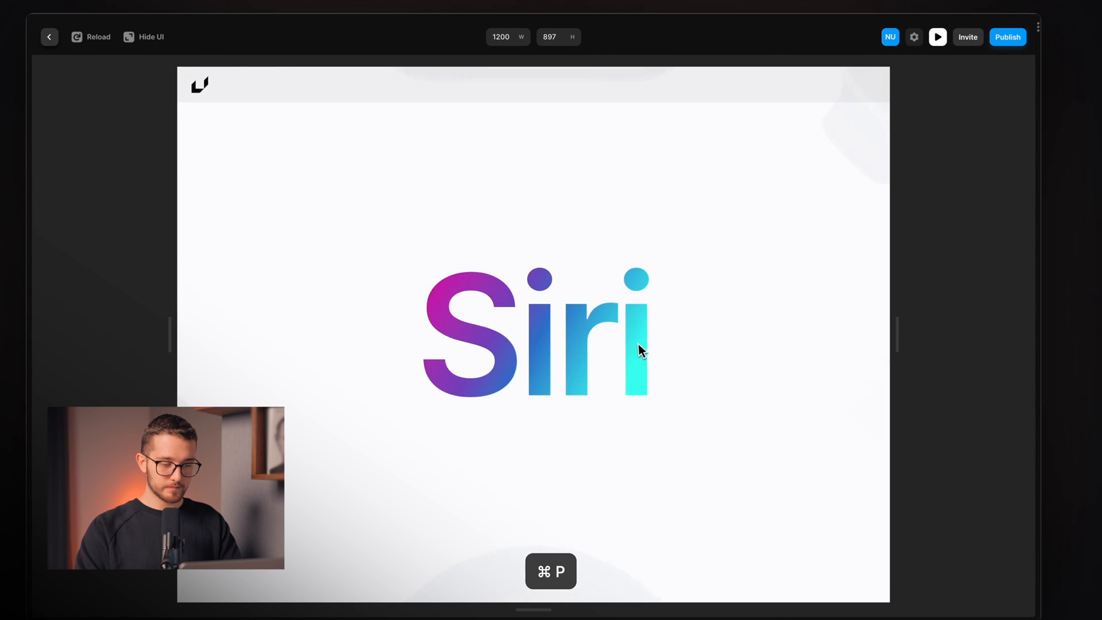
pyautogui.scroll(-15, 639, 343)
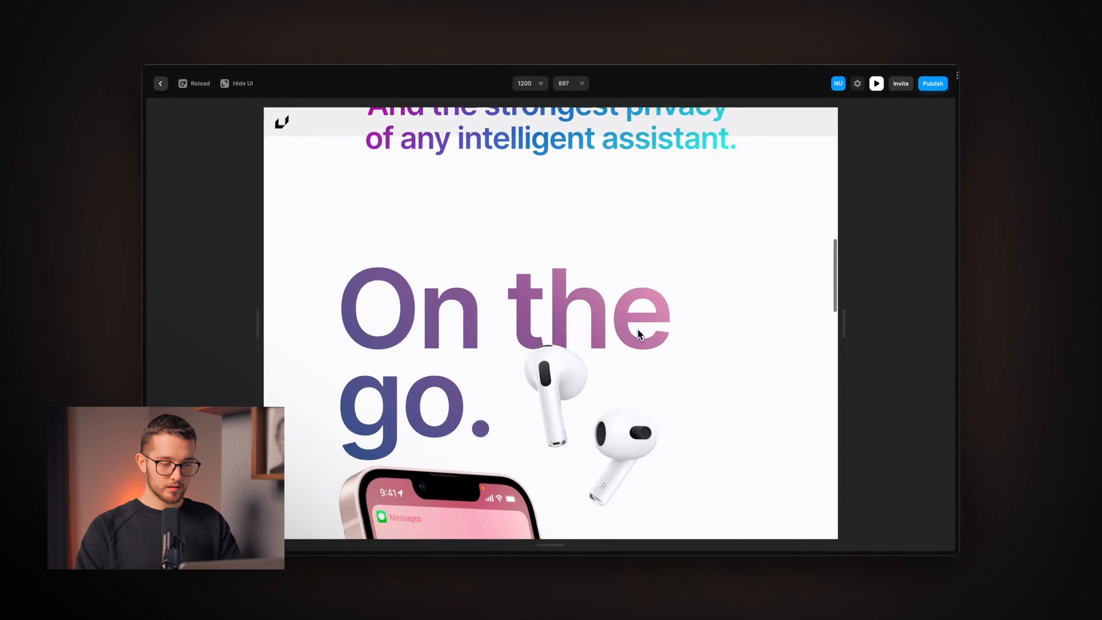
pyautogui.scroll(-10, 639, 334)
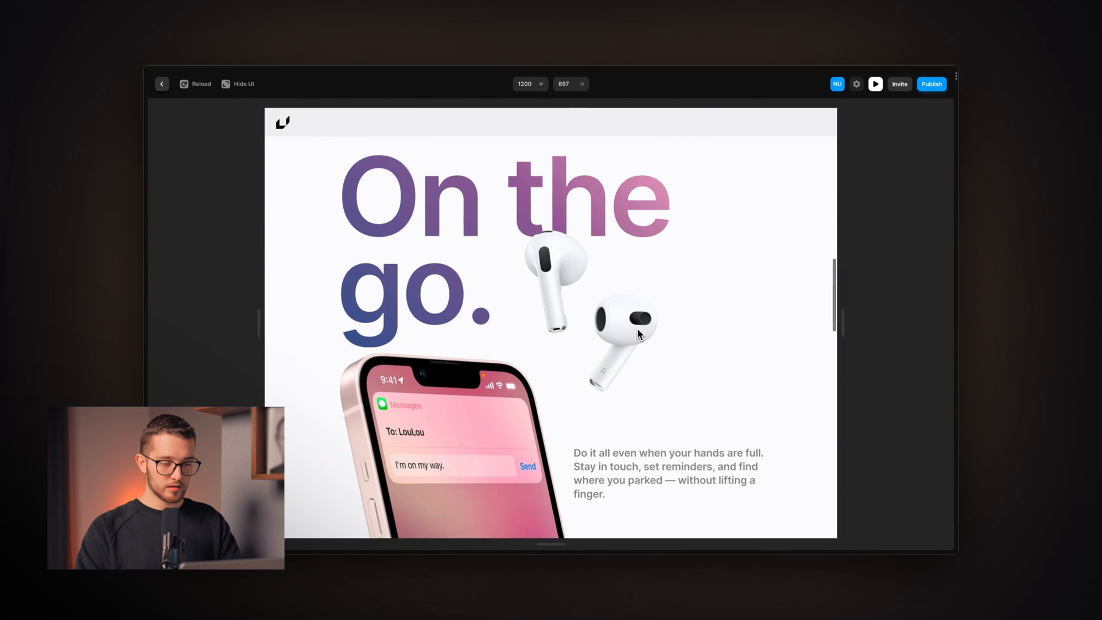
pyautogui.scroll(-2, 639, 335)
pyautogui.scroll(4, 639, 335)
pyautogui.scroll(-3, 639, 335)
pyautogui.scroll(3, 638, 335)
pyautogui.scroll(-2, 638, 335)
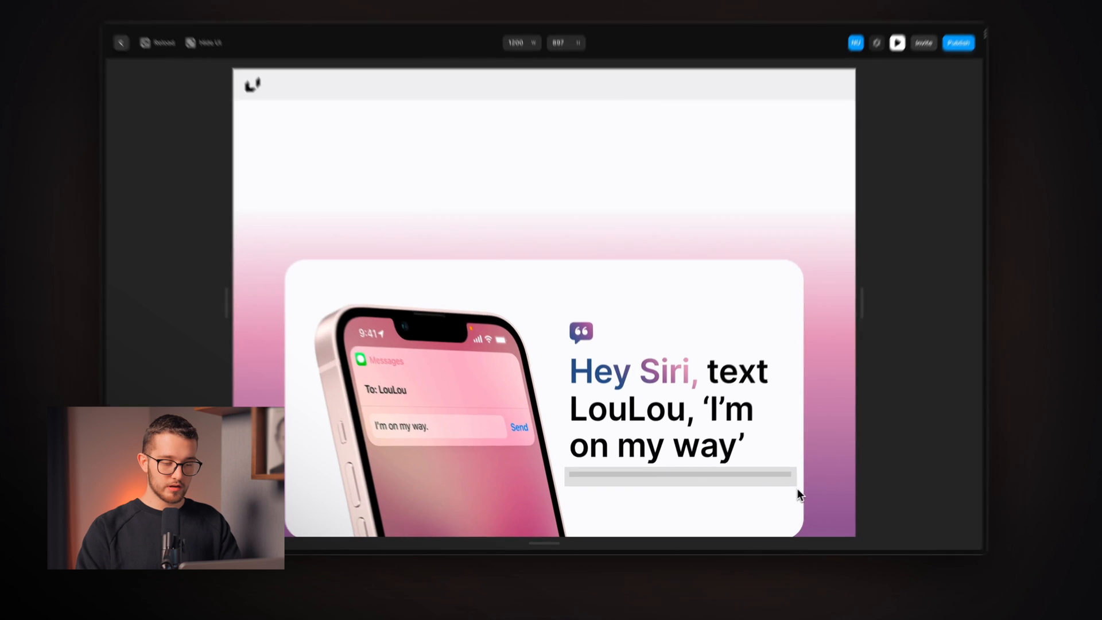
pyautogui.scroll(3, 691, 368)
pyautogui.scroll(-4, 691, 367)
pyautogui.scroll(4, 690, 367)
pyautogui.scroll(-4, 690, 361)
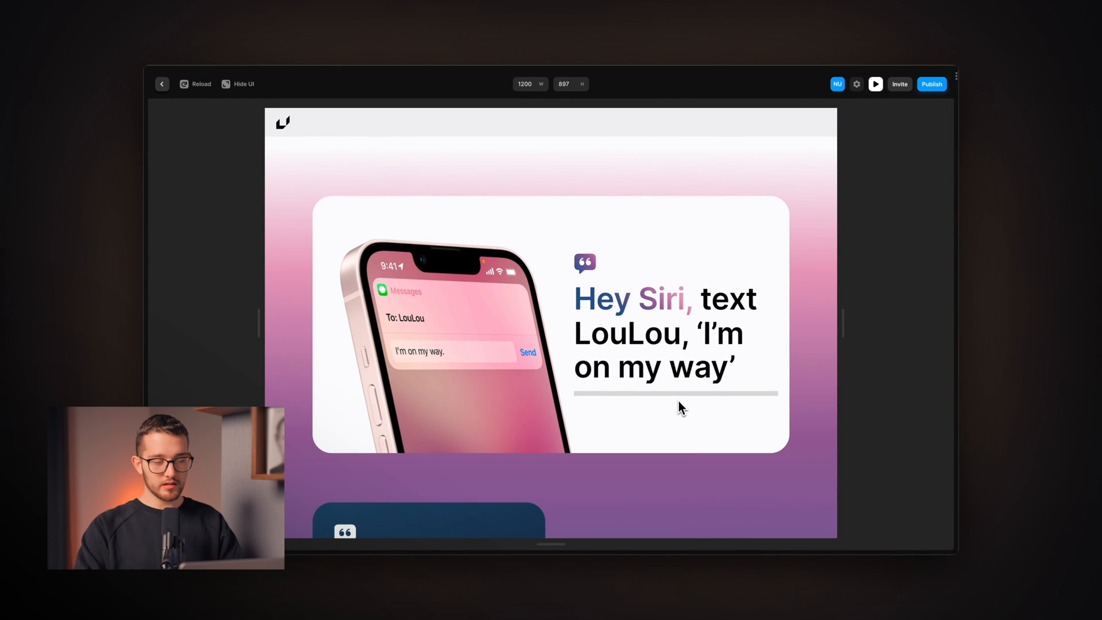
pyautogui.scroll(3, 678, 405)
pyautogui.scroll(-5, 678, 401)
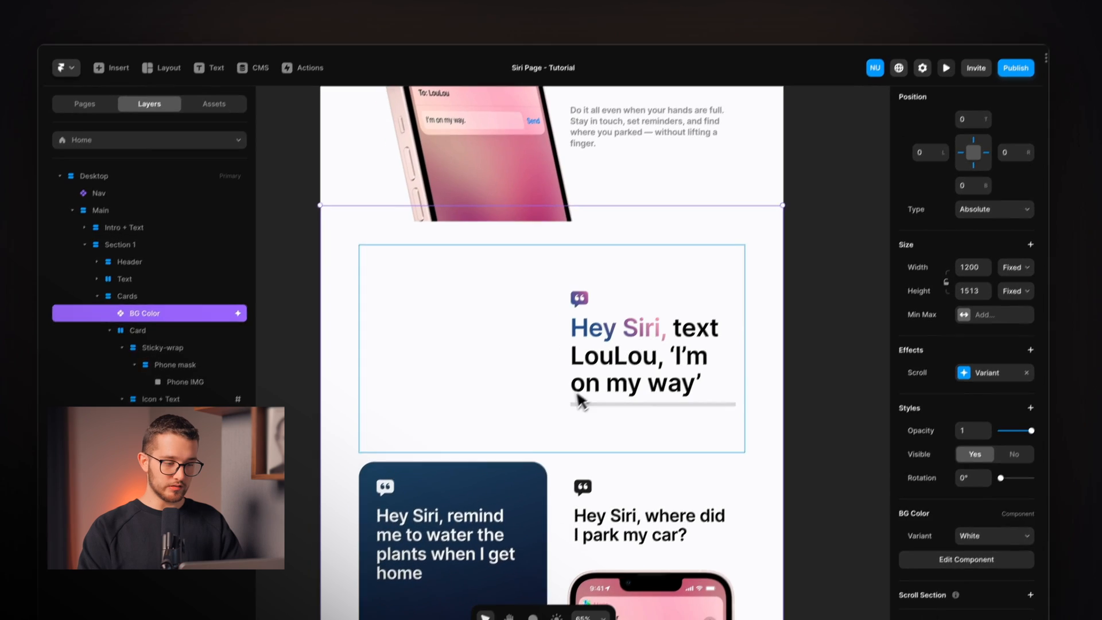
# Edit the BG Color component and set the White variant's transition to Ease In Out with a time of 0.75 s
pyautogui.rightClick(353, 231)
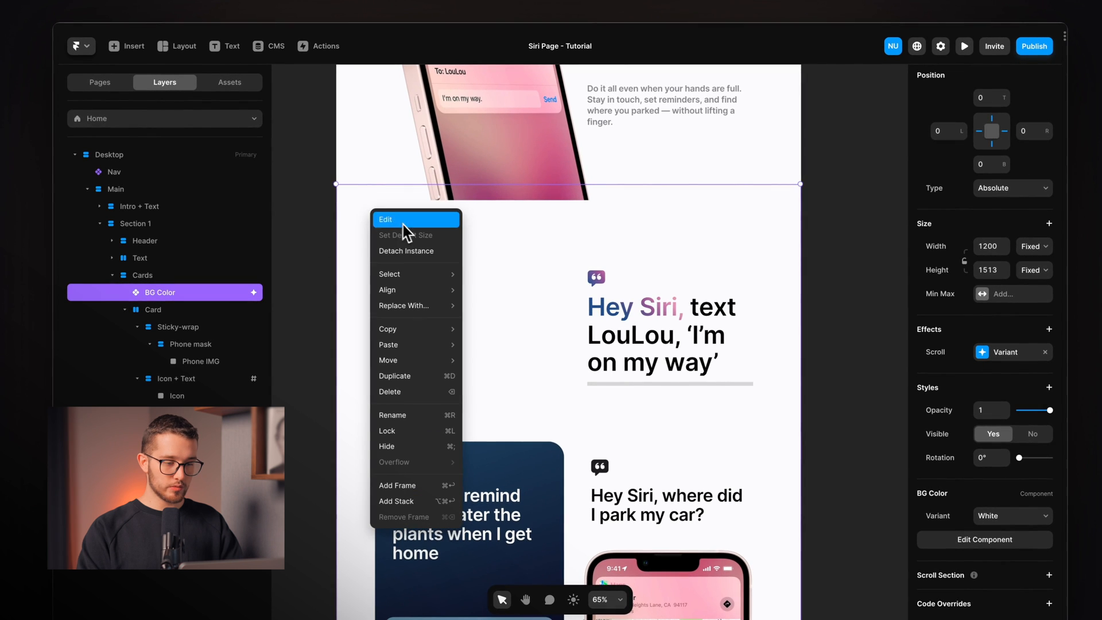
pyautogui.click(419, 224)
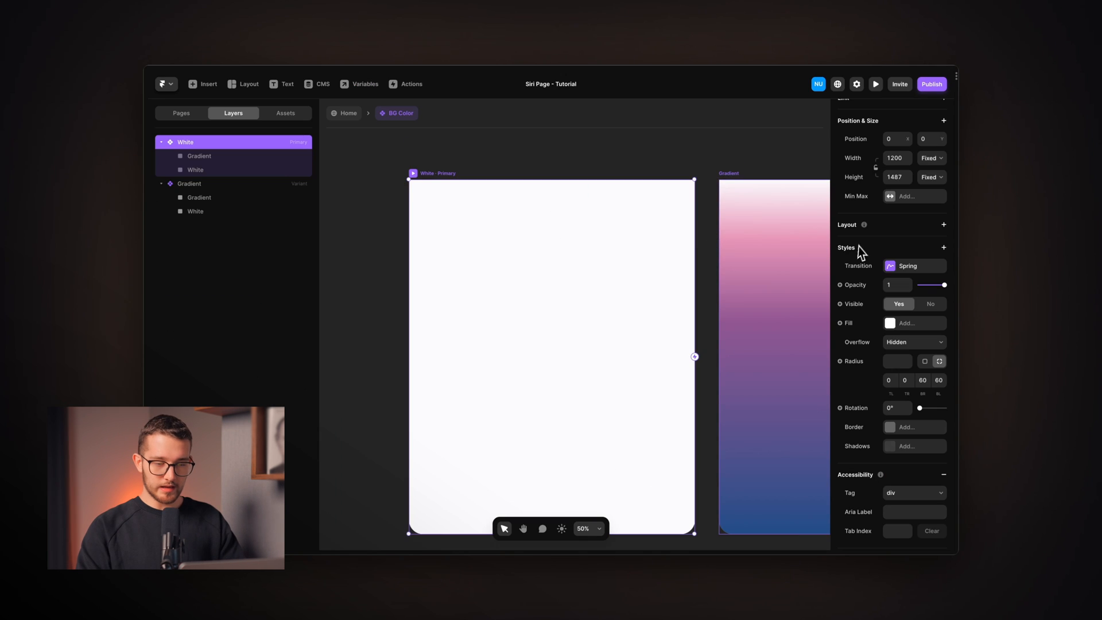
pyautogui.click(911, 266)
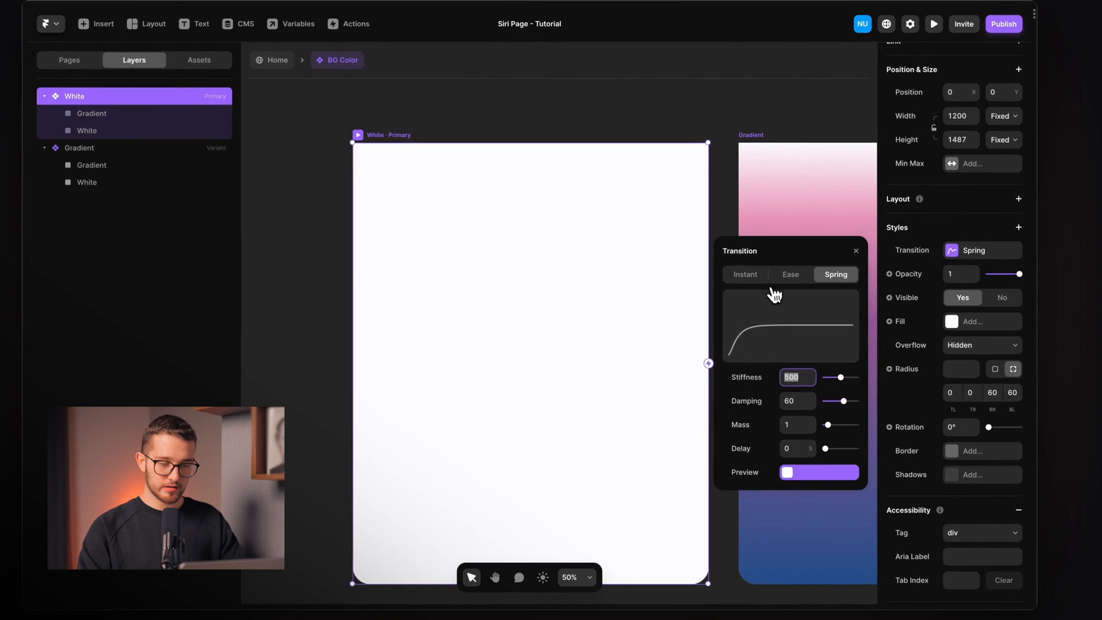
pyautogui.click(791, 275)
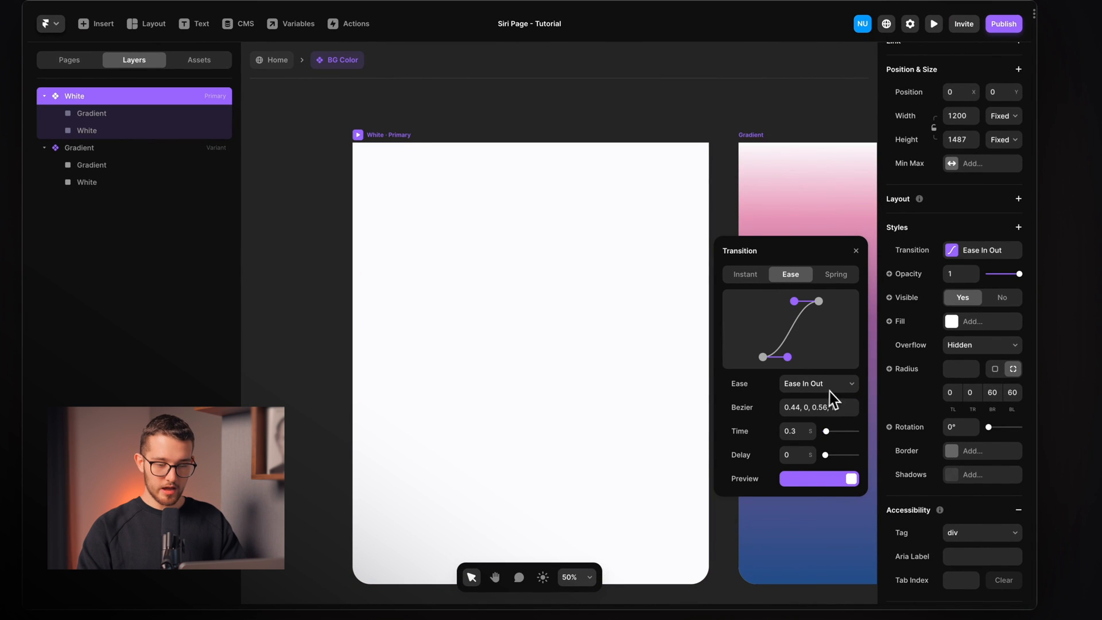
pyautogui.click(807, 430)
pyautogui.write('0.75')
pyautogui.click(832, 465)
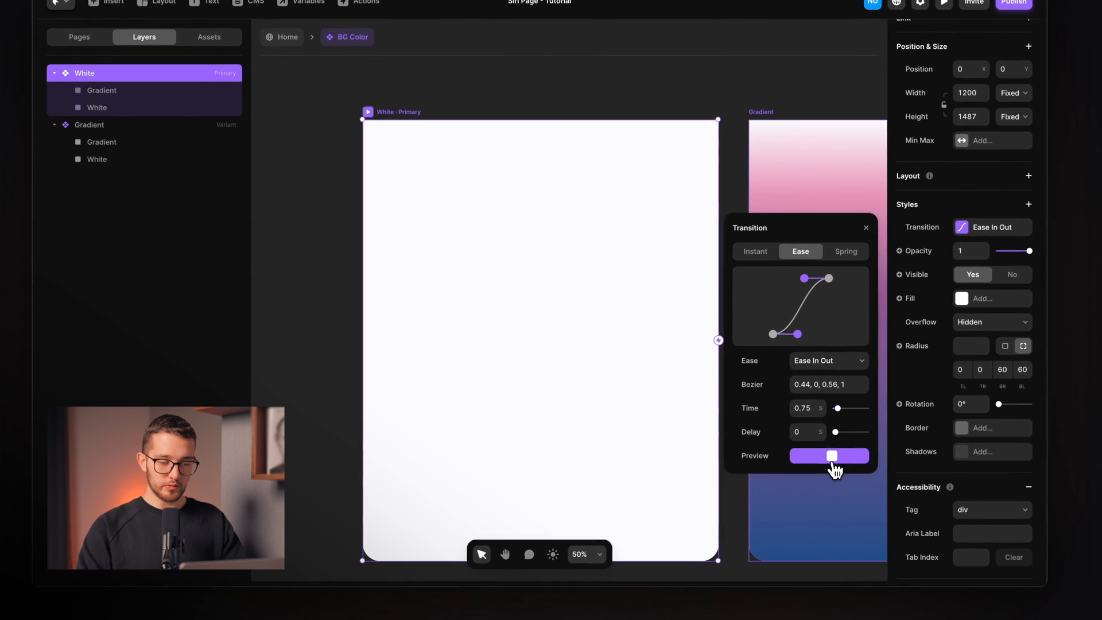